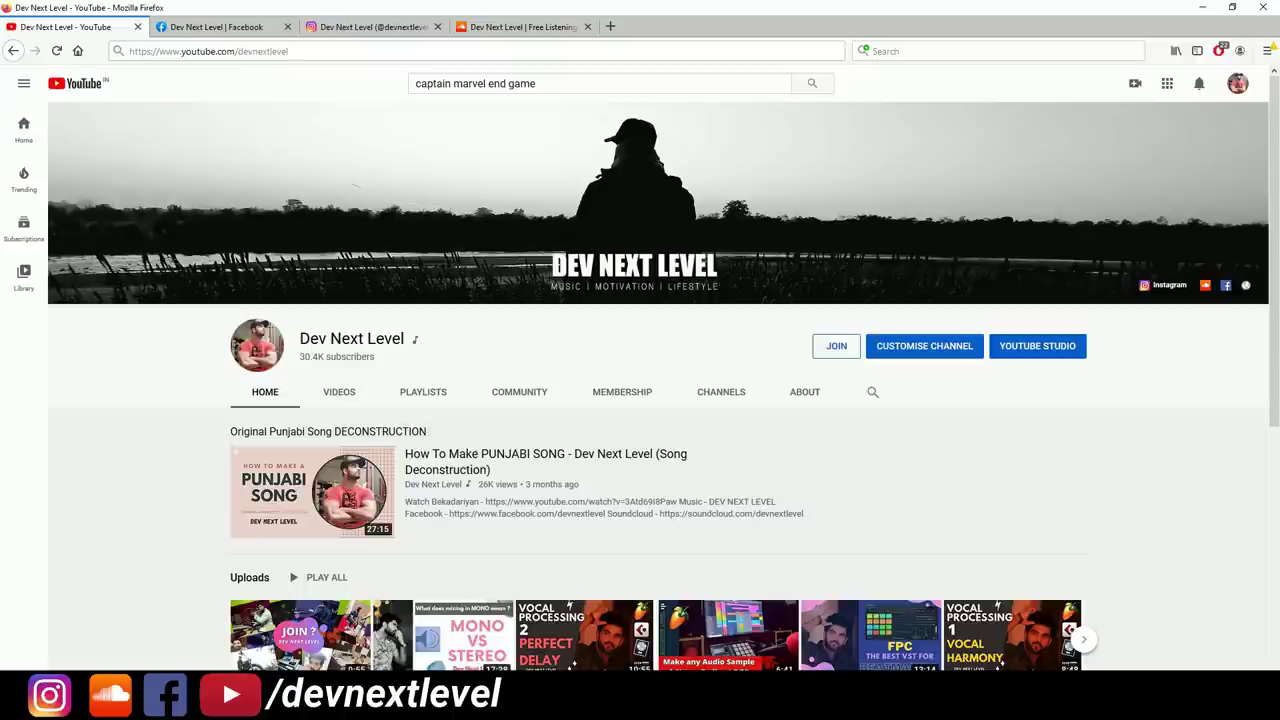
# Switch to FL Studio and open the piano roll of the FL Keys channel from the channel rack
pyautogui.hotkey('alt', 'Tab')
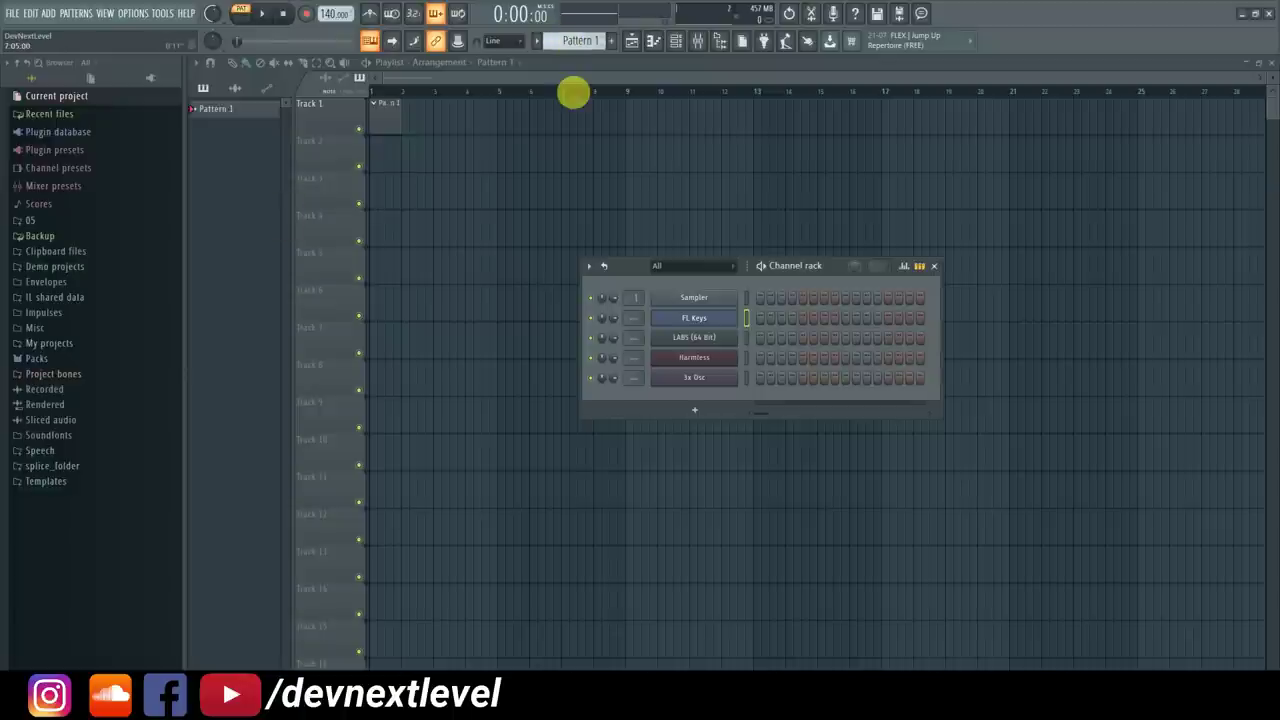
pyautogui.press('F6')
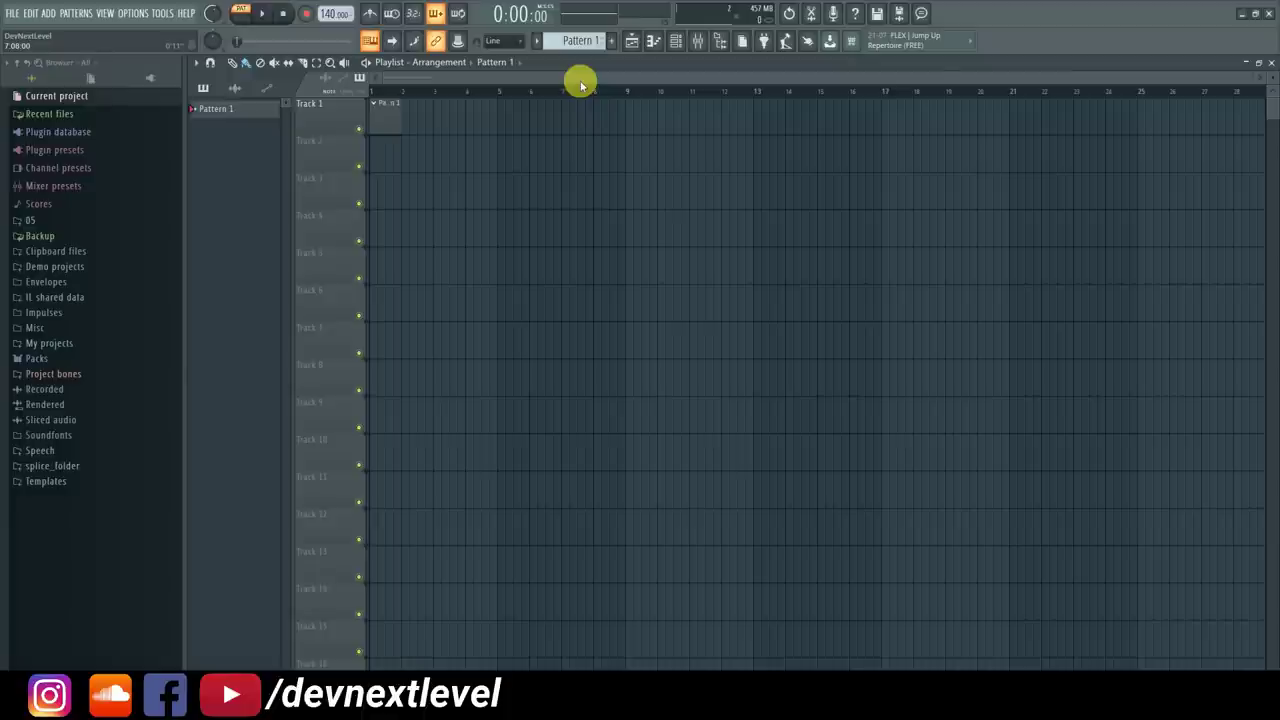
pyautogui.click(673, 40)
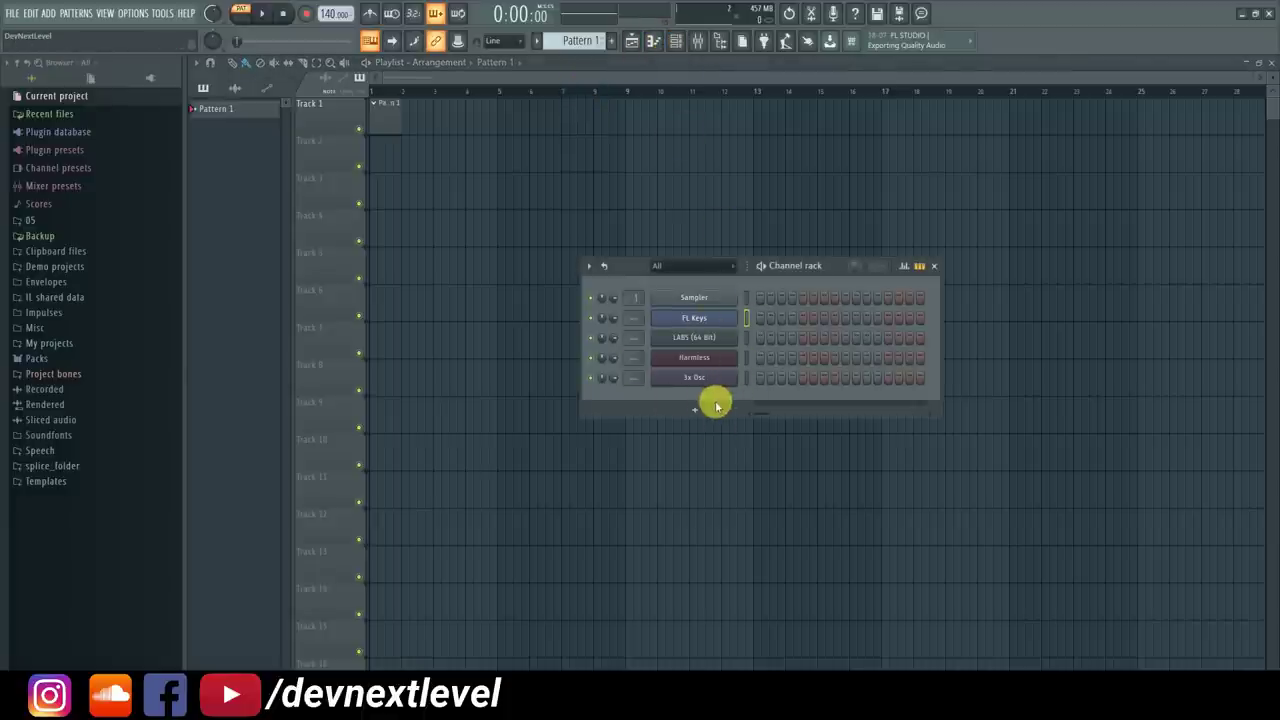
pyautogui.rightClick(737, 325)
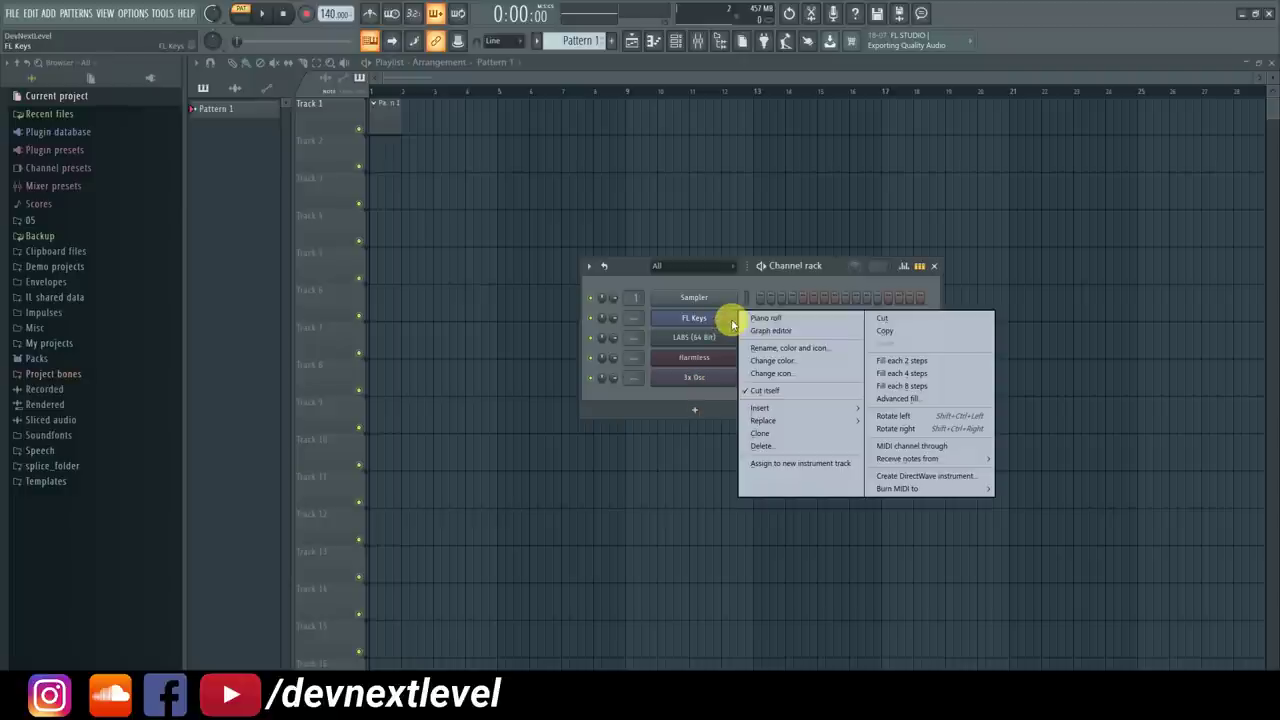
pyautogui.click(763, 319)
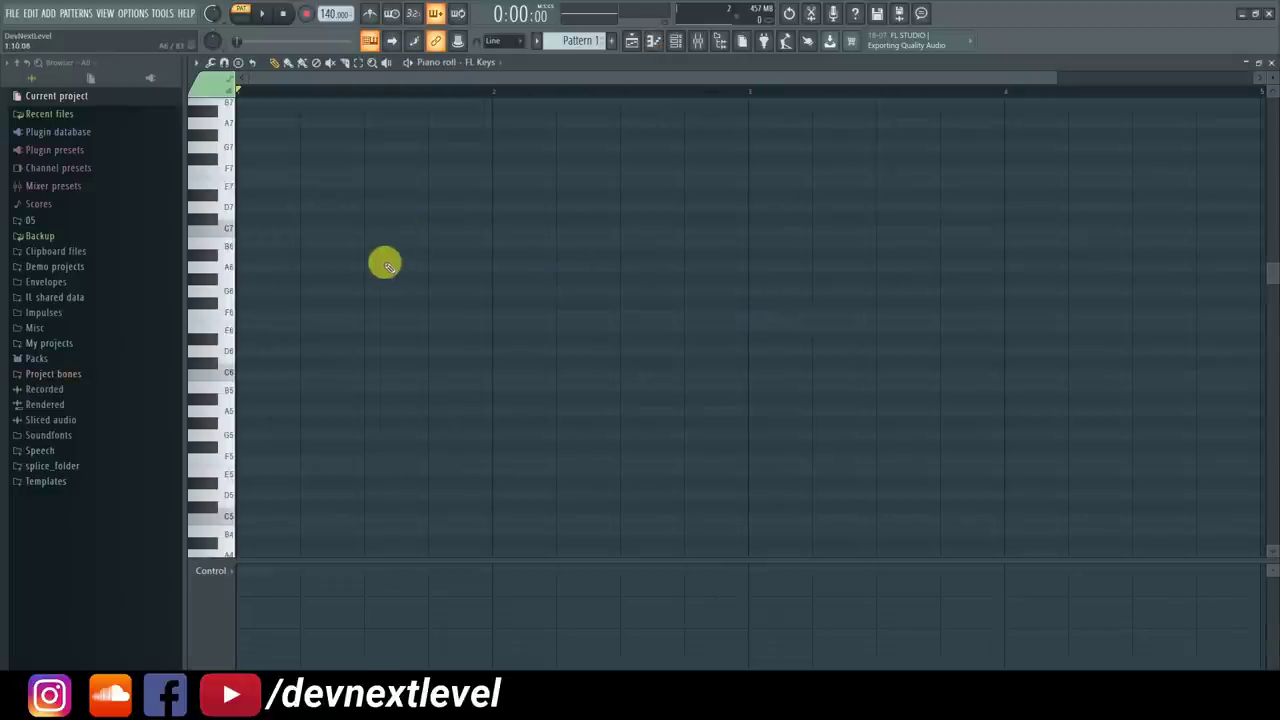
# Draw a two-bar FL Keys melody moving between A#6, C7 and G#6, finishing with two shorter notes
pyautogui.click(294, 254)
pyautogui.click(307, 231)
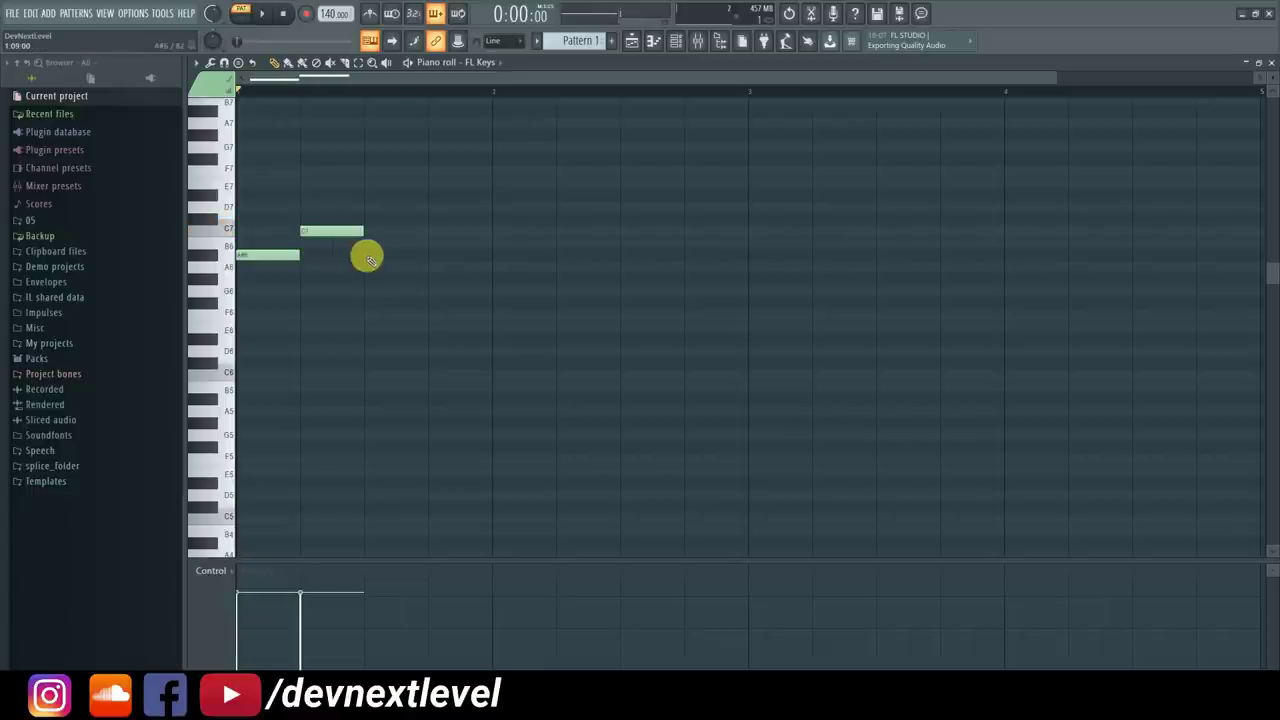
pyautogui.click(370, 255)
pyautogui.click(435, 279)
pyautogui.click(500, 256)
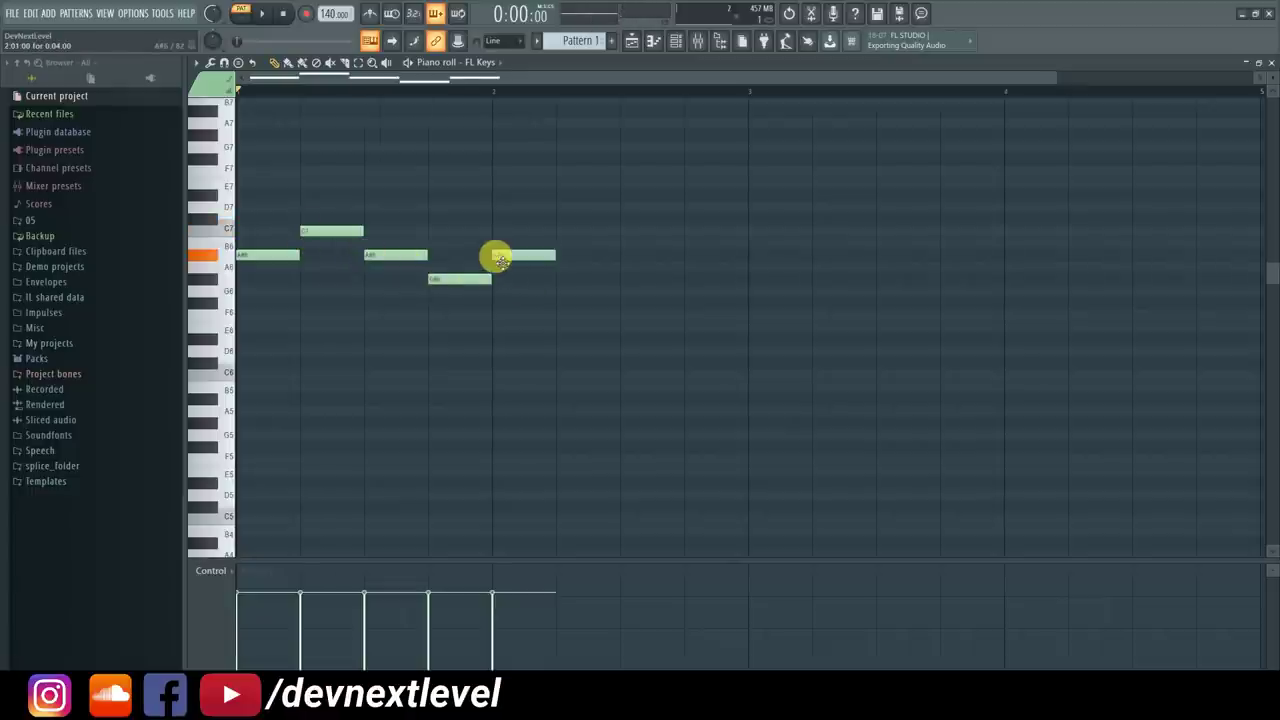
pyautogui.click(560, 232)
pyautogui.click(626, 255)
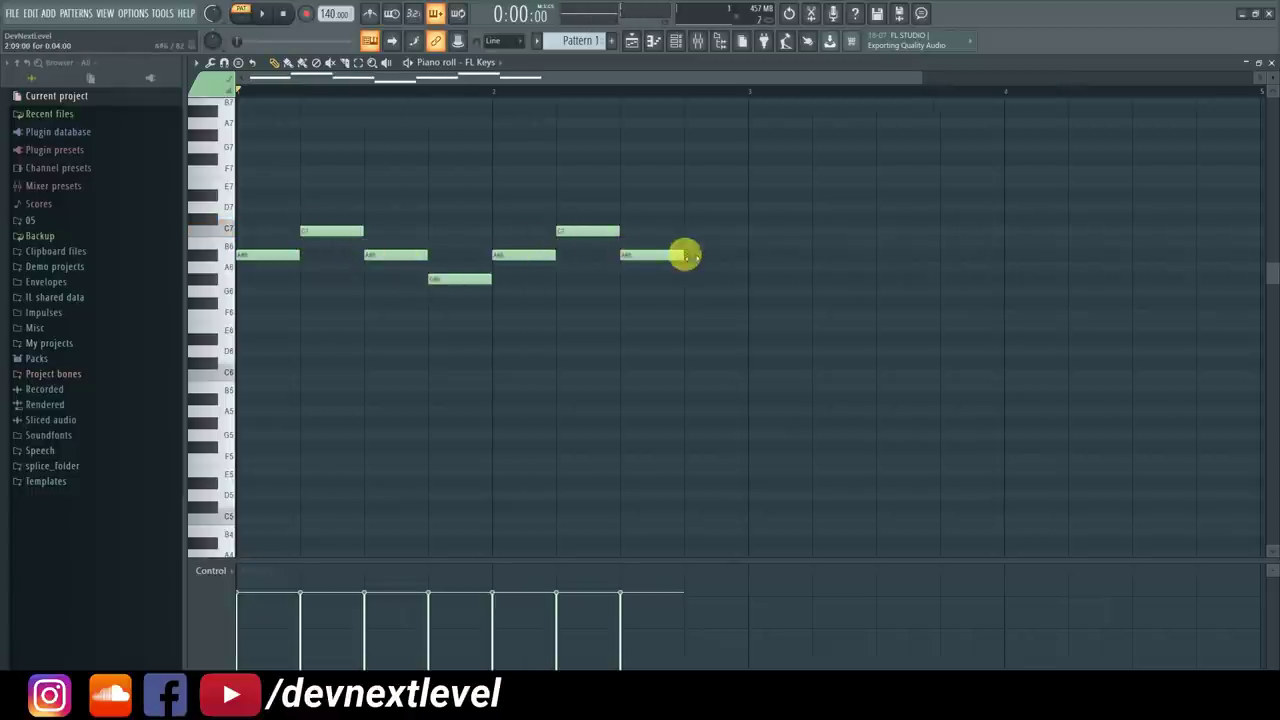
pyautogui.click(688, 279)
pyautogui.click(722, 255)
pyautogui.moveTo(737, 234); pyautogui.dragTo(709, 291)
# Return to the playlist and play Pattern 1 on Track 1 in song mode
pyautogui.click(631, 40)
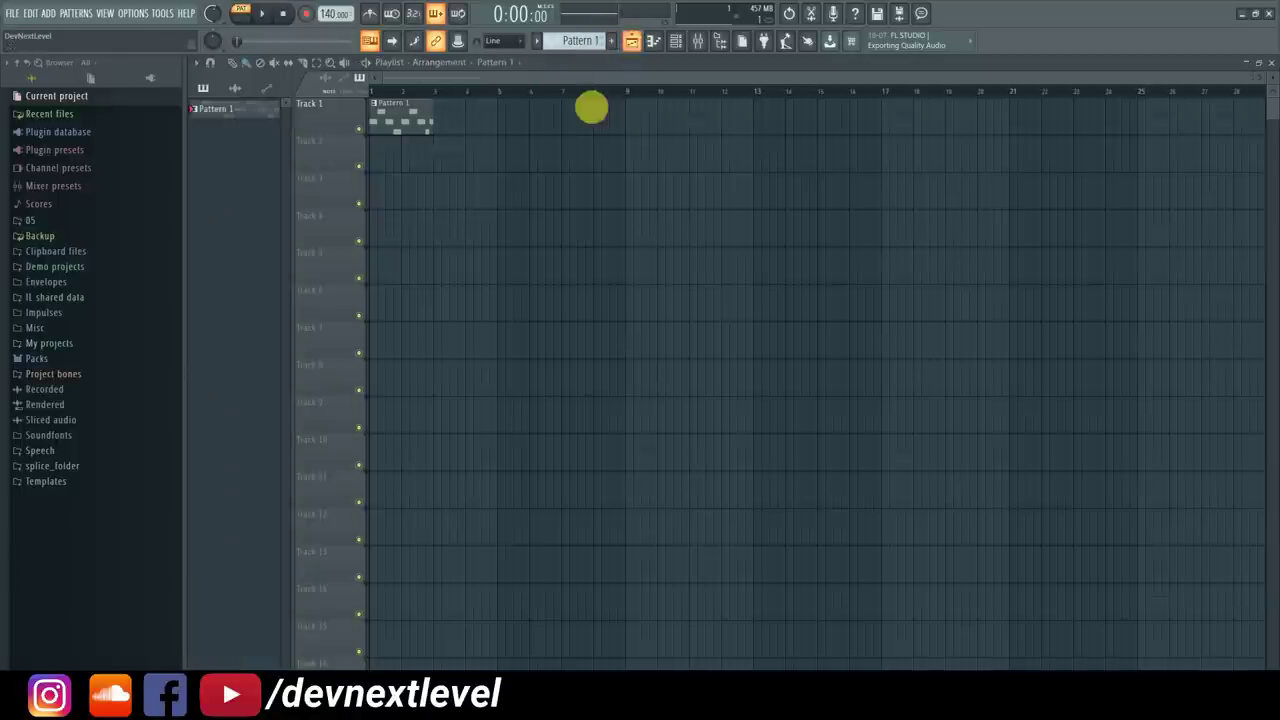
pyautogui.press('l')
pyautogui.press('space')
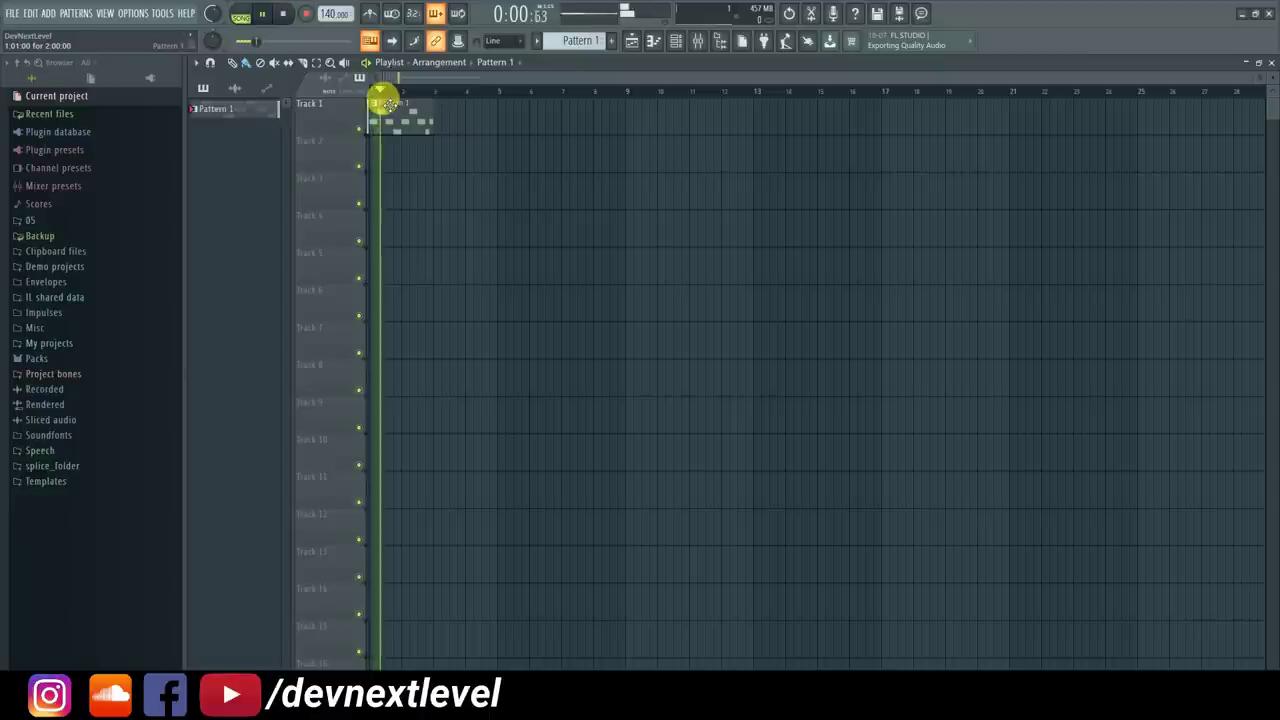
pyautogui.scroll(5, 378, 88)
pyautogui.press('space')
pyautogui.moveTo(418, 80); pyautogui.dragTo(358, 78)
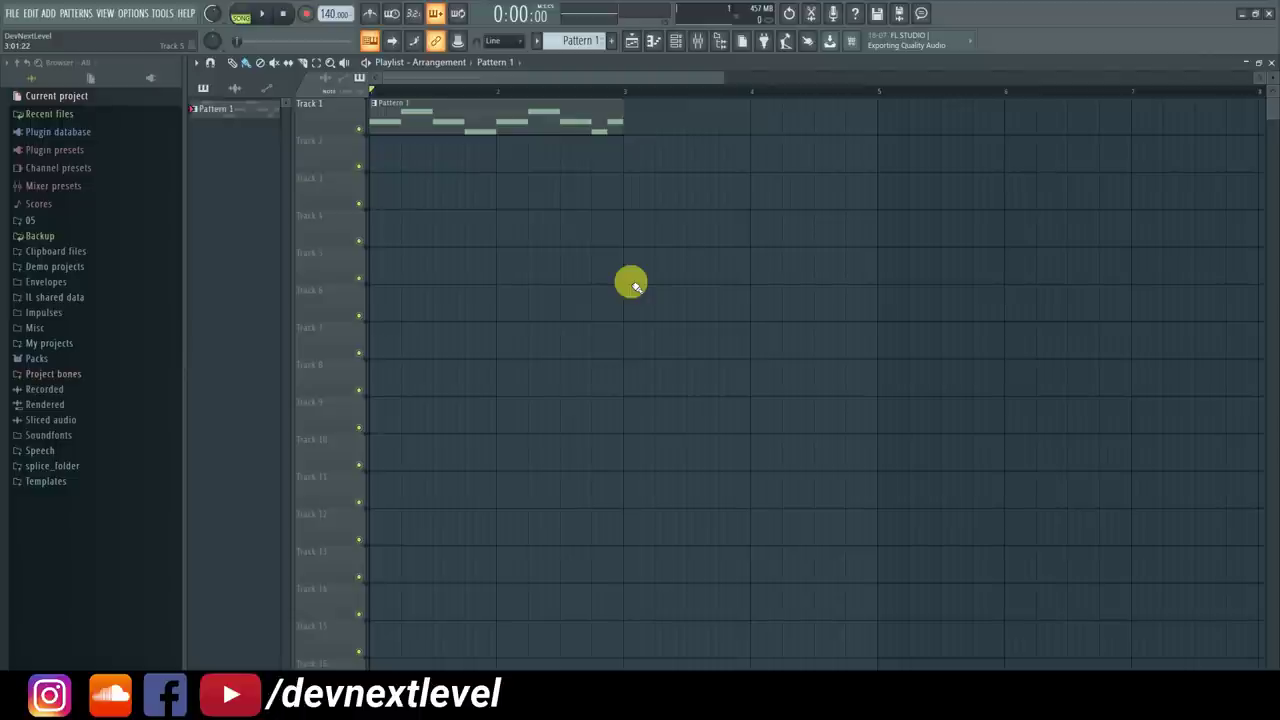
# Play the melody with the channel rack open and create an automation clip for the FL Keys channel volume
pyautogui.click(676, 42)
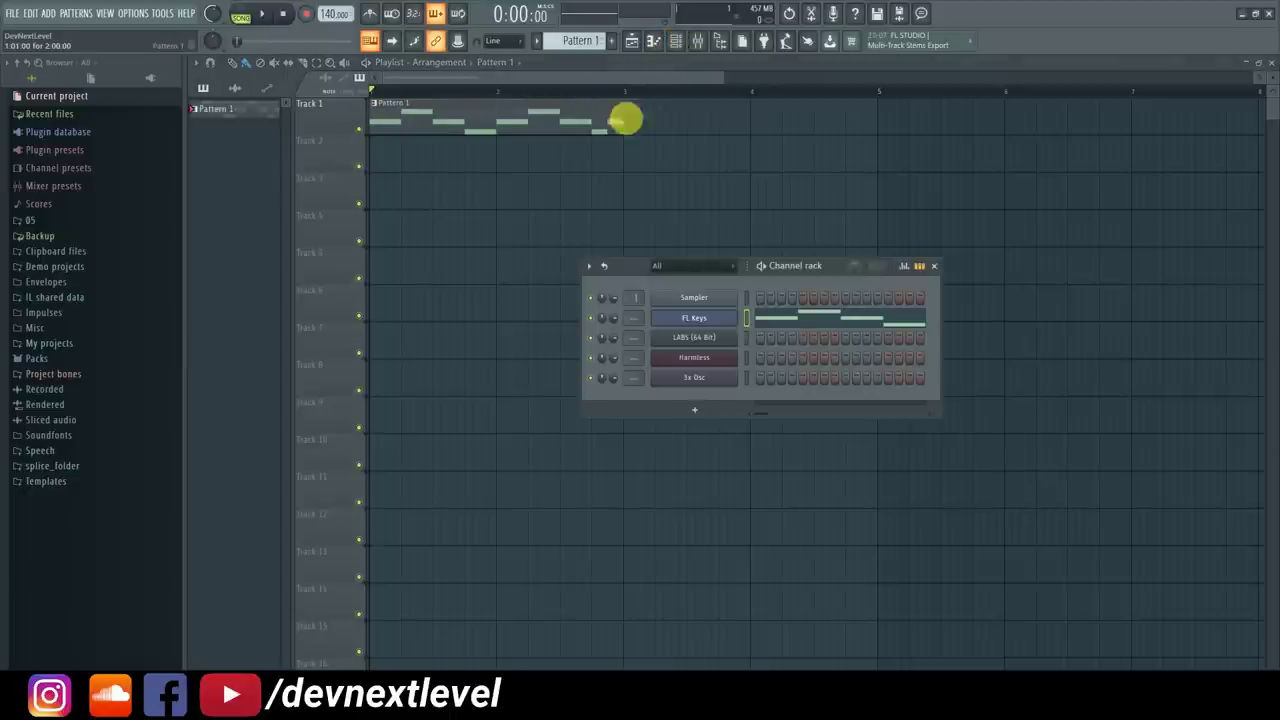
pyautogui.press('space')
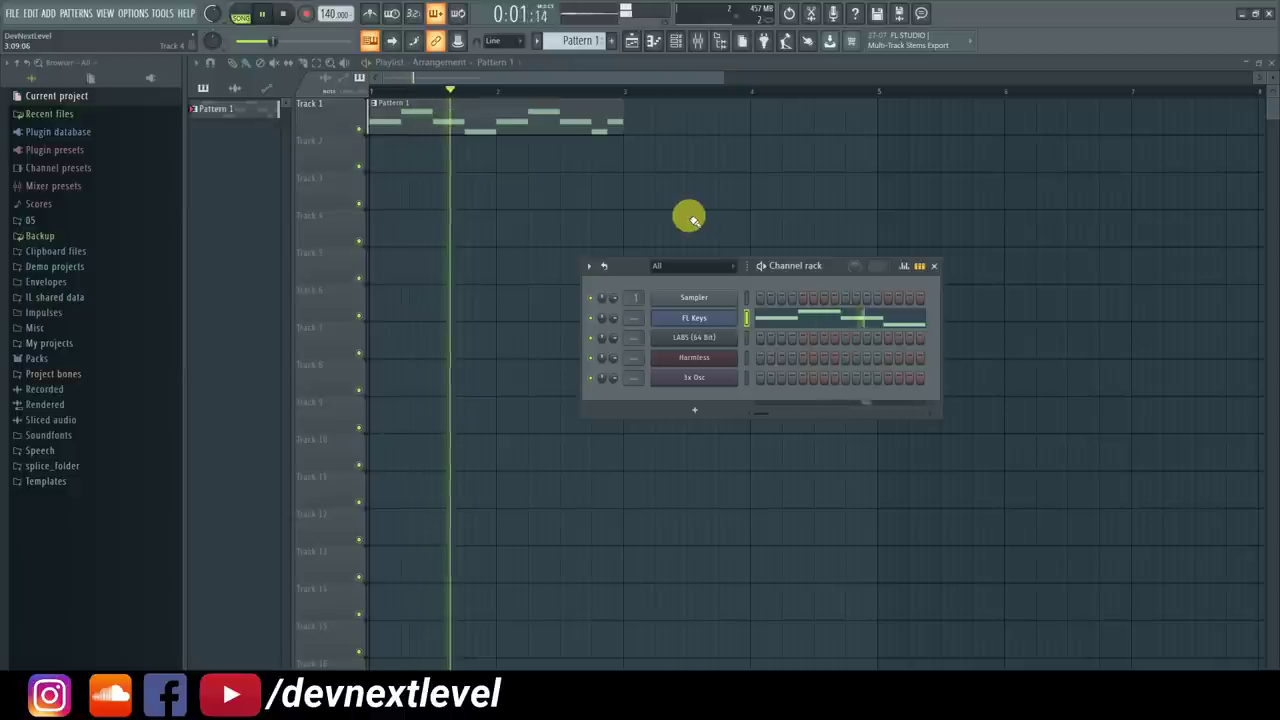
pyautogui.press('space')
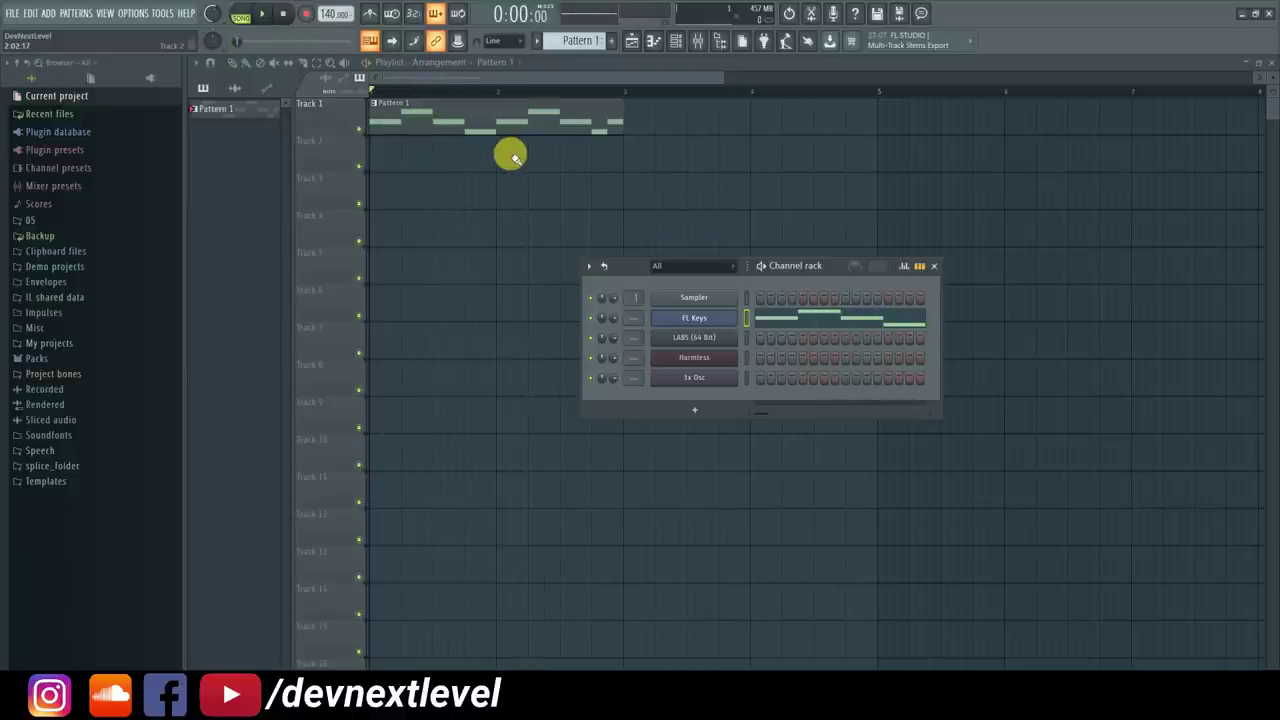
pyautogui.rightClick(615, 321)
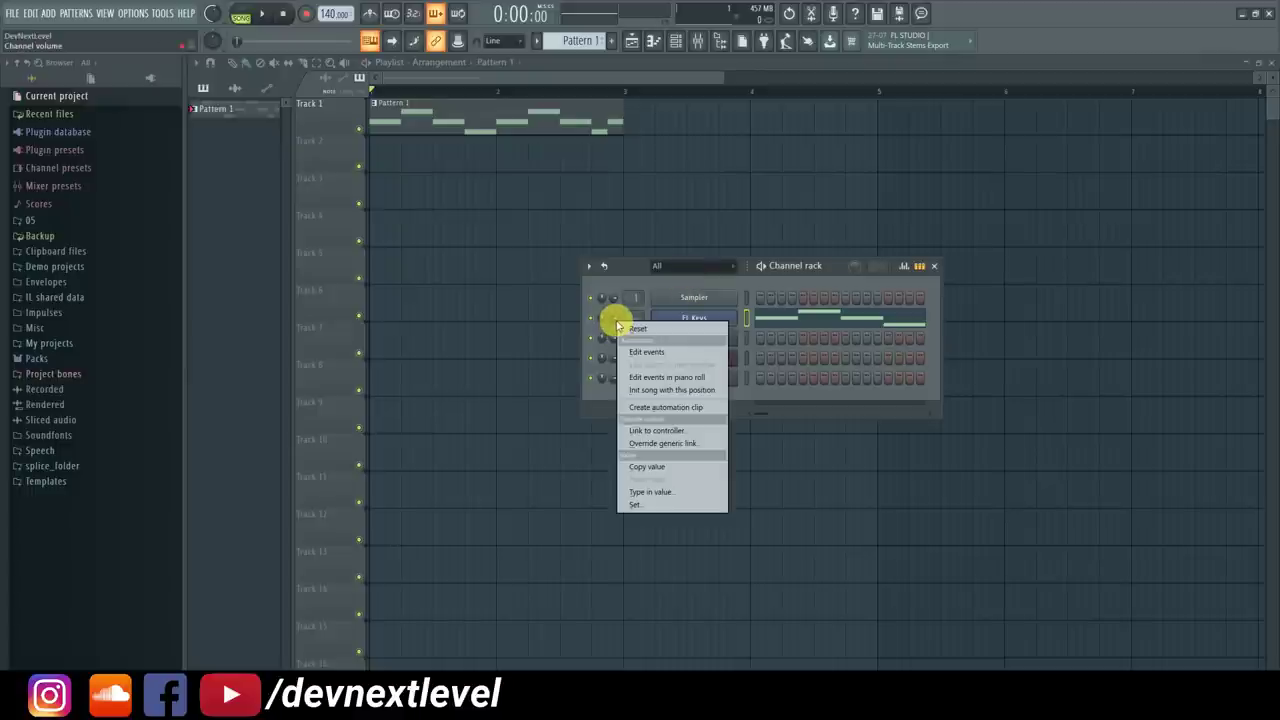
pyautogui.click(685, 408)
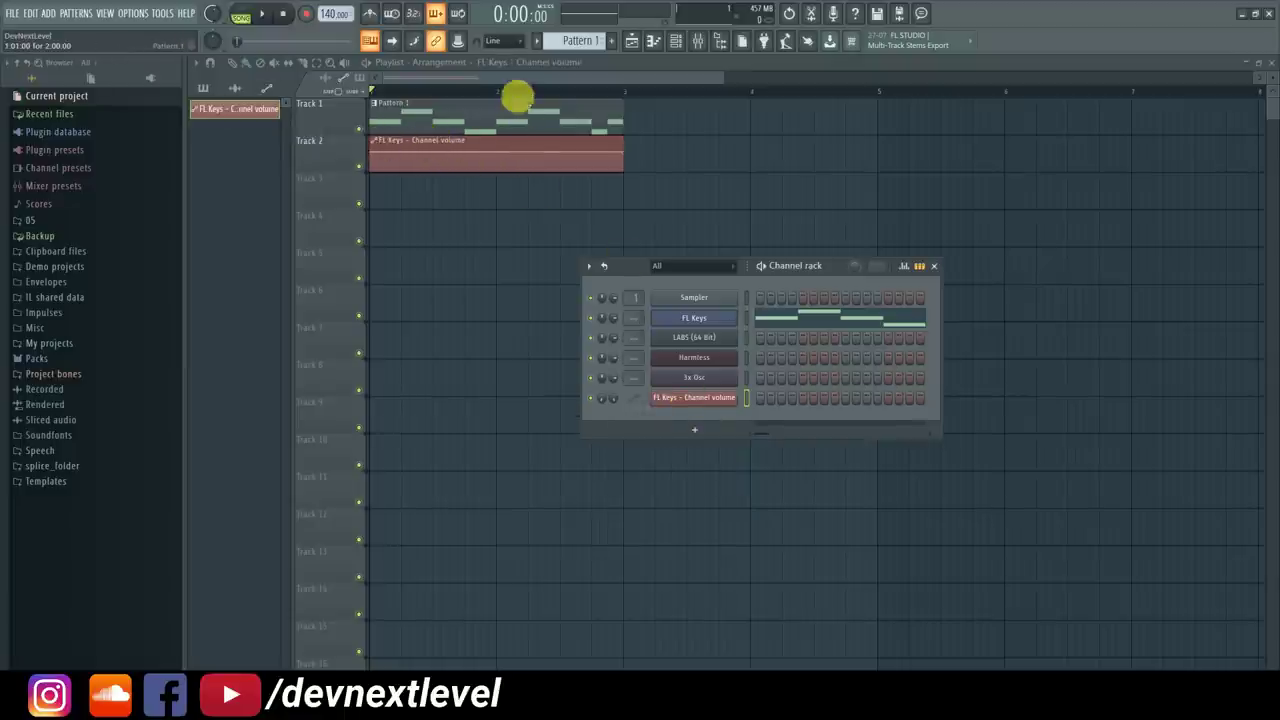
# Add more Pattern 1 clips to Track 1: two from bar 5 and a group of three from about bar 12
pyautogui.click(519, 80)
pyautogui.scroll(-4, 516, 90)
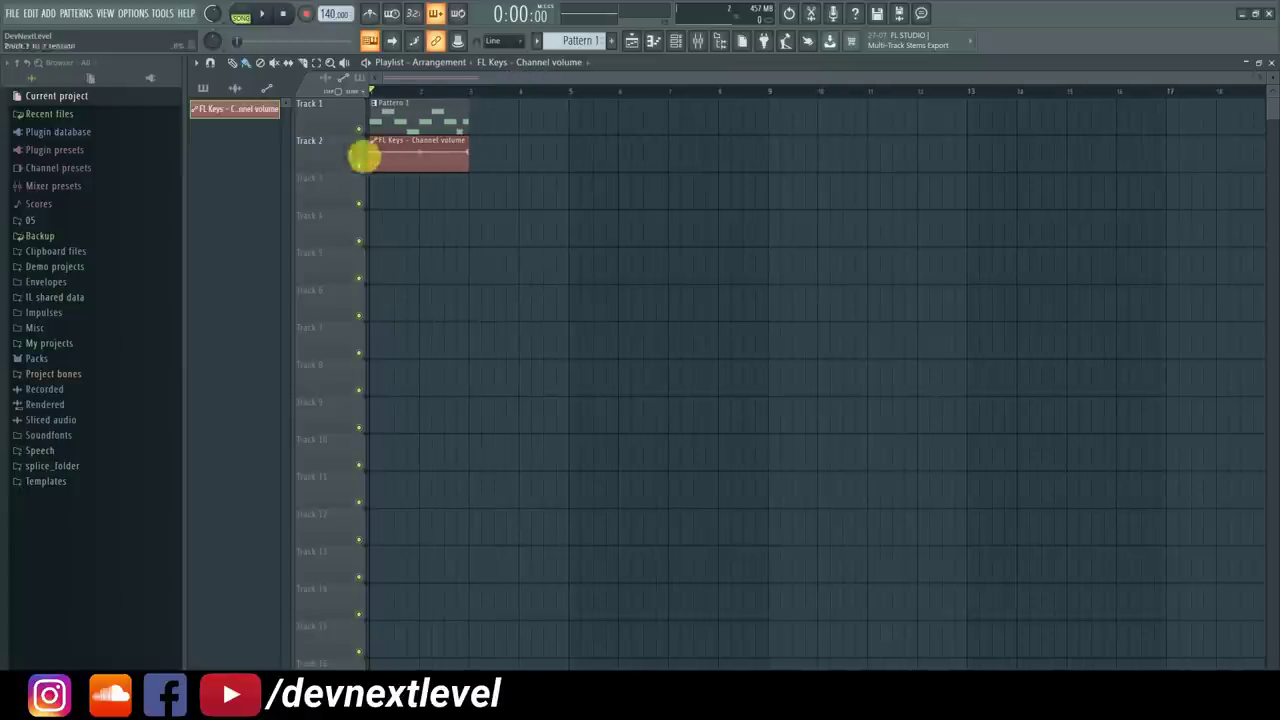
pyautogui.click(472, 117)
pyautogui.rightClick(484, 106)
pyautogui.click(463, 111)
pyautogui.moveTo(567, 121); pyautogui.dragTo(700, 121)
pyautogui.moveTo(903, 126)
pyautogui.mouseDown()
pyautogui.moveTo(1177, 174)
pyautogui.moveTo(1013, 97)
pyautogui.mouseUp()
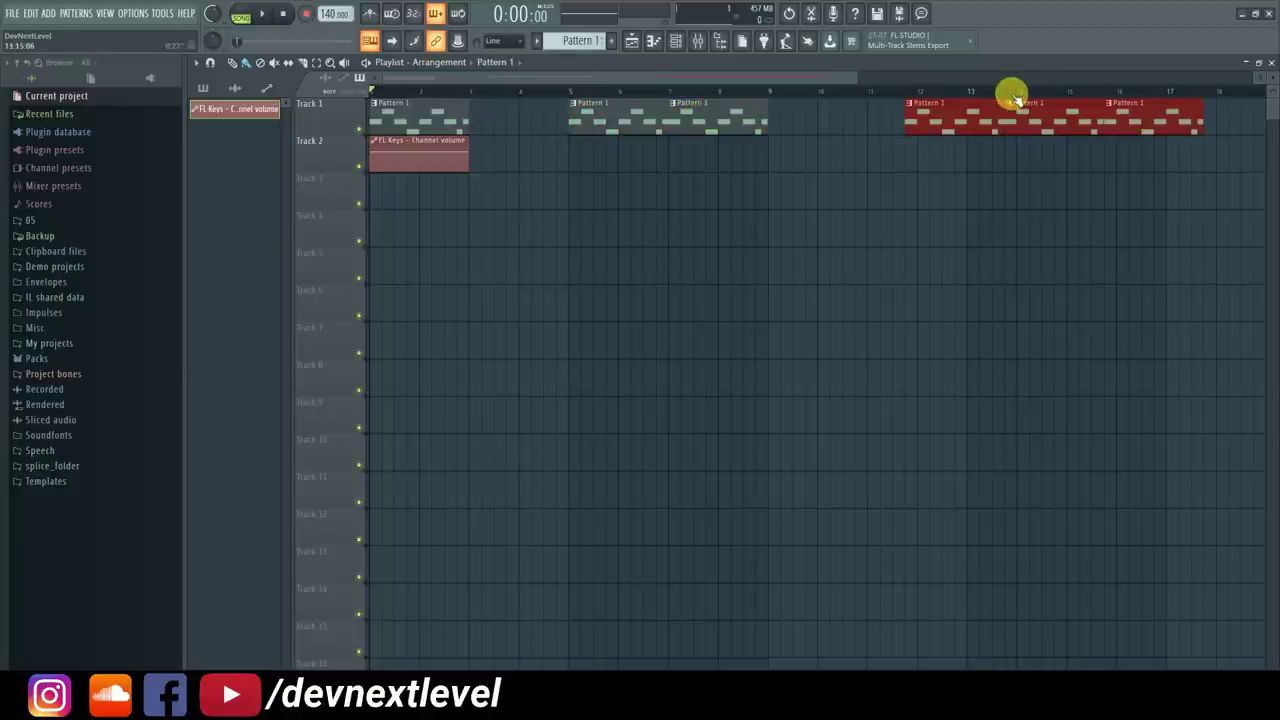
# Place copies of two Pattern 1 clips on Track 4 after bar 18 and on Track 1 at bar 21
pyautogui.scroll(-1, 1013, 96)
pyautogui.moveTo(1043, 218); pyautogui.dragTo(1126, 205)
pyautogui.moveTo(1139, 130); pyautogui.dragTo(1222, 122)
pyautogui.scroll(-1, 1059, 95)
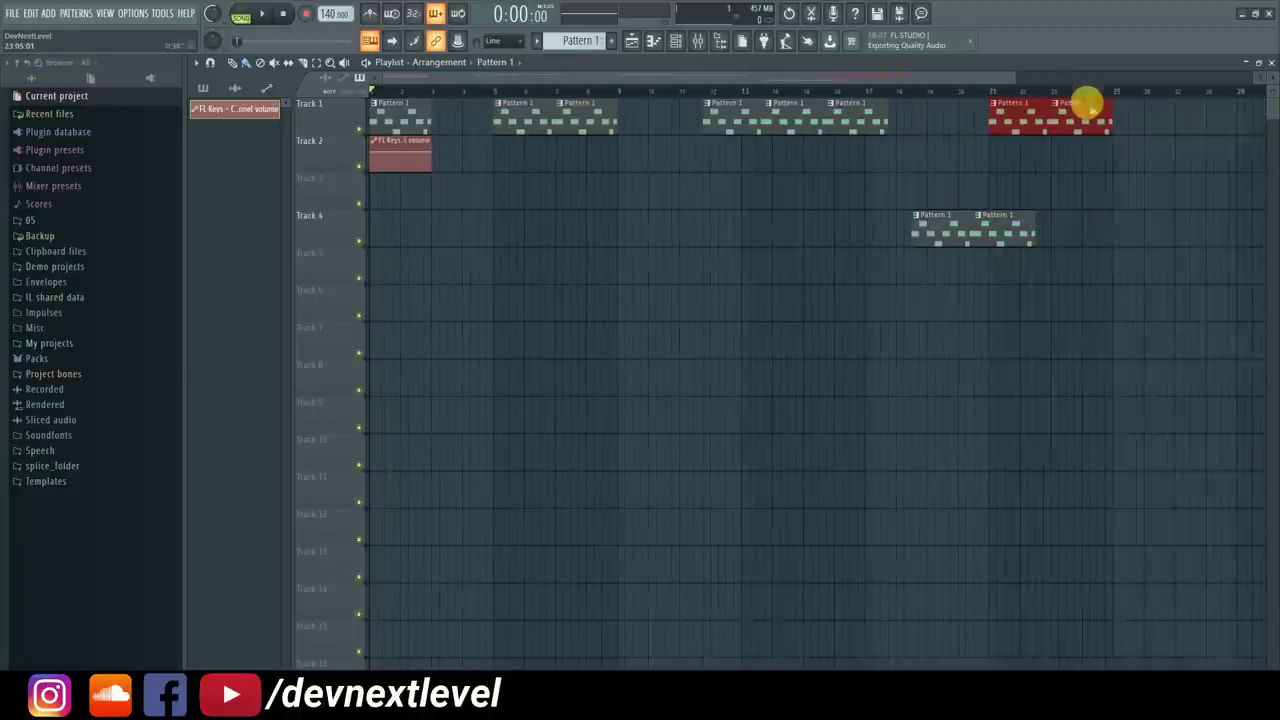
pyautogui.keyDown('ctrl'); pyautogui.click(945, 380); pyautogui.keyUp('ctrl')
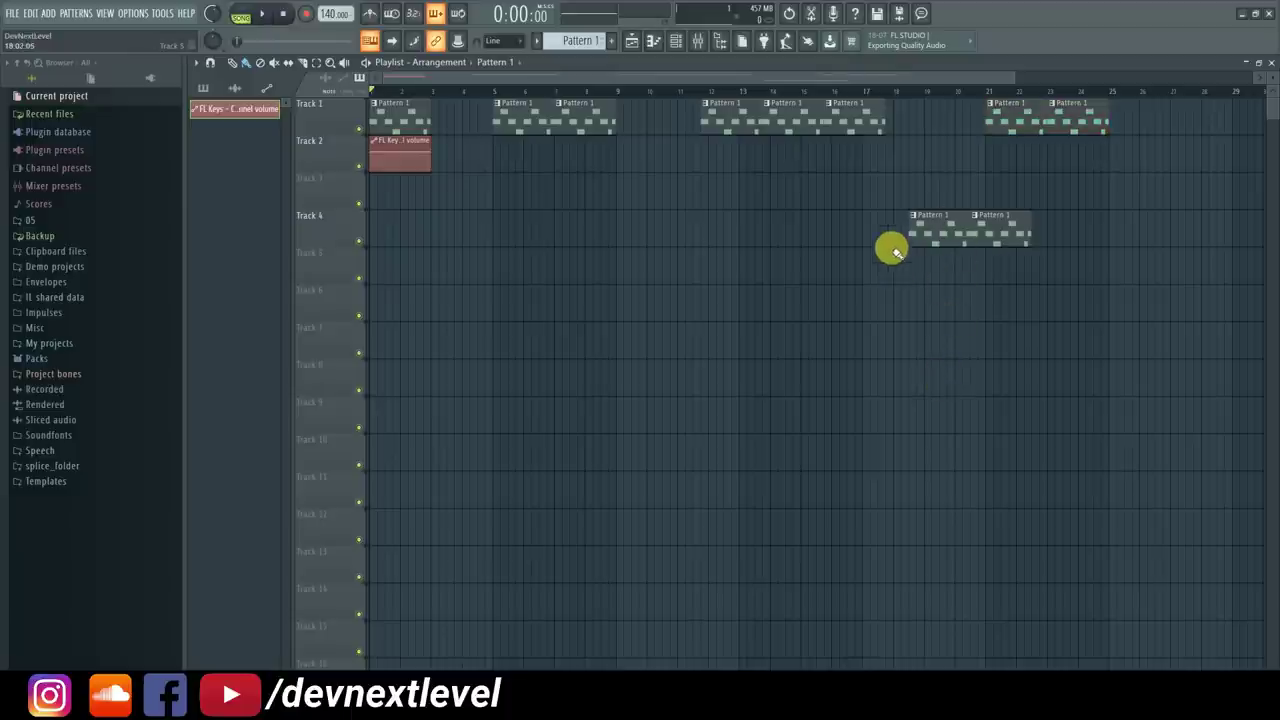
# Create a channel panning automation clip for FL Keys across the whole arrangement and delete it from Track 3
pyautogui.click(675, 46)
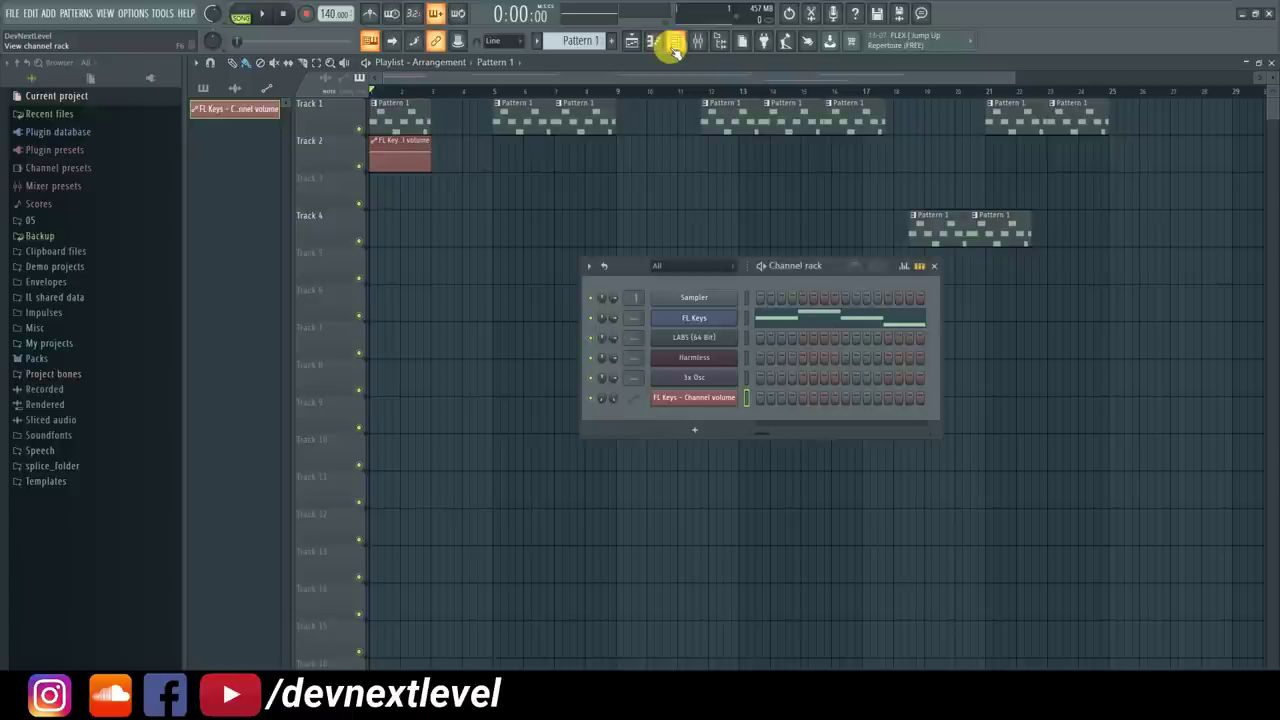
pyautogui.rightClick(603, 322)
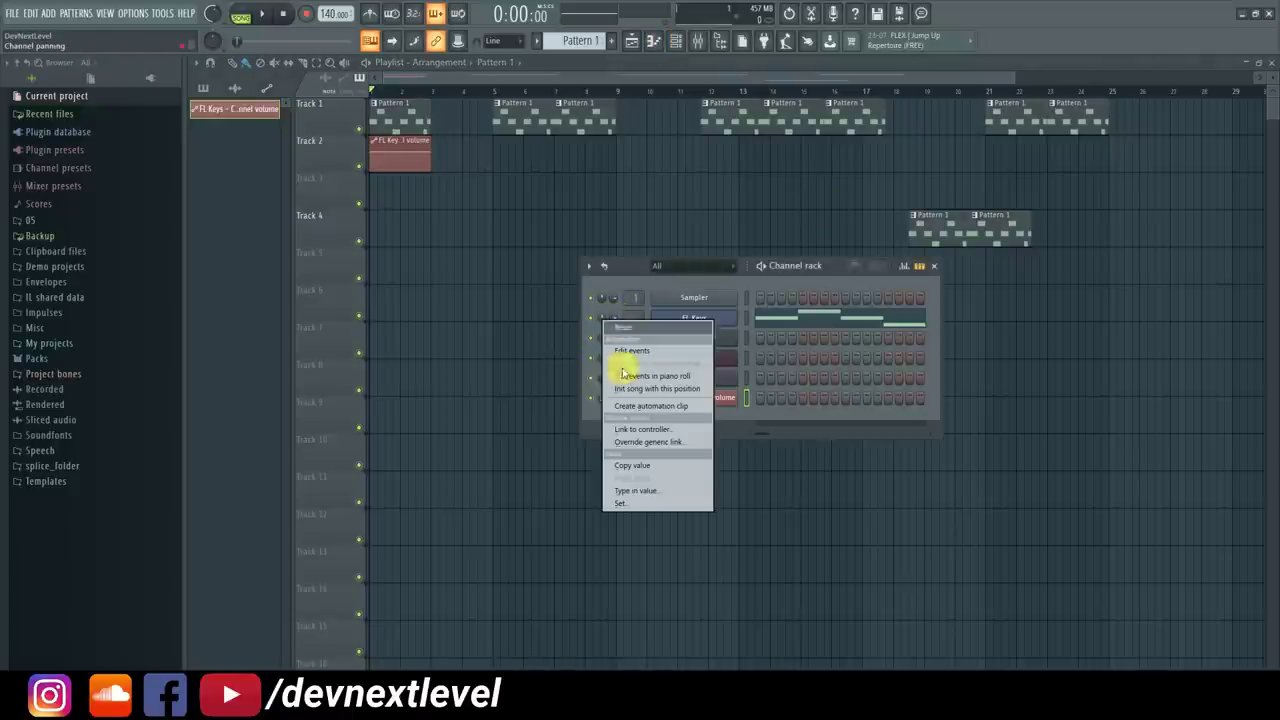
pyautogui.click(641, 406)
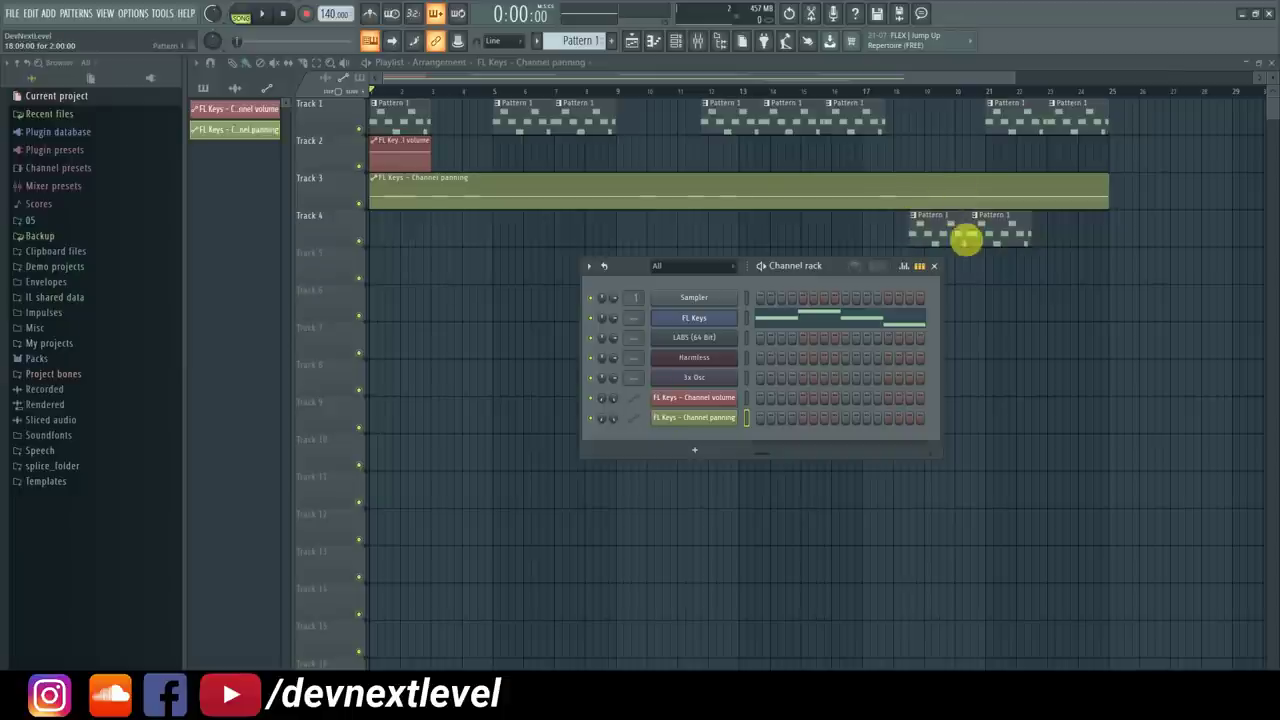
pyautogui.rightClick(892, 182)
# Make a time selection from about bar 18.5 to bar 20 and create an FL Keys channel panning automation clip for it
pyautogui.scroll(4, 960, 91)
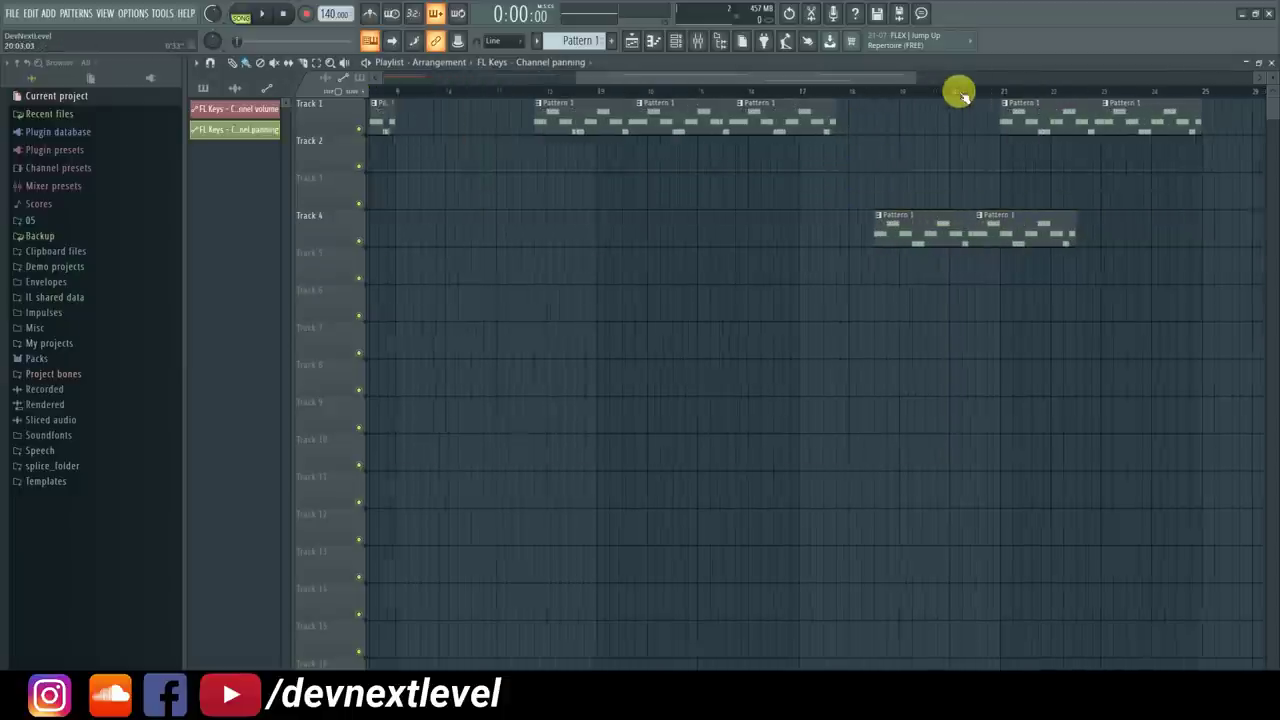
pyautogui.moveTo(866, 93); pyautogui.dragTo(951, 104)
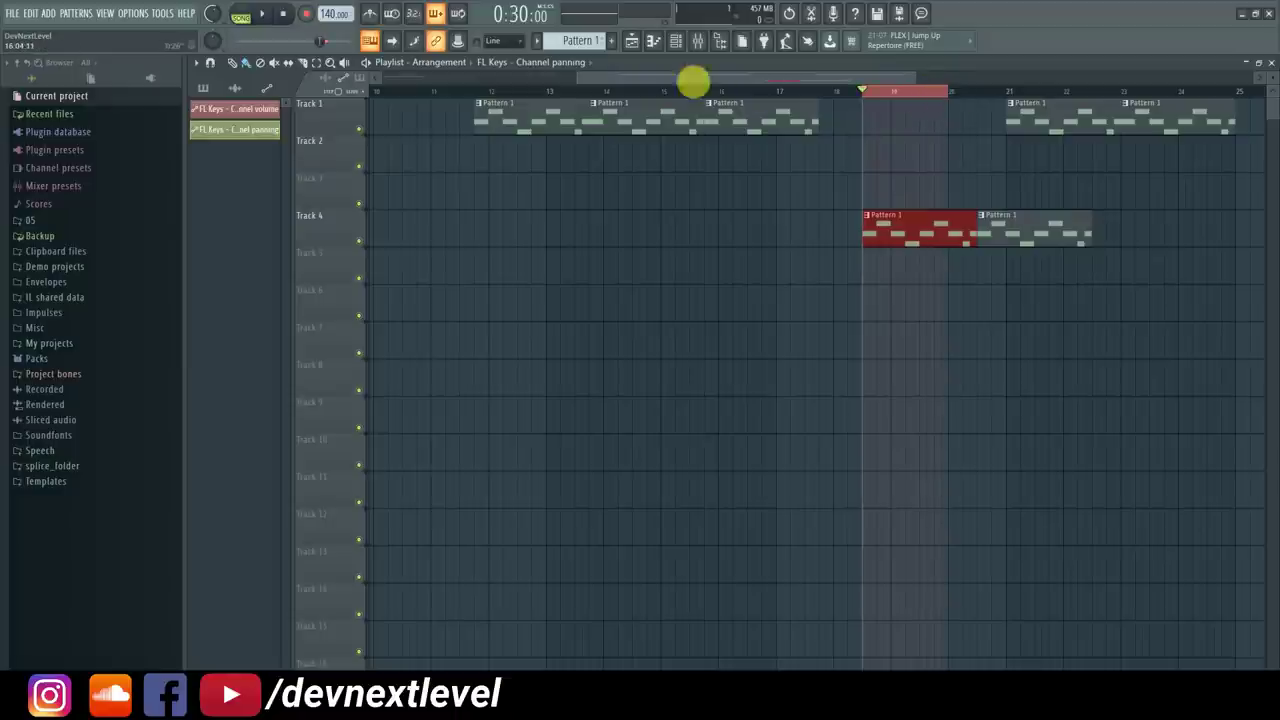
pyautogui.click(675, 41)
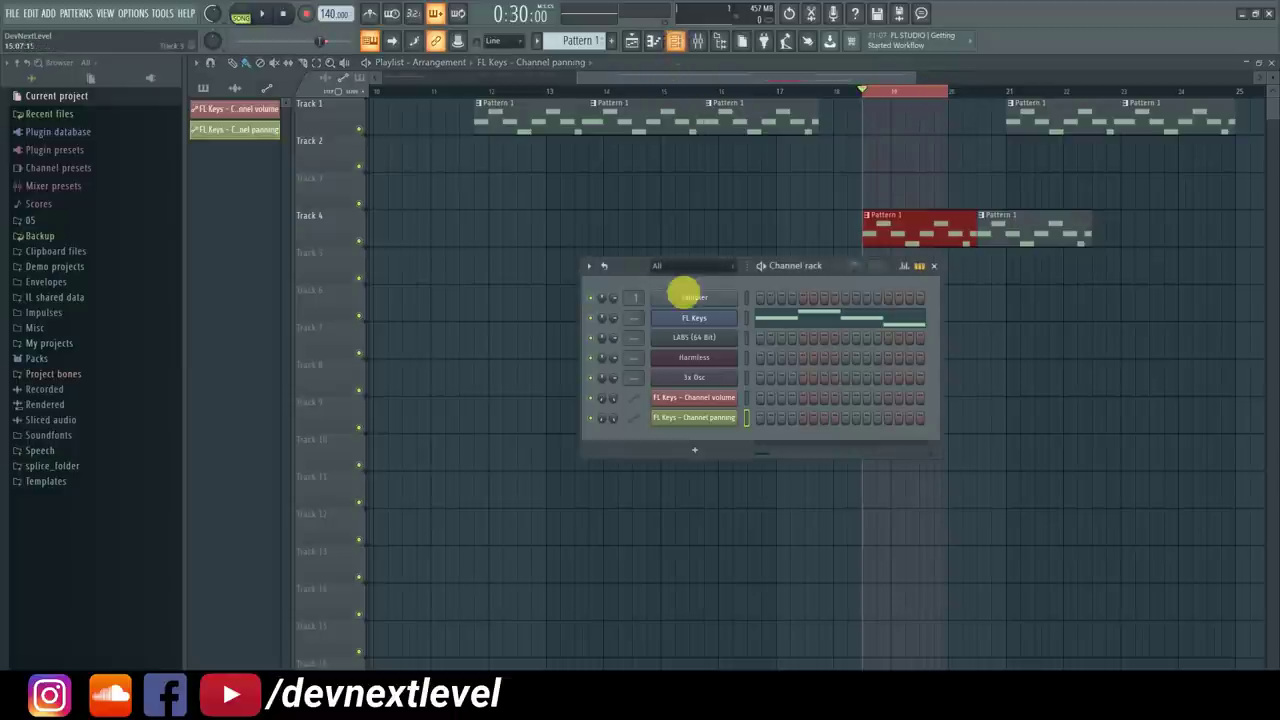
pyautogui.rightClick(602, 319)
pyautogui.click(661, 405)
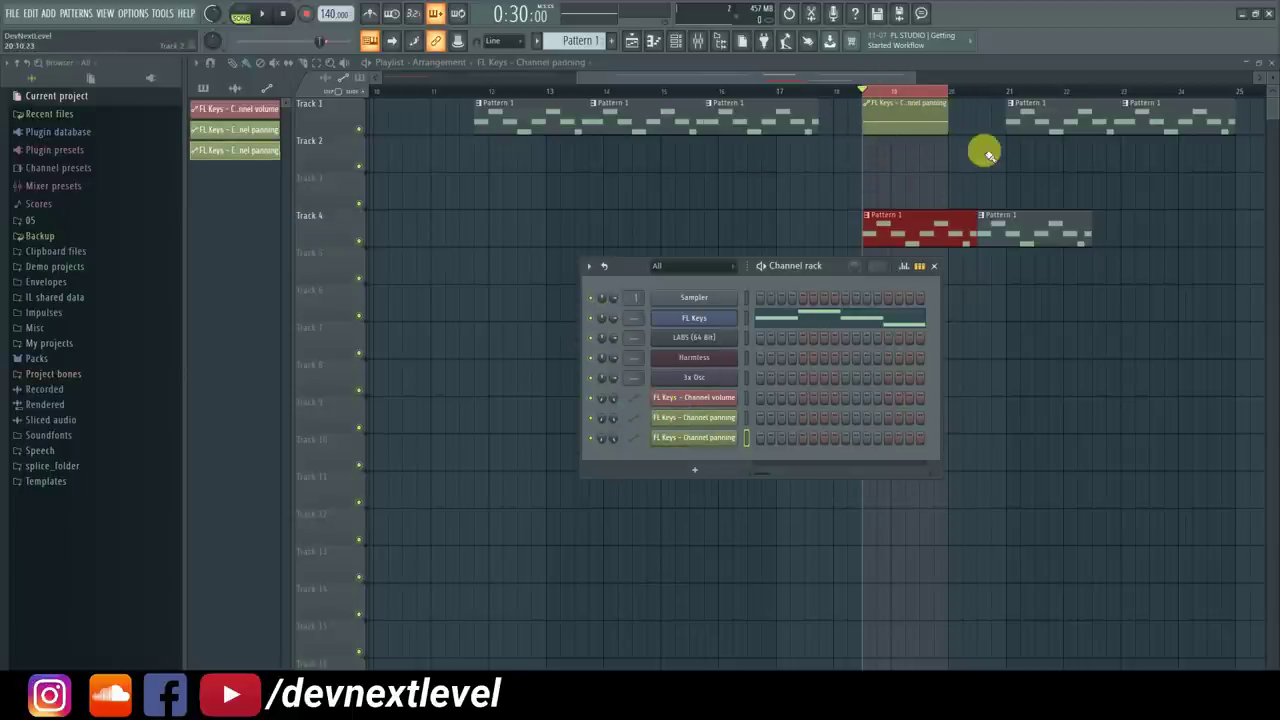
# Move the short panning automation clip to Track 5 below the pattern clips and delete it
pyautogui.click(921, 106)
pyautogui.moveTo(911, 106); pyautogui.dragTo(908, 265)
pyautogui.scroll(-3, 882, 87)
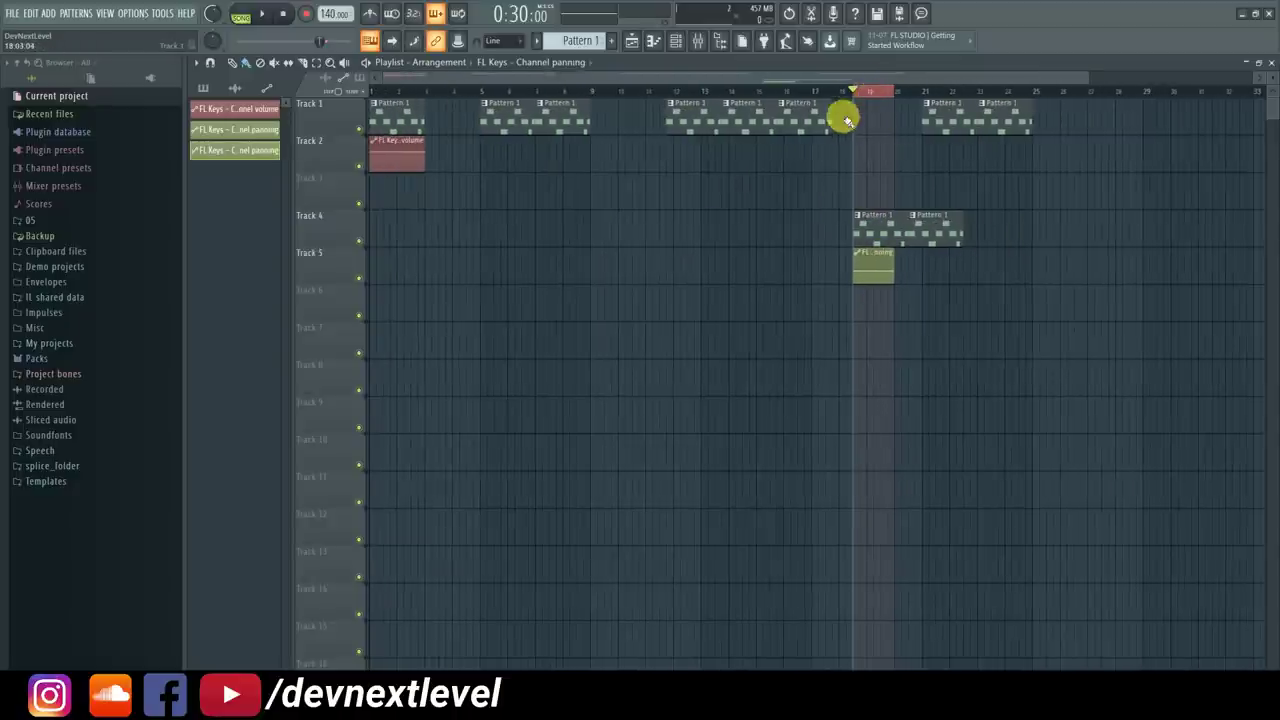
pyautogui.rightClick(875, 260)
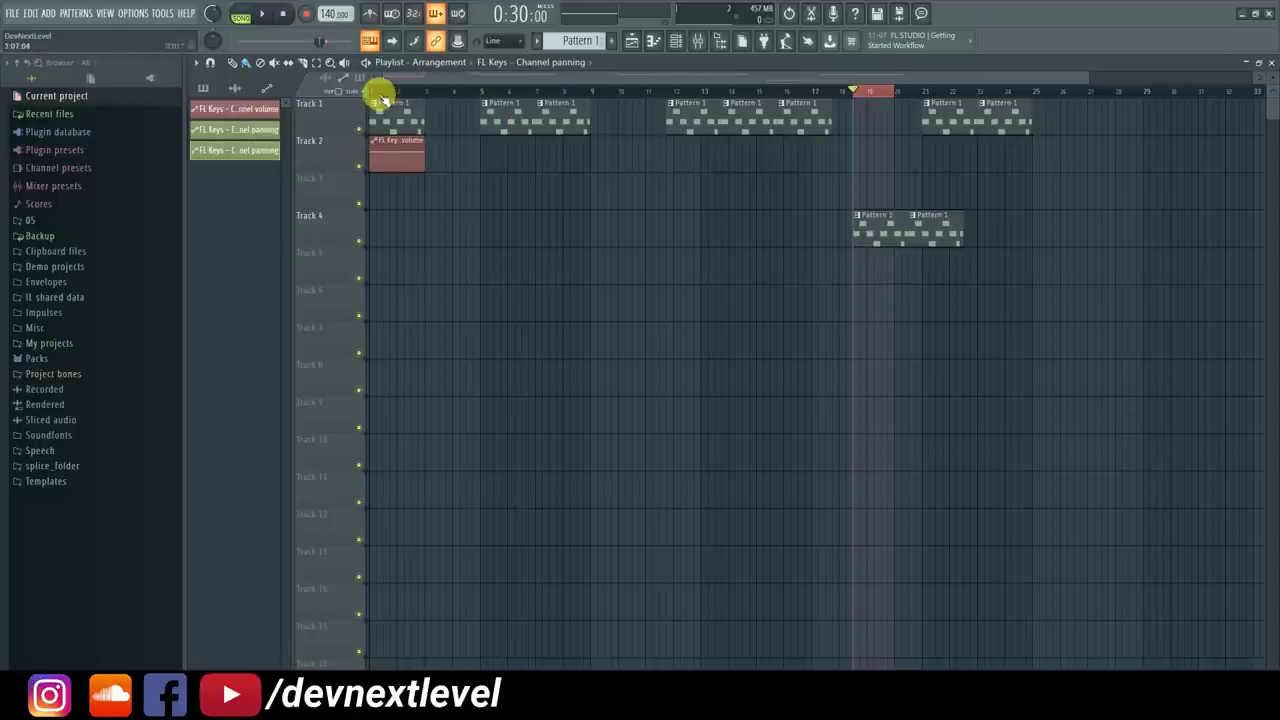
# Clear the time selection and delete every Pattern 1 clip after the first one on Track 1
pyautogui.doubleClick(373, 93)
pyautogui.moveTo(466, 120)
pyautogui.mouseDown()
pyautogui.moveTo(780, 122)
pyautogui.moveTo(894, 231)
pyautogui.moveTo(838, 228)
pyautogui.mouseUp()
# Lower the start point of the FL Keys volume automation clip to the minimum and display the channel rack
pyautogui.scroll(5, 371, 88)
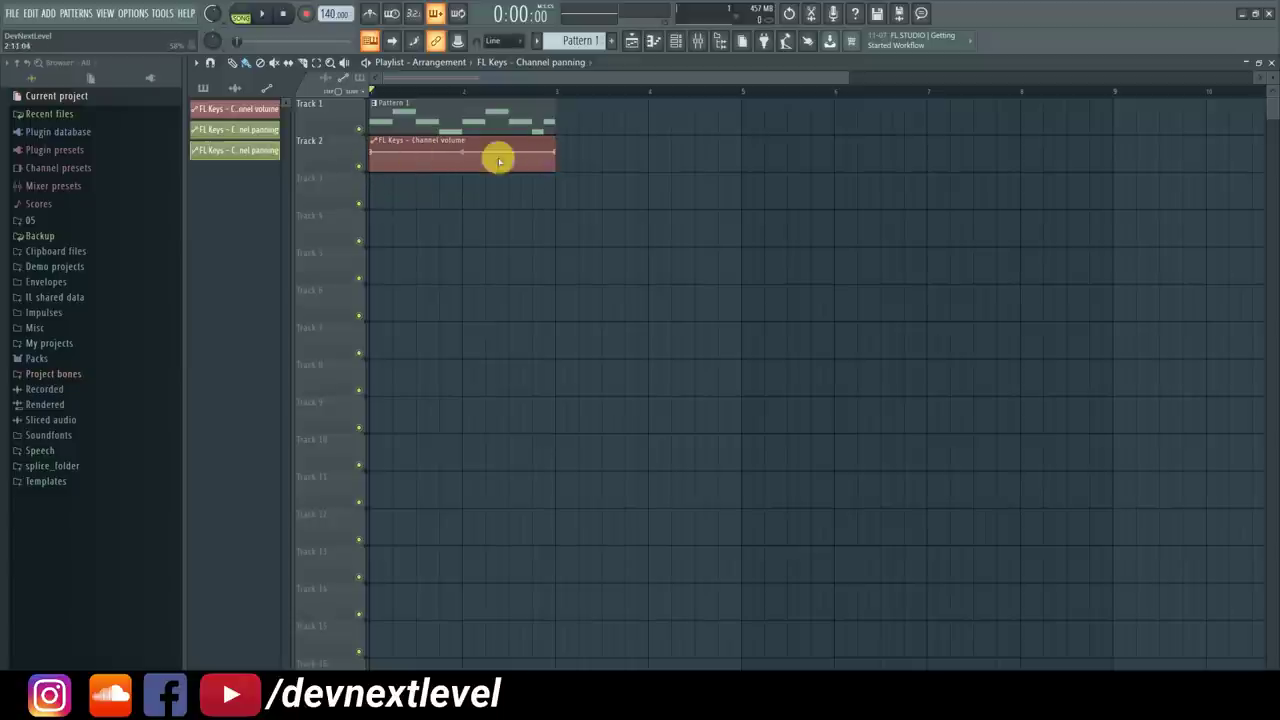
pyautogui.scroll(5, 1271, 77)
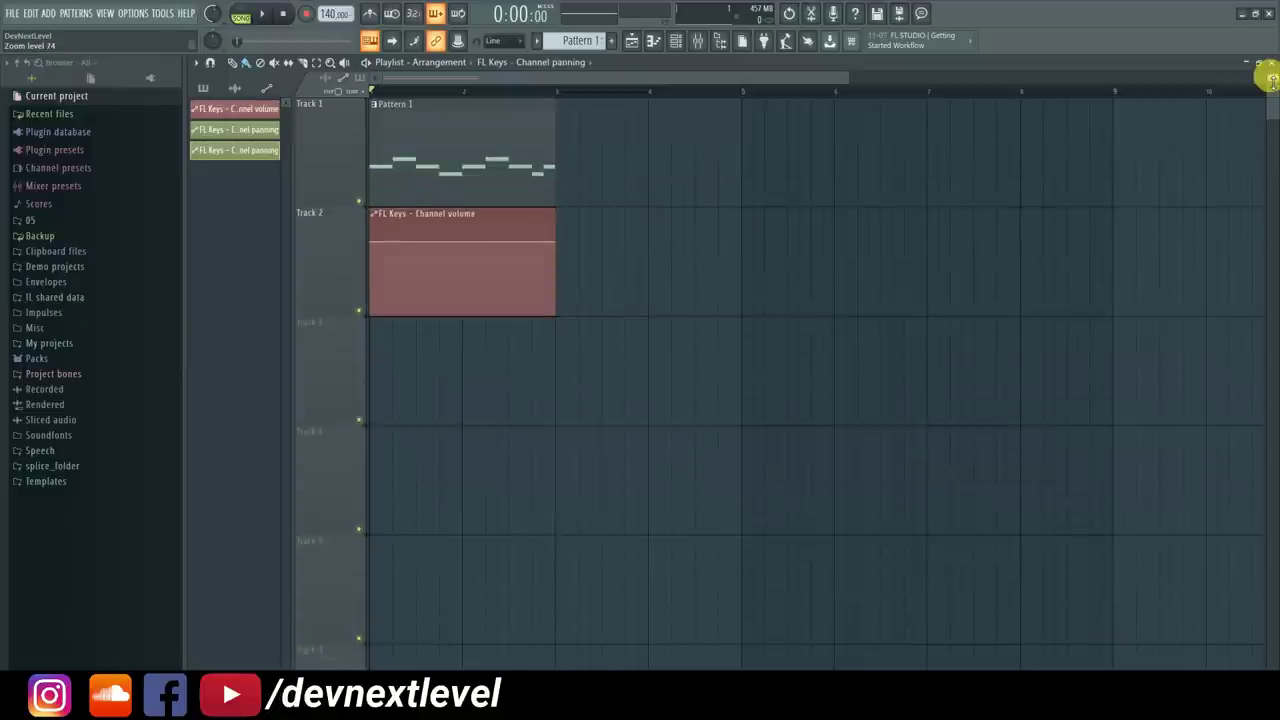
pyautogui.scroll(2, 396, 93)
pyautogui.scroll(3, 396, 93)
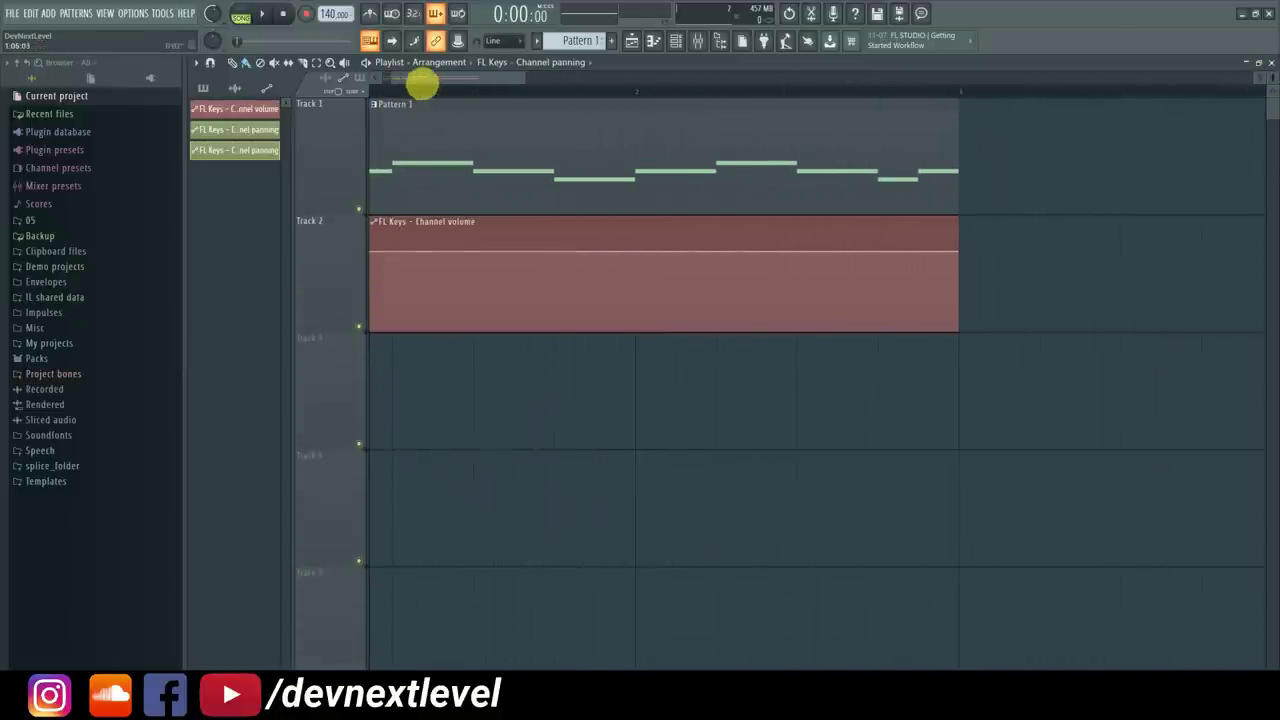
pyautogui.scroll(1, 410, 86)
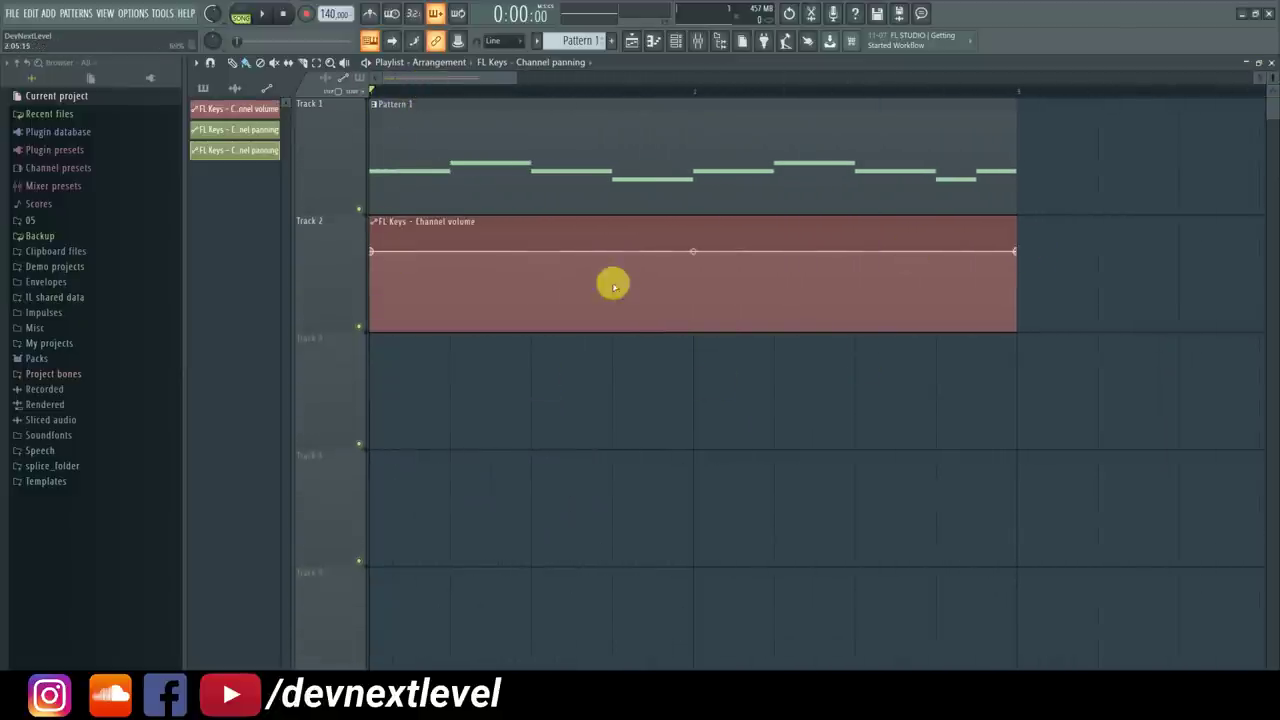
pyautogui.moveTo(373, 254); pyautogui.dragTo(366, 340)
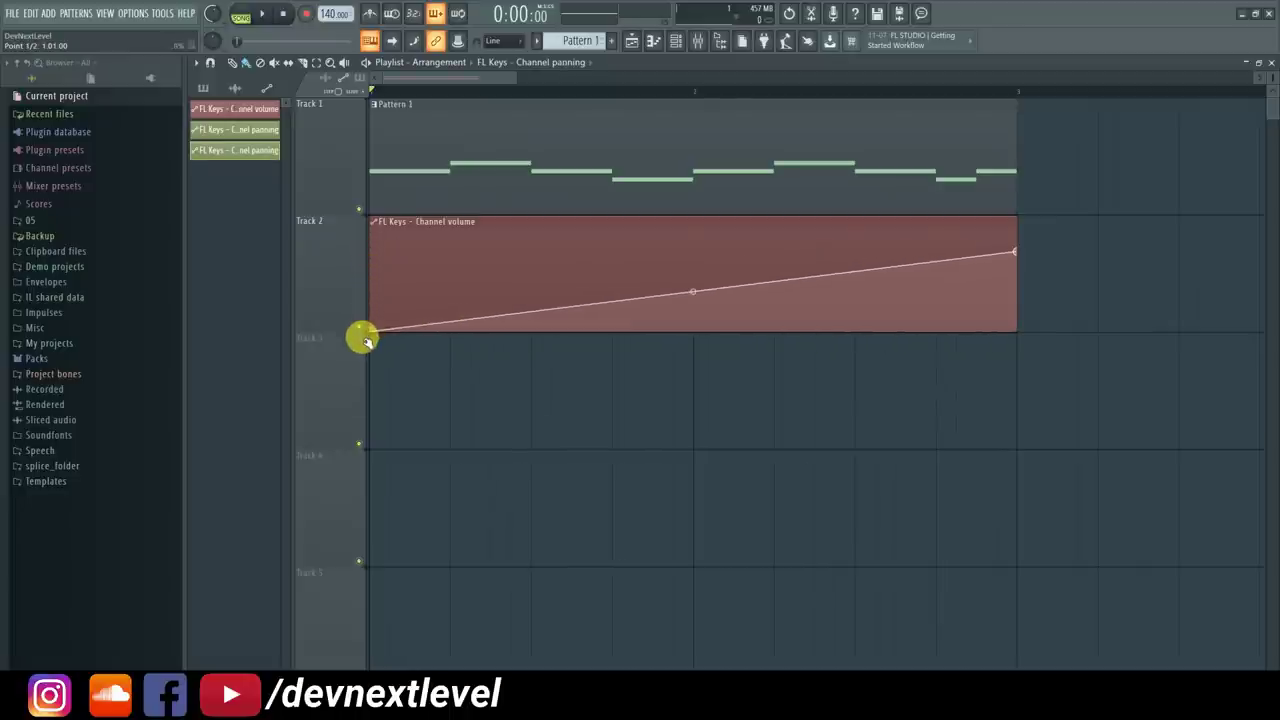
pyautogui.click(676, 40)
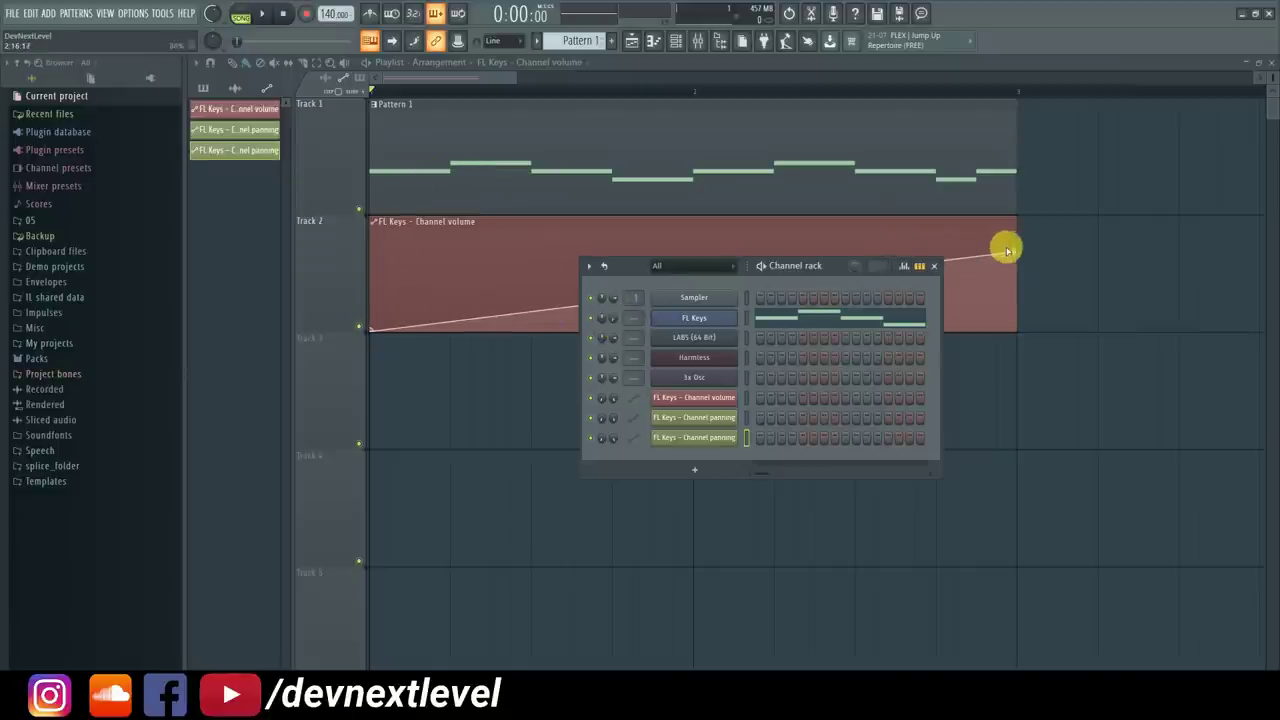
# Play the arrangement to hear the rising volume automation, stop playback and hide the channel rack
pyautogui.press('space')
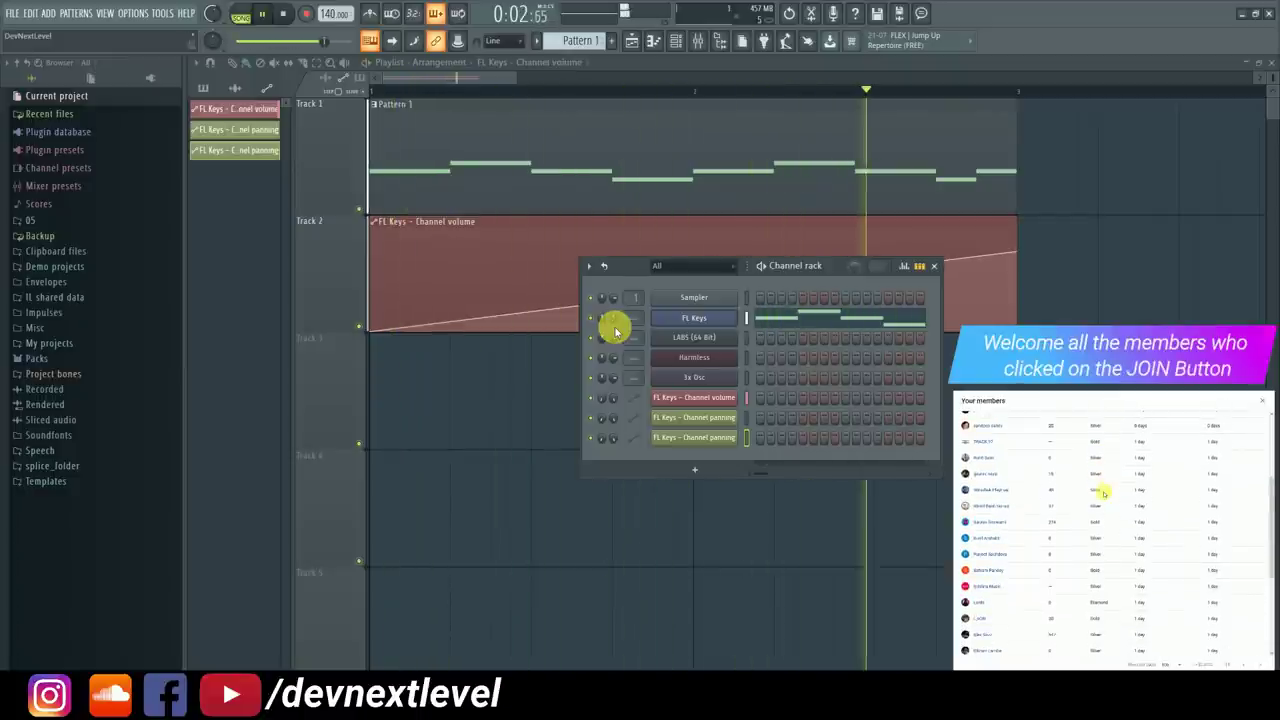
pyautogui.press('space')
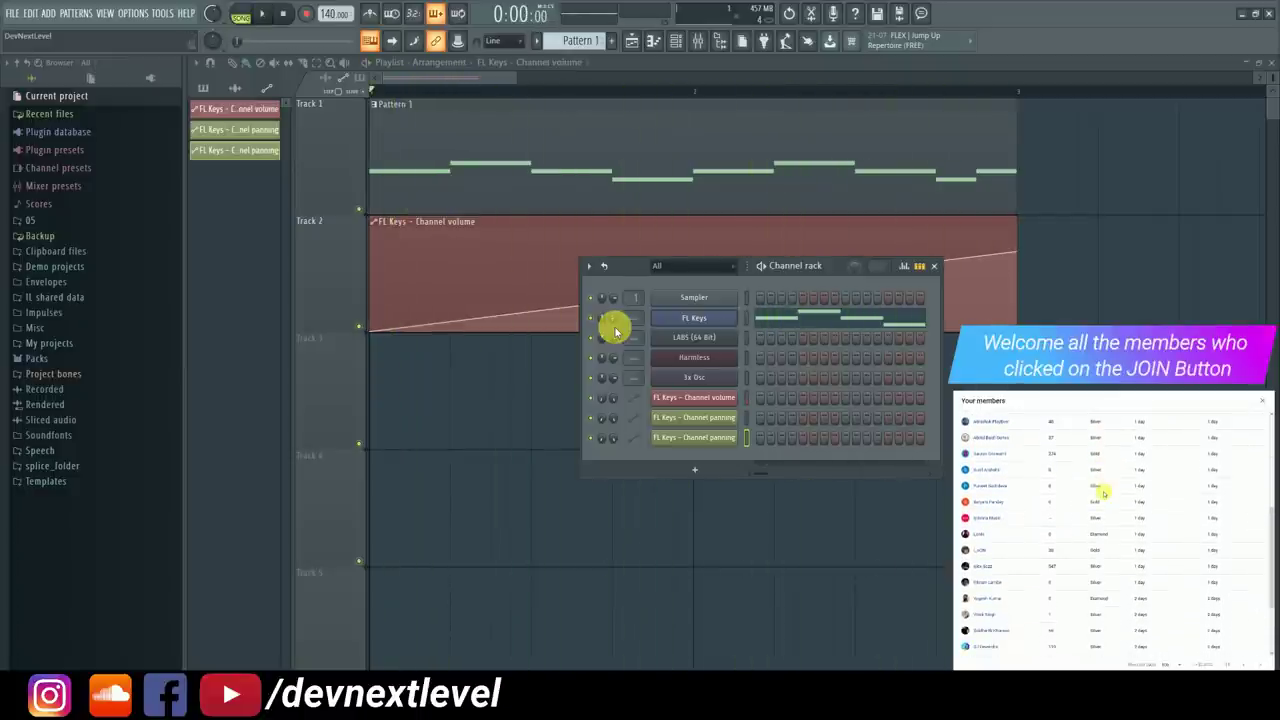
pyautogui.press('F6')
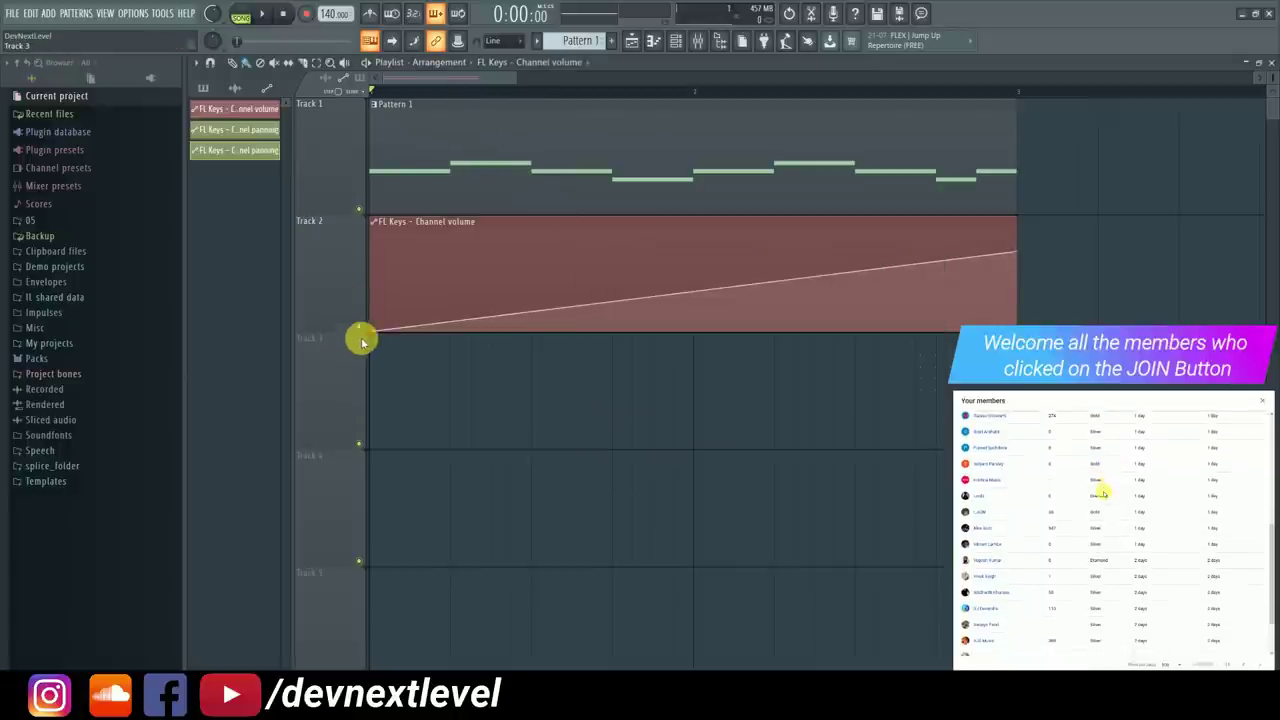
# Raise the volume clip's start point, copy the end point's 78% value and paste it onto the start point
pyautogui.moveTo(374, 330); pyautogui.dragTo(371, 271)
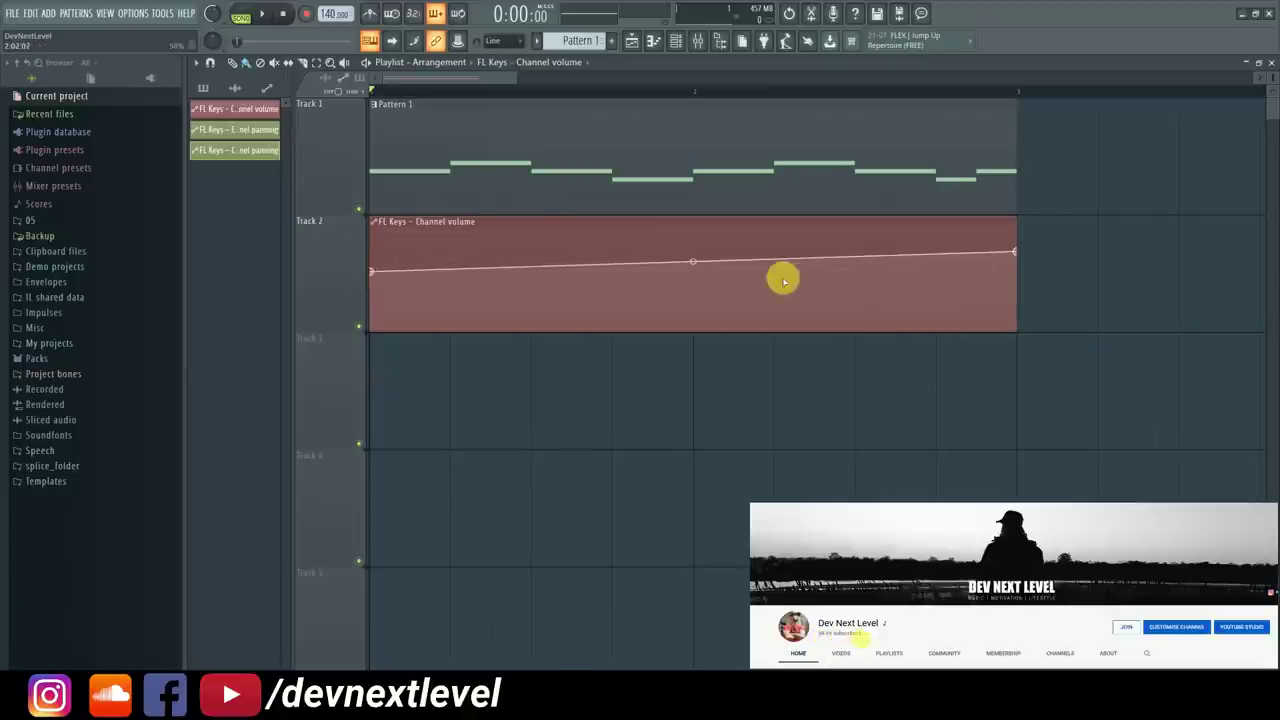
pyautogui.rightClick(1014, 253)
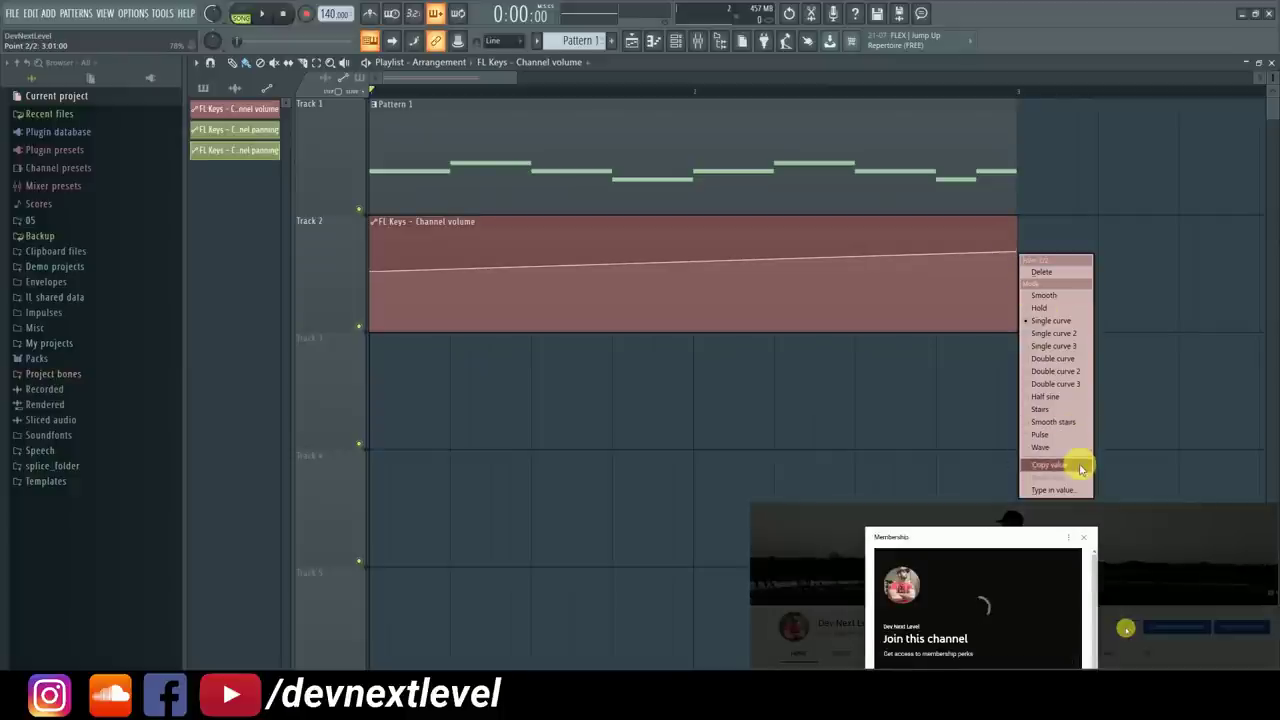
pyautogui.click(1078, 465)
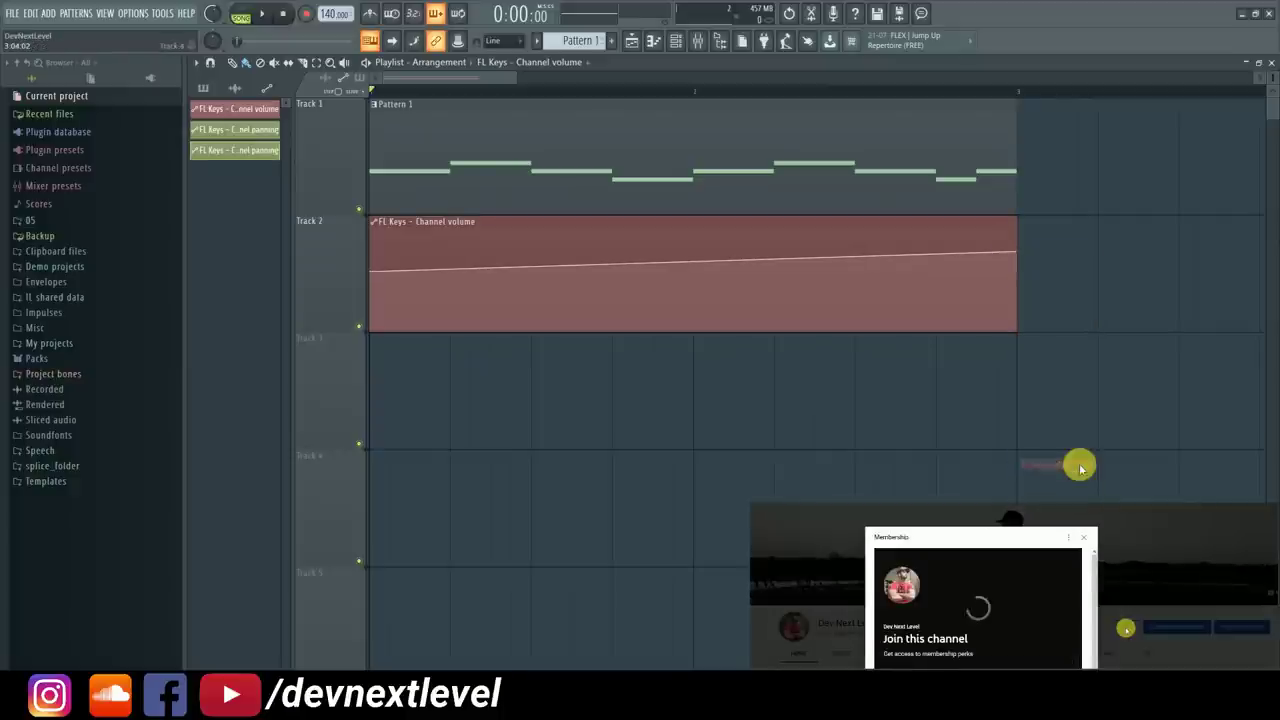
pyautogui.rightClick(372, 277)
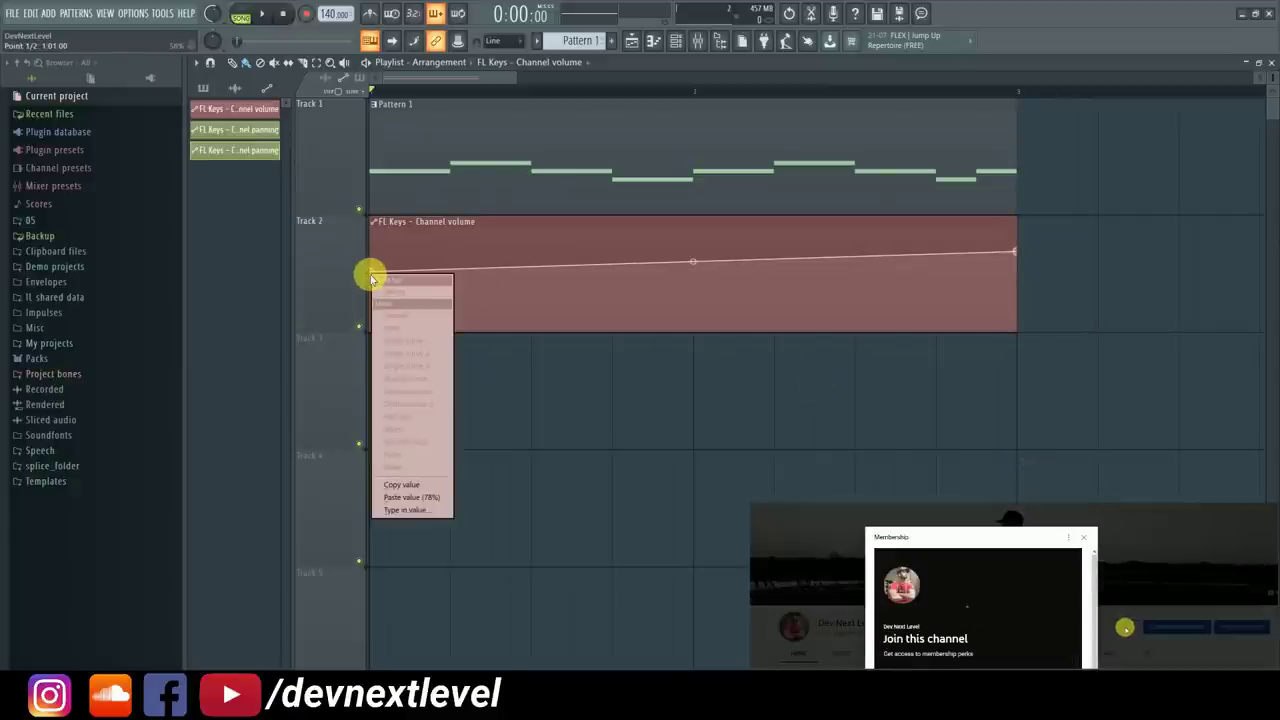
pyautogui.click(421, 491)
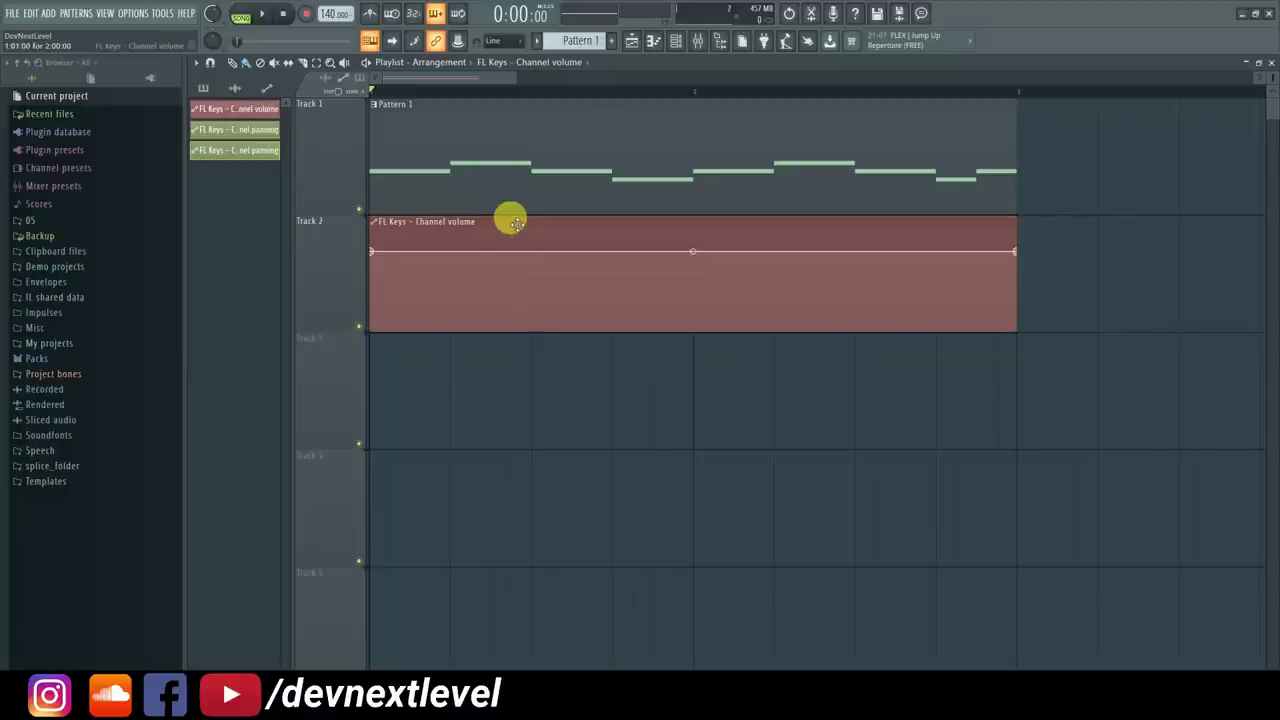
# Add control points at 1:09:00 and 1:13:00 in the volume clip, with the first raised near the start level and the second lowered
pyautogui.click(532, 281)
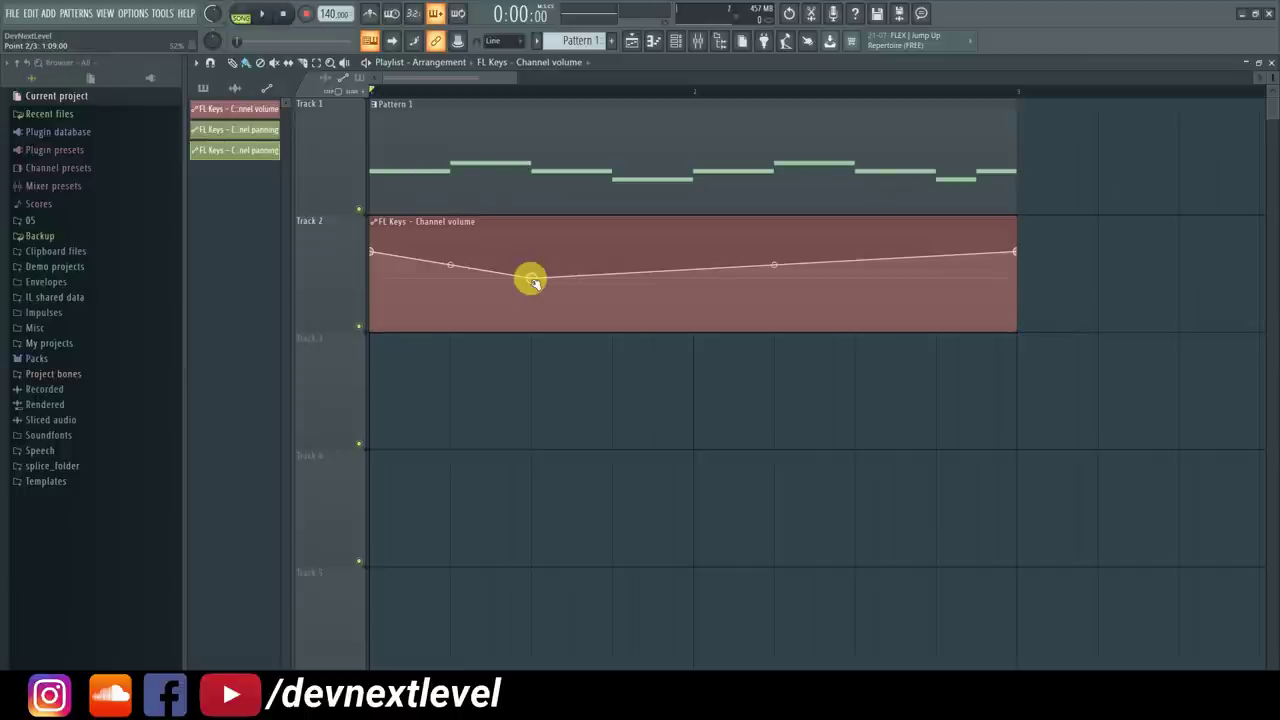
pyautogui.moveTo(533, 282)
pyautogui.mouseDown()
pyautogui.moveTo(526, 247)
pyautogui.moveTo(531, 282)
pyautogui.mouseUp()
pyautogui.moveTo(552, 281)
pyautogui.mouseDown()
pyautogui.moveTo(503, 277)
pyautogui.moveTo(535, 297)
pyautogui.mouseUp()
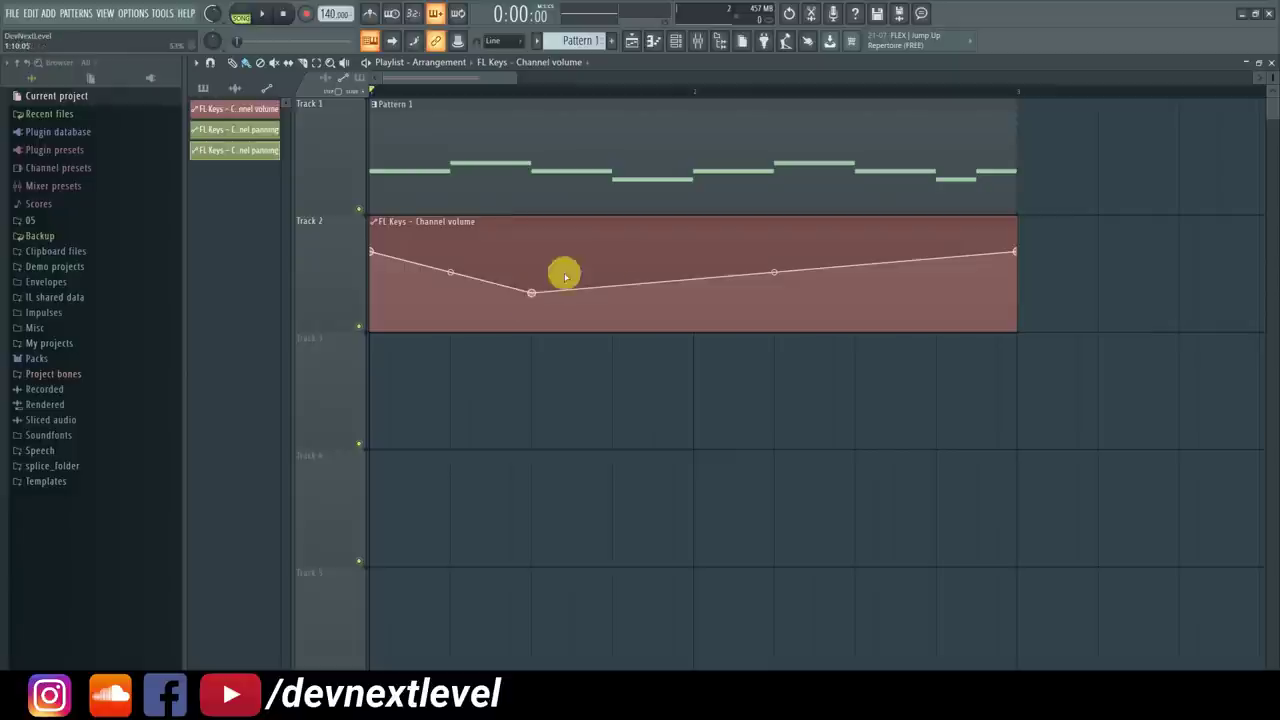
pyautogui.click(616, 259)
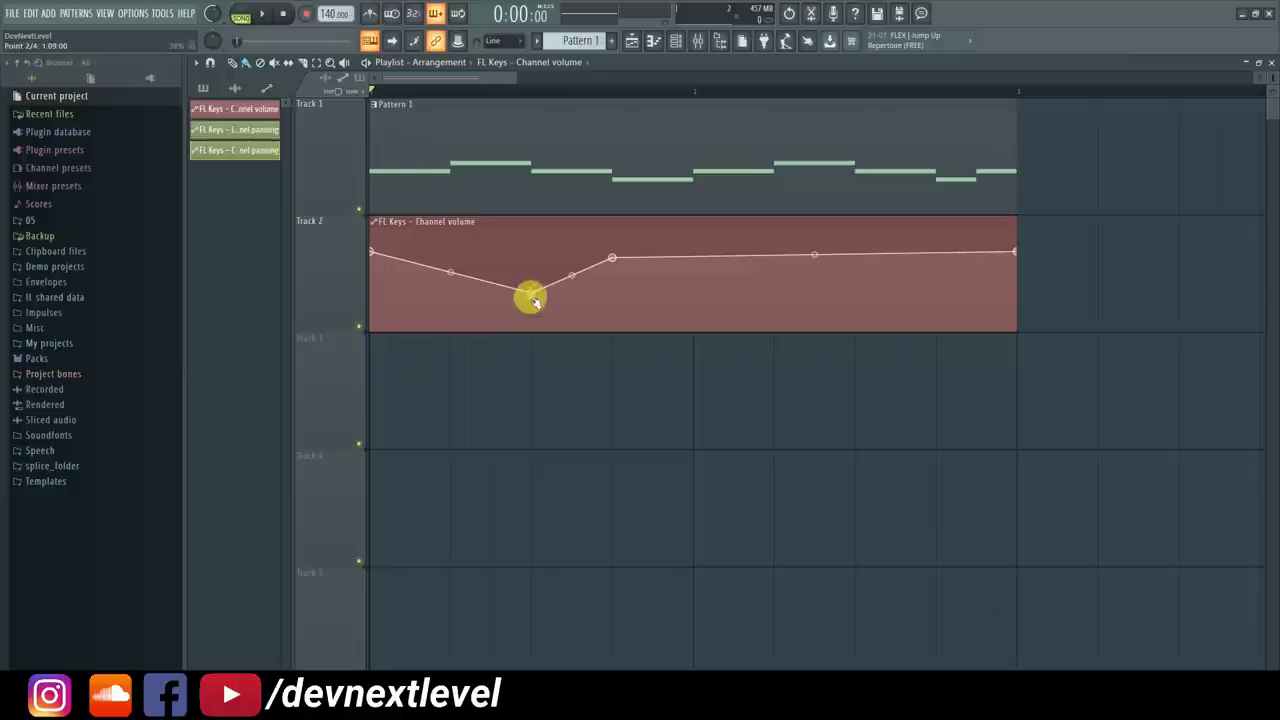
pyautogui.moveTo(534, 295); pyautogui.dragTo(531, 251)
pyautogui.moveTo(611, 258); pyautogui.dragTo(610, 302)
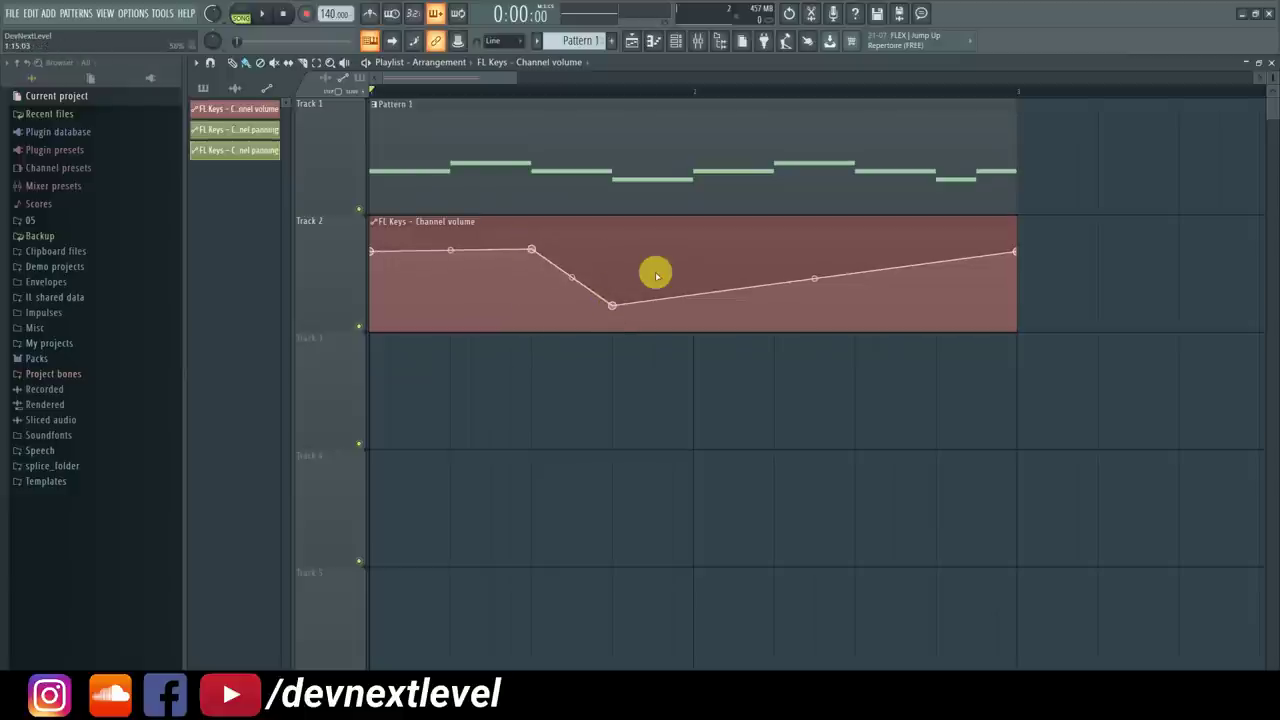
# Add six zigzag points between about 1:15:00 and 2:06:00 in the volume clip, shift the peak to bar 2 and lower the 1:09:00 point
pyautogui.rightClick(651, 274)
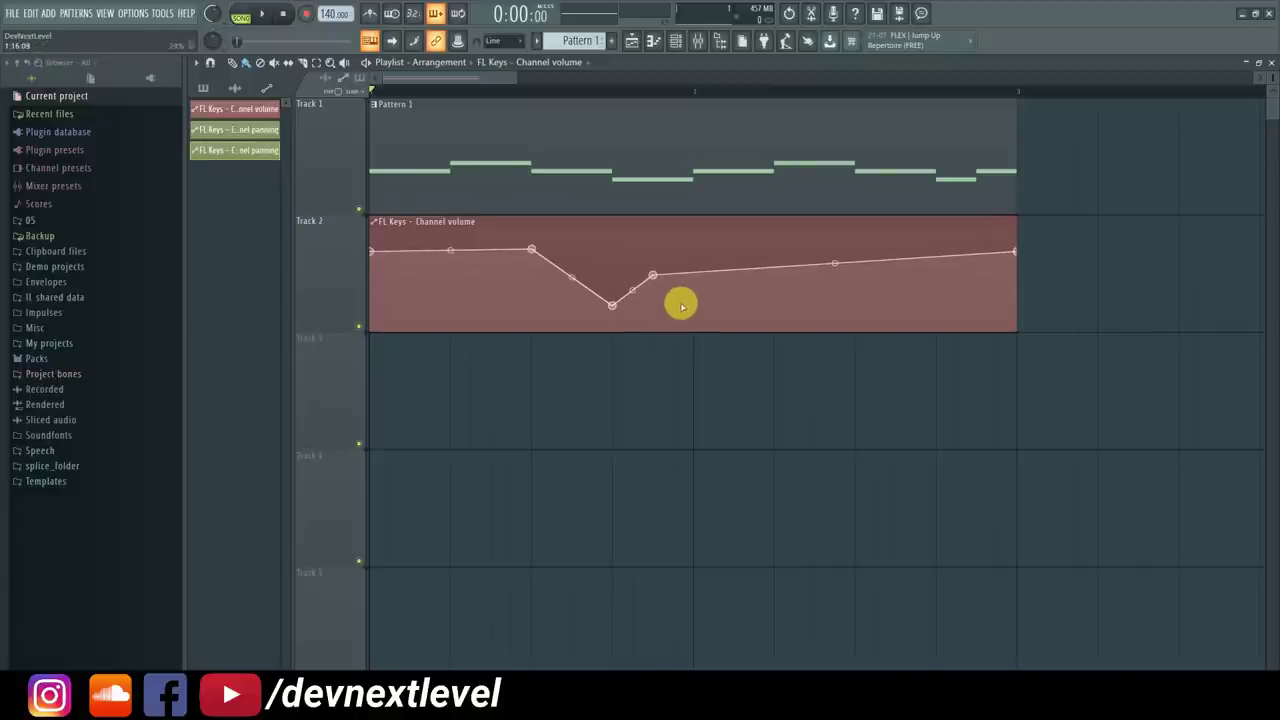
pyautogui.rightClick(675, 301)
pyautogui.rightClick(692, 268)
pyautogui.rightClick(712, 308)
pyautogui.rightClick(754, 248)
pyautogui.rightClick(794, 309)
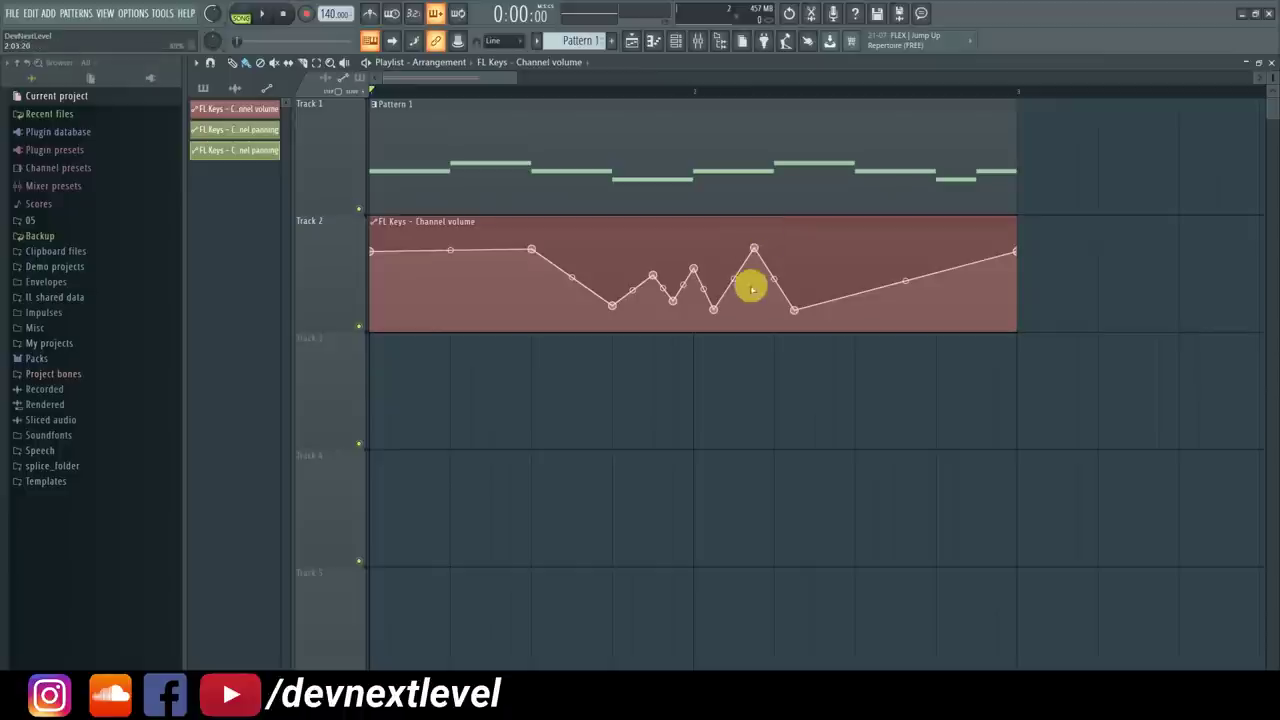
pyautogui.moveTo(754, 249); pyautogui.dragTo(693, 250)
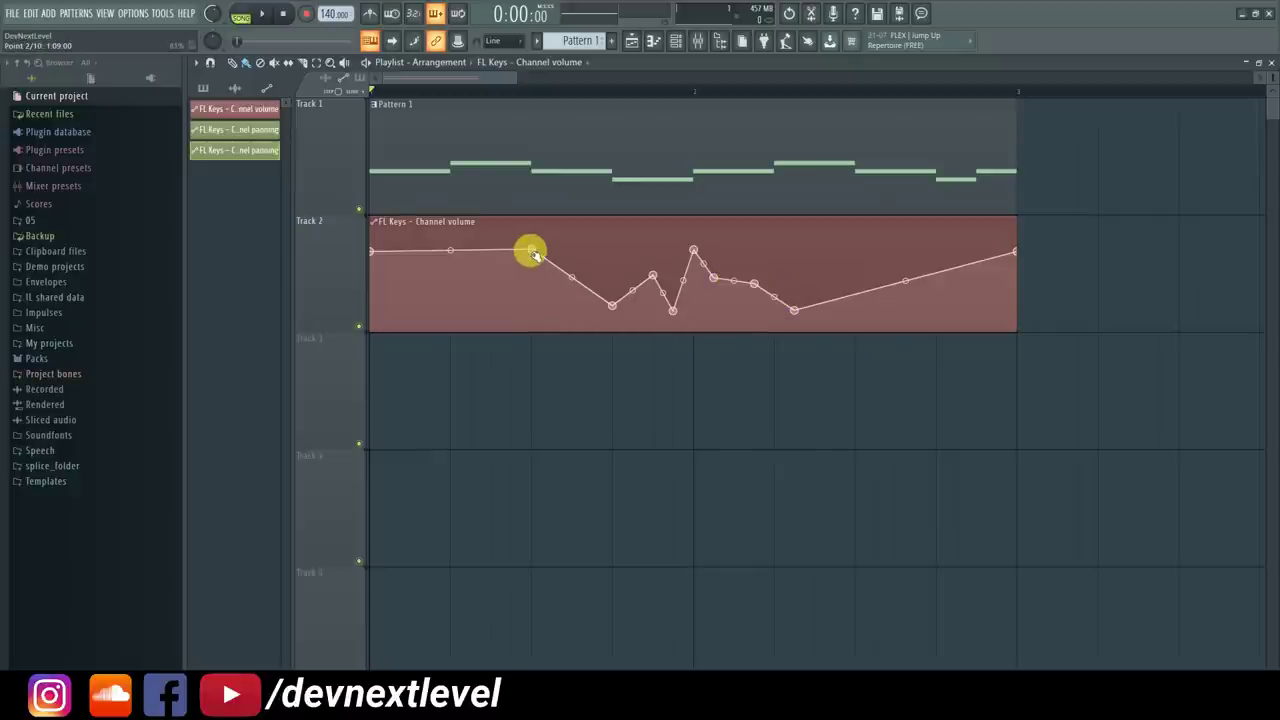
pyautogui.moveTo(531, 249); pyautogui.dragTo(531, 291)
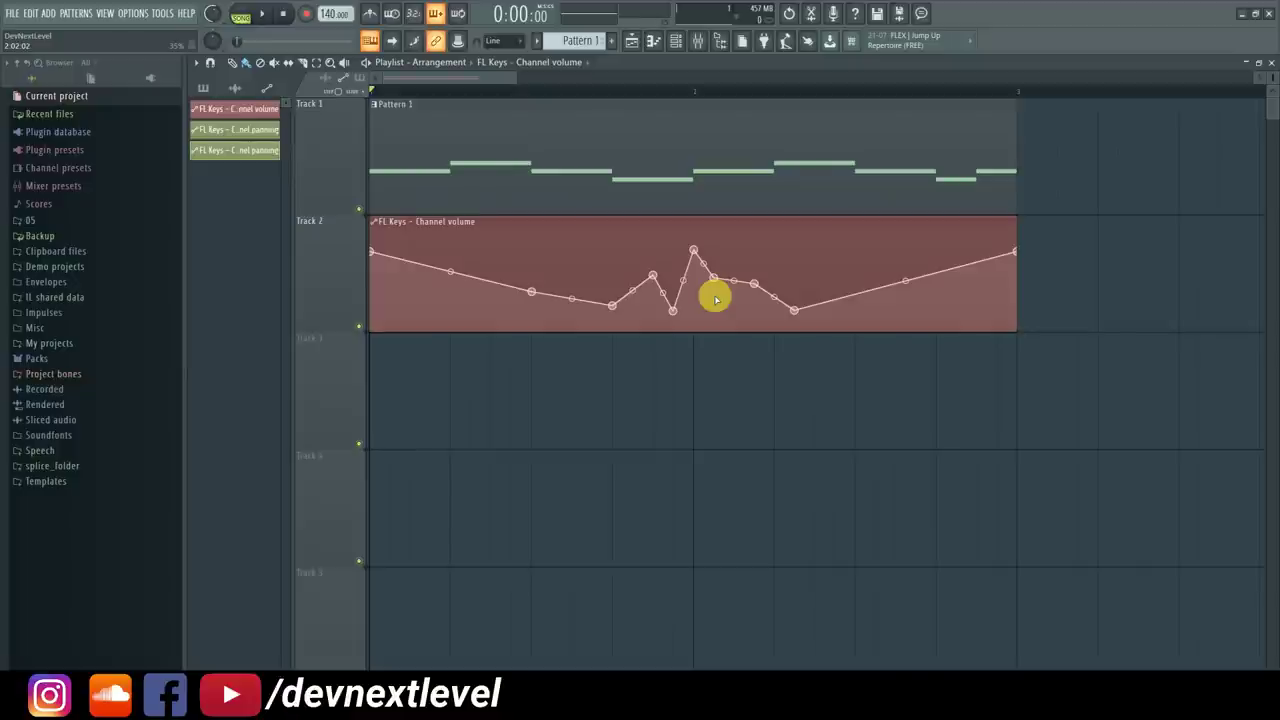
# Undo all the added and moved points in the volume clip, back to the flat line
pyautogui.hotkey('ctrl', 'z')
pyautogui.hotkey('ctrl', 'z')
pyautogui.hotkey('ctrl', 'z')
pyautogui.hotkey('ctrl', 'z')
pyautogui.hotkey('ctrl', 'z')
pyautogui.hotkey('ctrl', 'z')
pyautogui.hotkey('ctrl', 'z')
pyautogui.hotkey('ctrl', 'z')
pyautogui.hotkey('ctrl', 'z')
pyautogui.hotkey('ctrl', 'z')
pyautogui.hotkey('ctrl', 'z')
pyautogui.hotkey('ctrl', 'z')
pyautogui.hotkey('ctrl', 'z')
pyautogui.hotkey('ctrl', 'z')
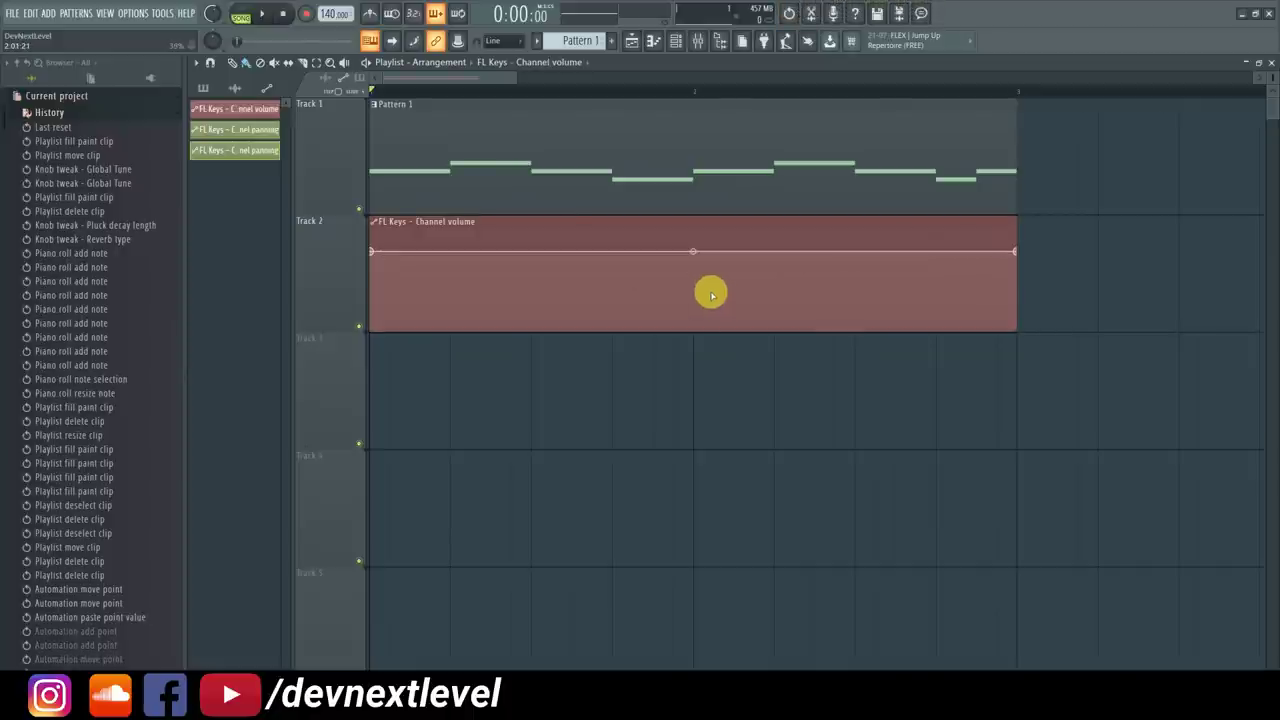
# Add a point at 1:13:00 in the volume clip, set its curve mode to Stairs and lower it to about 19%
pyautogui.rightClick(613, 289)
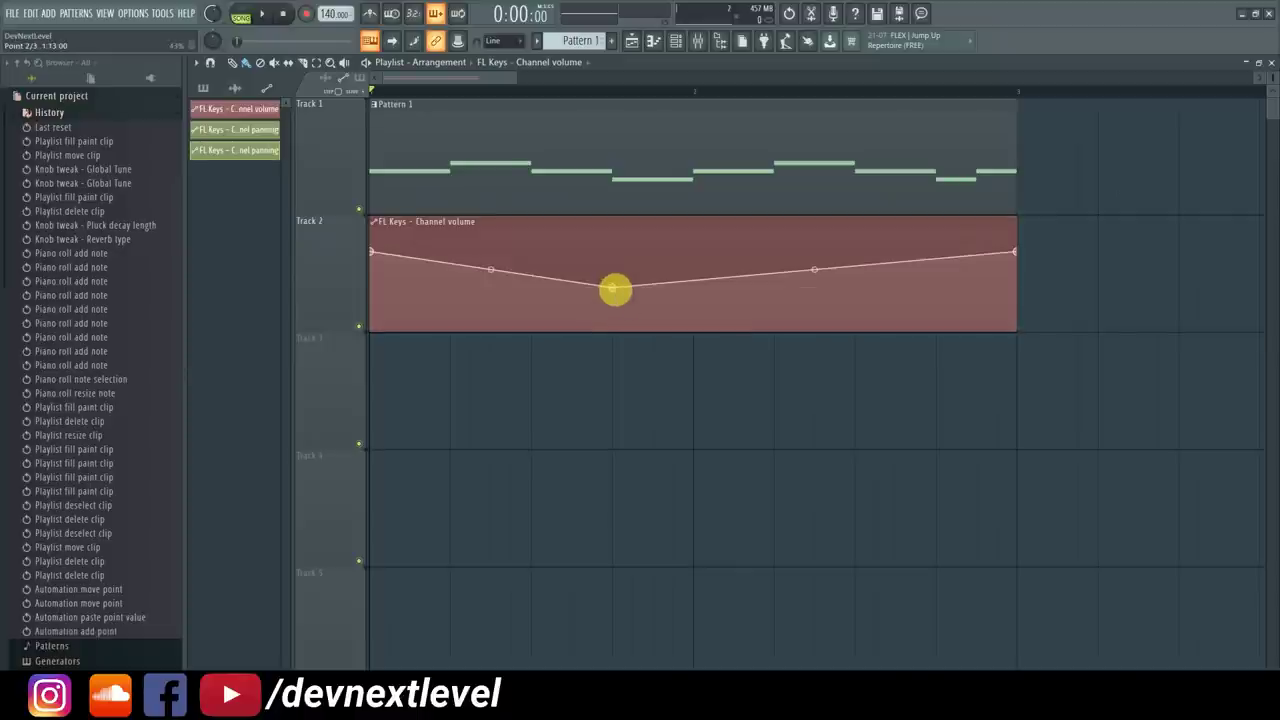
pyautogui.rightClick(617, 292)
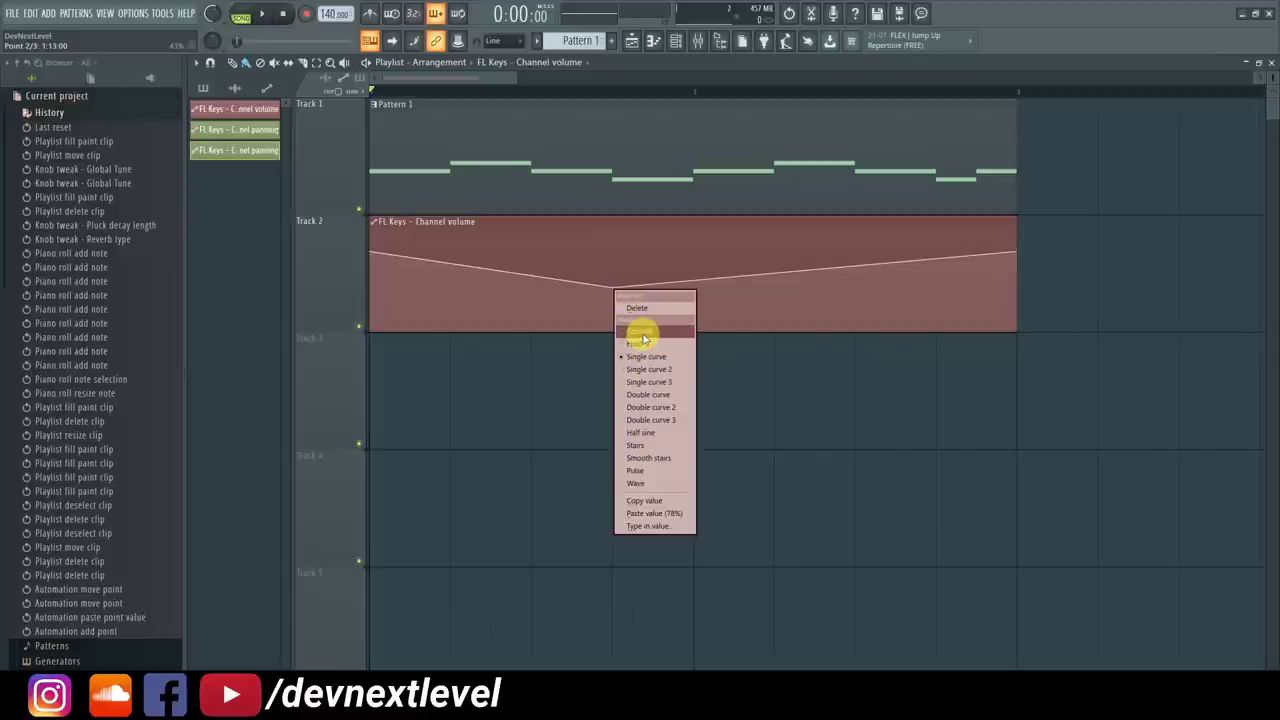
pyautogui.click(647, 450)
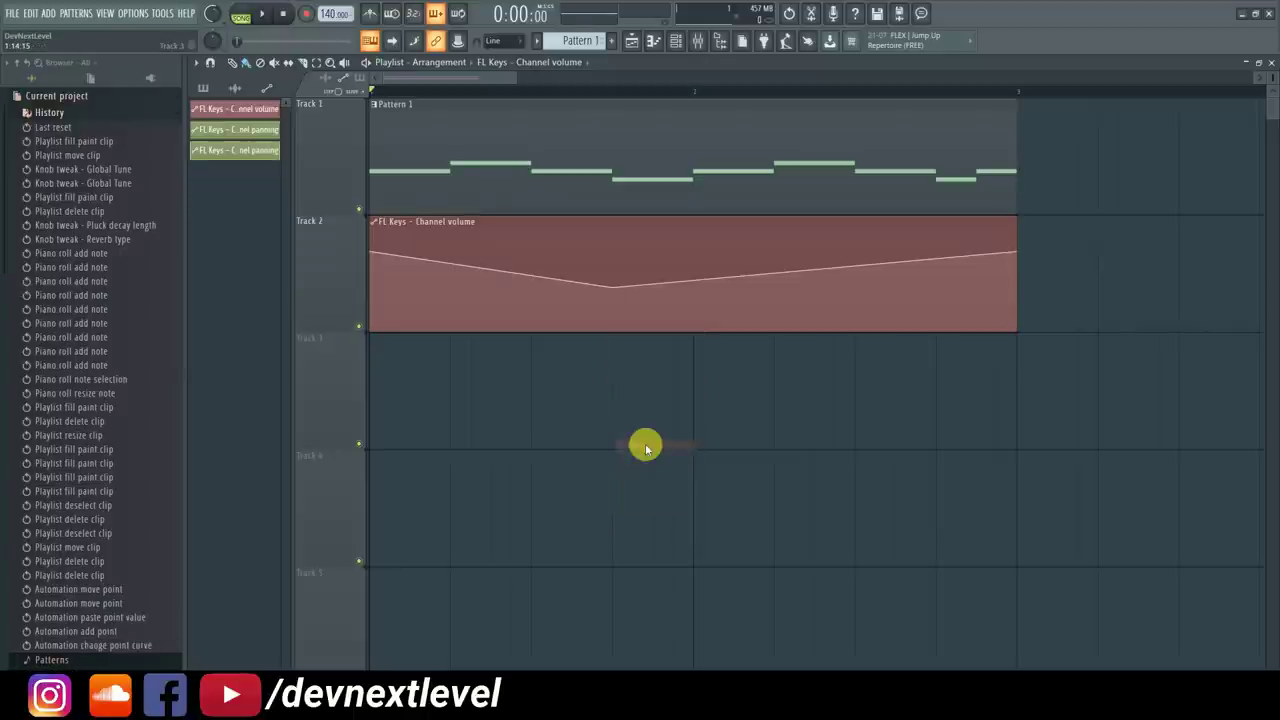
pyautogui.click(613, 292)
pyautogui.moveTo(616, 295); pyautogui.dragTo(617, 316)
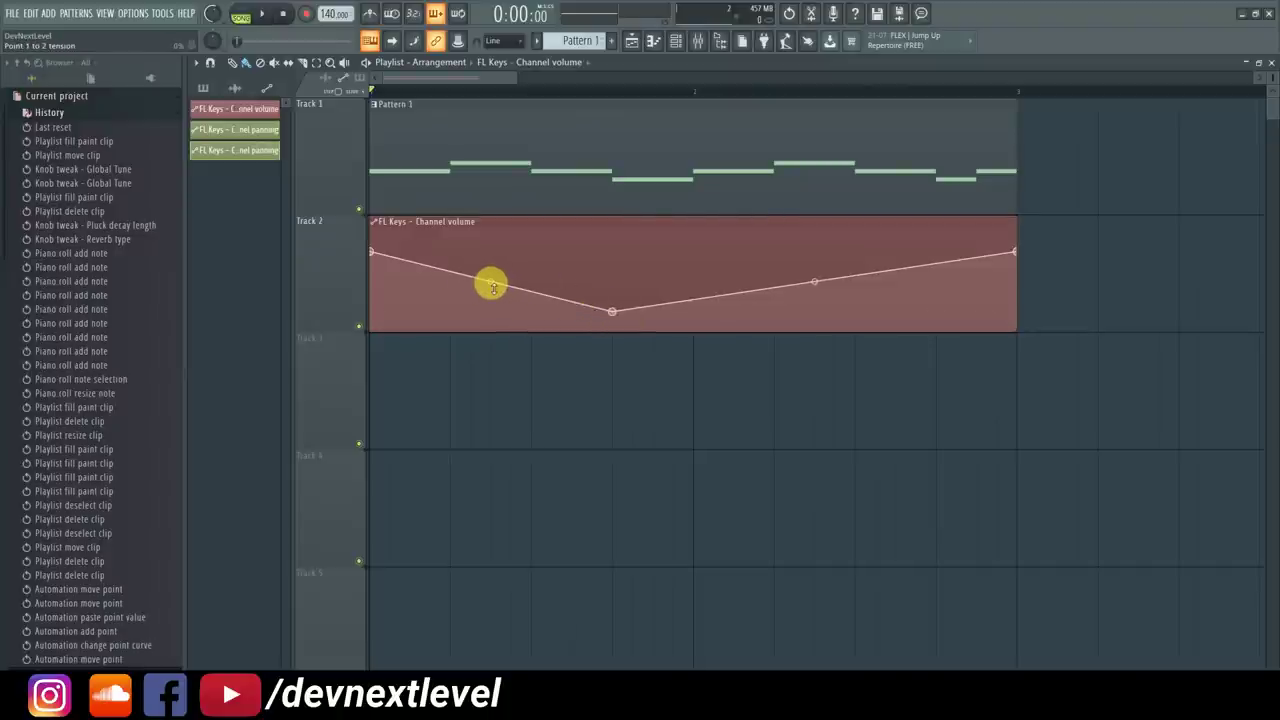
# Adjust the tension between the first two volume points to form wide stair steps and play the result
pyautogui.moveTo(491, 284); pyautogui.dragTo(491, 284)
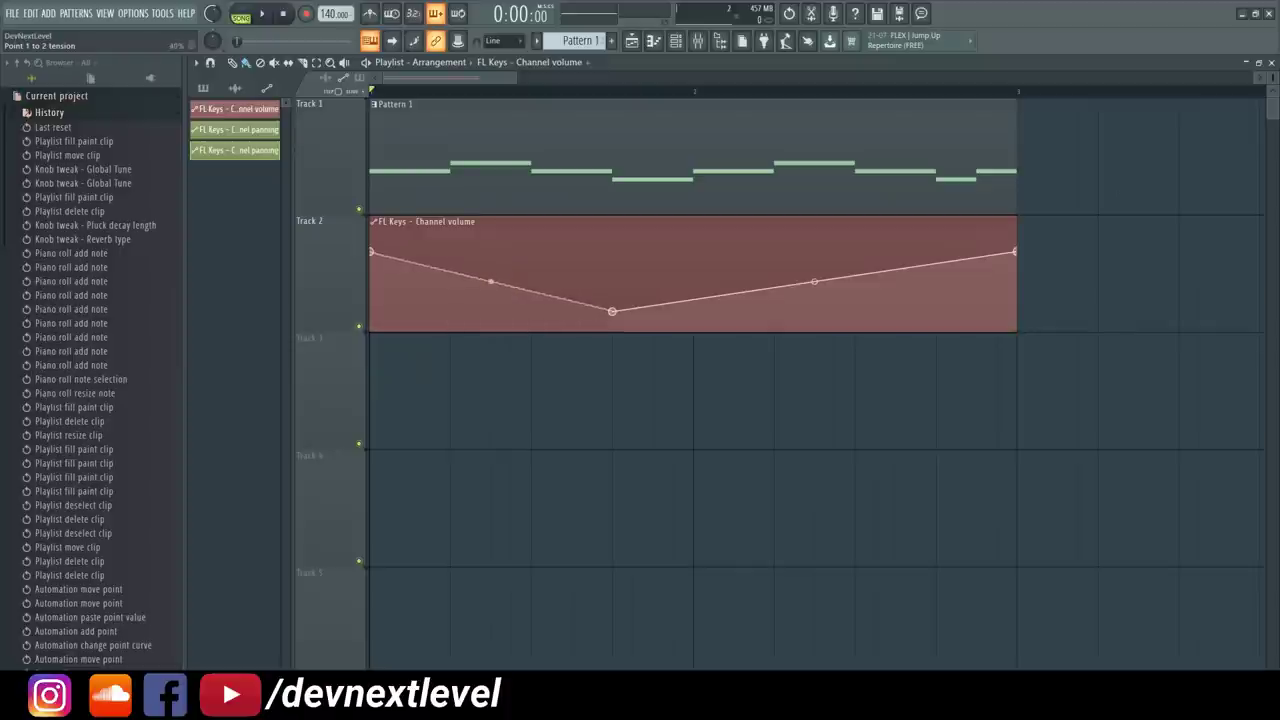
pyautogui.moveTo(491, 283); pyautogui.dragTo(491, 281)
pyautogui.press('space')
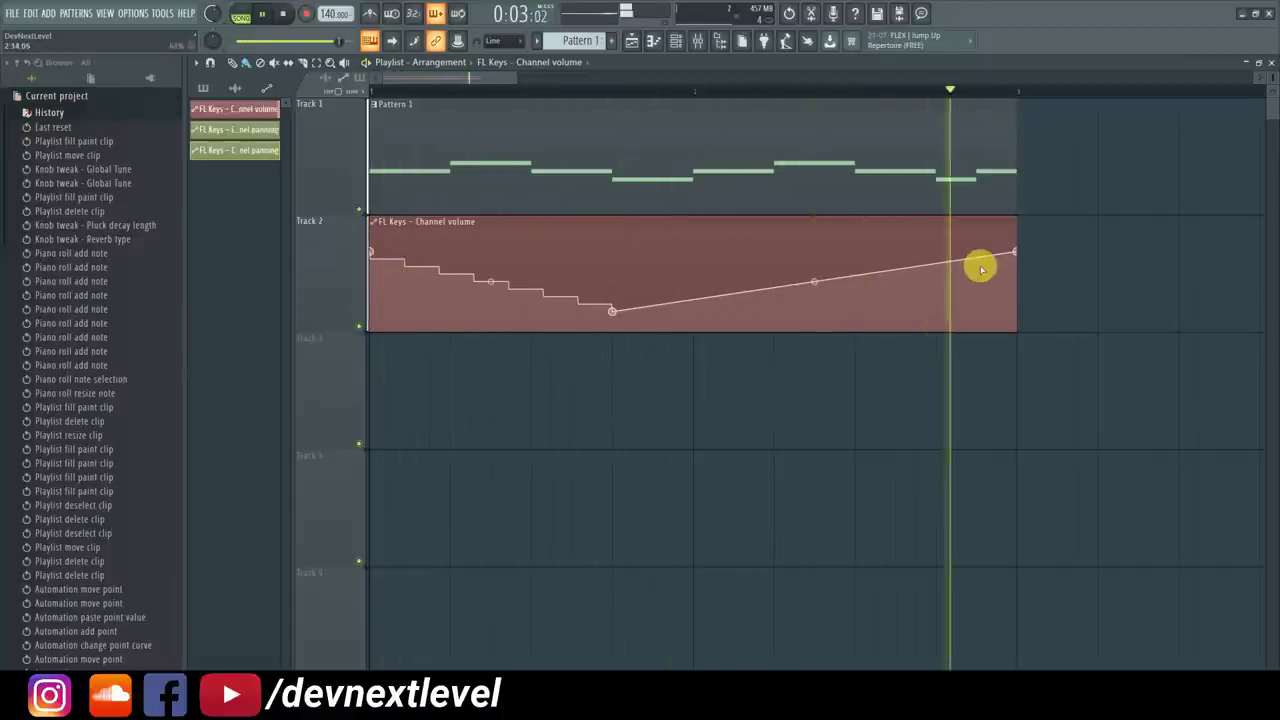
pyautogui.press('space')
# Try other stair step widths between the first two volume points and reset the segment's tension
pyautogui.moveTo(491, 281); pyautogui.dragTo(491, 285)
pyautogui.rightClick(491, 284)
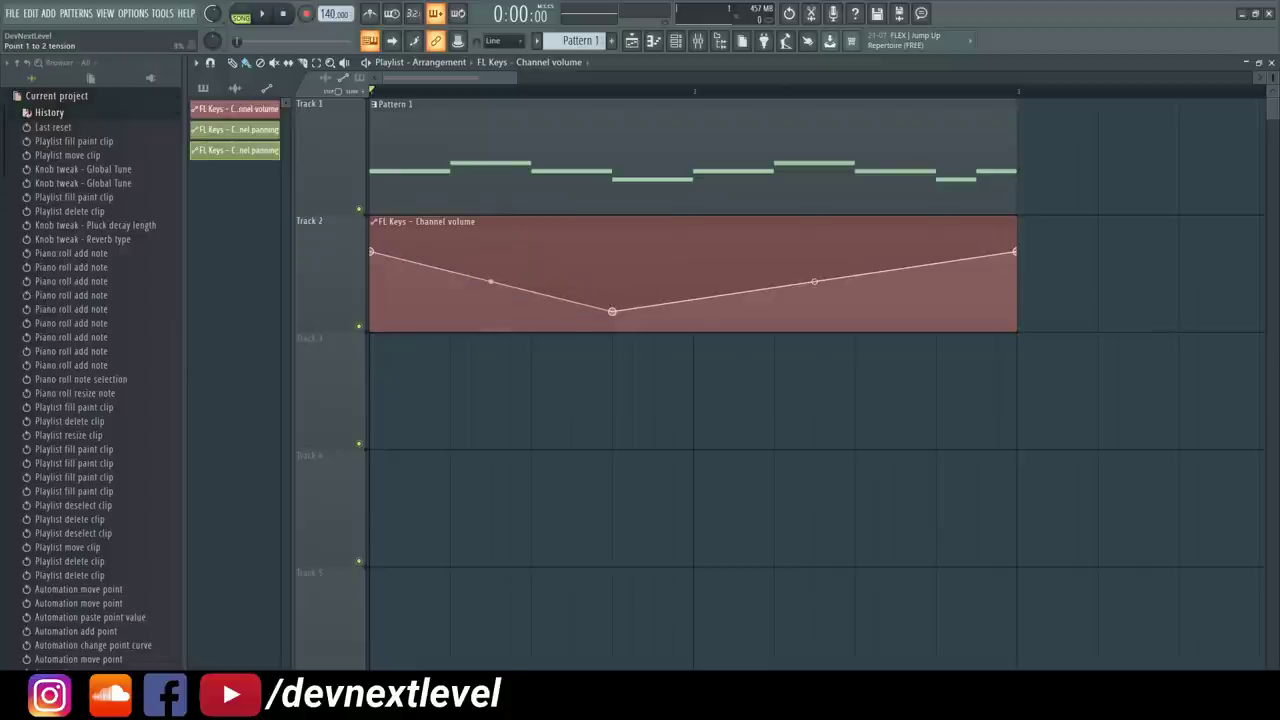
pyautogui.moveTo(491, 282); pyautogui.dragTo(493, 287)
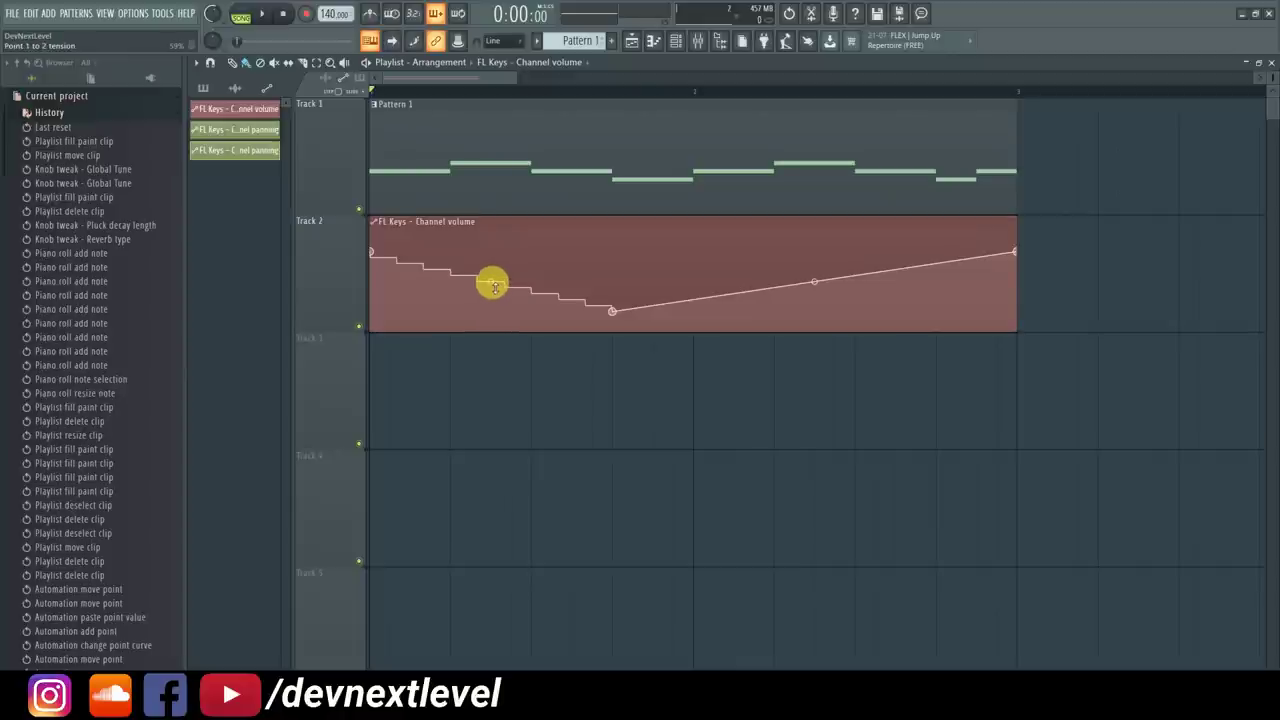
pyautogui.rightClick(493, 286)
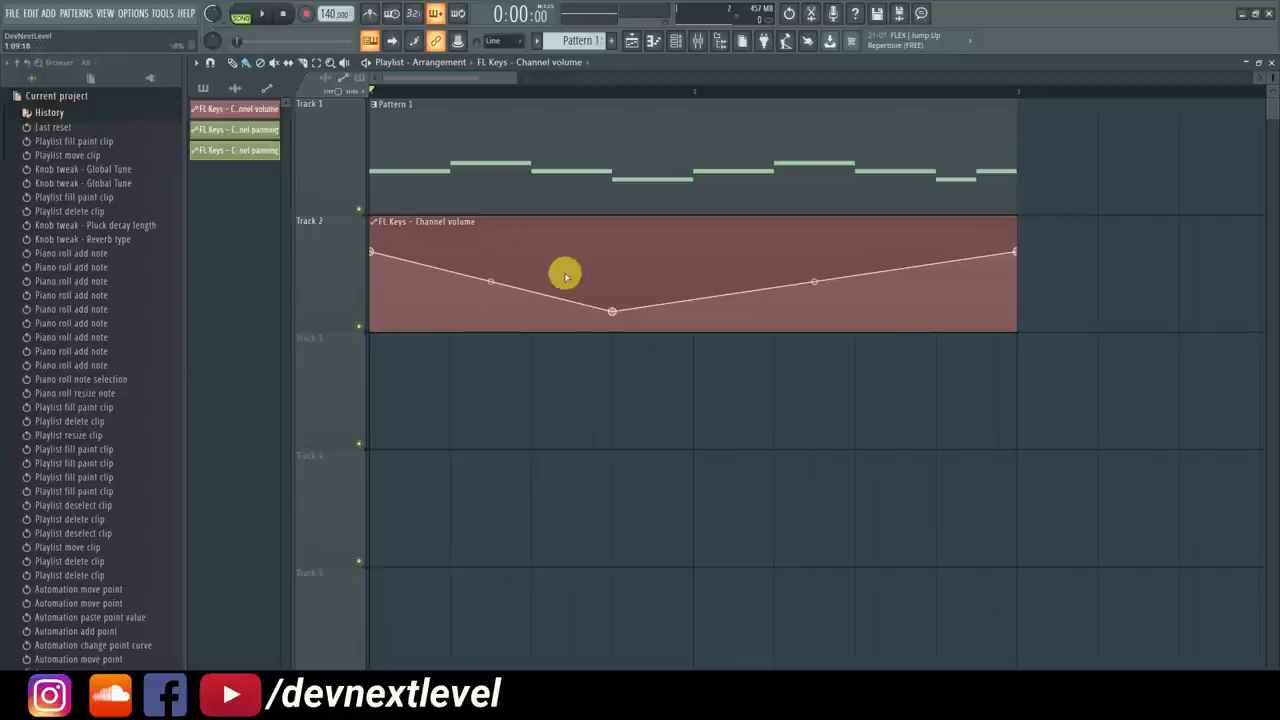
# Try the Double curve mode with adjusted tension on the 1:13:00 point, delete the accidentally added point and reset the tension
pyautogui.rightClick(613, 313)
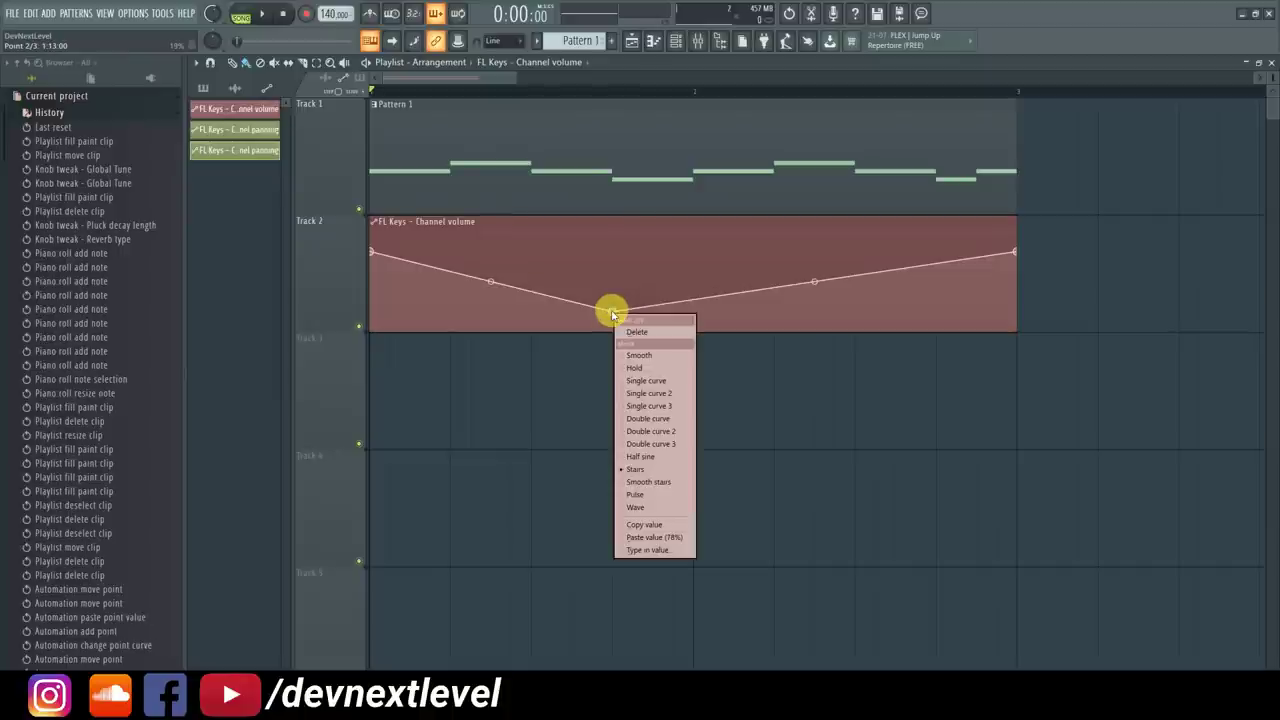
pyautogui.click(644, 419)
pyautogui.moveTo(489, 282)
pyautogui.mouseDown()
pyautogui.moveTo(489, 244)
pyautogui.moveTo(492, 284)
pyautogui.mouseUp()
pyautogui.rightClick(493, 277)
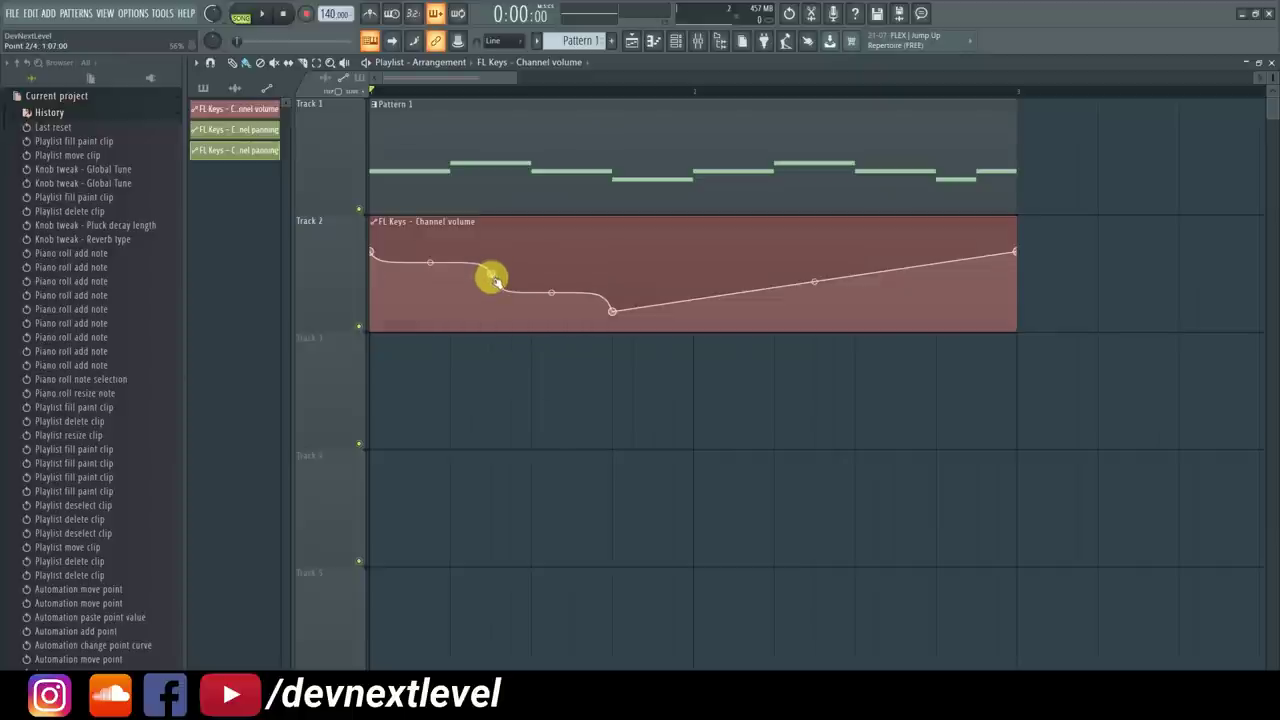
pyautogui.rightClick(495, 280)
pyautogui.click(505, 295)
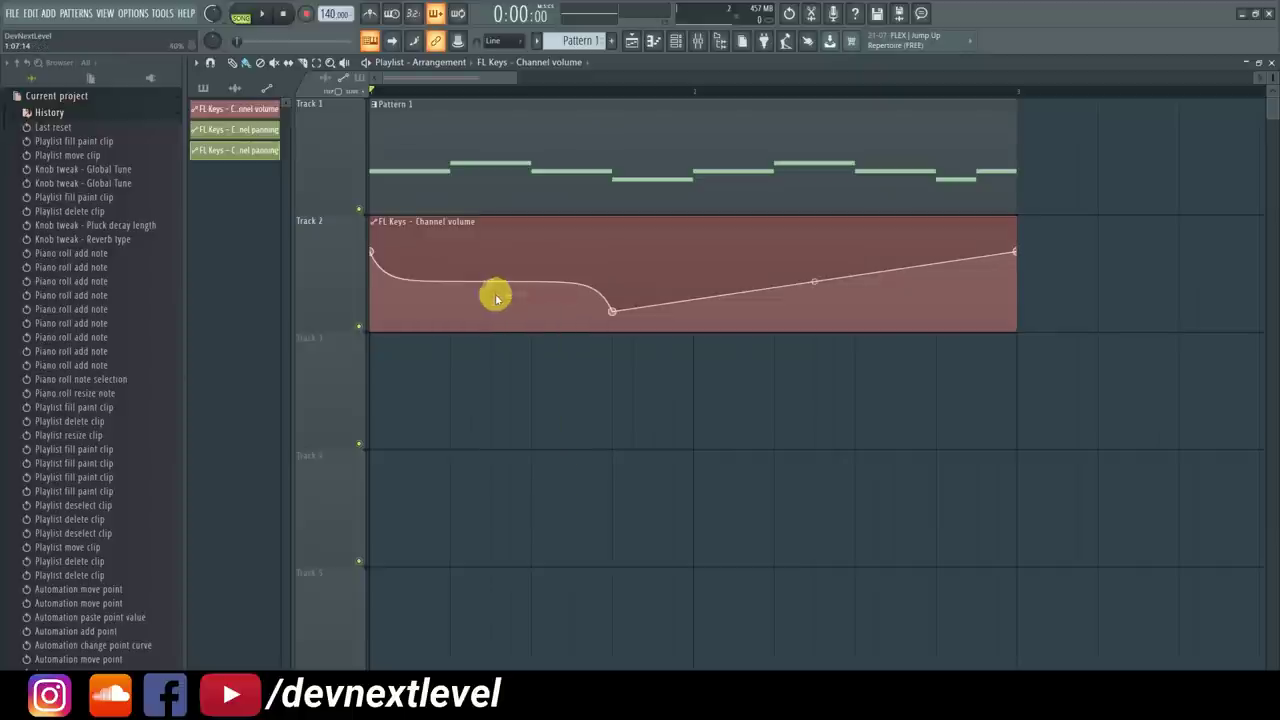
pyautogui.rightClick(492, 283)
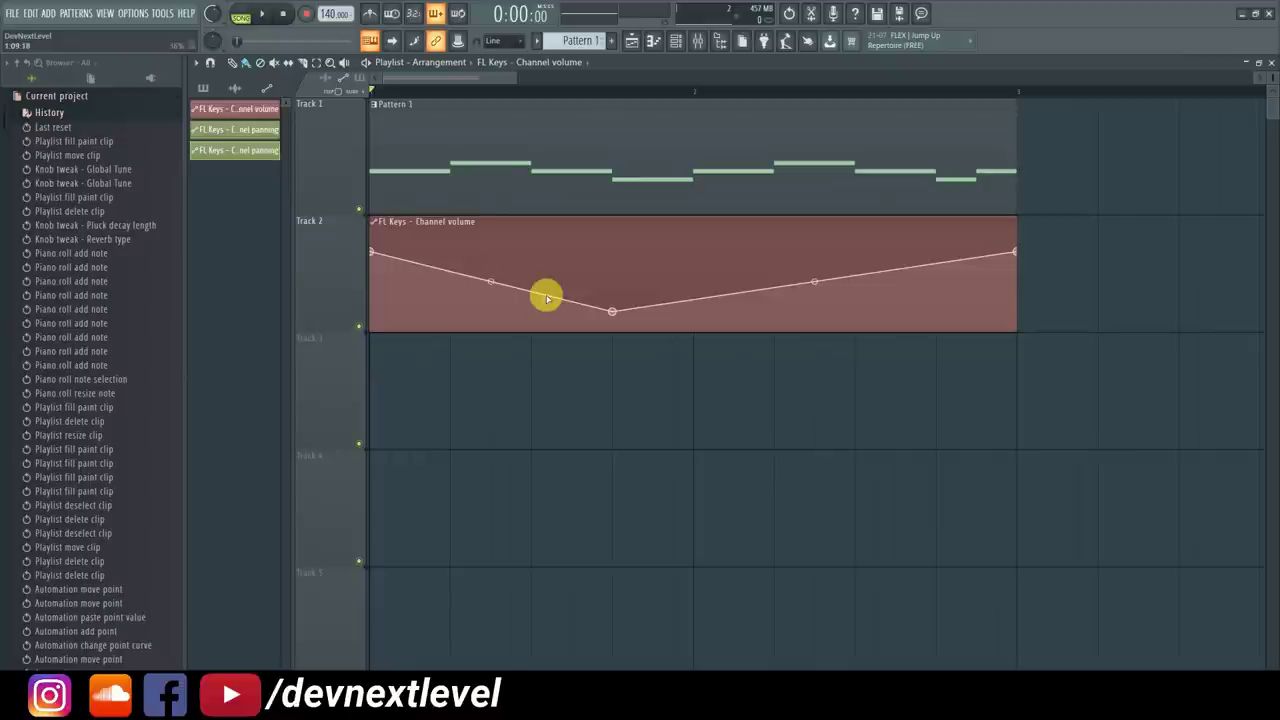
# Set the 1:13:00 volume point's curve mode to Hold and add alternating low and high points up to 2:09:00
pyautogui.rightClick(612, 311)
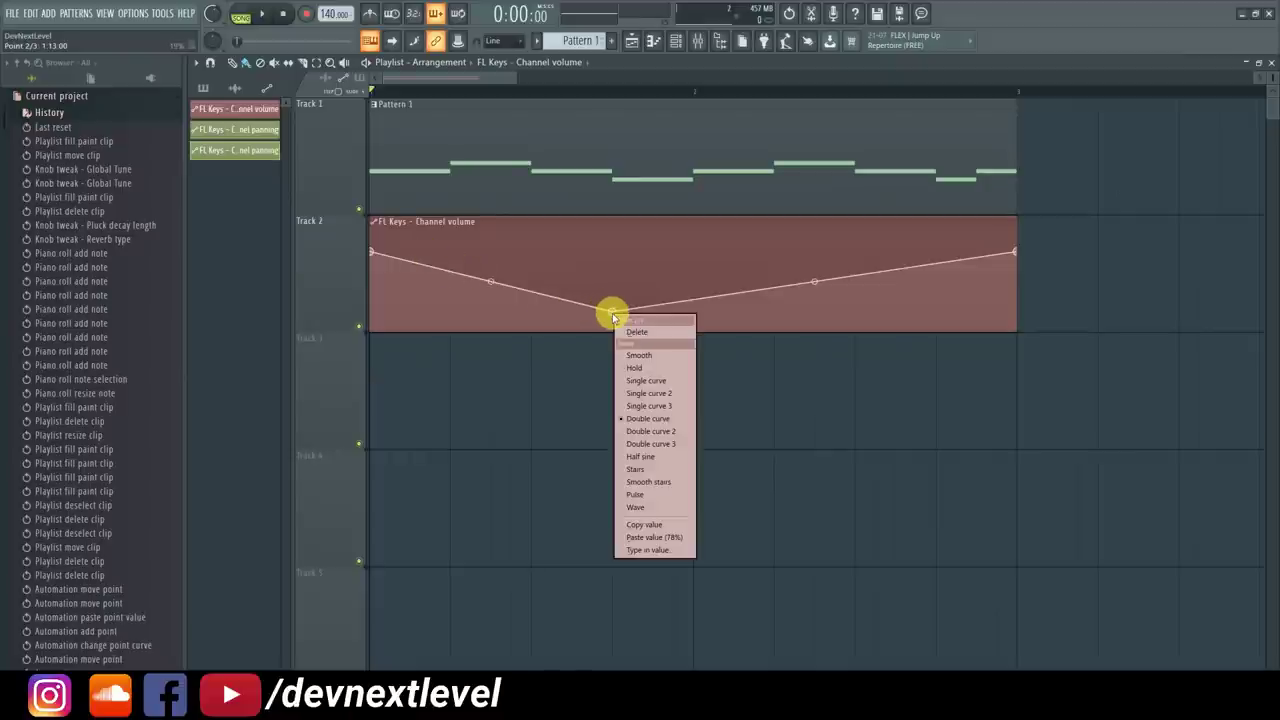
pyautogui.click(641, 369)
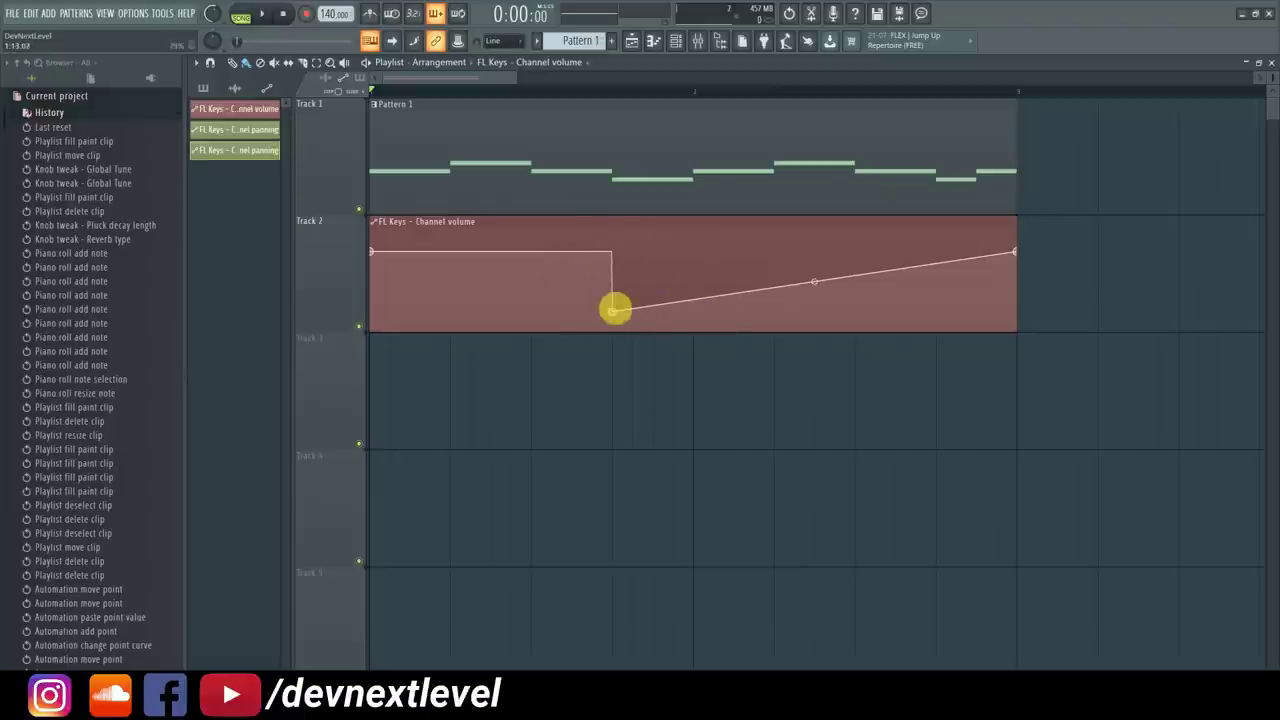
pyautogui.rightClick(654, 313)
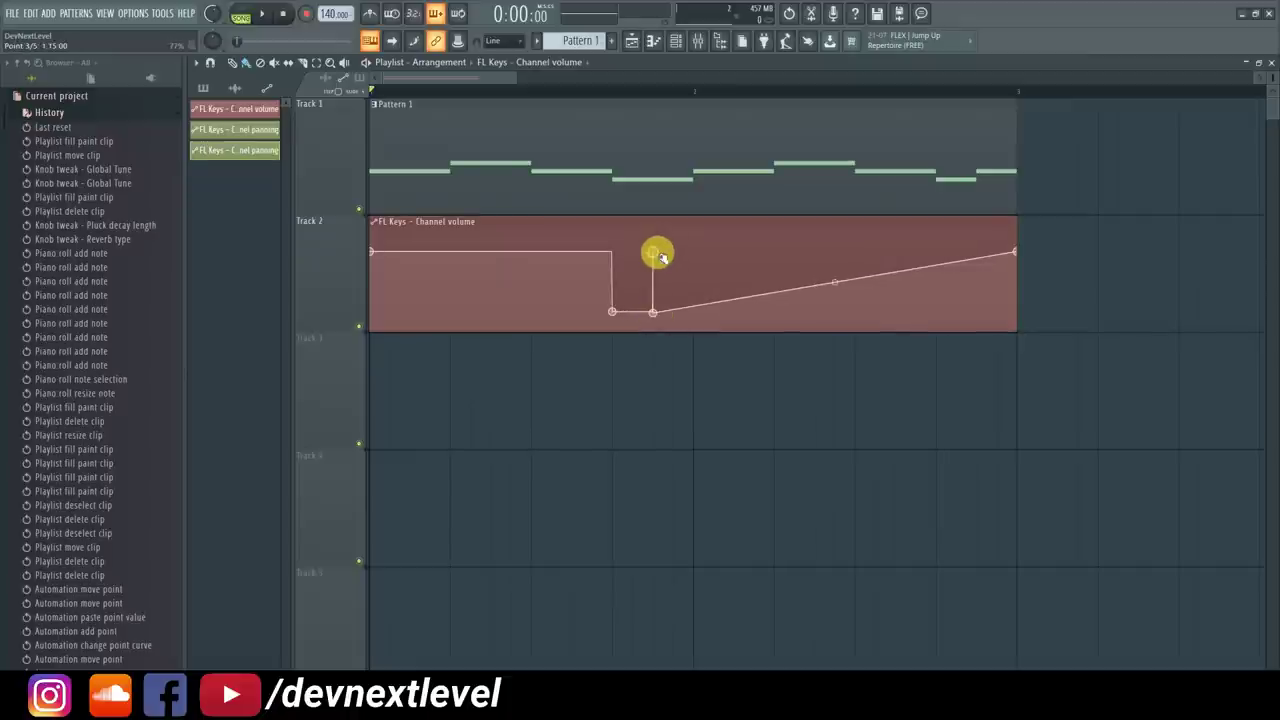
pyautogui.rightClick(693, 313)
pyautogui.rightClick(693, 255)
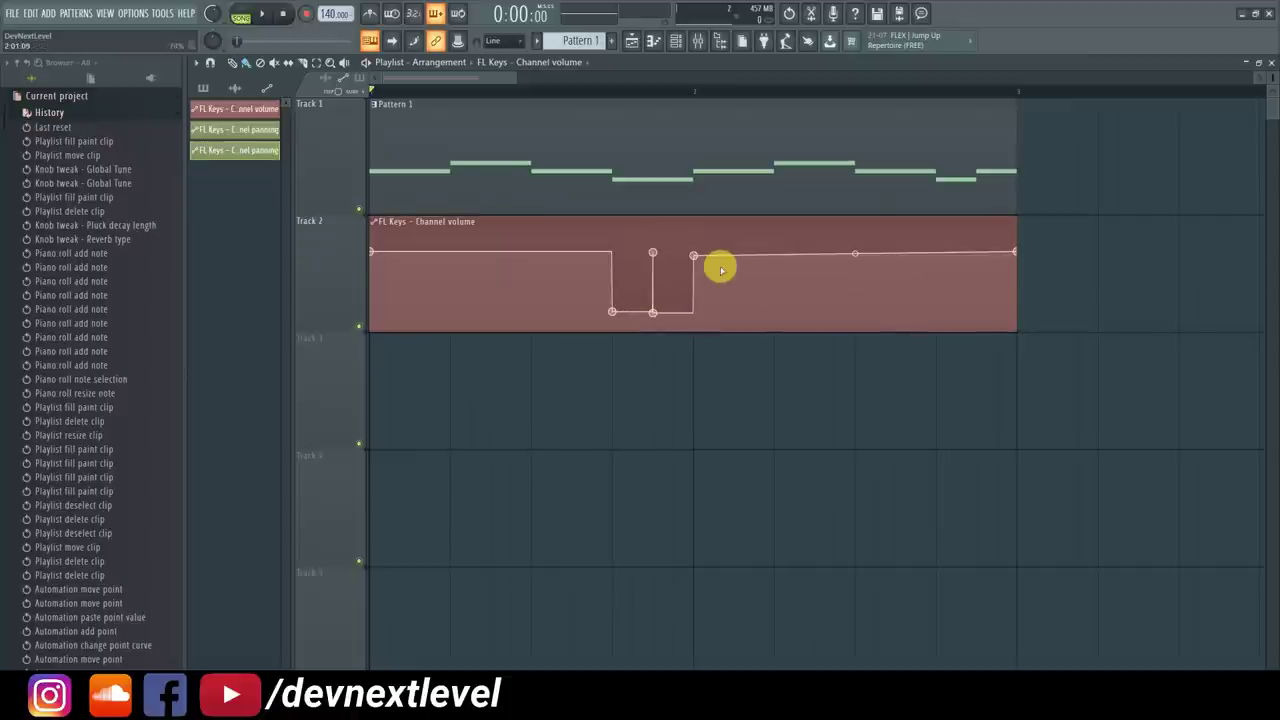
pyautogui.rightClick(752, 310)
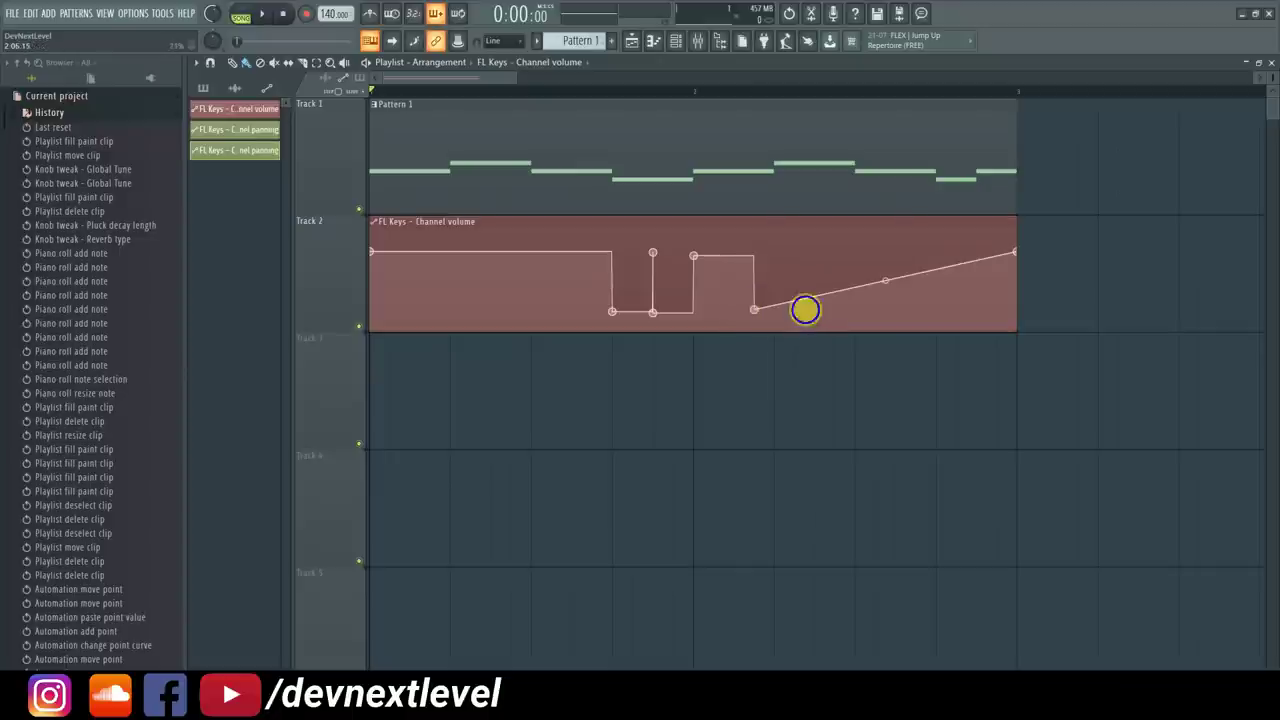
pyautogui.rightClick(813, 309)
pyautogui.rightClick(853, 258)
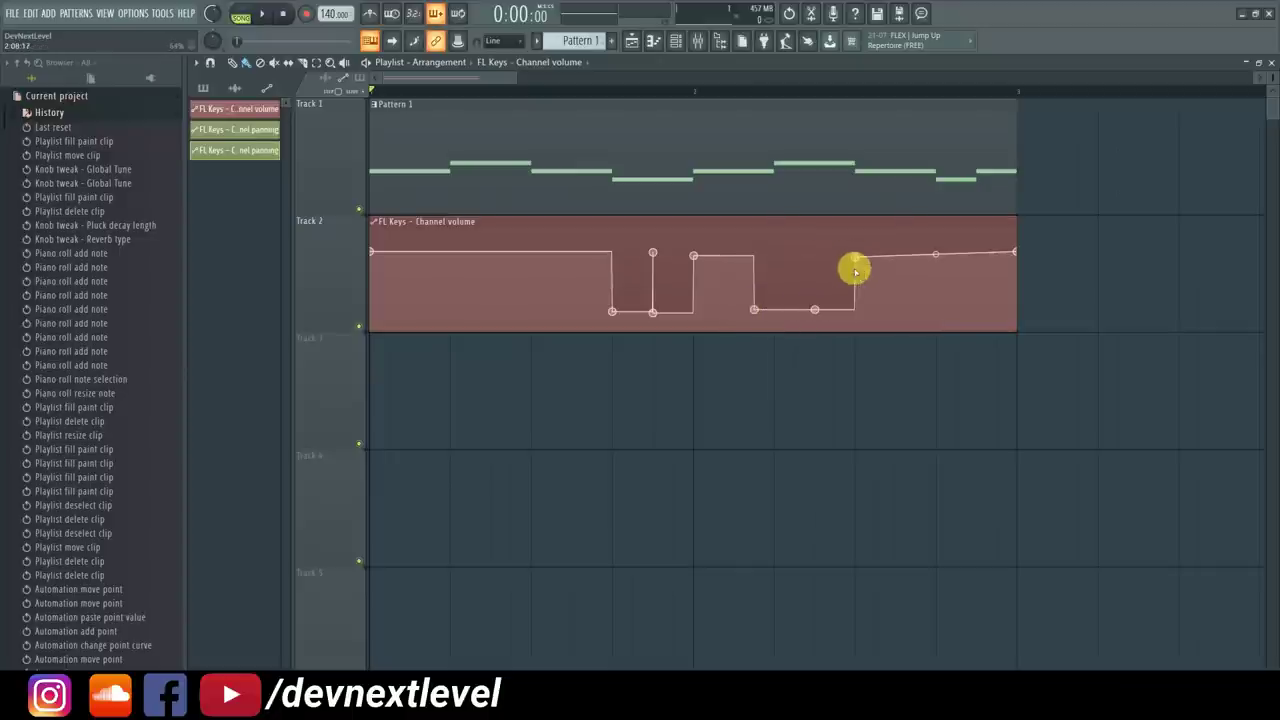
# Add closely spaced alternating low and high Hold points from 2:11:00 to 2:15:00 in the volume clip
pyautogui.moveTo(901, 269); pyautogui.dragTo(978, 313)
pyautogui.rightClick(926, 304)
pyautogui.rightClick(940, 264)
pyautogui.rightClick(954, 309)
pyautogui.rightClick(974, 263)
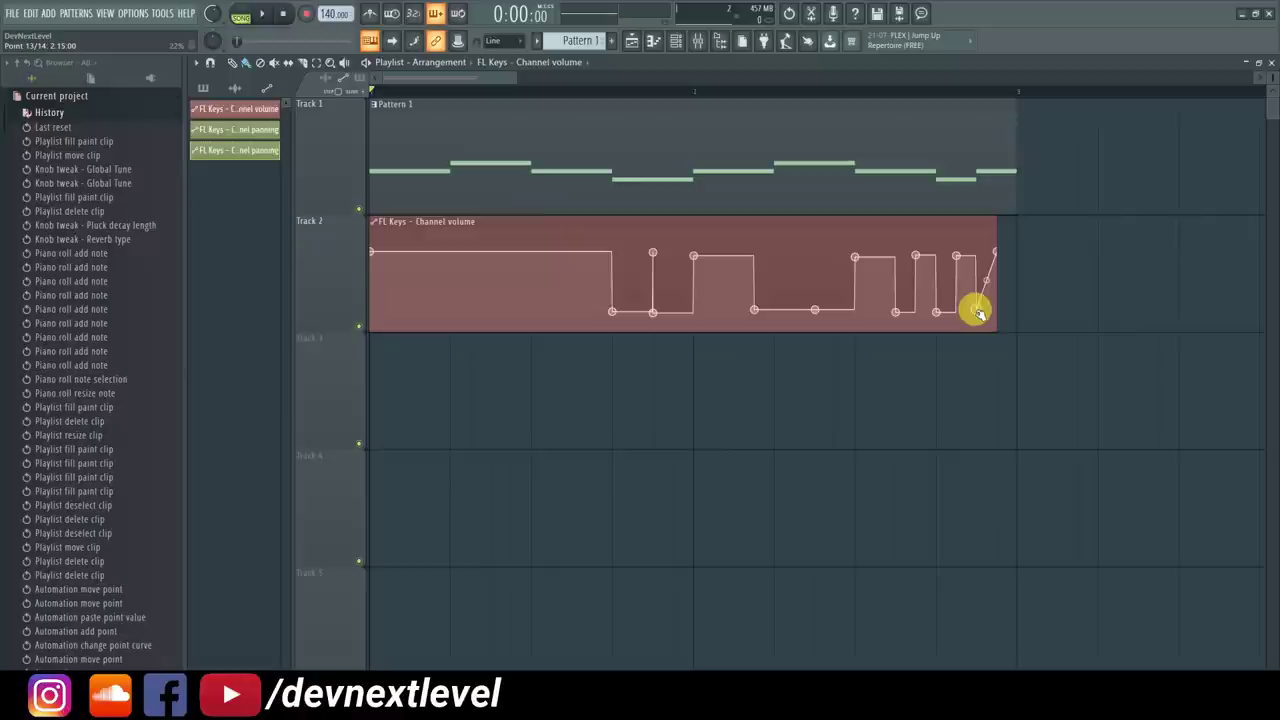
# Set the 2:04:00 volume point's curve mode to Single curve and adjust the tension of the segment leading to it
pyautogui.rightClick(755, 313)
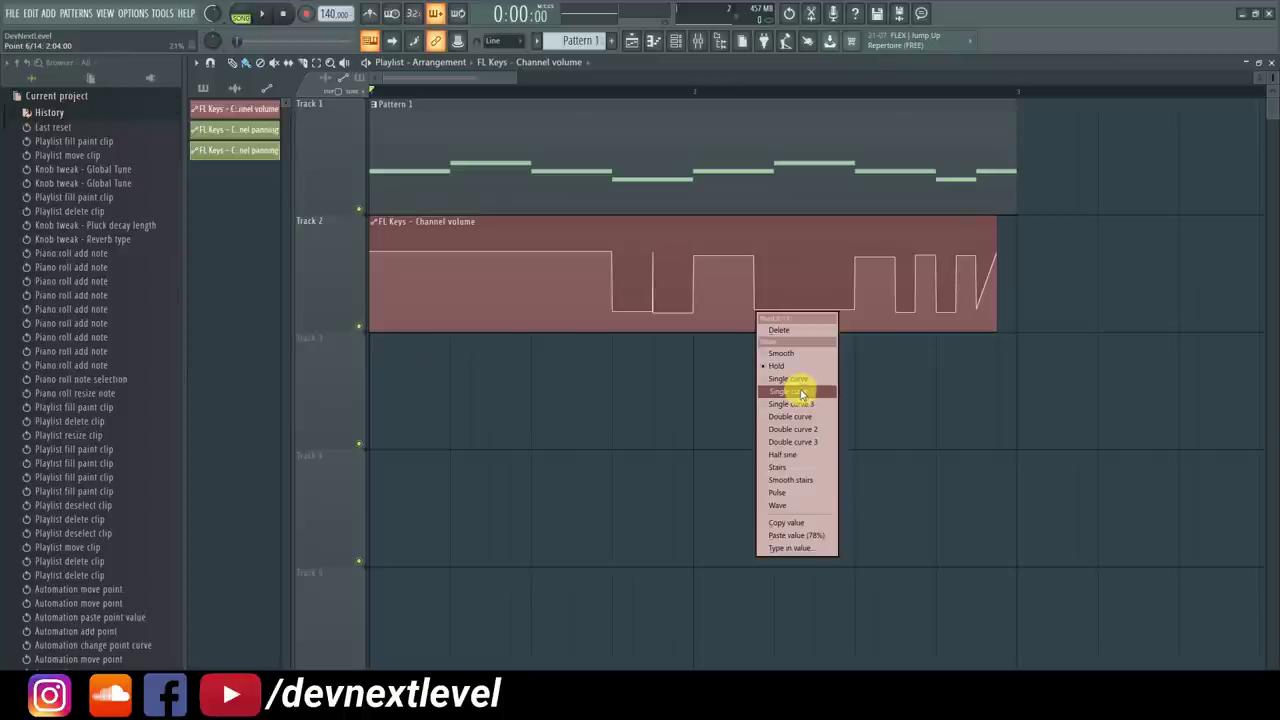
pyautogui.click(800, 379)
pyautogui.moveTo(724, 282)
pyautogui.mouseDown()
pyautogui.moveTo(724, 262)
pyautogui.moveTo(725, 298)
pyautogui.mouseUp()
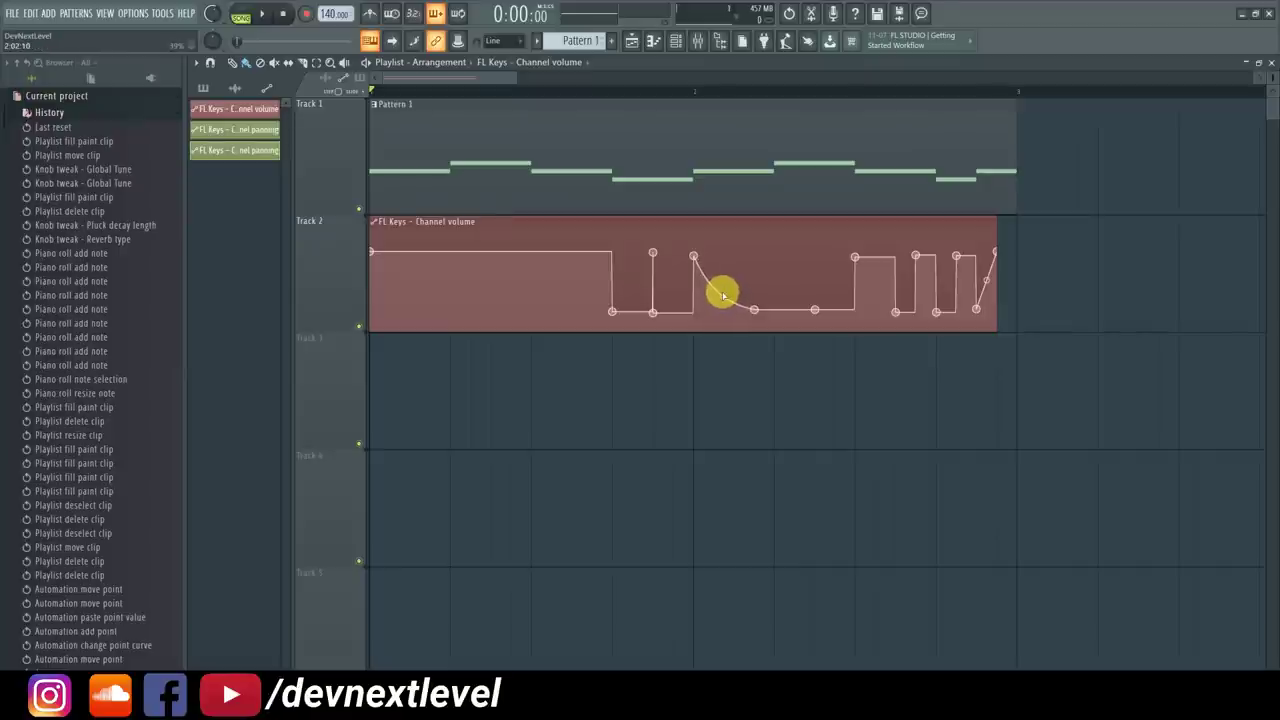
# Undo the Hold-mode points and the curve mode and tension changes made in the volume clip
pyautogui.hotkey('ctrl', 'alt', 'z')
pyautogui.hotkey('ctrl', 'alt', 'z')
pyautogui.hotkey('ctrl', 'alt', 'z')
pyautogui.hotkey('ctrl', 'alt', 'z')
pyautogui.hotkey('ctrl', 'alt', 'z')
pyautogui.hotkey('ctrl', 'alt', 'z')
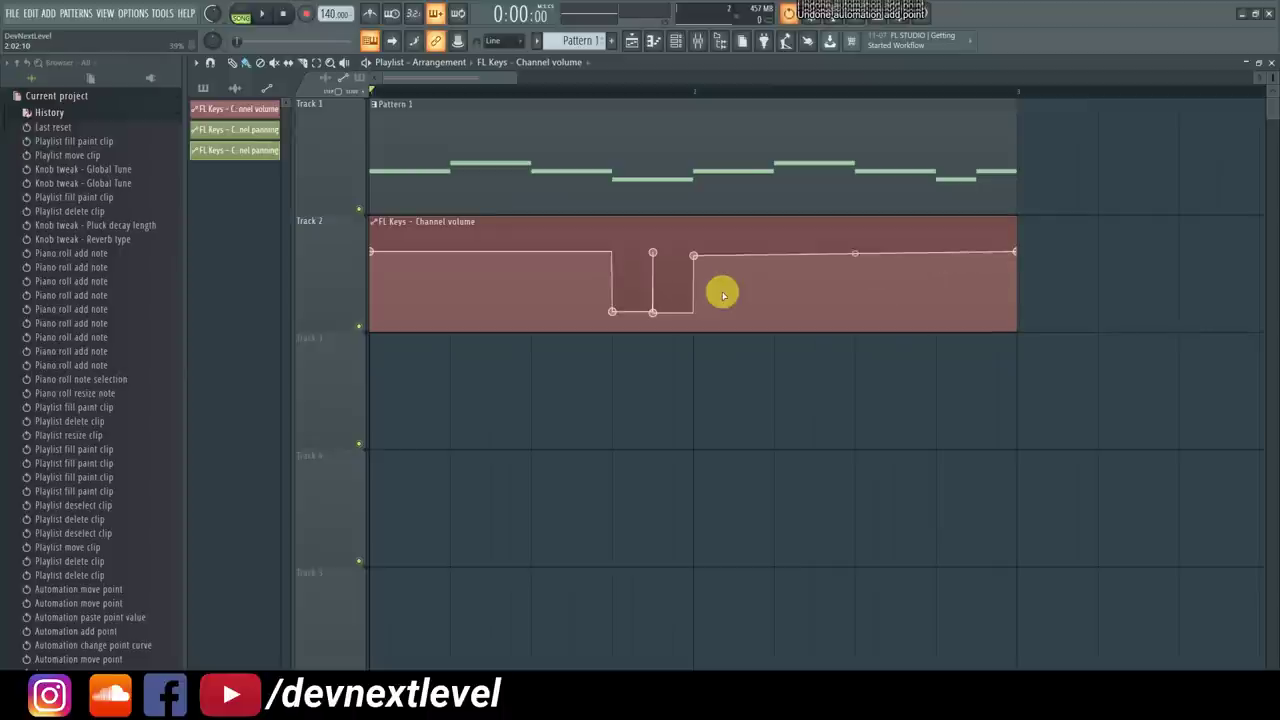
pyautogui.hotkey('ctrl', 'alt', 'z')
pyautogui.hotkey('ctrl', 'alt', 'z')
pyautogui.hotkey('ctrl', 'alt', 'z')
pyautogui.hotkey('ctrl', 'alt', 'z')
pyautogui.hotkey('ctrl', 'alt', 'z')
pyautogui.hotkey('ctrl', 'alt', 'z')
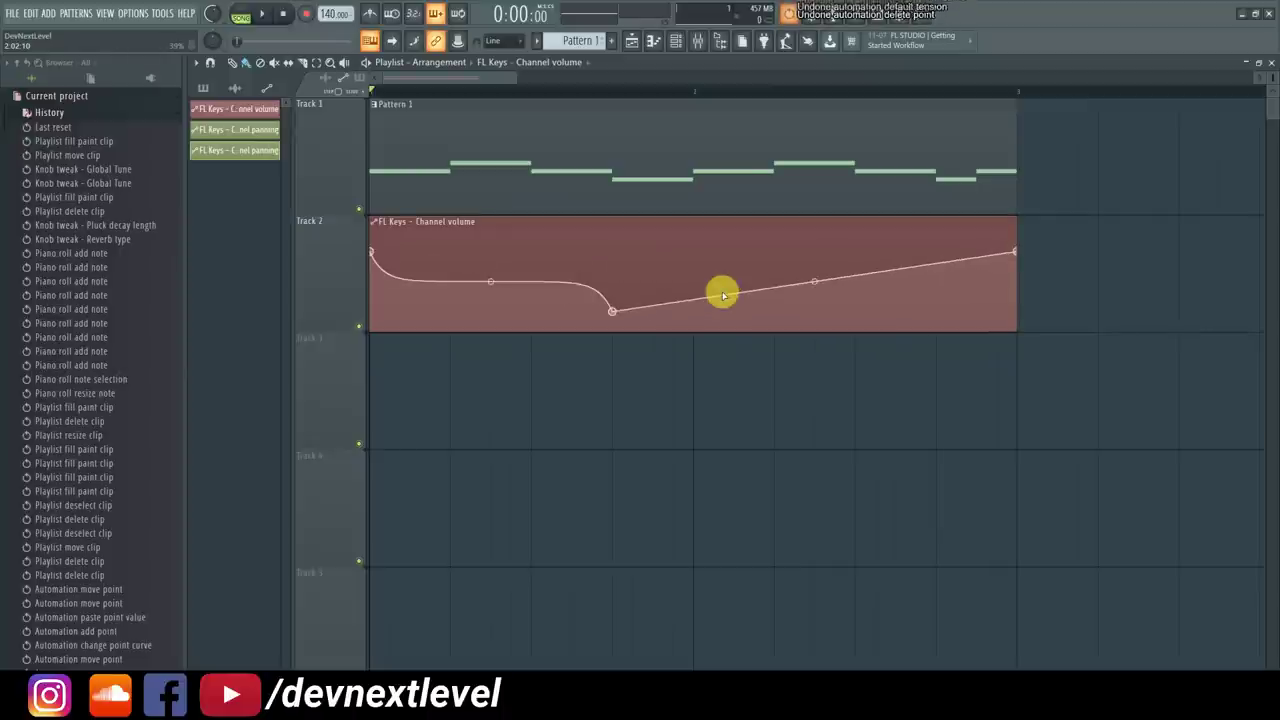
pyautogui.hotkey('ctrl', 'alt', 'z')
# Delete the 1:13:00 volume point and add seven alternating low and high points from 1:09:00 to 2:05:00
pyautogui.rightClick(613, 313)
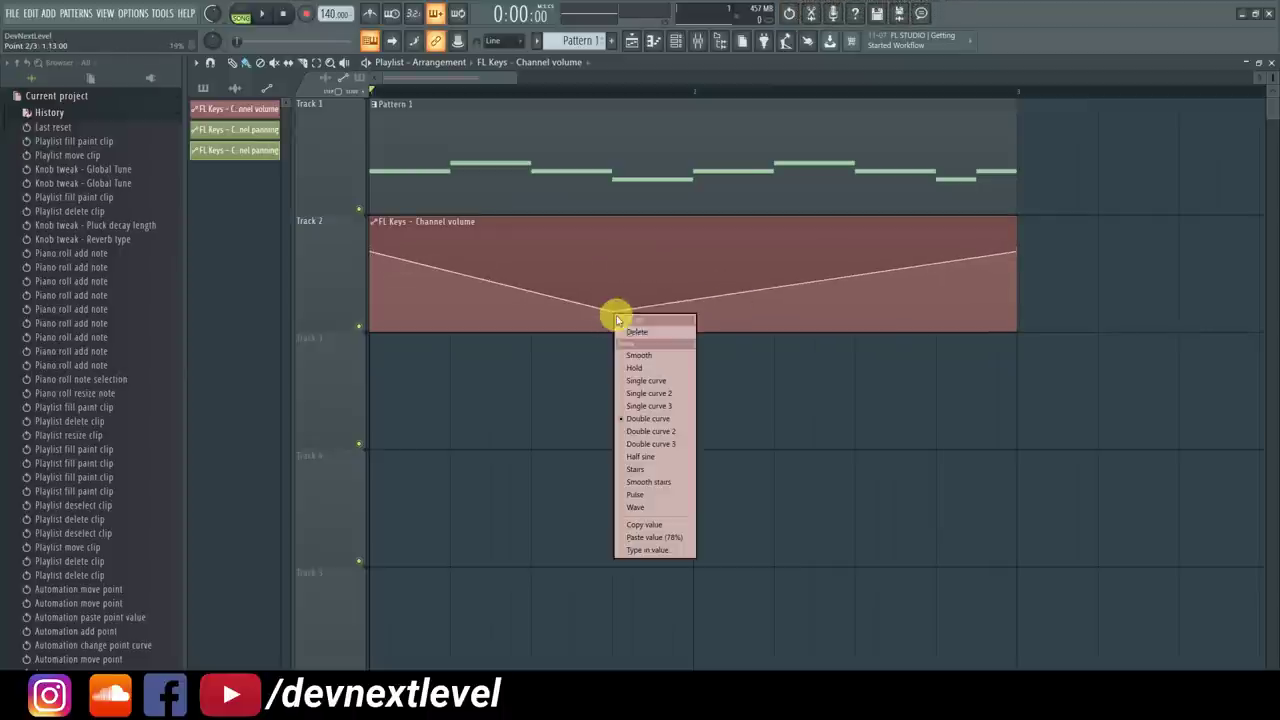
pyautogui.click(620, 330)
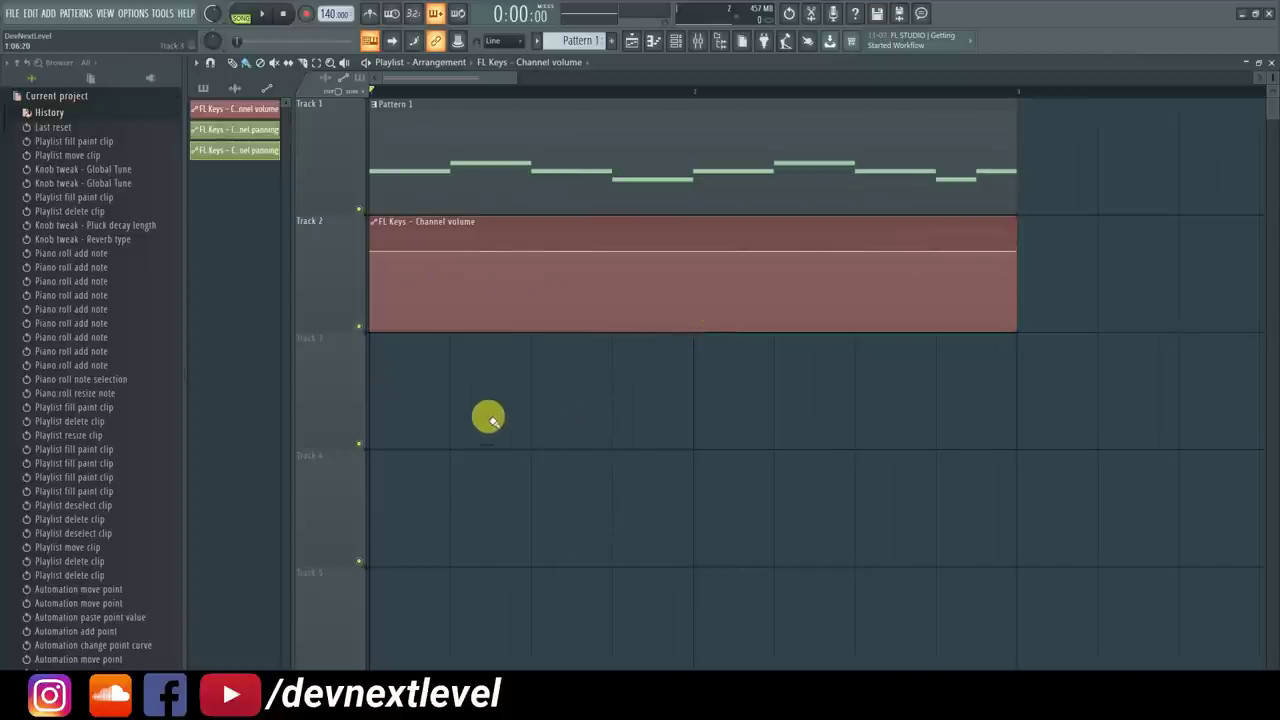
pyautogui.click(531, 311)
pyautogui.click(592, 254)
pyautogui.click(611, 297)
pyautogui.click(672, 262)
pyautogui.click(693, 295)
pyautogui.click(754, 261)
pyautogui.click(772, 294)
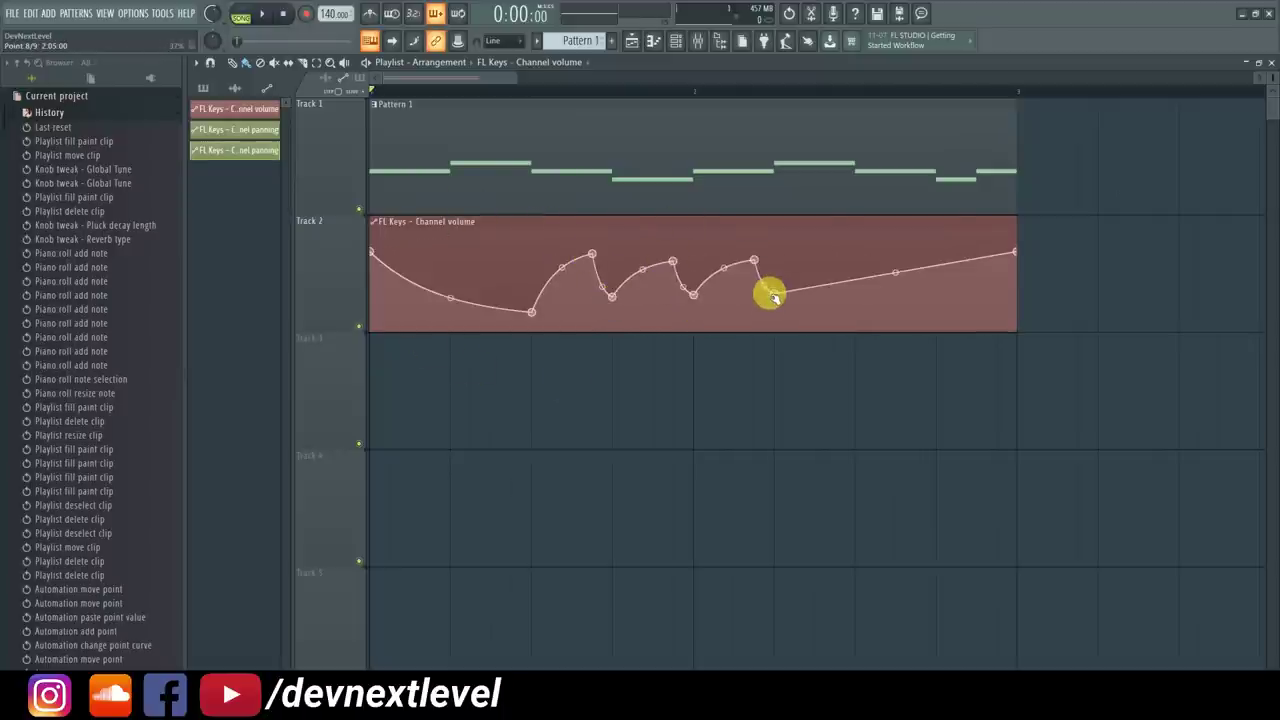
# Filter the channel rack to Automation and delete both FL Keys panning channels and the FL Keys volume channel
pyautogui.click(675, 41)
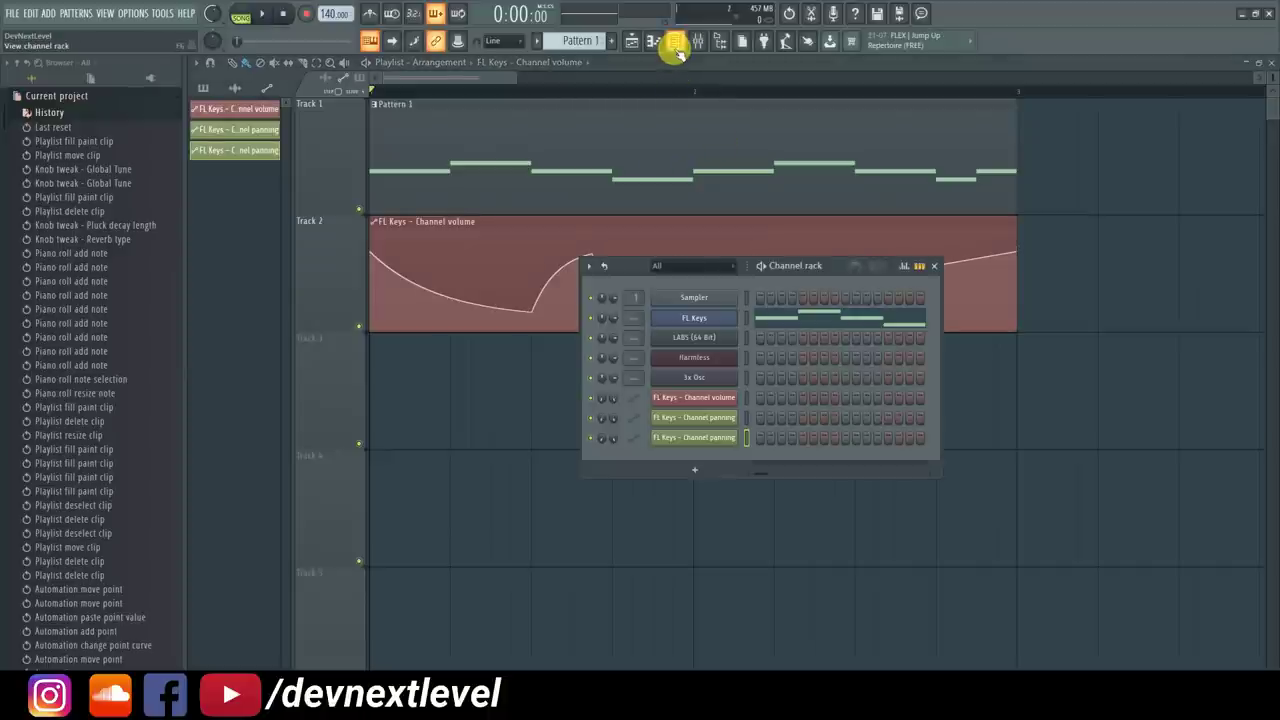
pyautogui.click(694, 266)
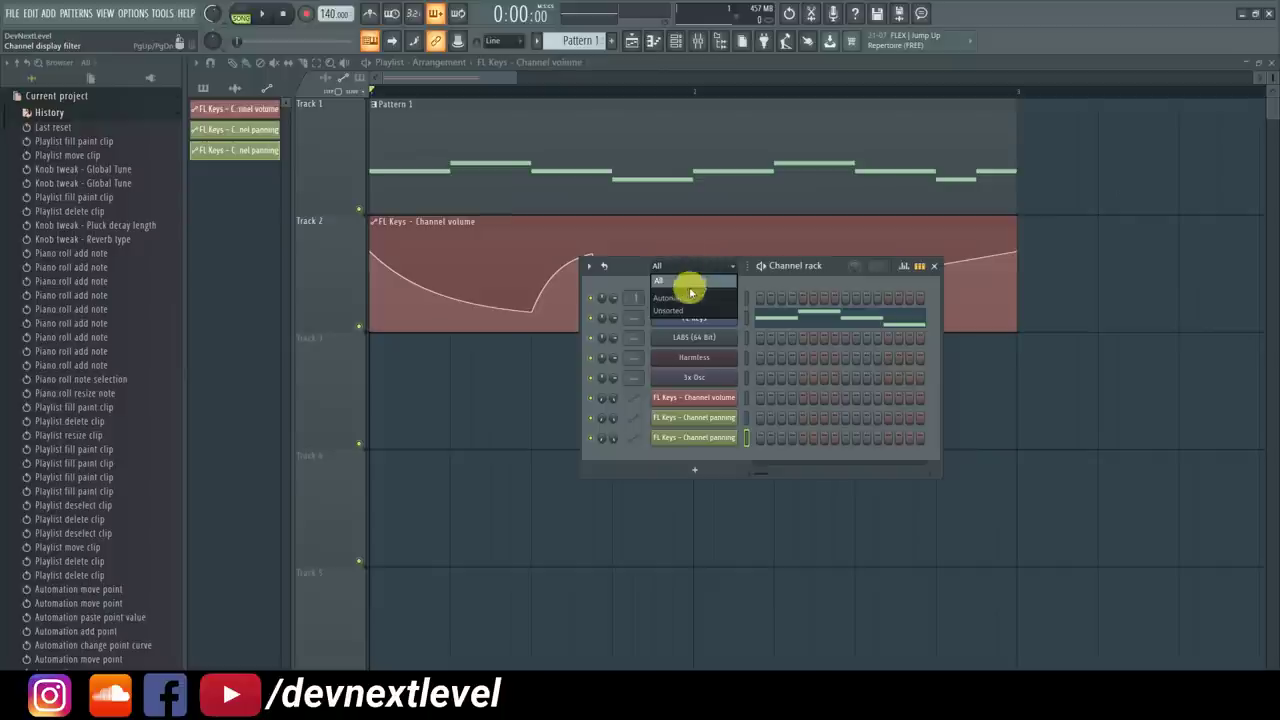
pyautogui.click(691, 297)
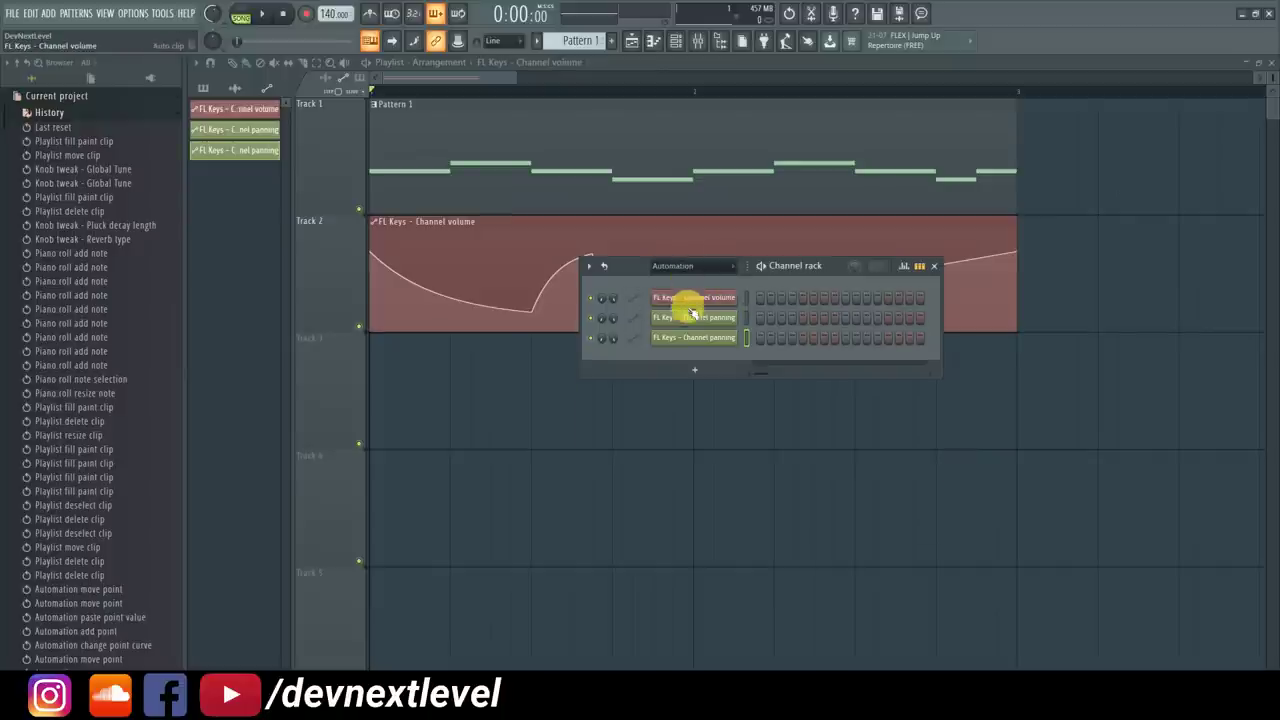
pyautogui.rightClick(689, 337)
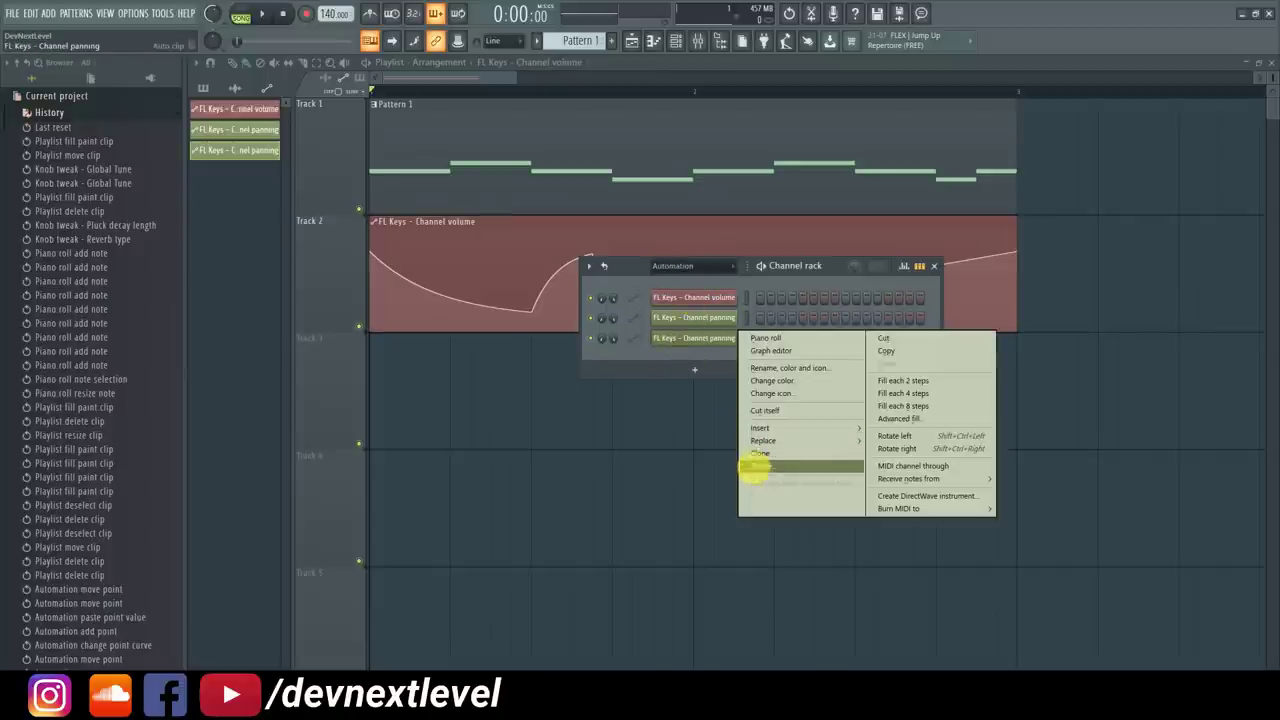
pyautogui.click(760, 466)
pyautogui.rightClick(700, 318)
pyautogui.click(745, 446)
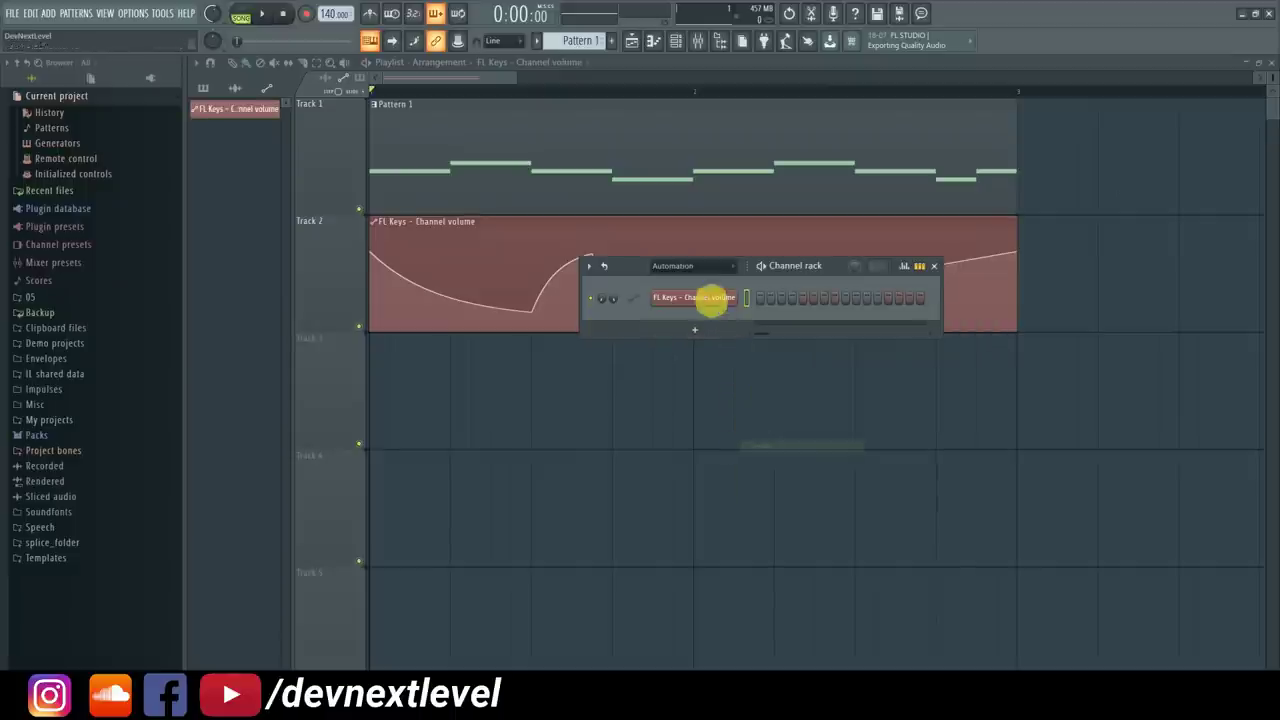
pyautogui.rightClick(708, 297)
pyautogui.click(751, 425)
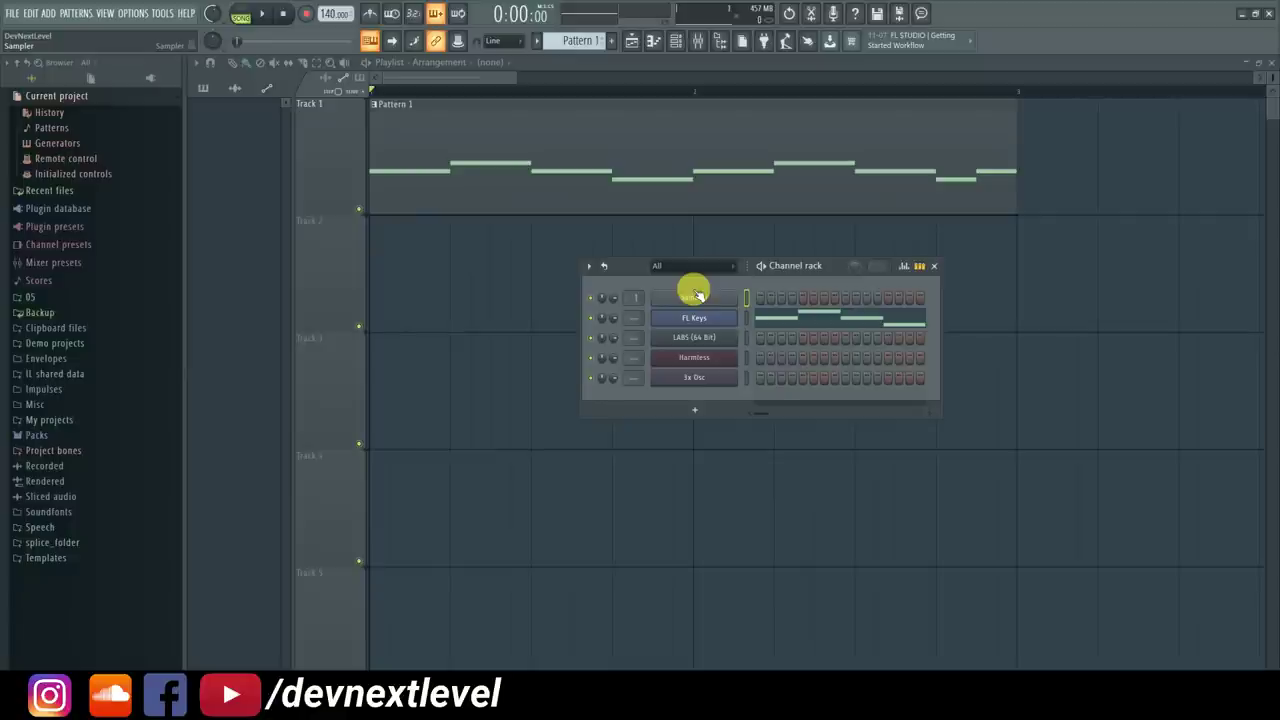
# Delete the FL Keys channel panning and channel volume entries from the project's initialized controls under Patterns
pyautogui.click(52, 128)
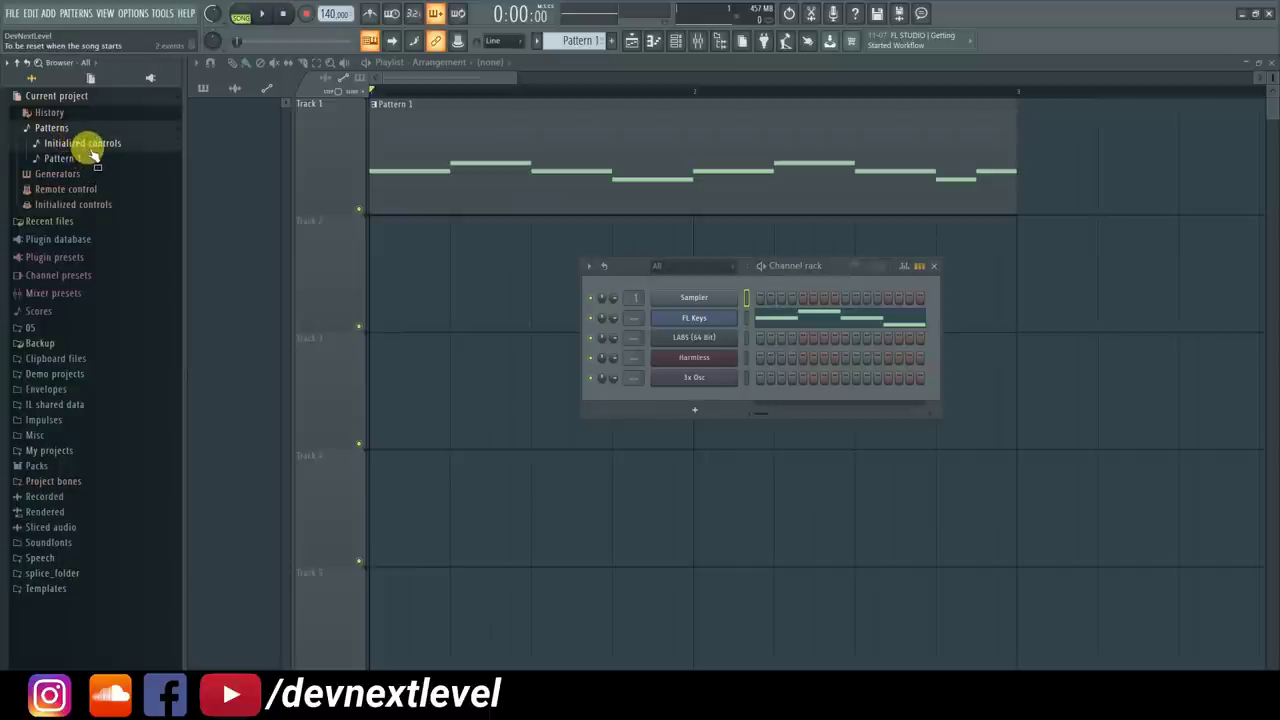
pyautogui.click(88, 143)
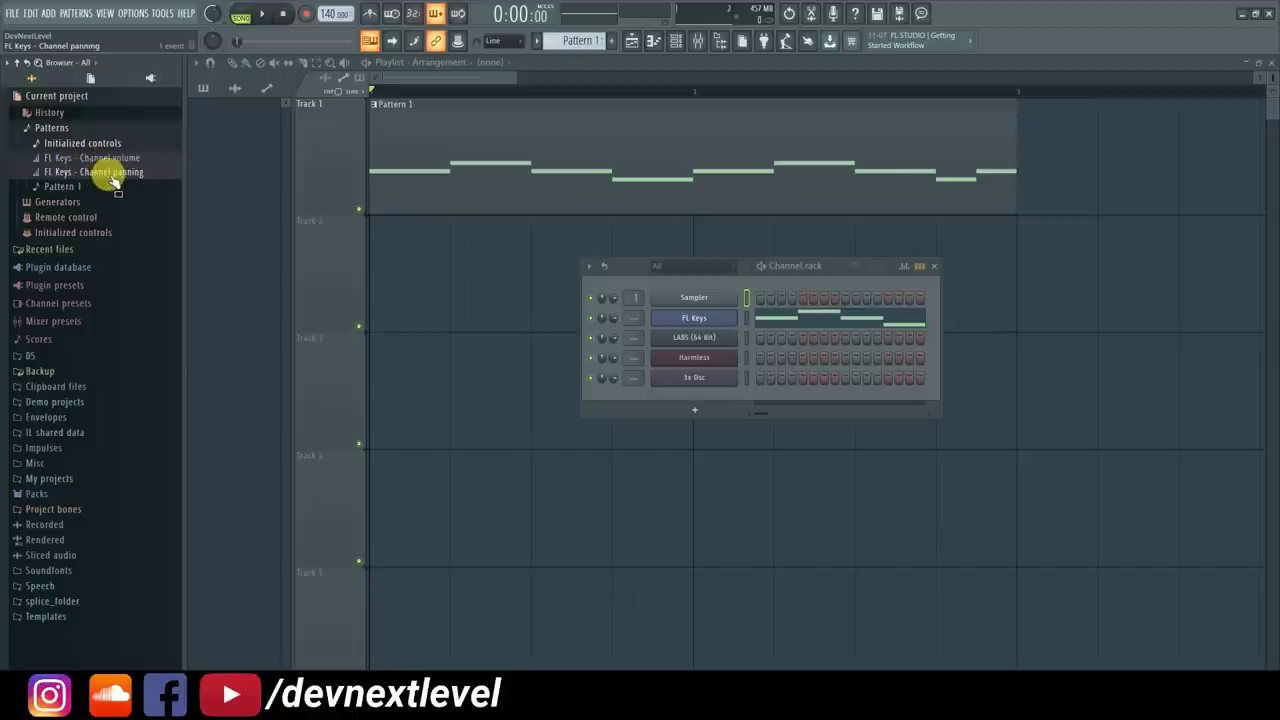
pyautogui.rightClick(115, 175)
pyautogui.click(127, 175)
pyautogui.rightClick(123, 159)
pyautogui.click(145, 160)
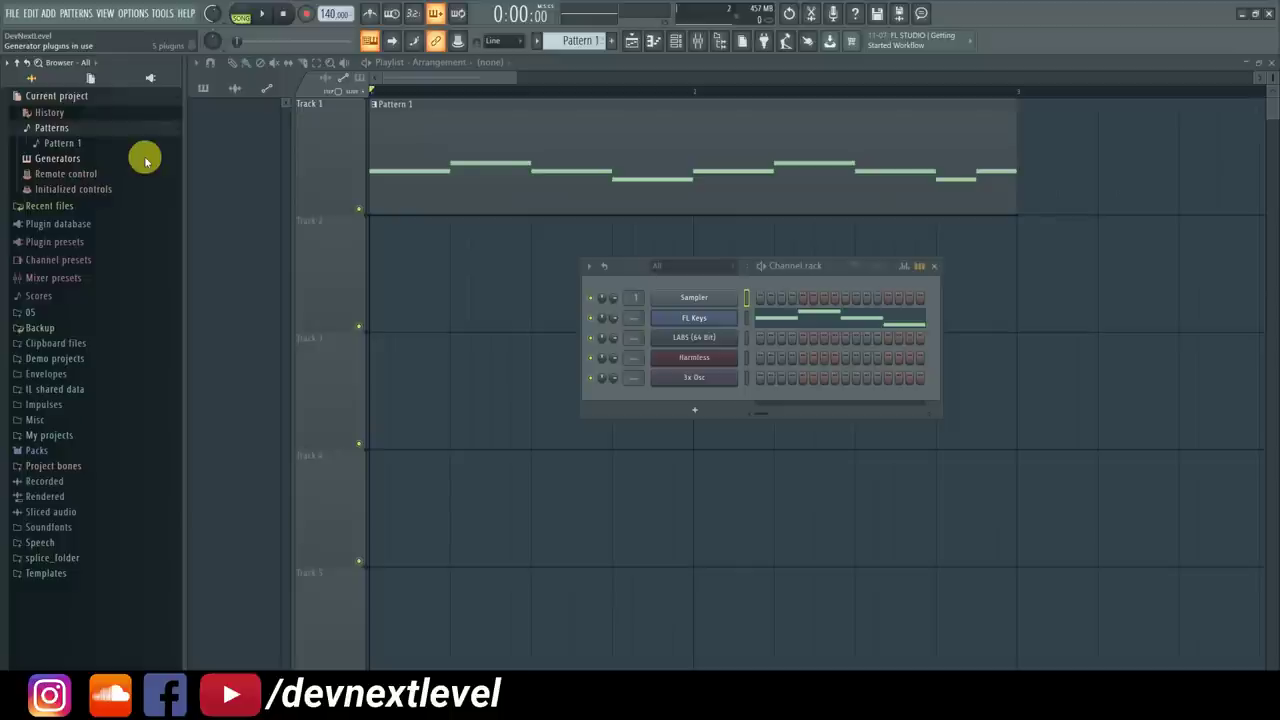
pyautogui.scroll(5, 630, 323)
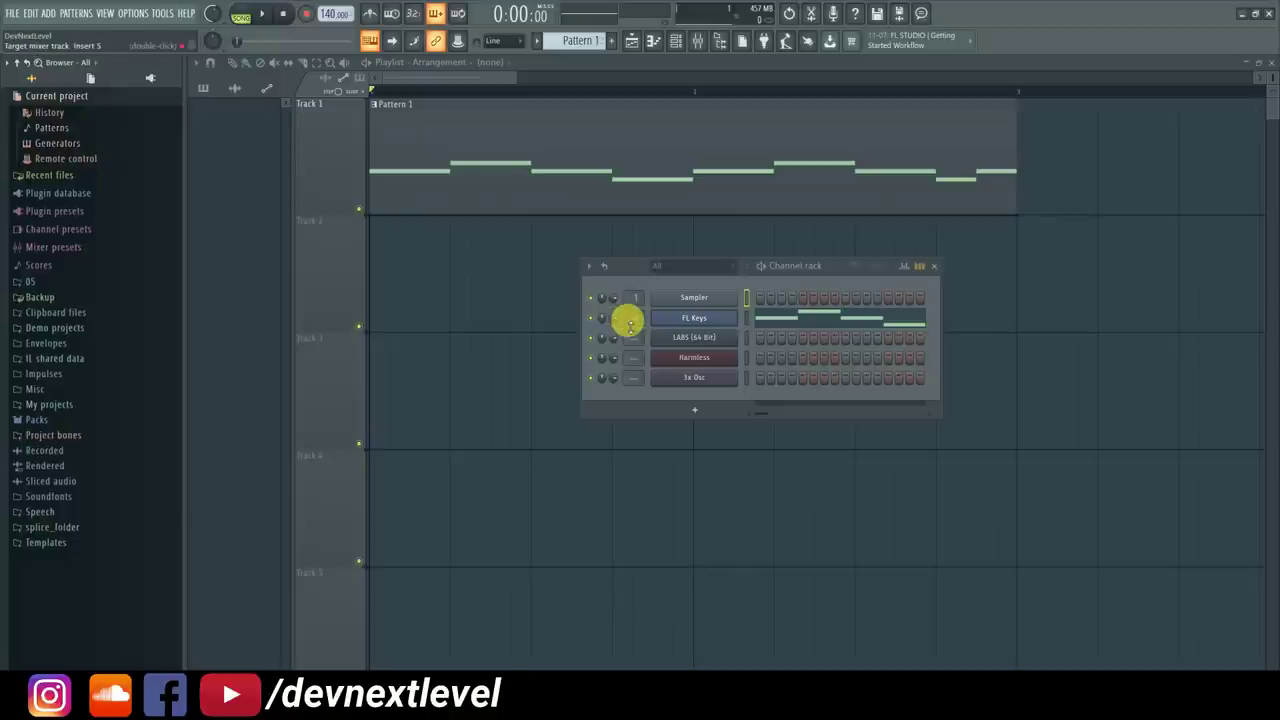
# Open the mixer and explore the stereo separation and panning controls of Insert 6
pyautogui.click(698, 40)
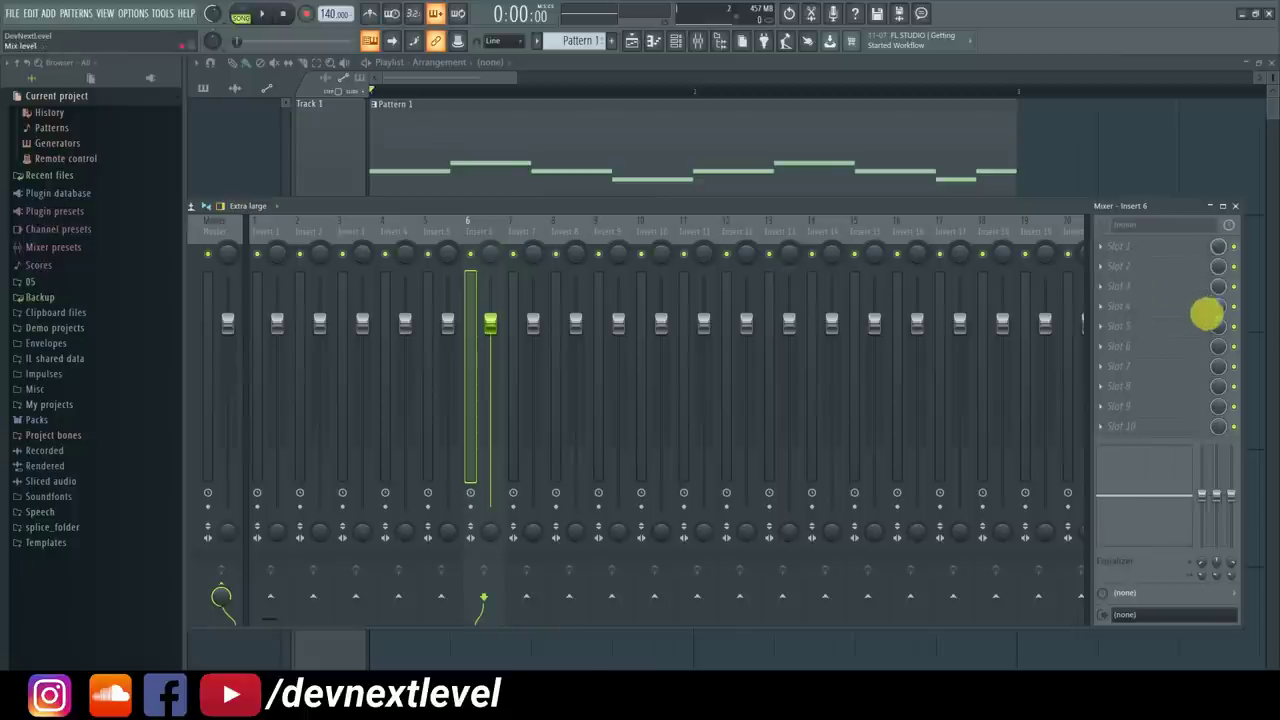
pyautogui.moveTo(1205, 343); pyautogui.dragTo(1205, 352)
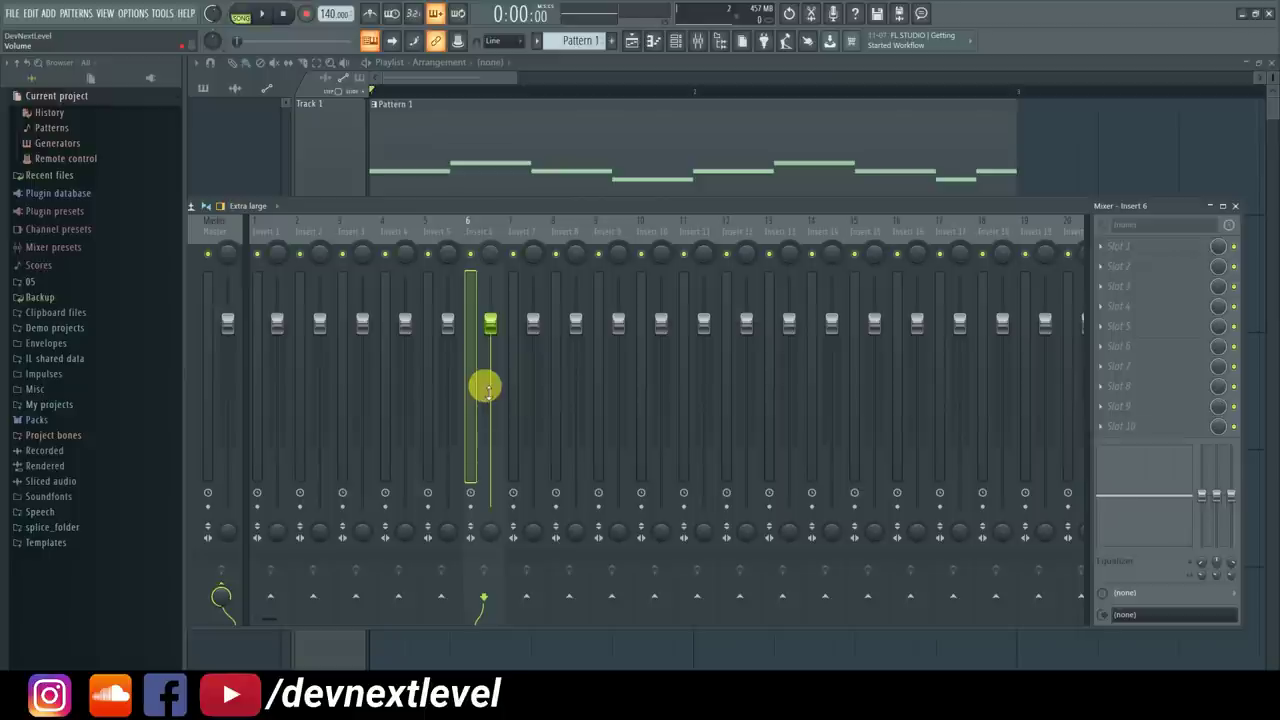
pyautogui.rightClick(492, 537)
pyautogui.click(466, 298)
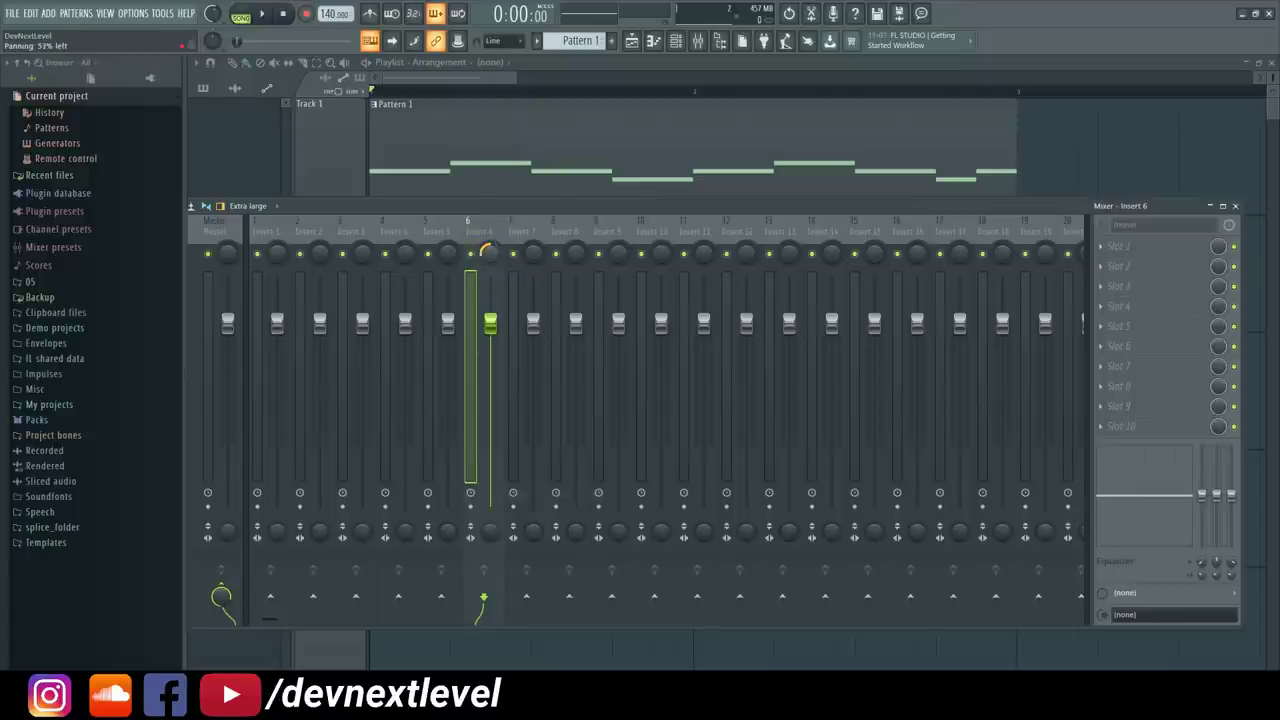
pyautogui.rightClick(490, 252)
pyautogui.click(491, 391)
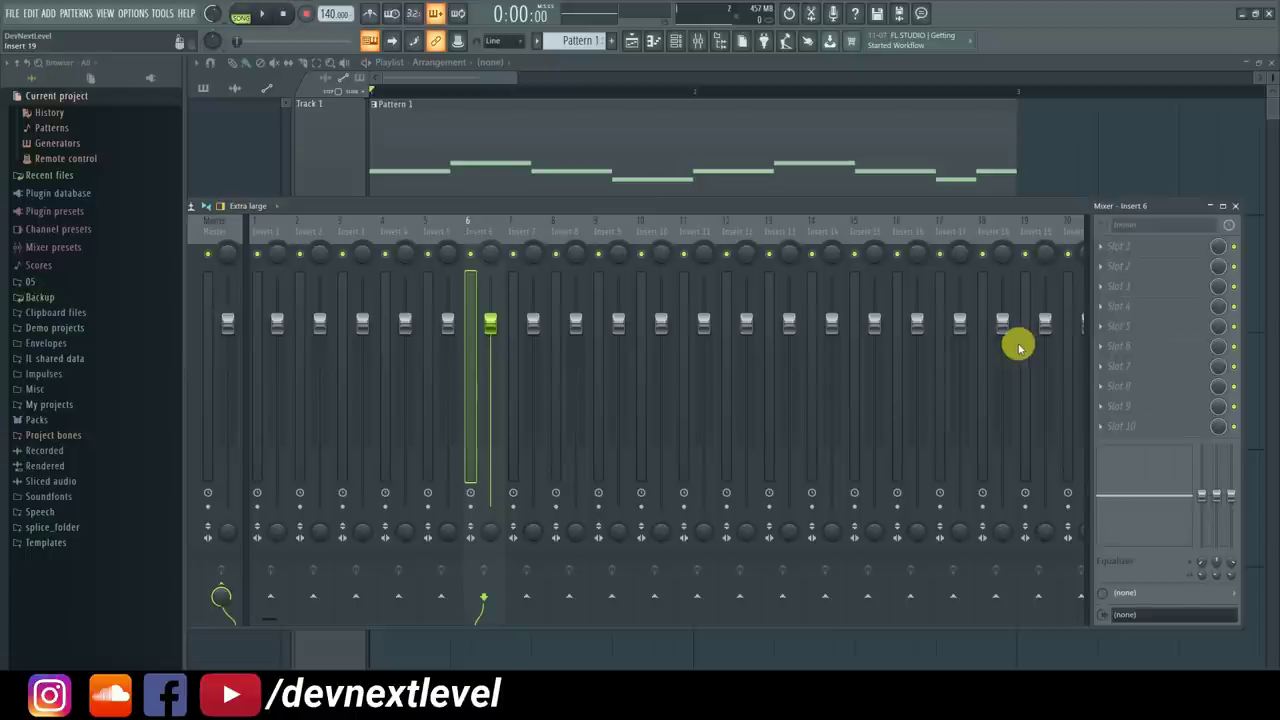
# Create an automation clip for the Insert 6 volume fader and bring the playlist to the front
pyautogui.rightClick(489, 321)
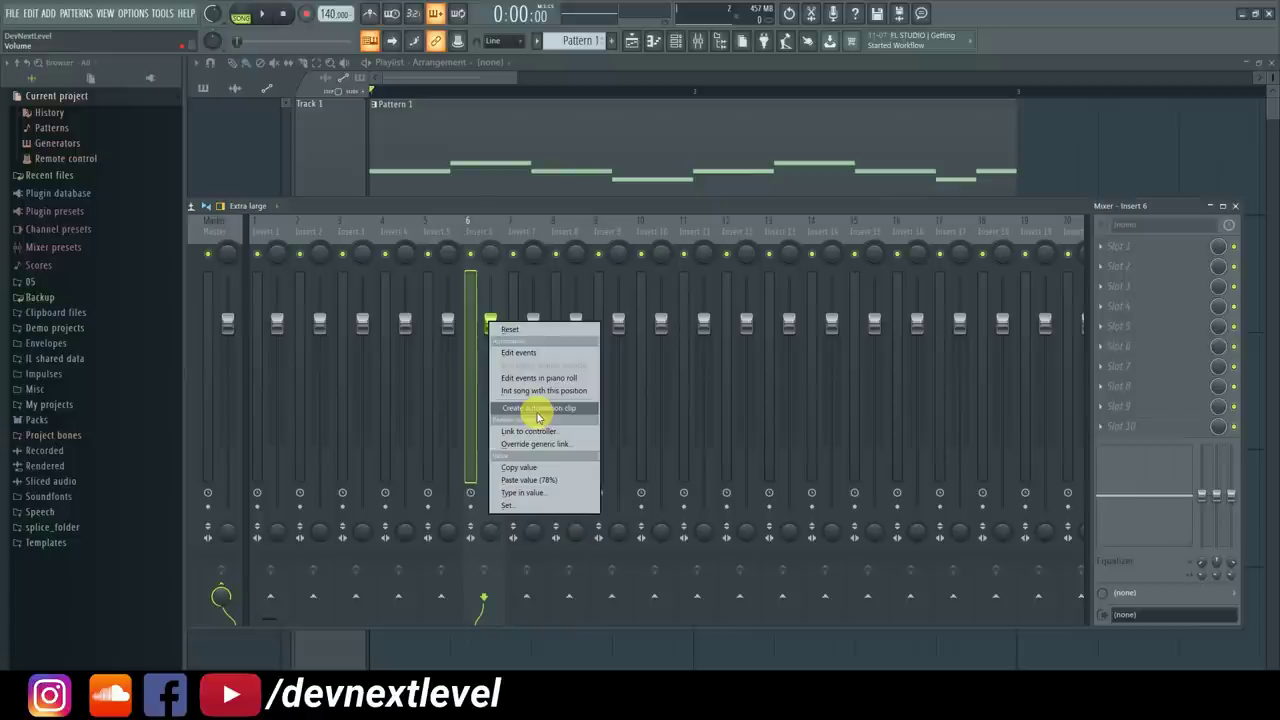
pyautogui.click(537, 409)
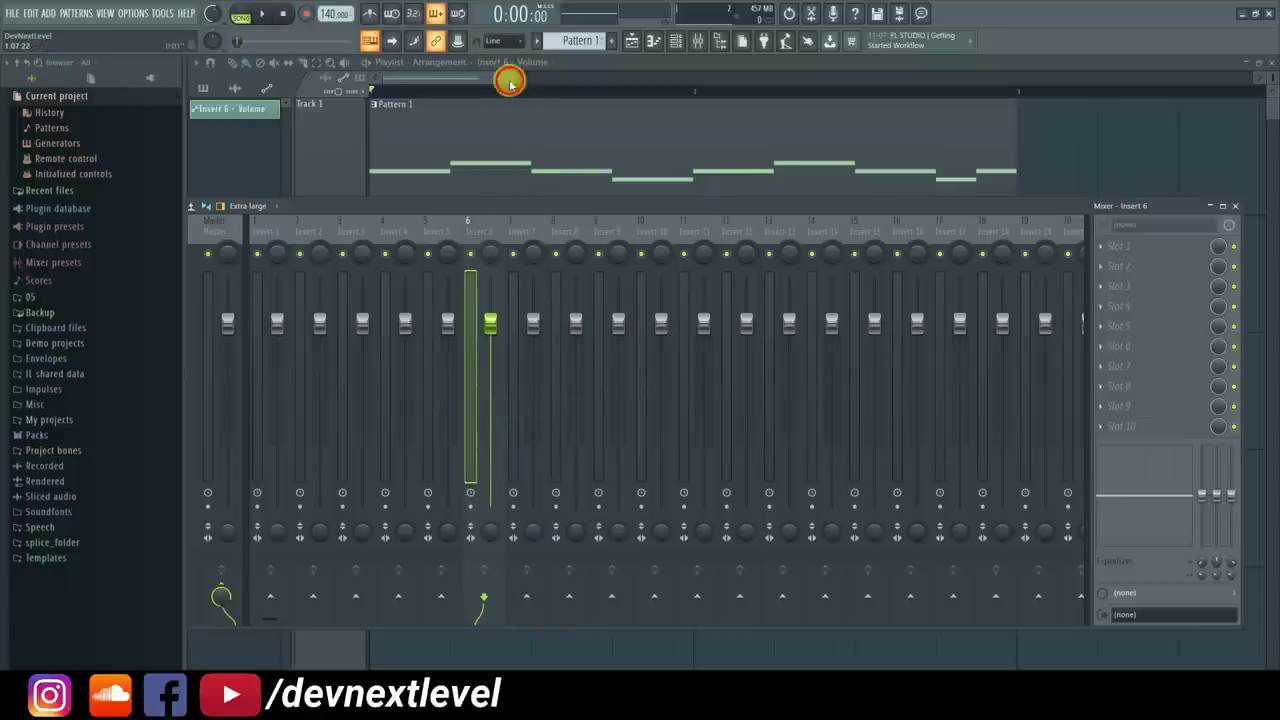
pyautogui.click(510, 88)
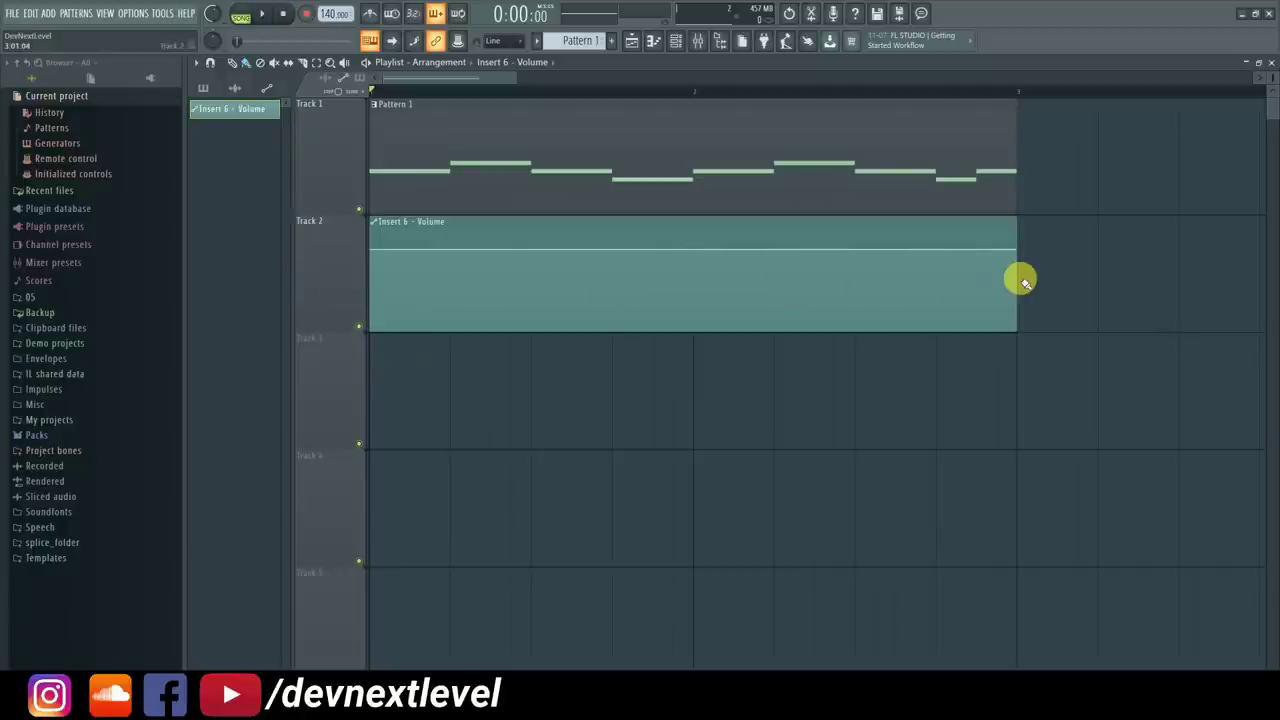
# Add a Hold-mode point at 1:03:00 in the Insert 6 volume clip and draw a low-high square pattern up to 1:13:00
pyautogui.rightClick(412, 250)
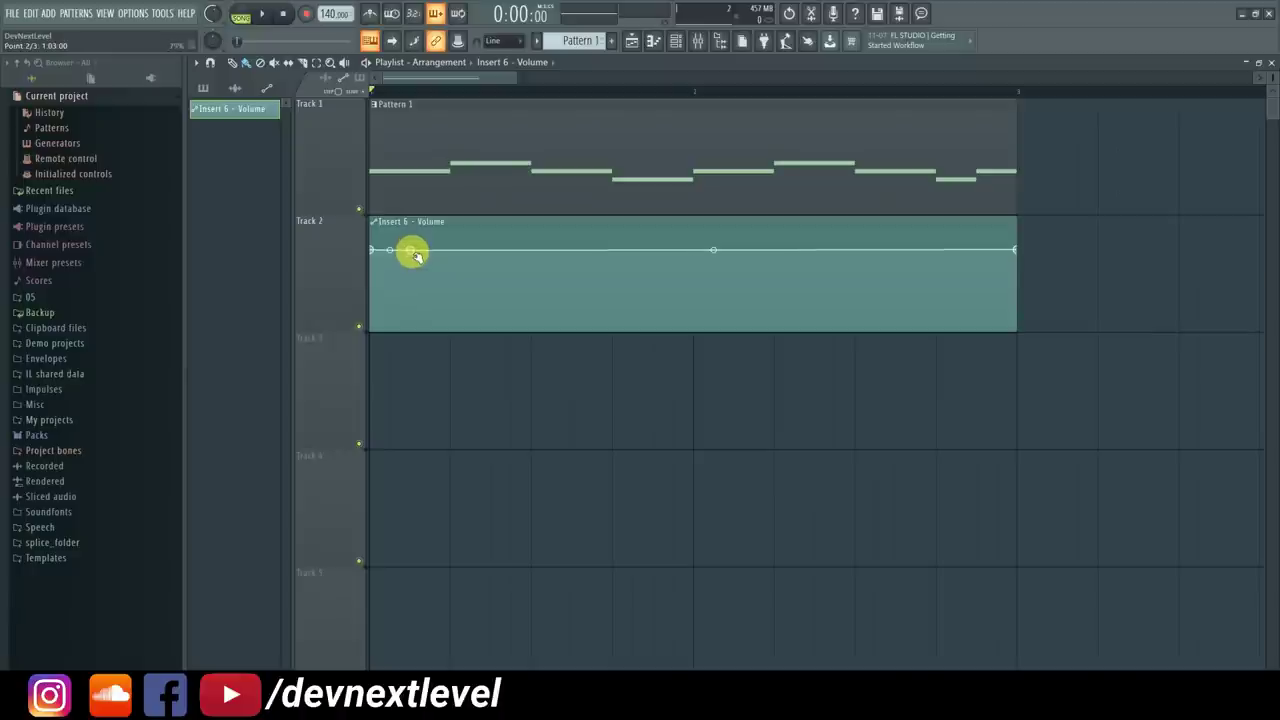
pyautogui.rightClick(416, 255)
pyautogui.click(422, 278)
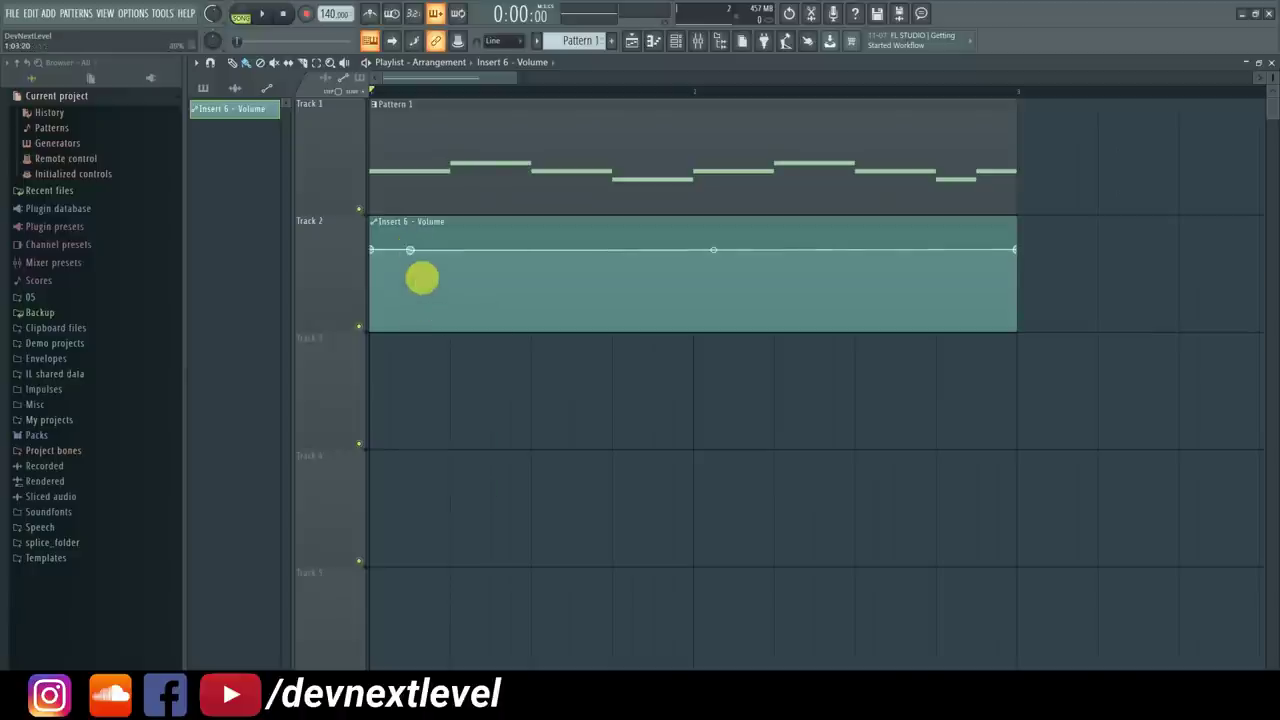
pyautogui.moveTo(410, 250); pyautogui.dragTo(618, 312)
pyautogui.rightClick(449, 309)
pyautogui.rightClick(508, 250)
pyautogui.rightClick(571, 309)
pyautogui.rightClick(614, 250)
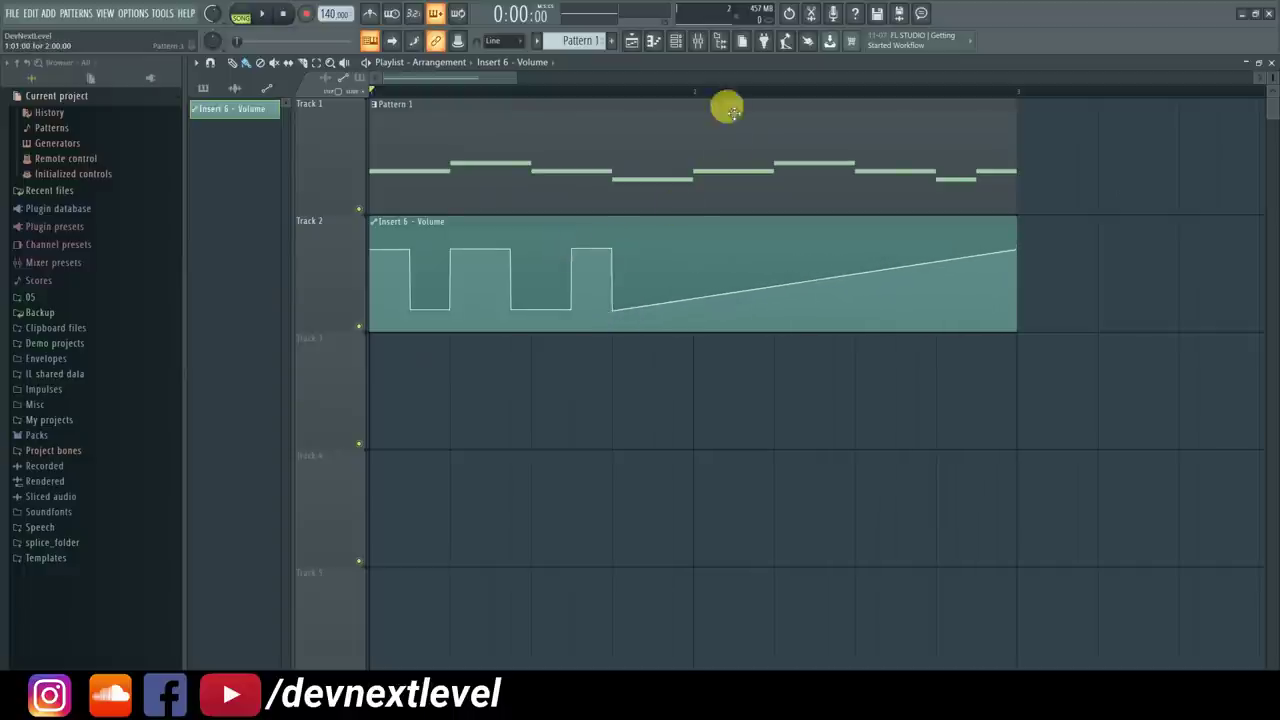
# Open the mixer below the Insert 6 volume clip and play the arrangement to watch the Insert 6 fader follow its automation
pyautogui.click(697, 42)
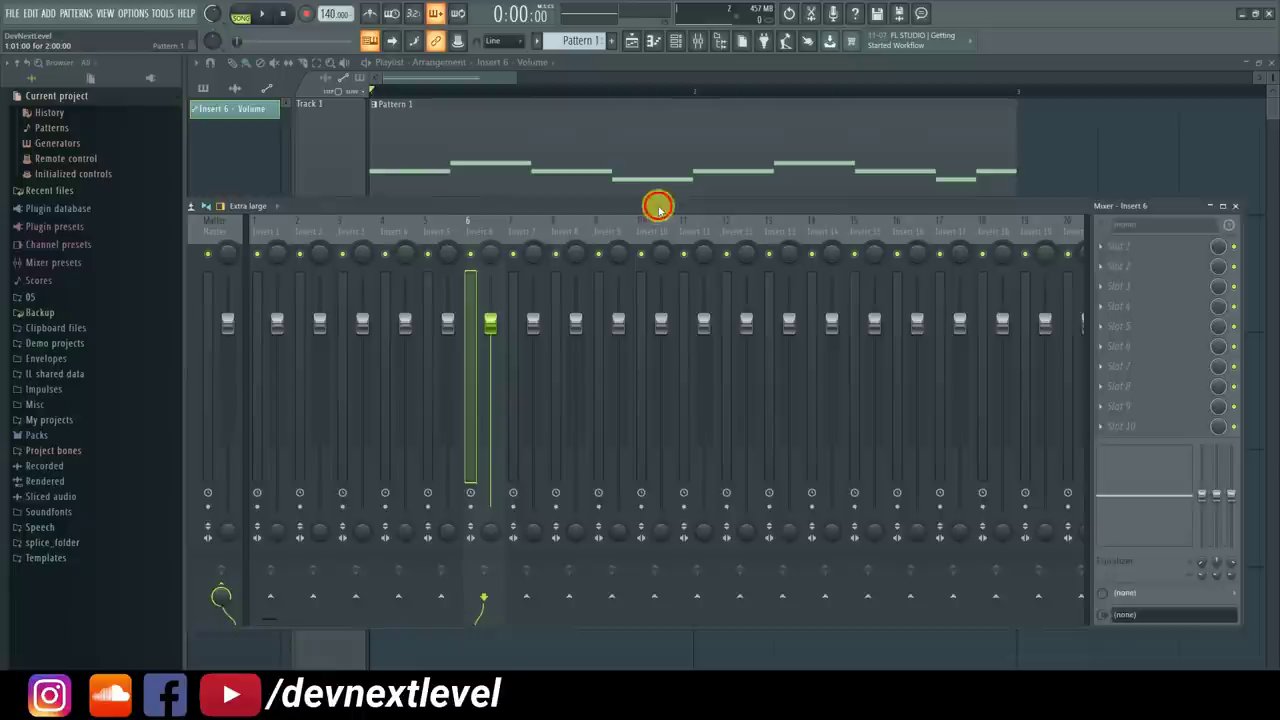
pyautogui.moveTo(661, 206); pyautogui.dragTo(730, 330)
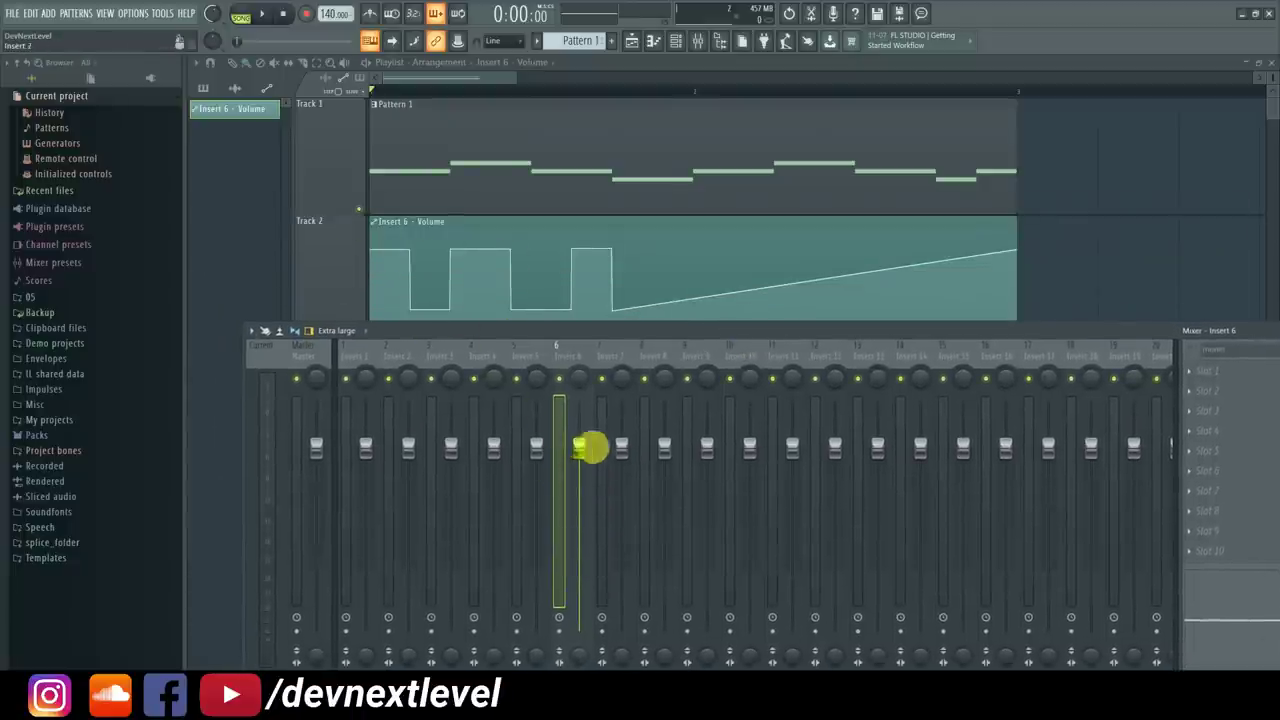
pyautogui.press('space')
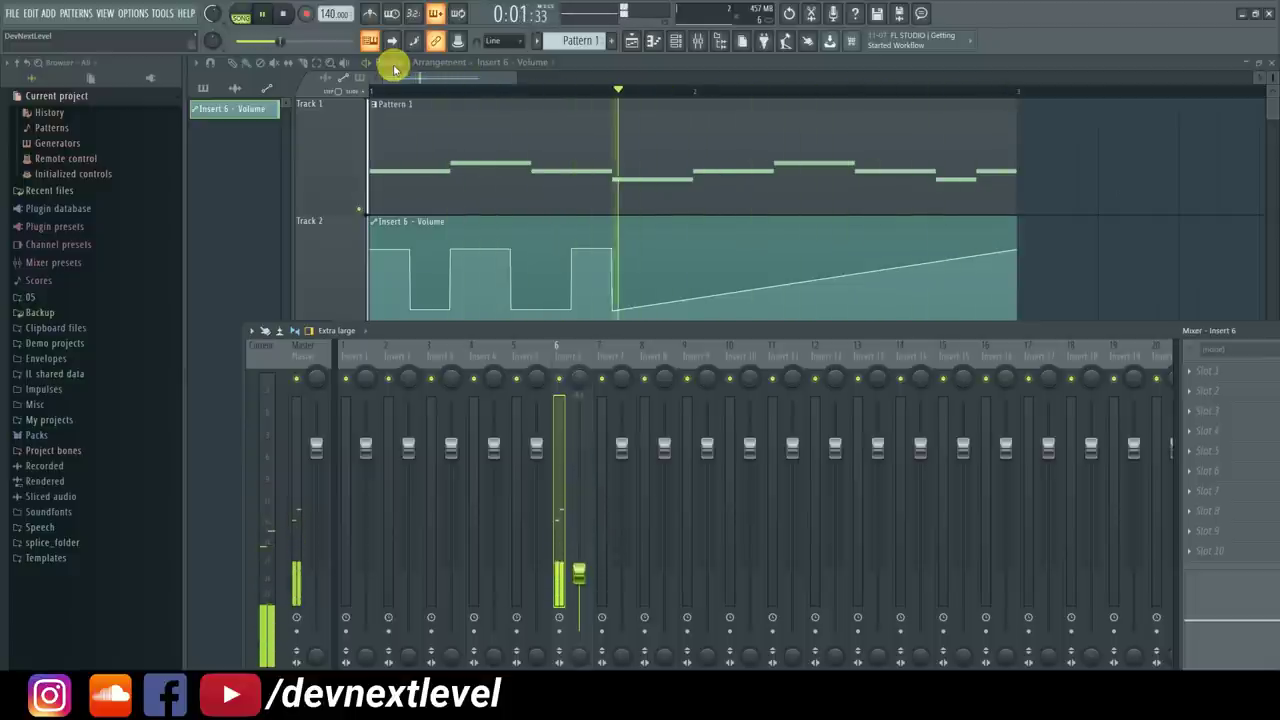
pyautogui.press('space')
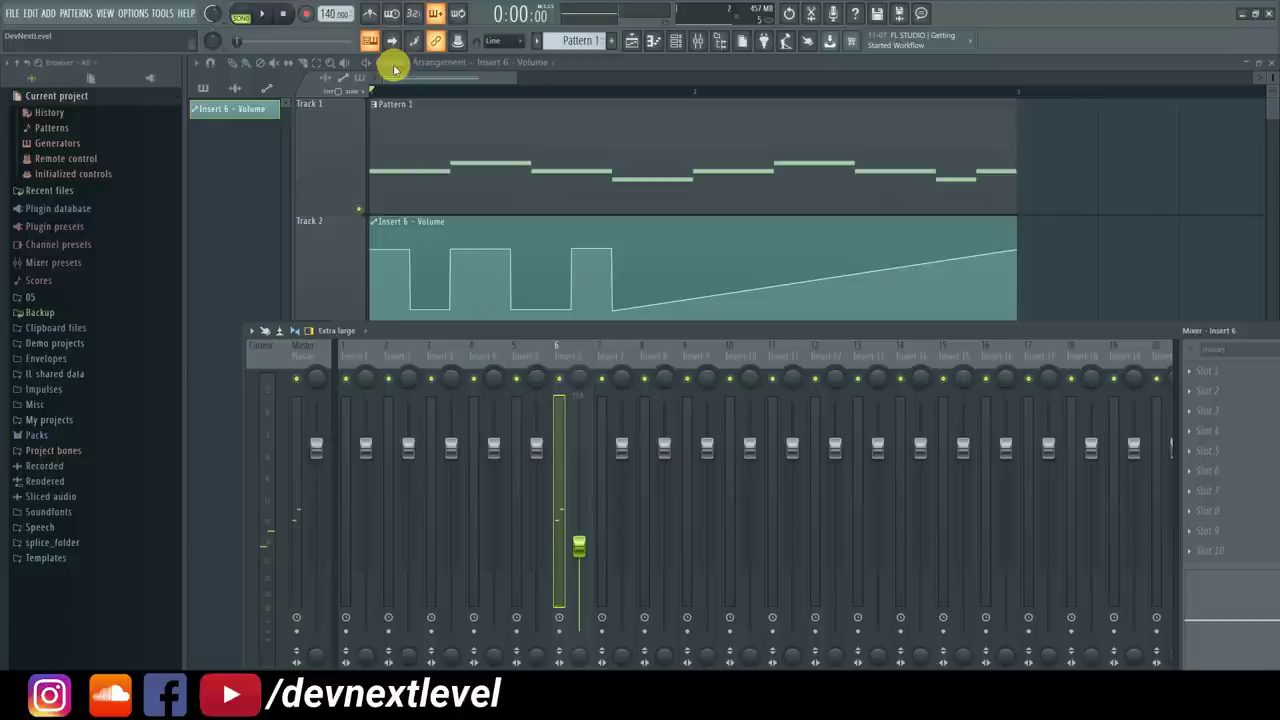
# Bring the playlist to the front and place a Pattern 2 clip at bar 1 on Track 3
pyautogui.click(509, 74)
pyautogui.scroll(-1, 568, 43)
pyautogui.click(442, 380)
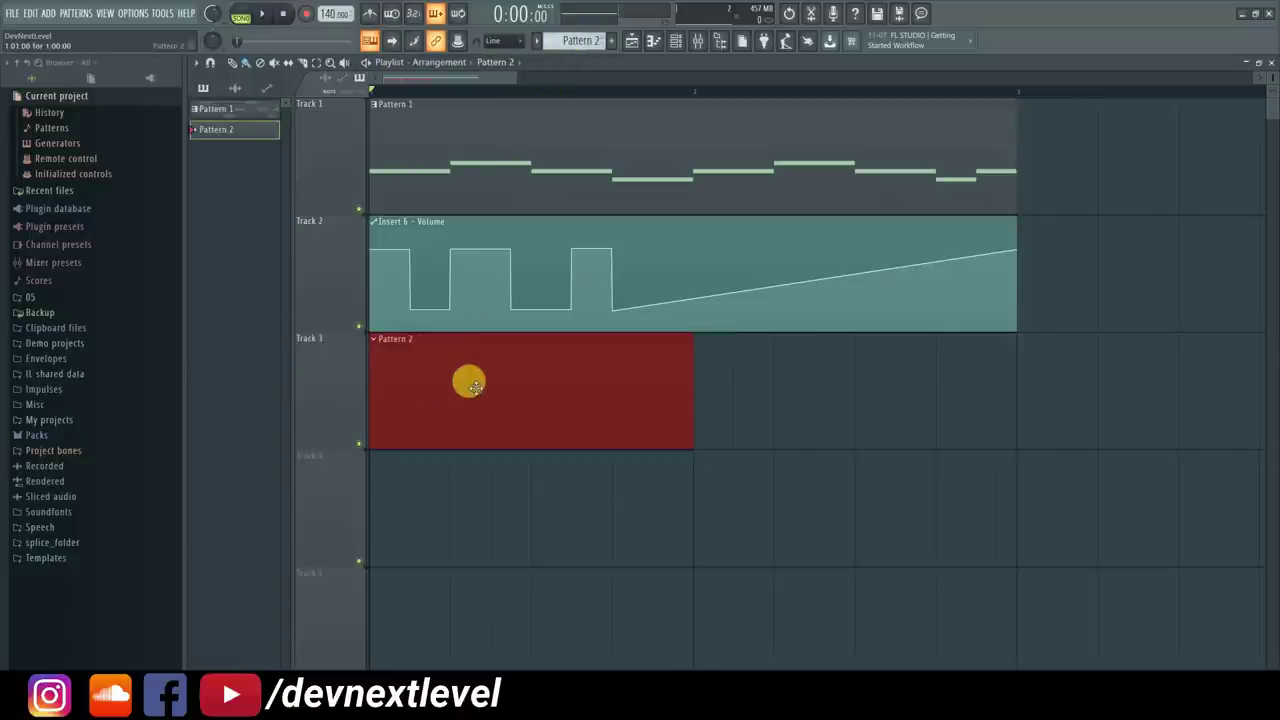
# Compose a one-bar, eight-note Harmless melody in Pattern 2 using E6, F6, D6 and G6, and level the notes' control values
pyautogui.doubleClick(477, 343)
pyautogui.rightClick(738, 356)
pyautogui.click(757, 358)
pyautogui.click(249, 323)
pyautogui.click(306, 328)
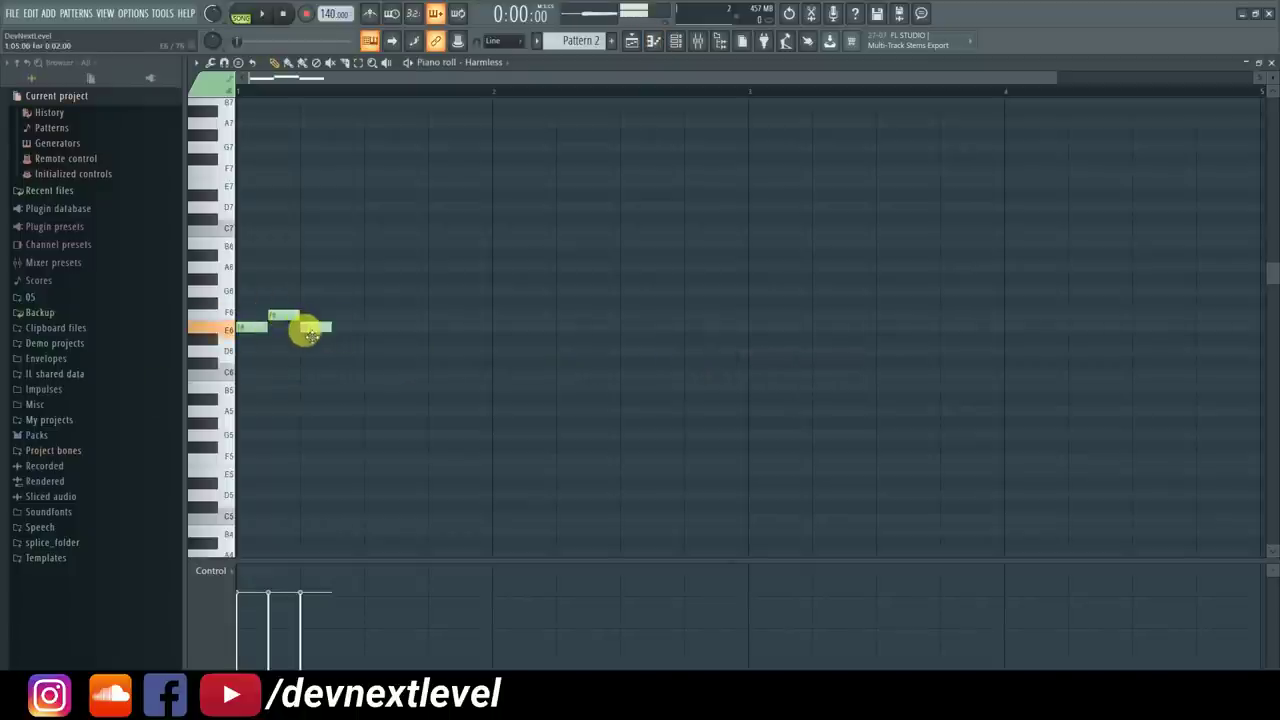
pyautogui.click(338, 350)
pyautogui.click(372, 328)
pyautogui.click(405, 316)
pyautogui.click(438, 291)
pyautogui.click(466, 315)
pyautogui.moveTo(246, 603); pyautogui.dragTo(488, 605)
# Place a second Pattern 2 clip at bar 2 on Track 3 and audition the part with Track 1 muted
pyautogui.click(640, 40)
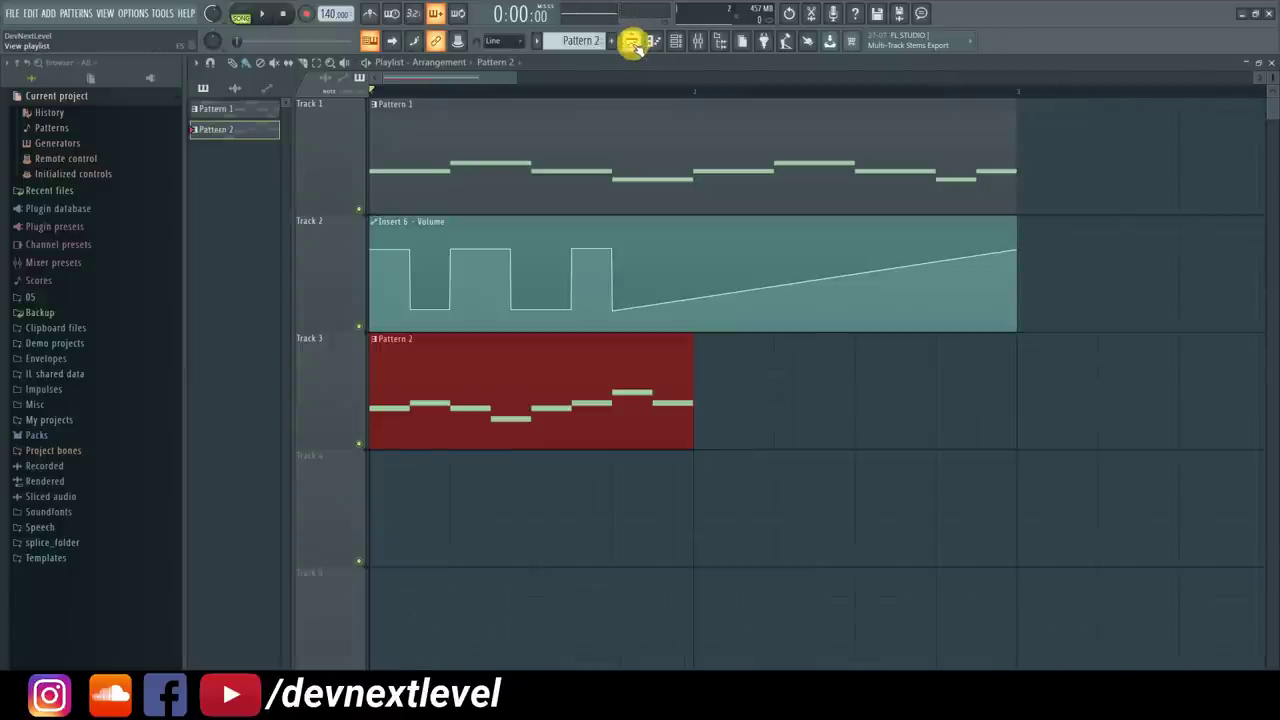
pyautogui.click(700, 346)
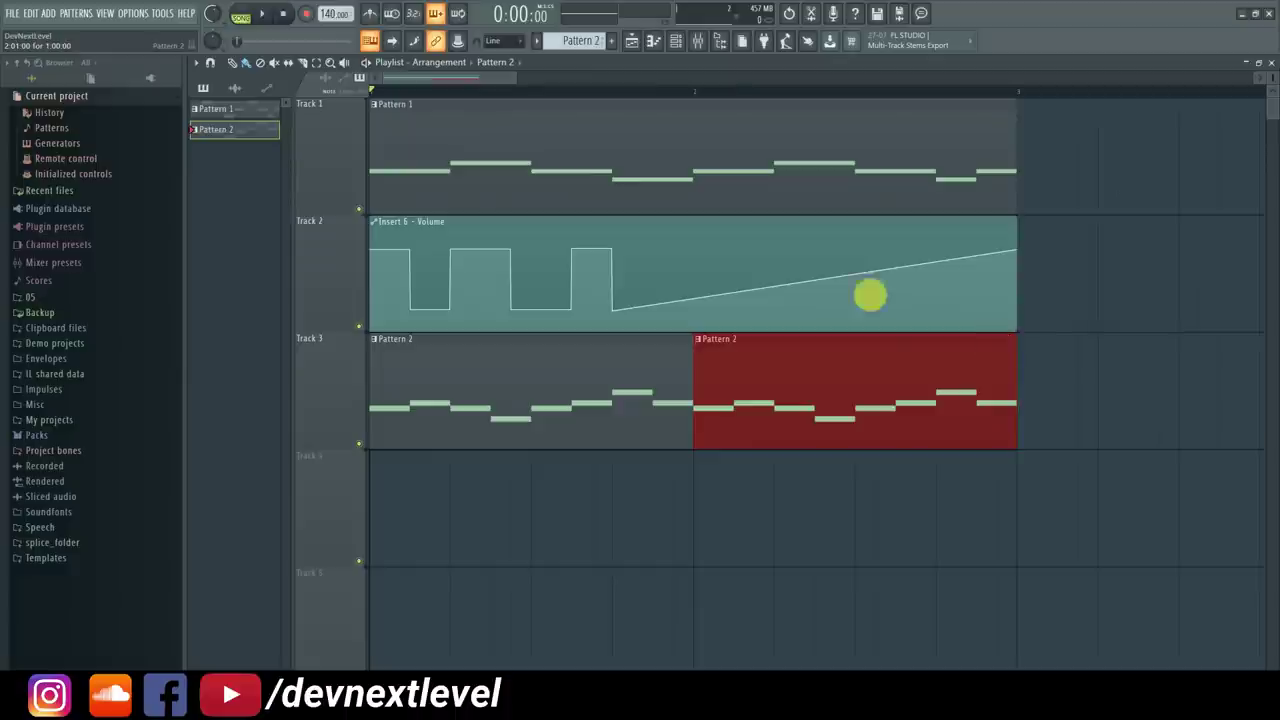
pyautogui.click(358, 209)
pyautogui.press('space')
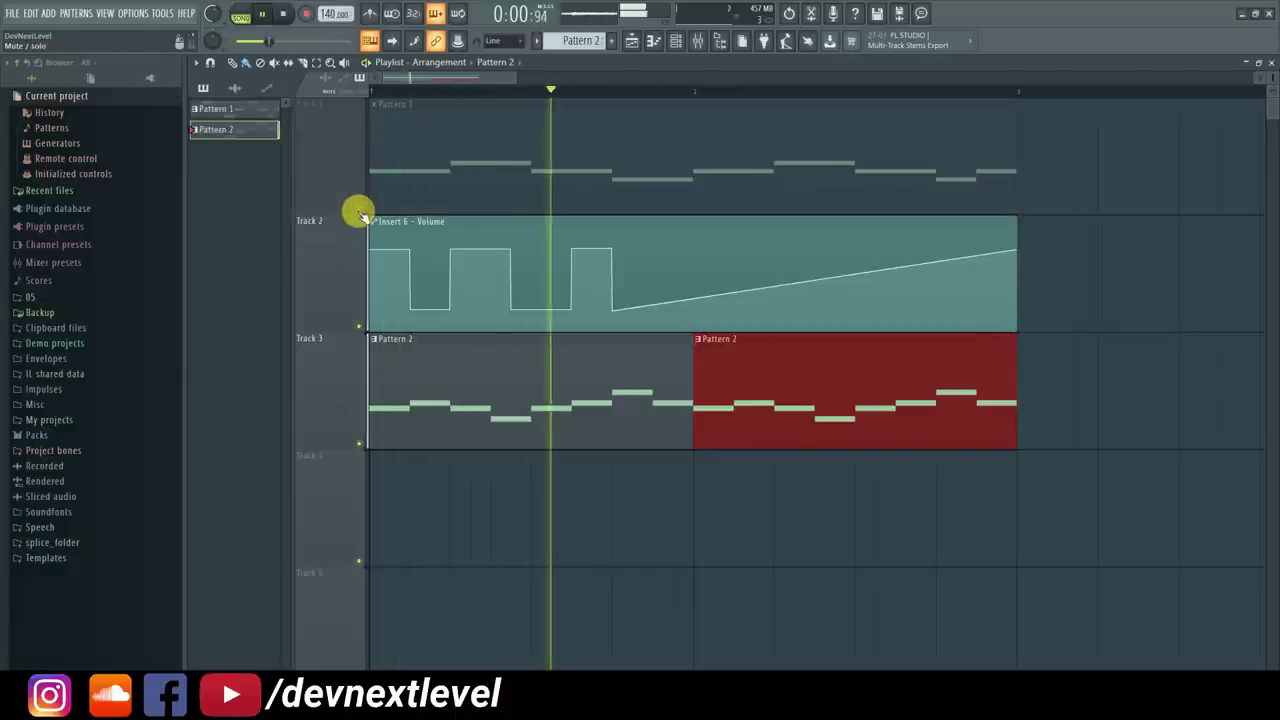
pyautogui.click(358, 209)
pyautogui.press('space')
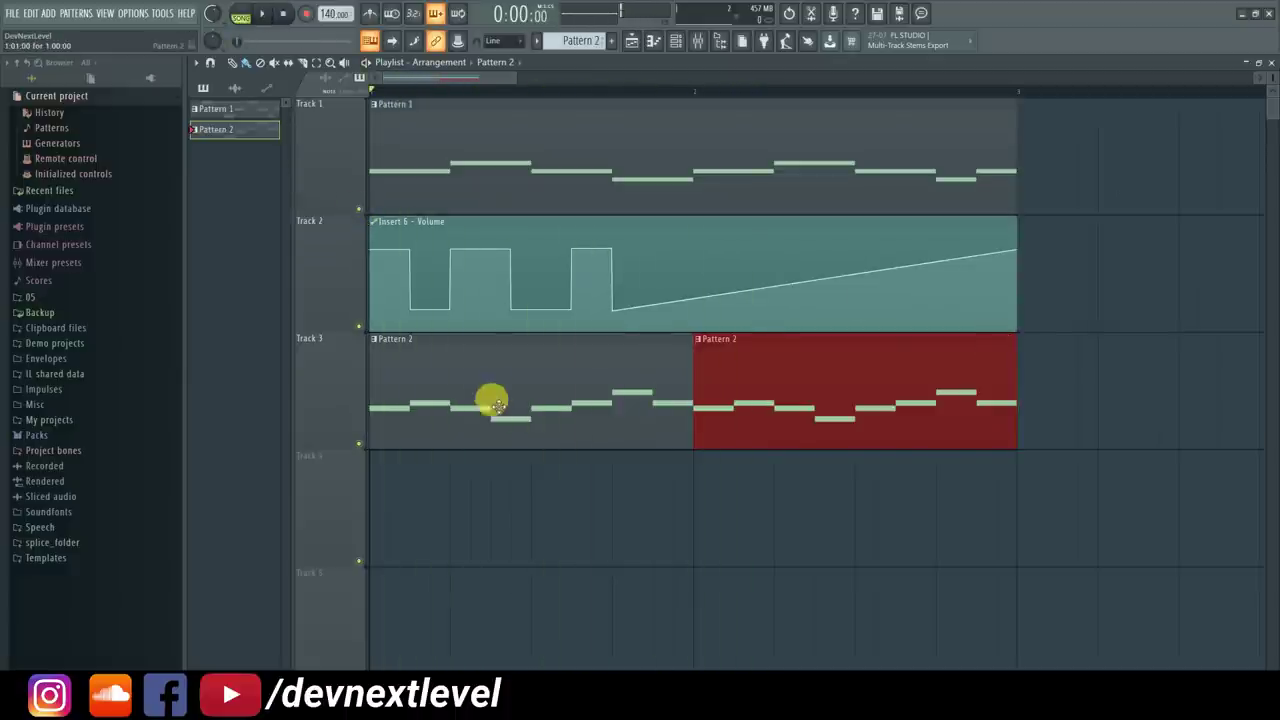
# Check the Harmless mixer routing and create an automation clip for the Insert 5 volume fader on Track 4
pyautogui.click(676, 44)
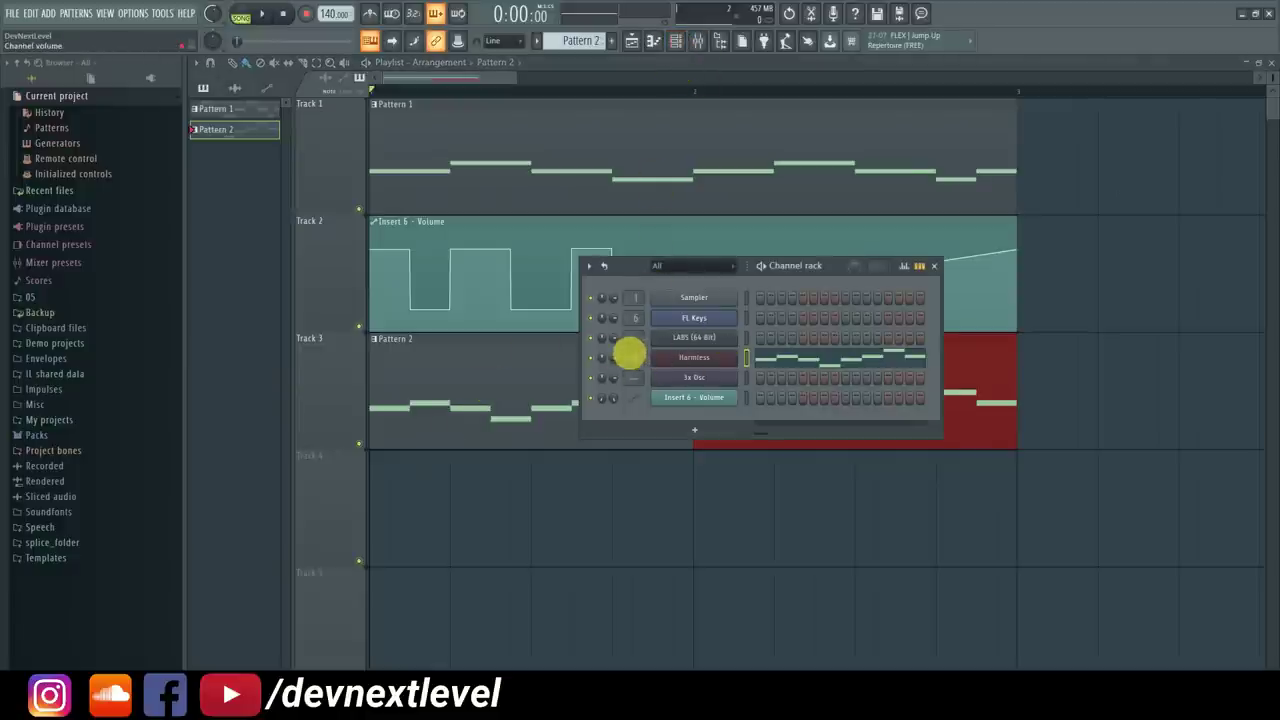
pyautogui.click(697, 47)
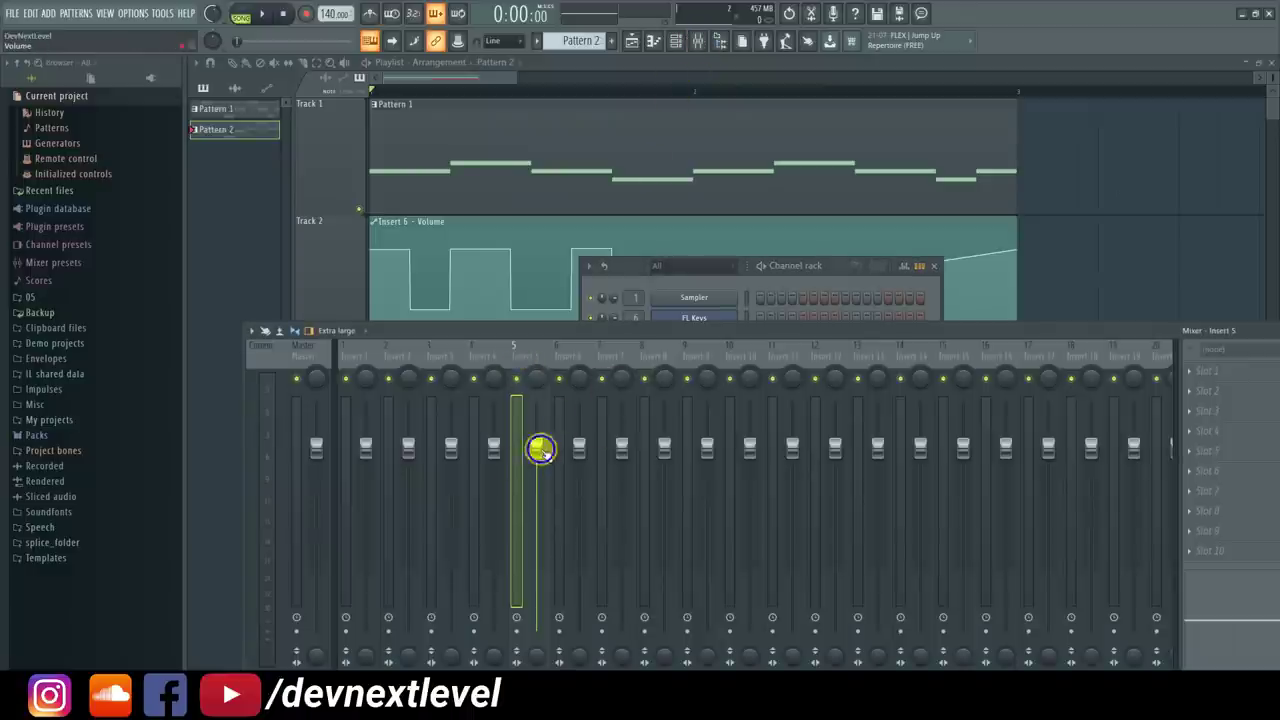
pyautogui.rightClick(540, 449)
pyautogui.click(576, 535)
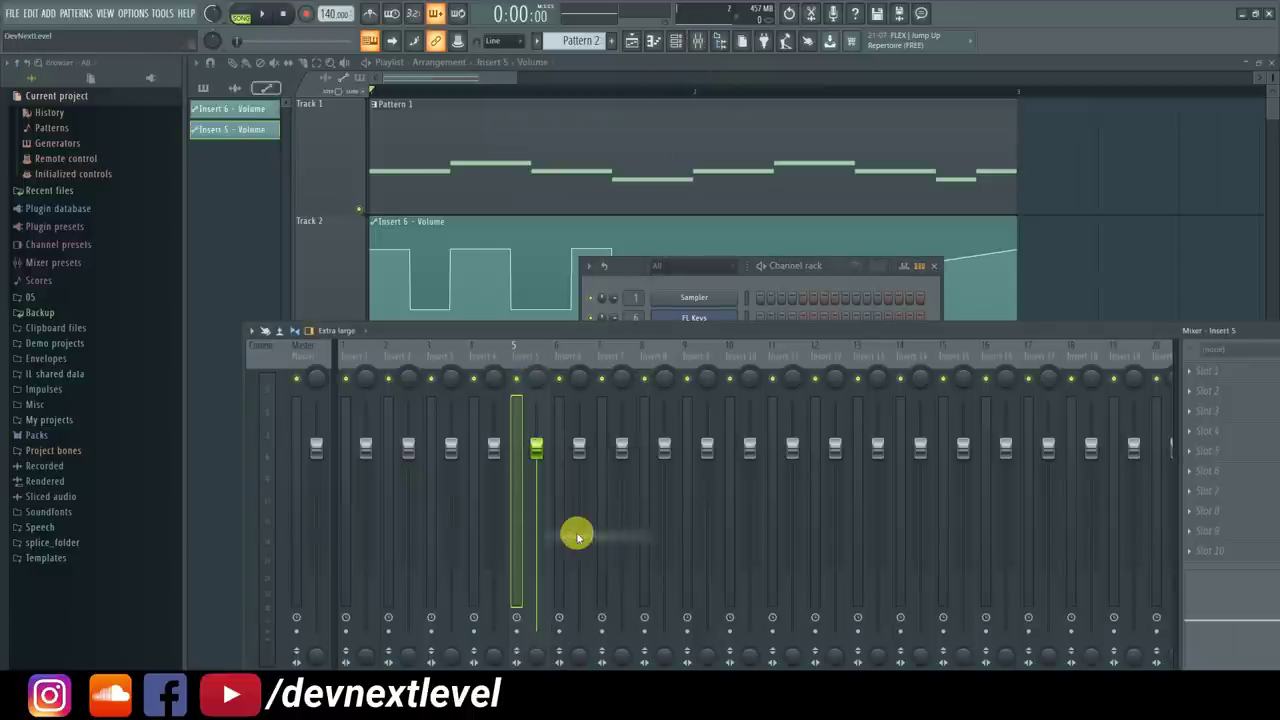
pyautogui.click(486, 81)
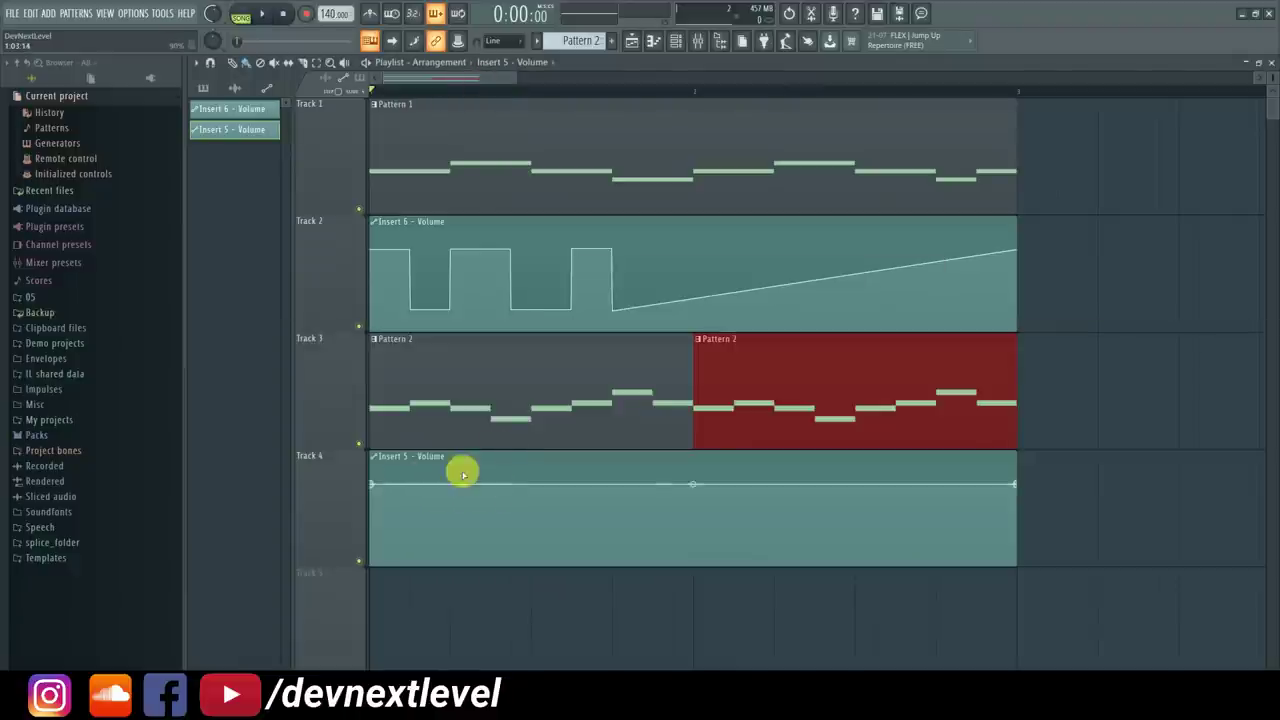
pyautogui.click(1095, 365)
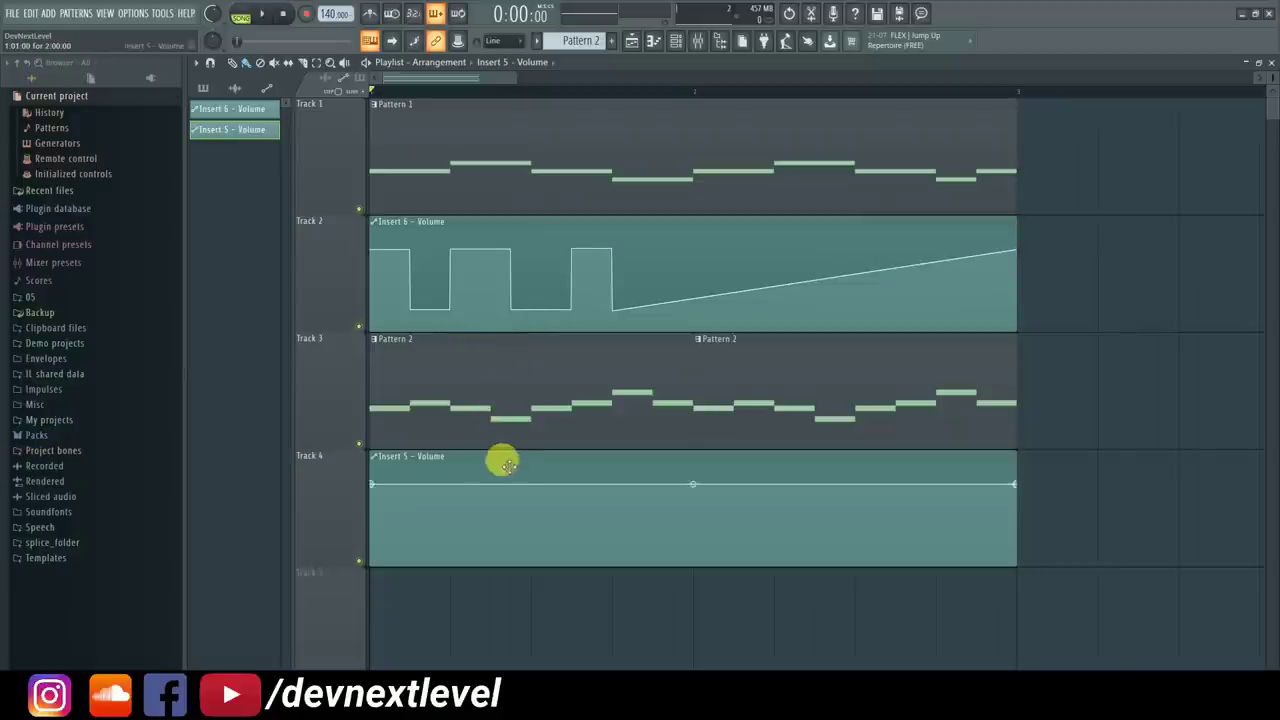
# Copy the state of the Insert 6 volume automation clip from its articulator tools
pyautogui.doubleClick(459, 227)
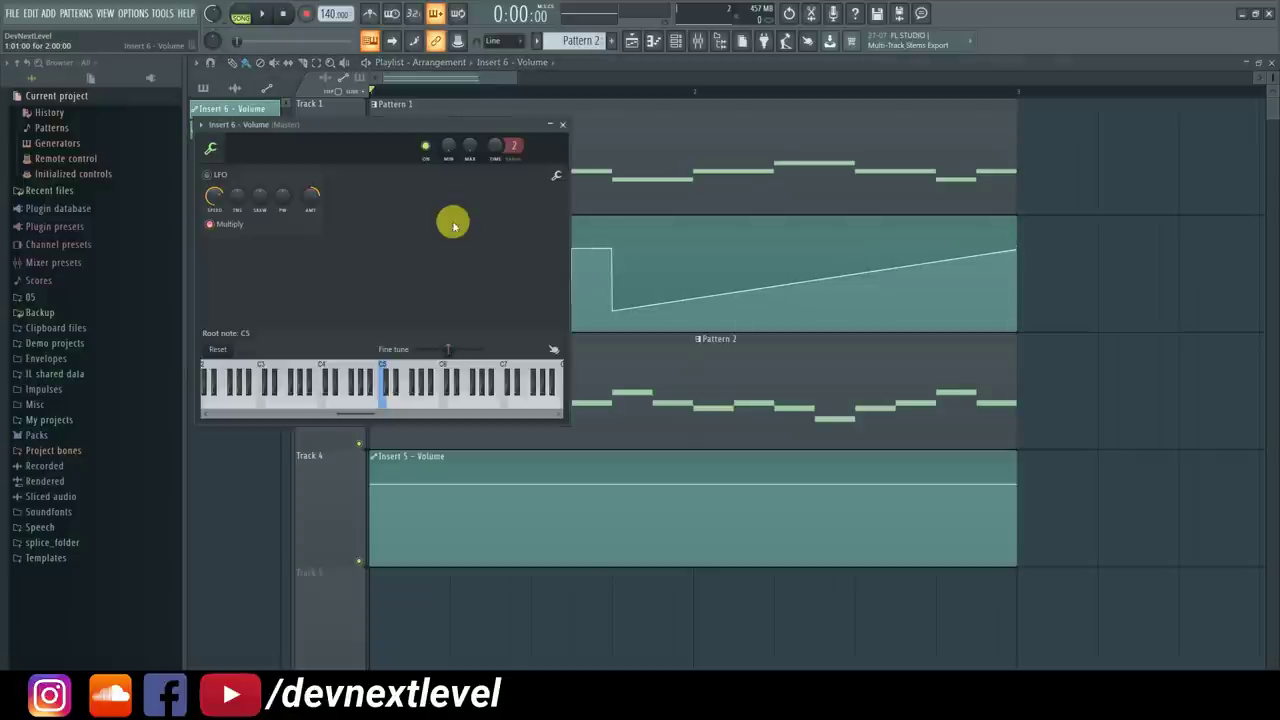
pyautogui.click(555, 178)
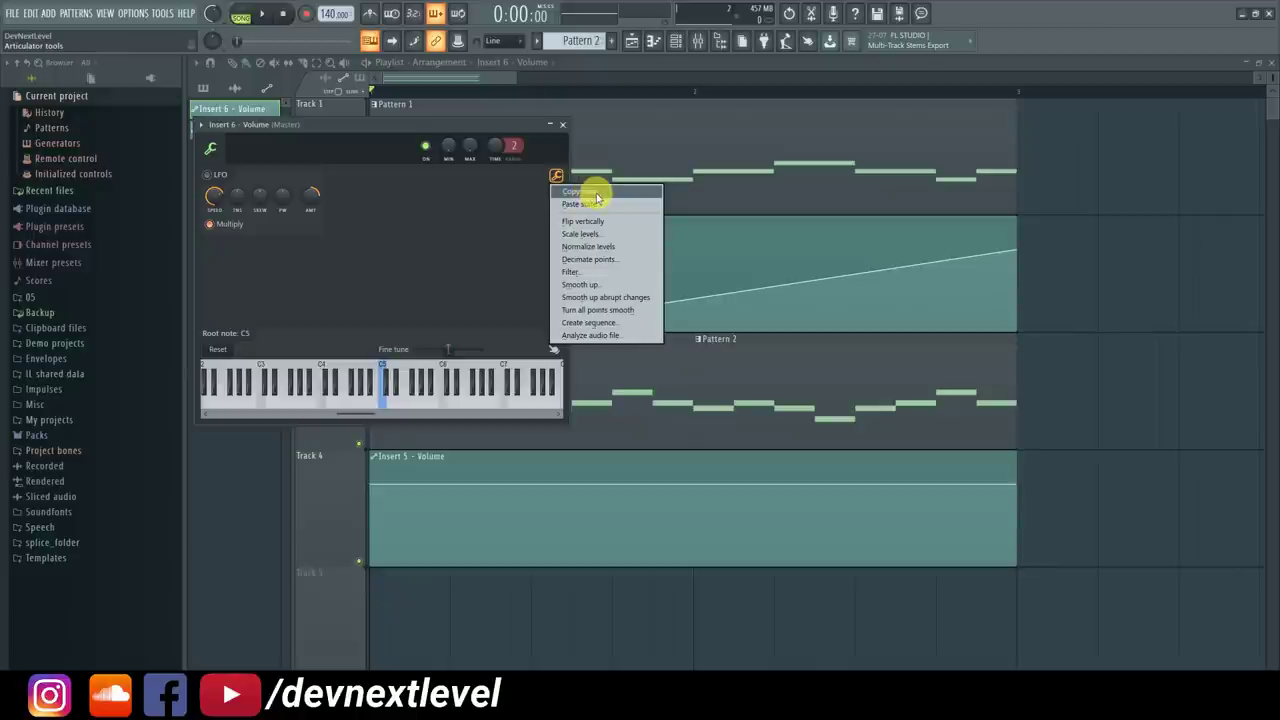
pyautogui.click(590, 191)
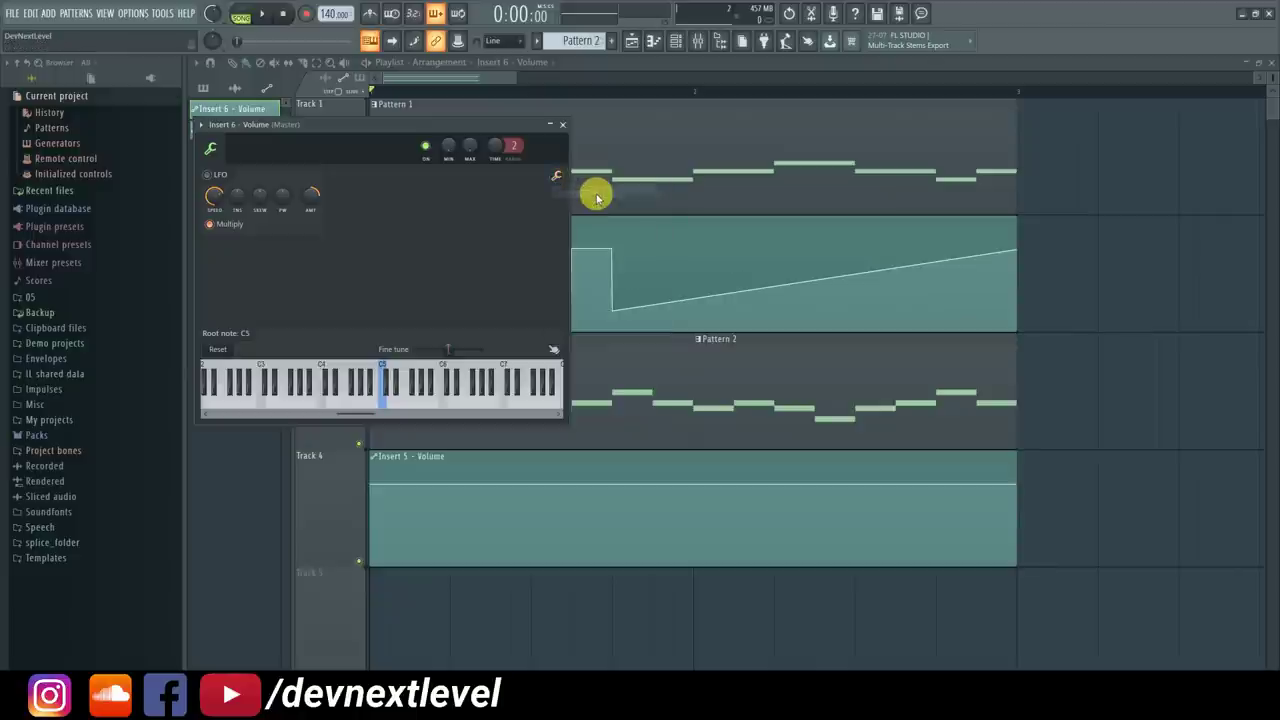
pyautogui.click(563, 125)
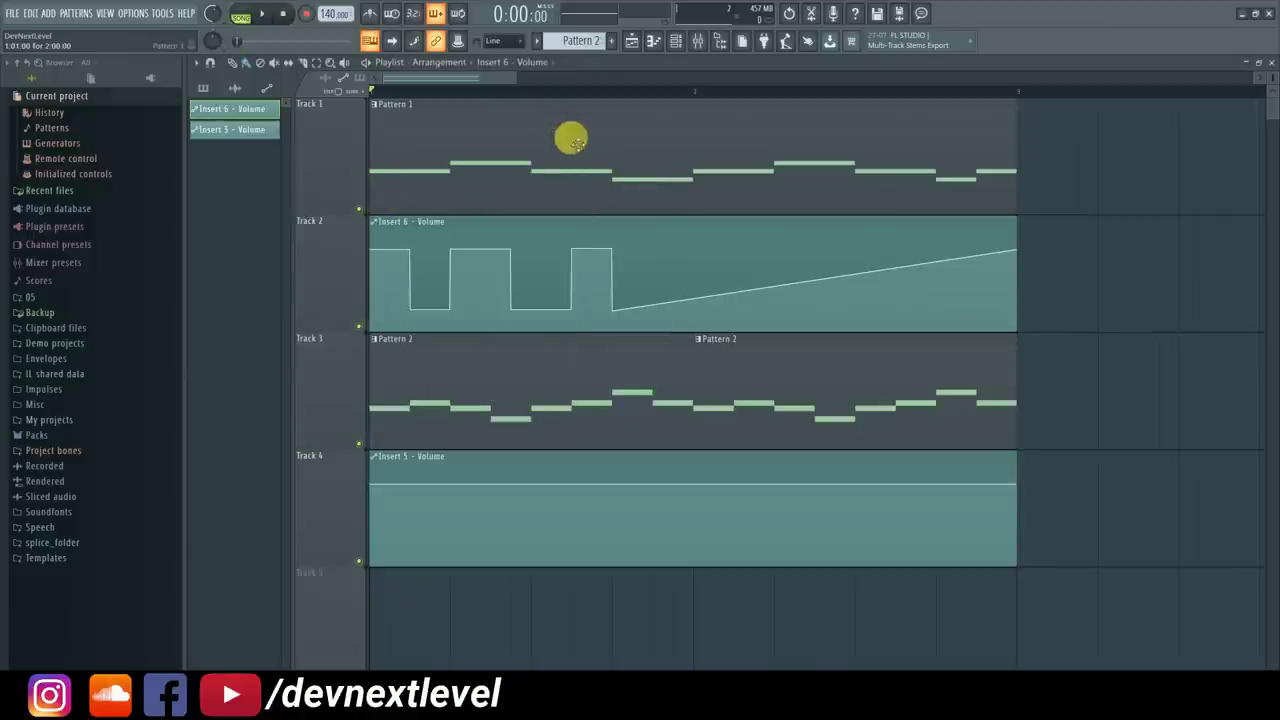
# Paste the copied automation state into the Insert 5 volume clip
pyautogui.doubleClick(480, 457)
pyautogui.click(572, 194)
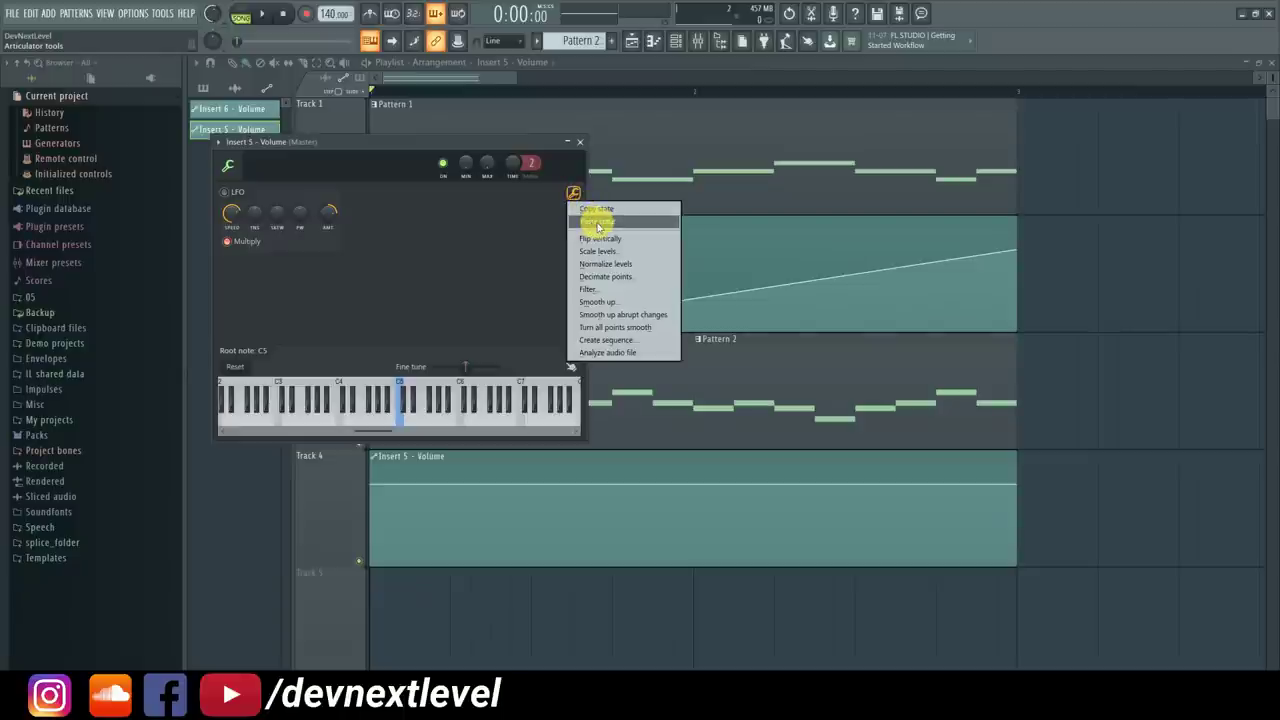
pyautogui.click(598, 221)
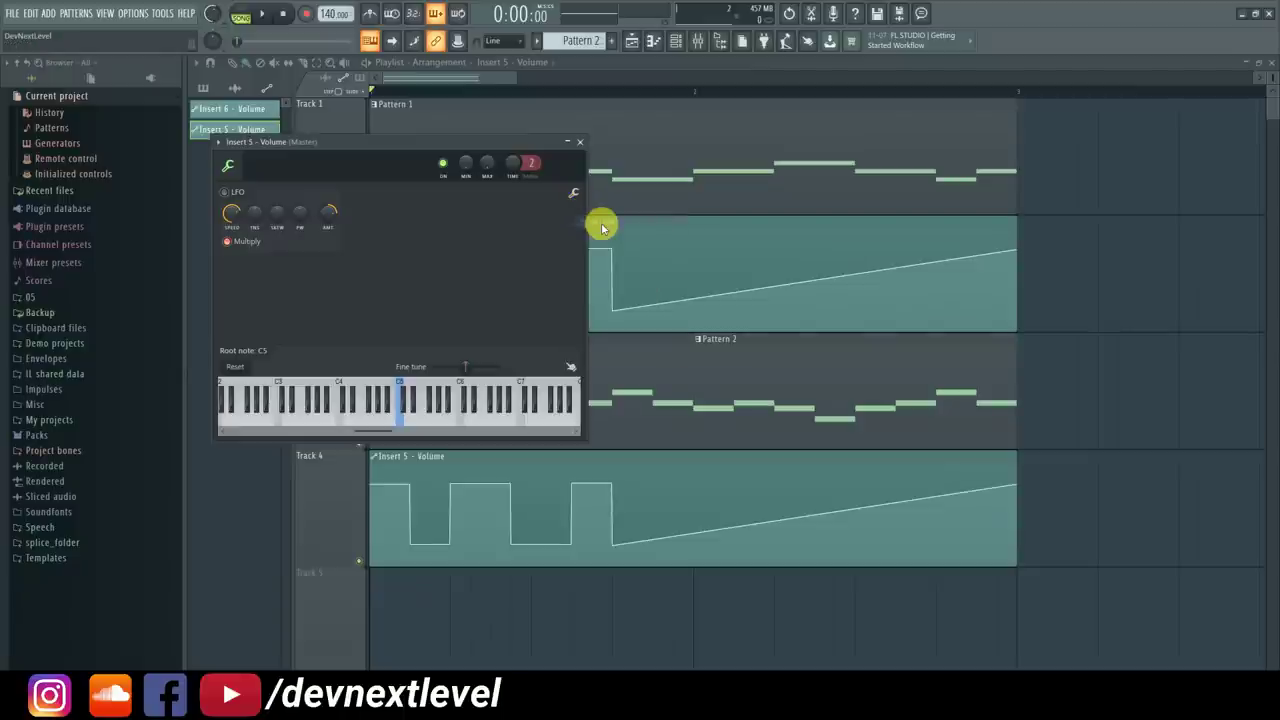
pyautogui.click(580, 142)
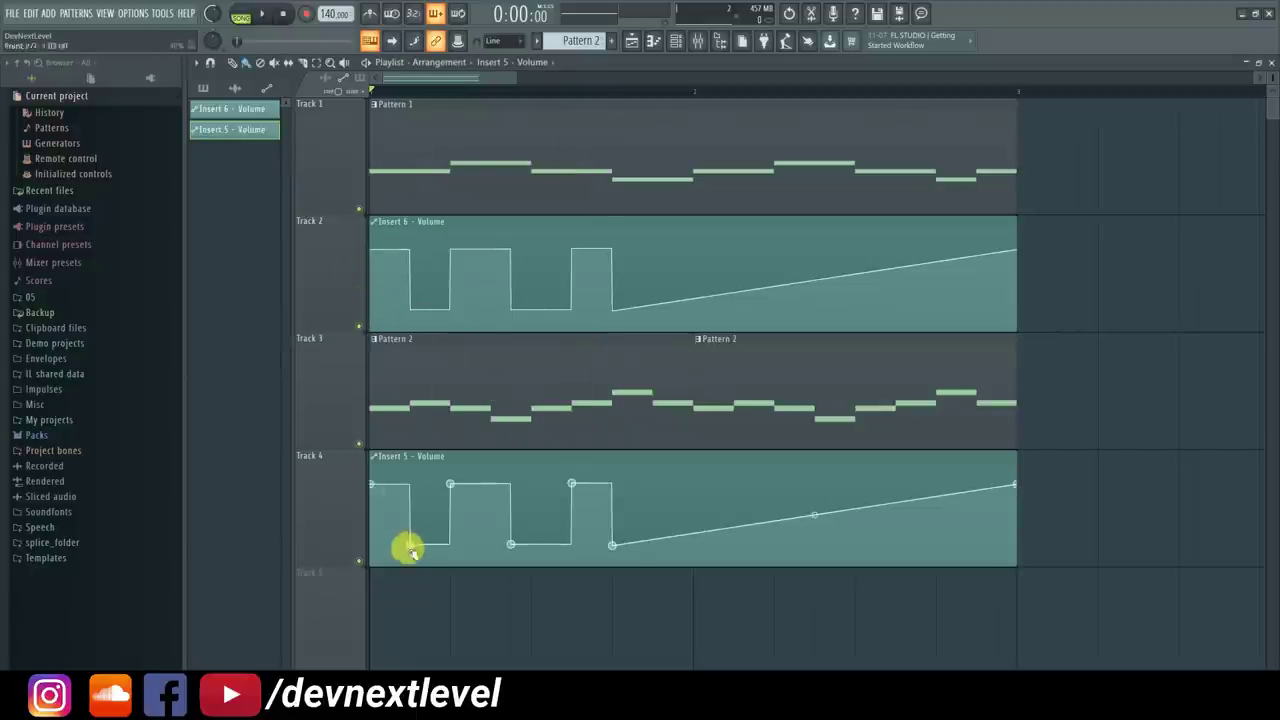
# Play the arrangement with Track 1 muted and the mixer open to check the Insert 5 fader movement, and unmute the track
pyautogui.click(363, 209)
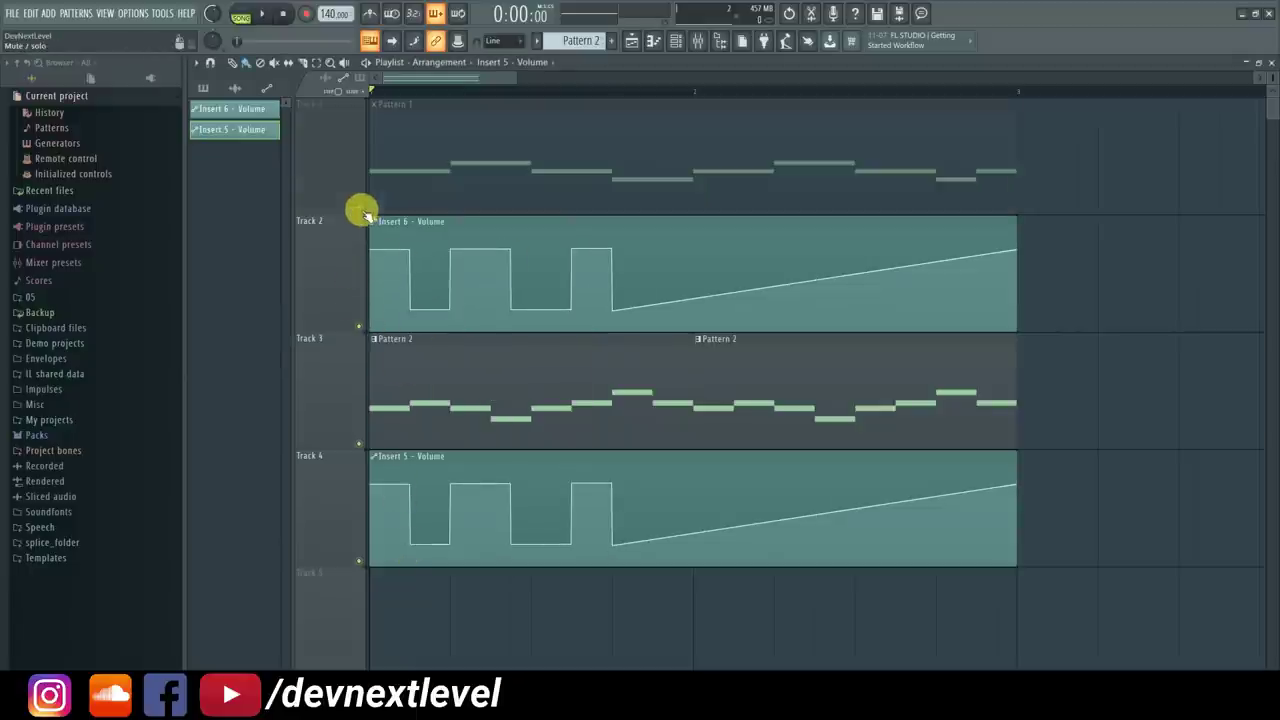
pyautogui.press('space')
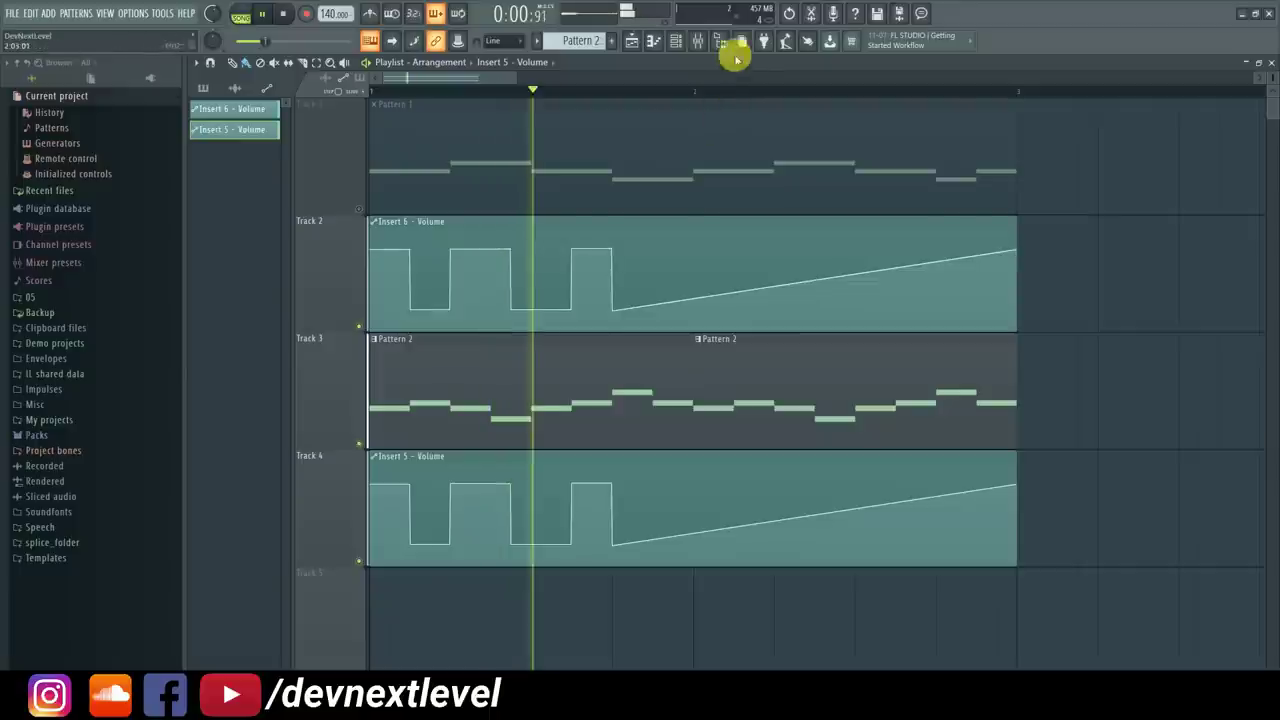
pyautogui.click(697, 42)
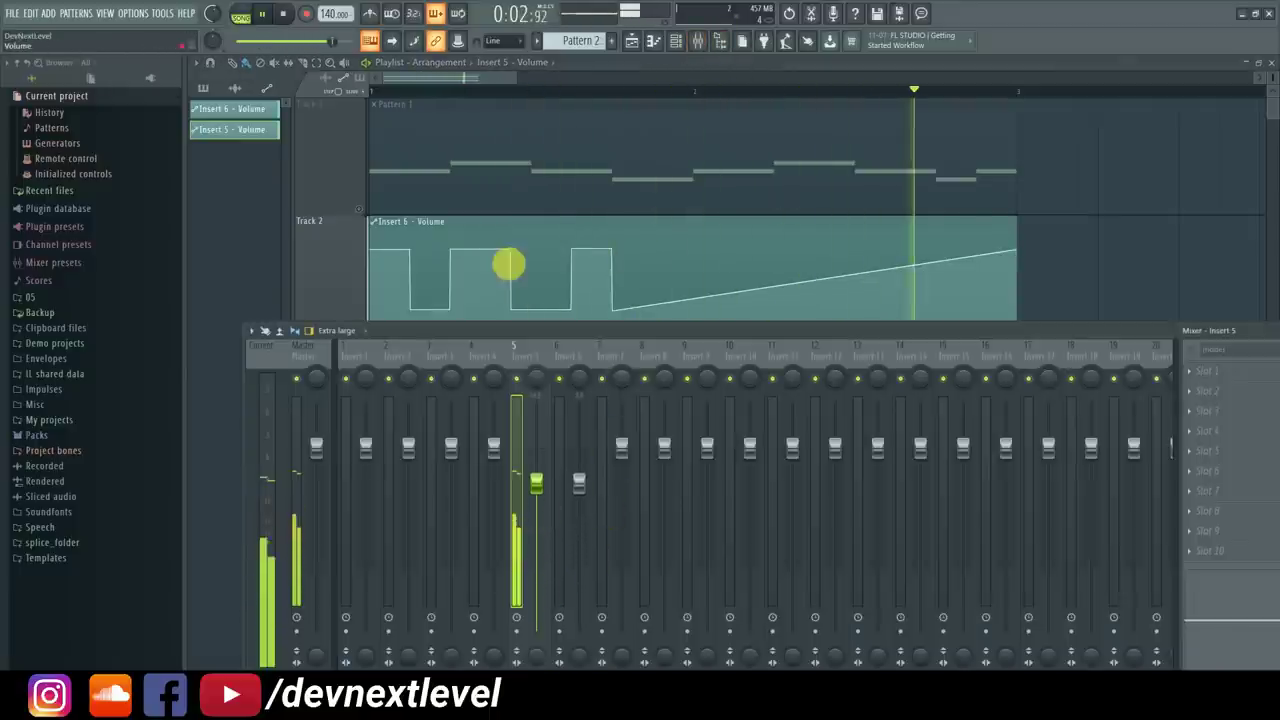
pyautogui.press('space')
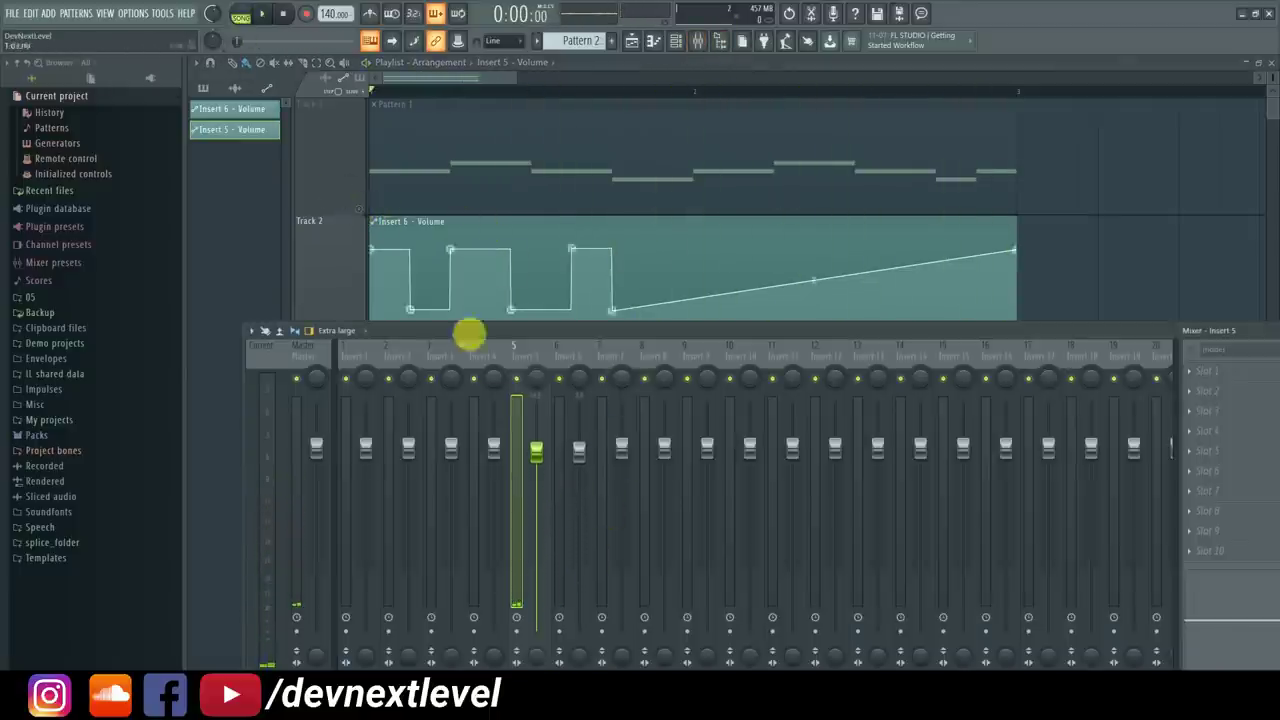
pyautogui.click(336, 200)
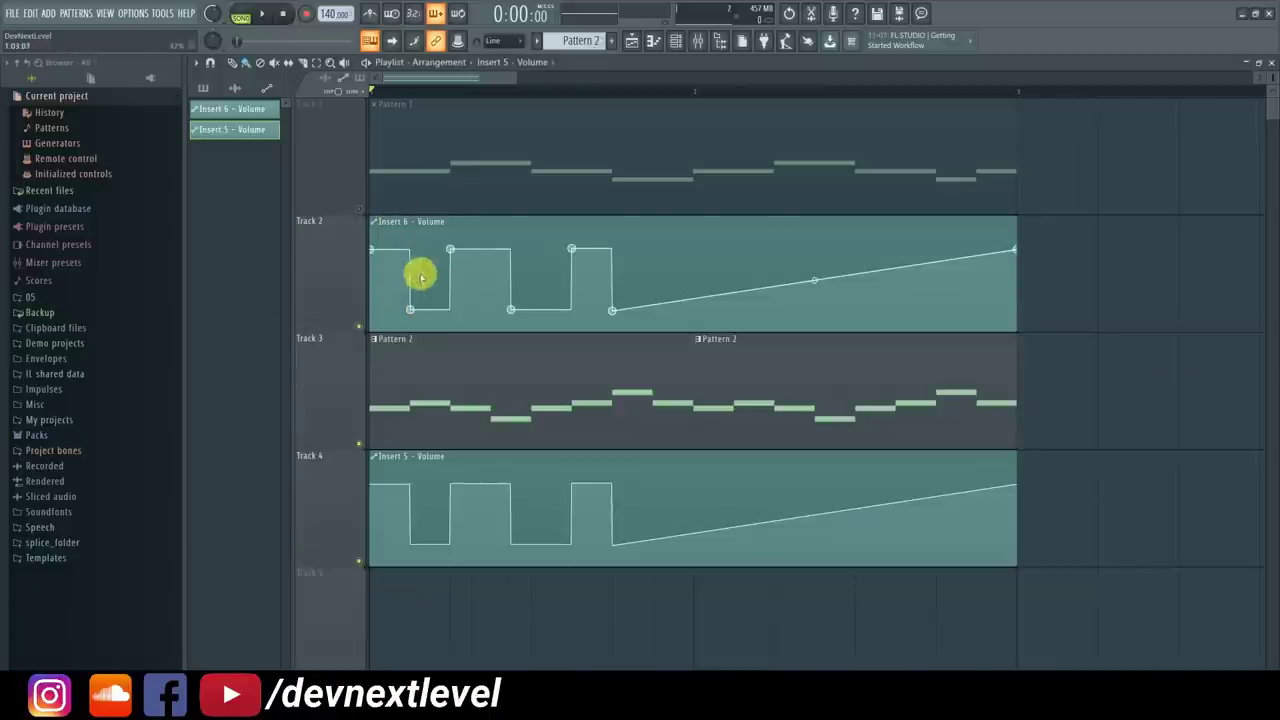
pyautogui.click(357, 208)
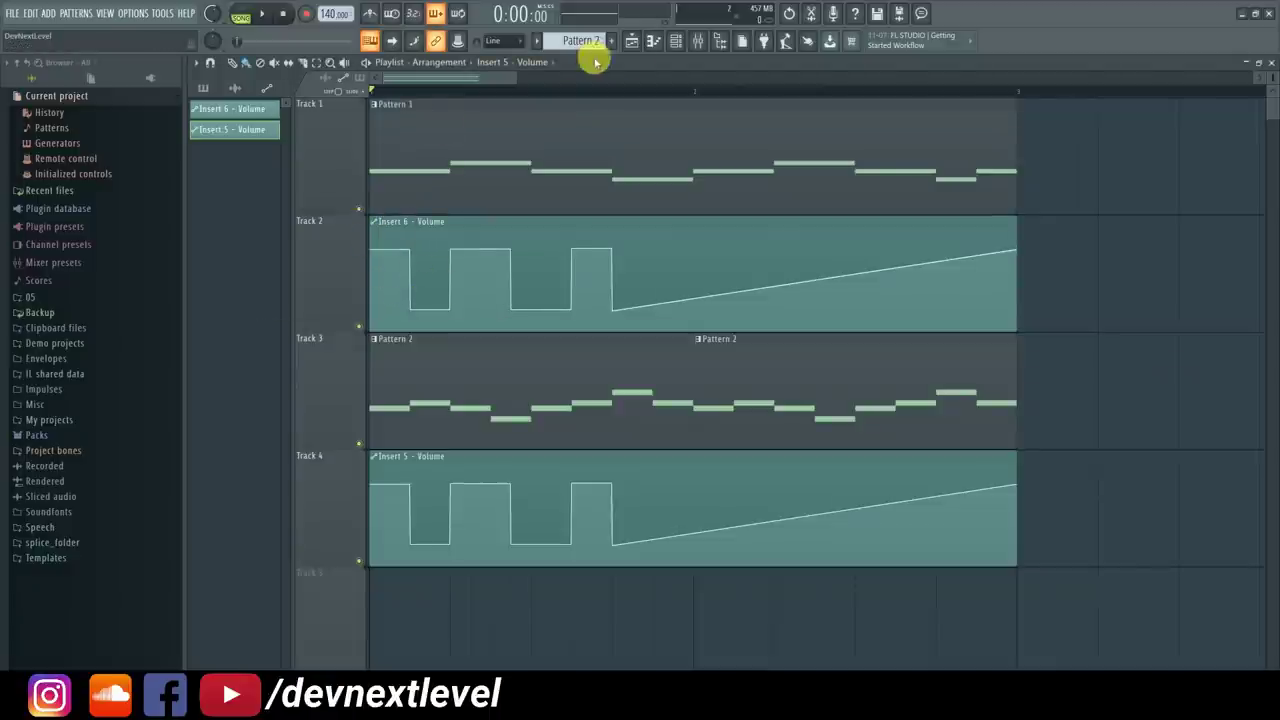
# Play all playlist tracks together with the mixer open to compare the Insert 5 and Insert 6 fader movements
pyautogui.click(703, 41)
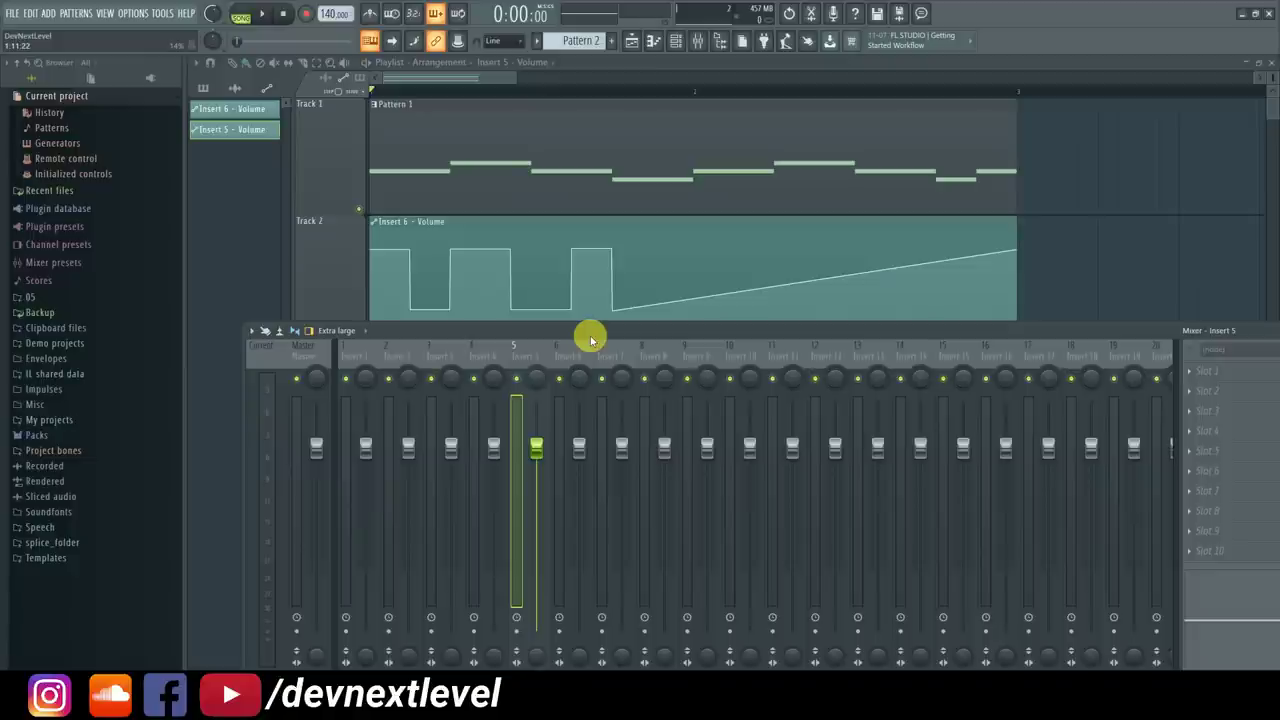
pyautogui.press('space')
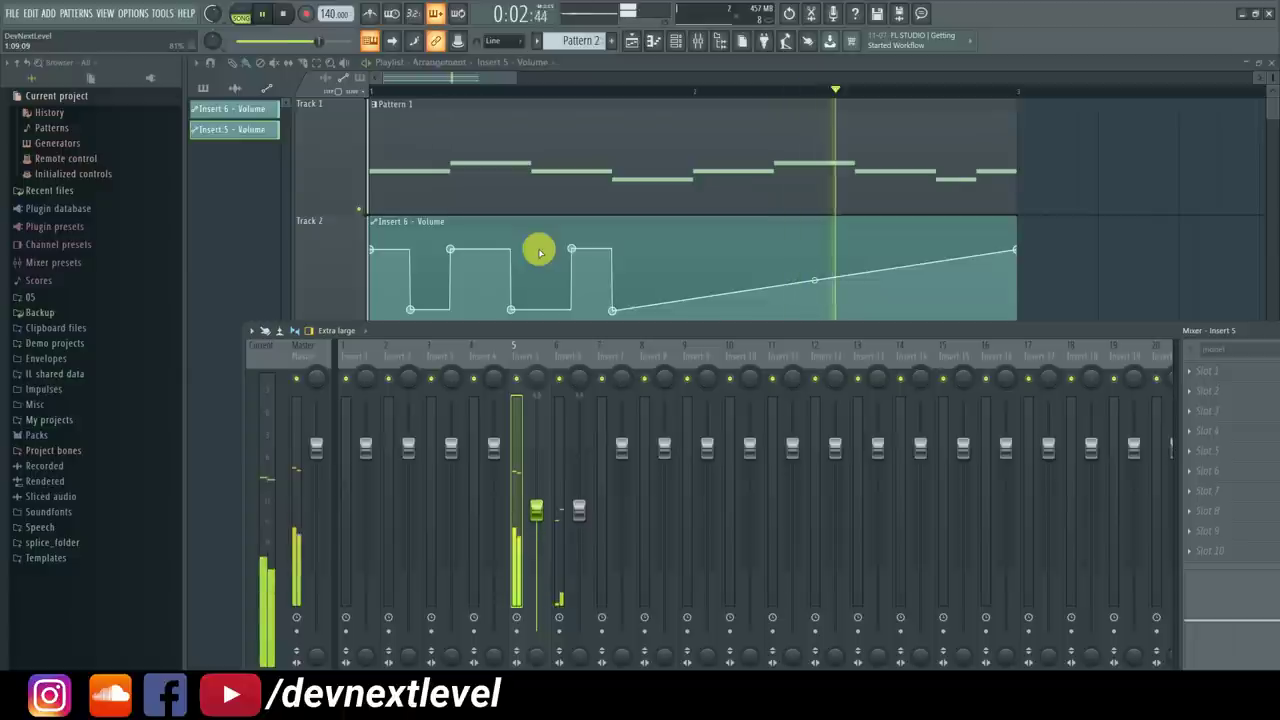
pyautogui.press('space')
pyautogui.click(470, 80)
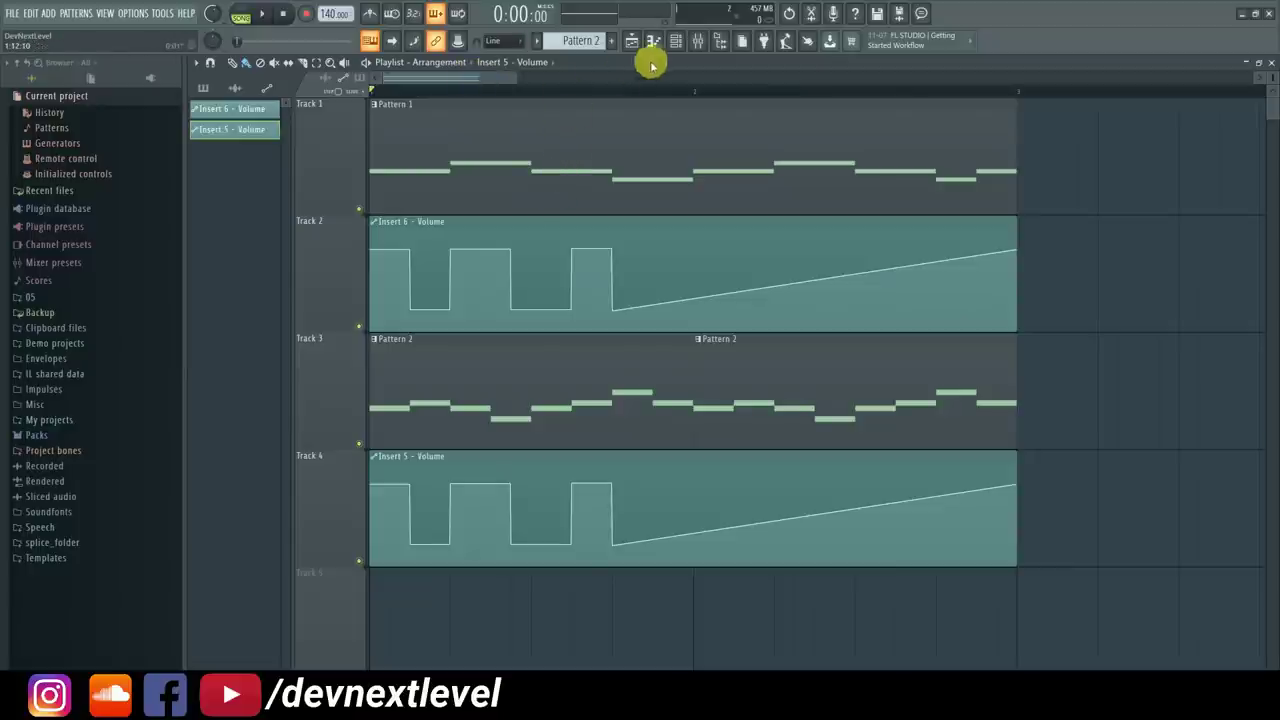
# Show the channel rack and the mixer, and open the LABS (64 Bit) plugin window
pyautogui.click(676, 42)
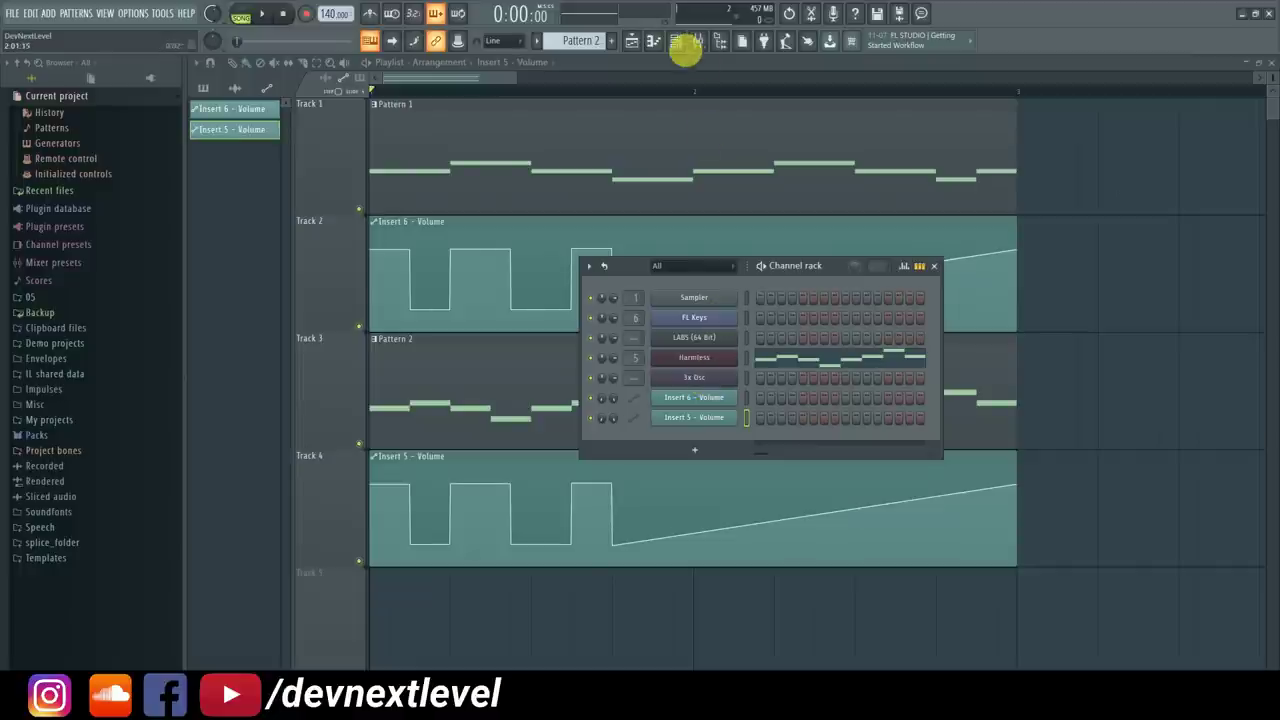
pyautogui.click(695, 42)
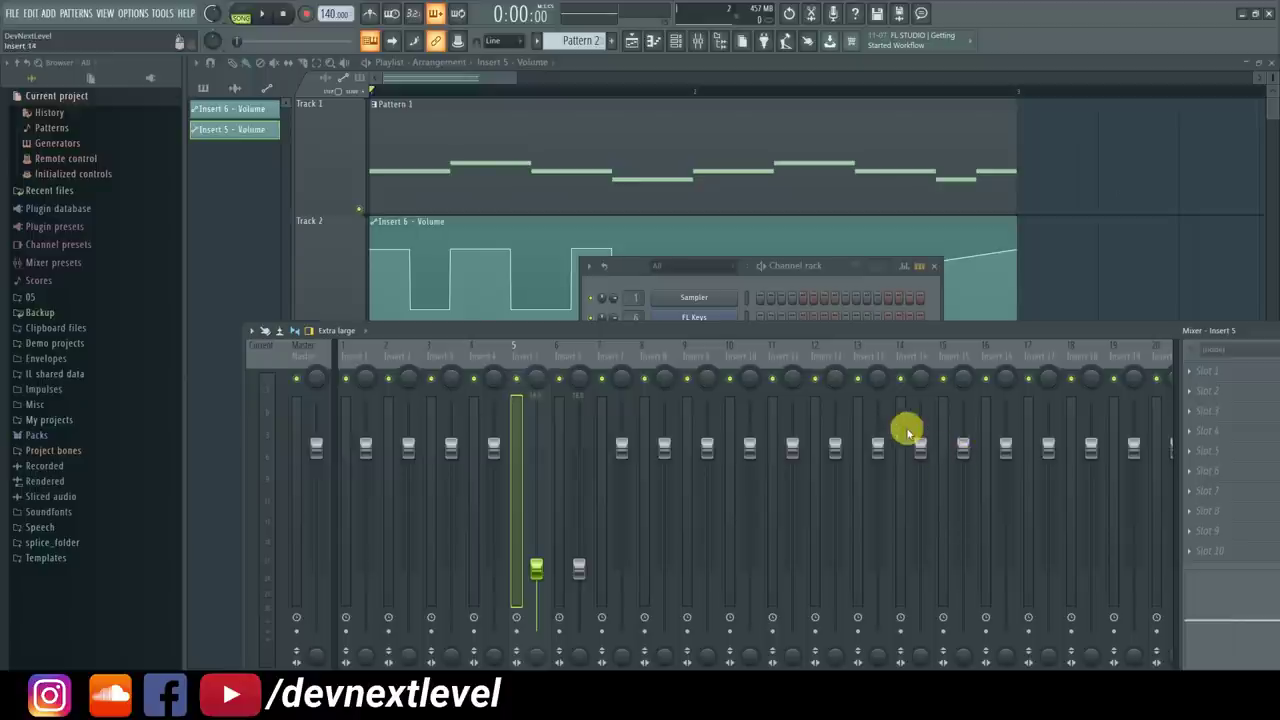
pyautogui.click(762, 287)
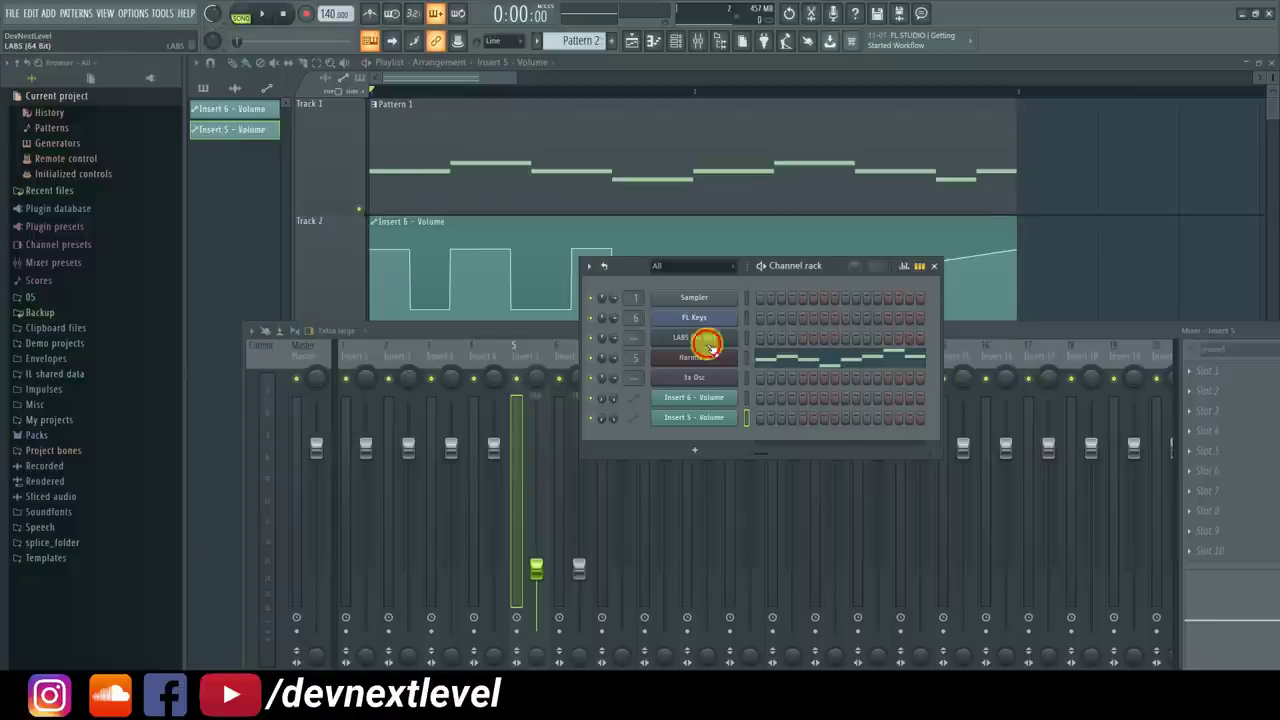
pyautogui.click(706, 342)
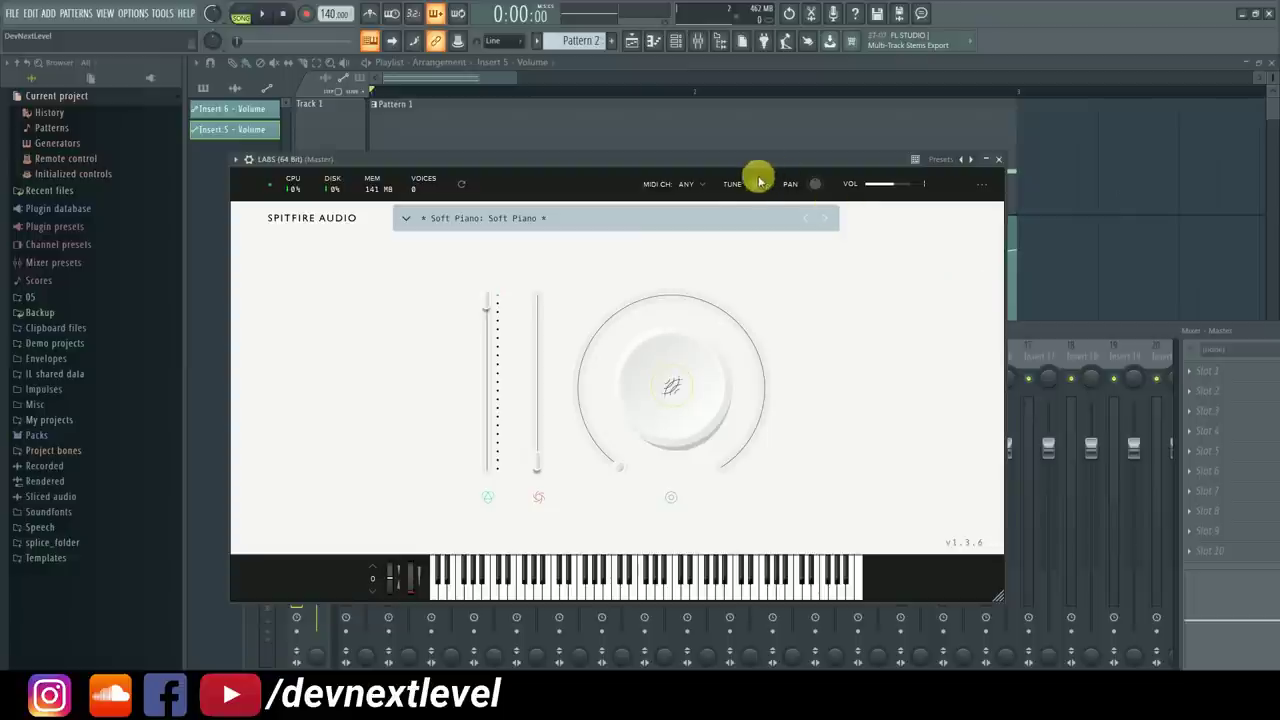
# Try the Tune knob in LABS, lower the global tune to about -12.96 st, and close the plugin window
pyautogui.moveTo(760, 190)
pyautogui.mouseDown()
pyautogui.moveTo(754, 163)
pyautogui.moveTo(755, 191)
pyautogui.mouseUp()
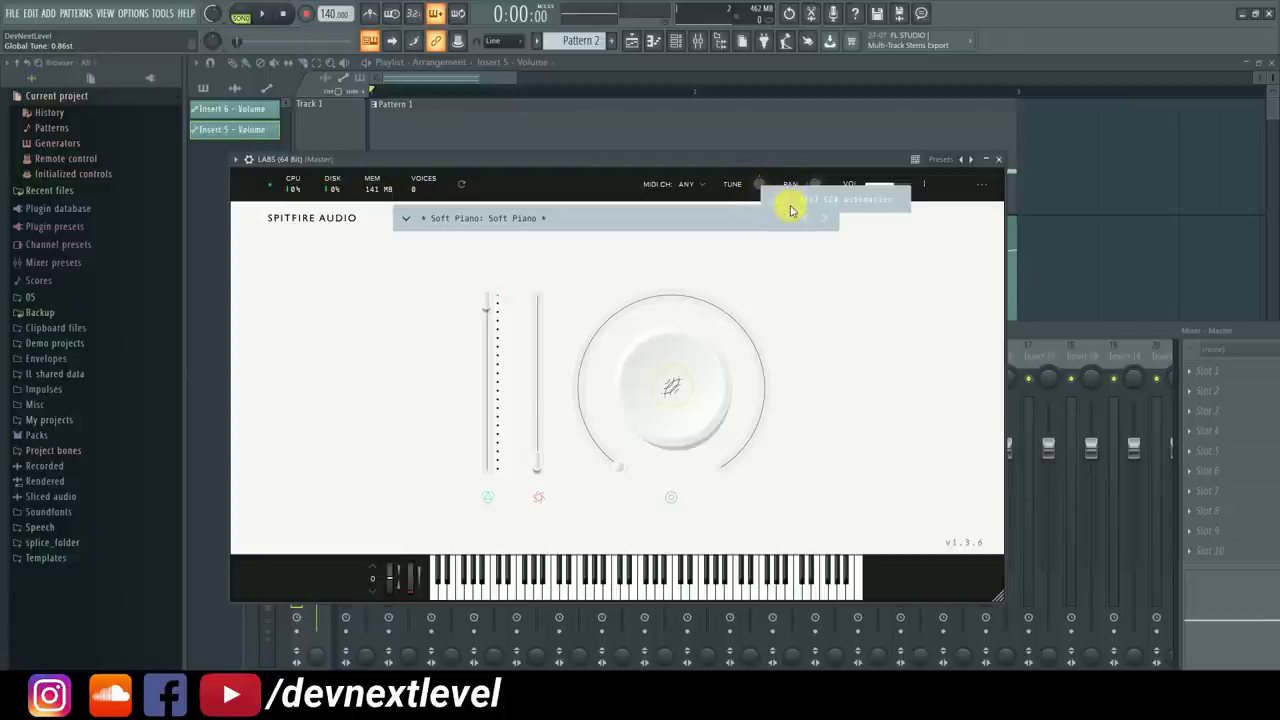
pyautogui.click(744, 163)
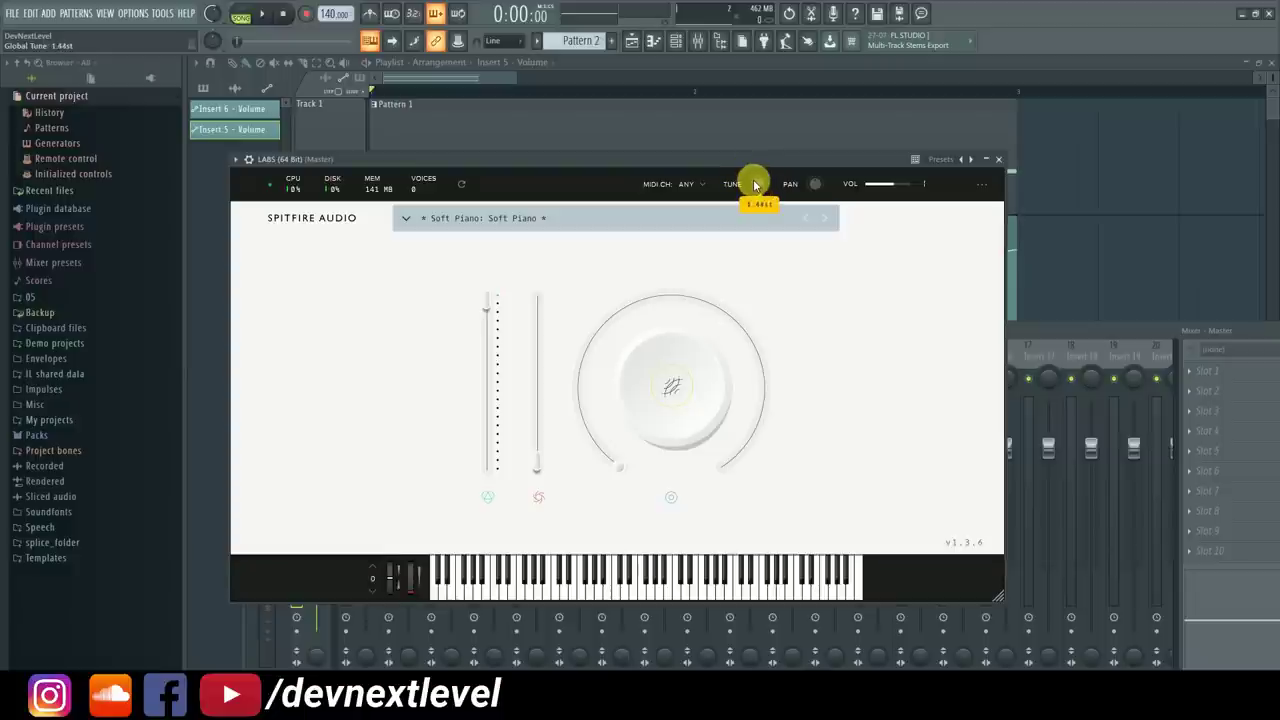
pyautogui.moveTo(752, 184); pyautogui.dragTo(752, 192)
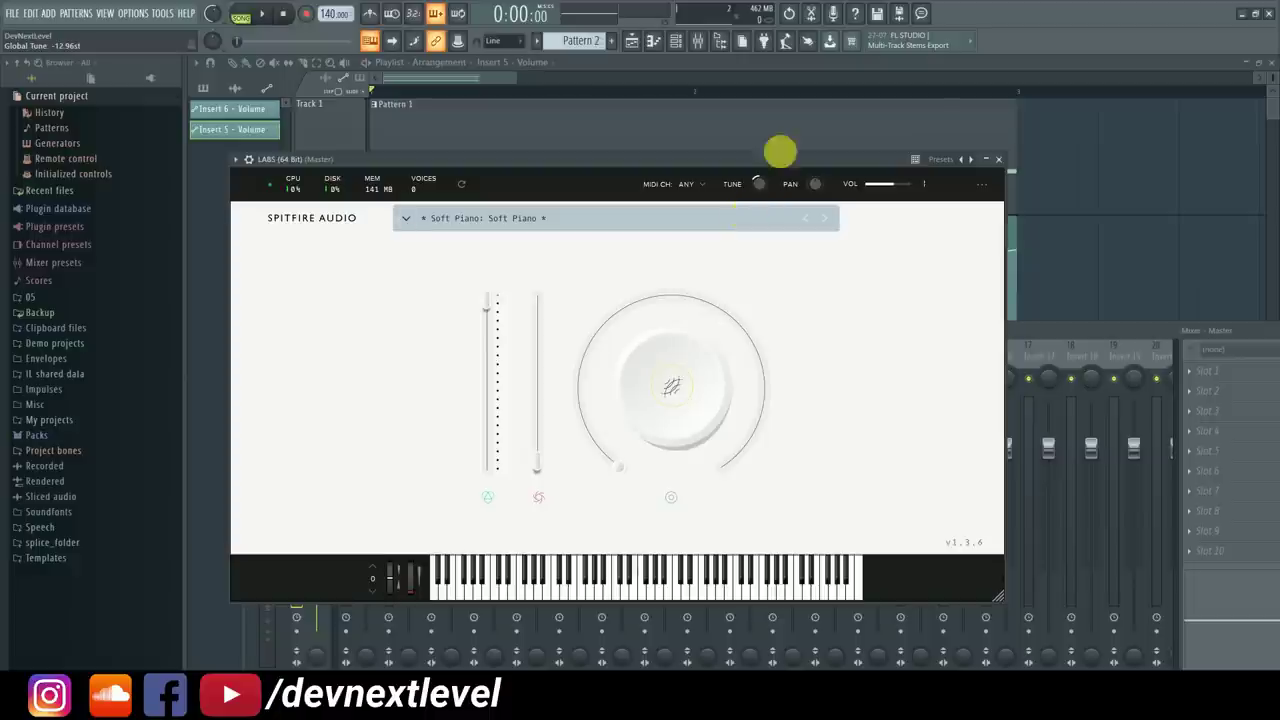
pyautogui.click(997, 159)
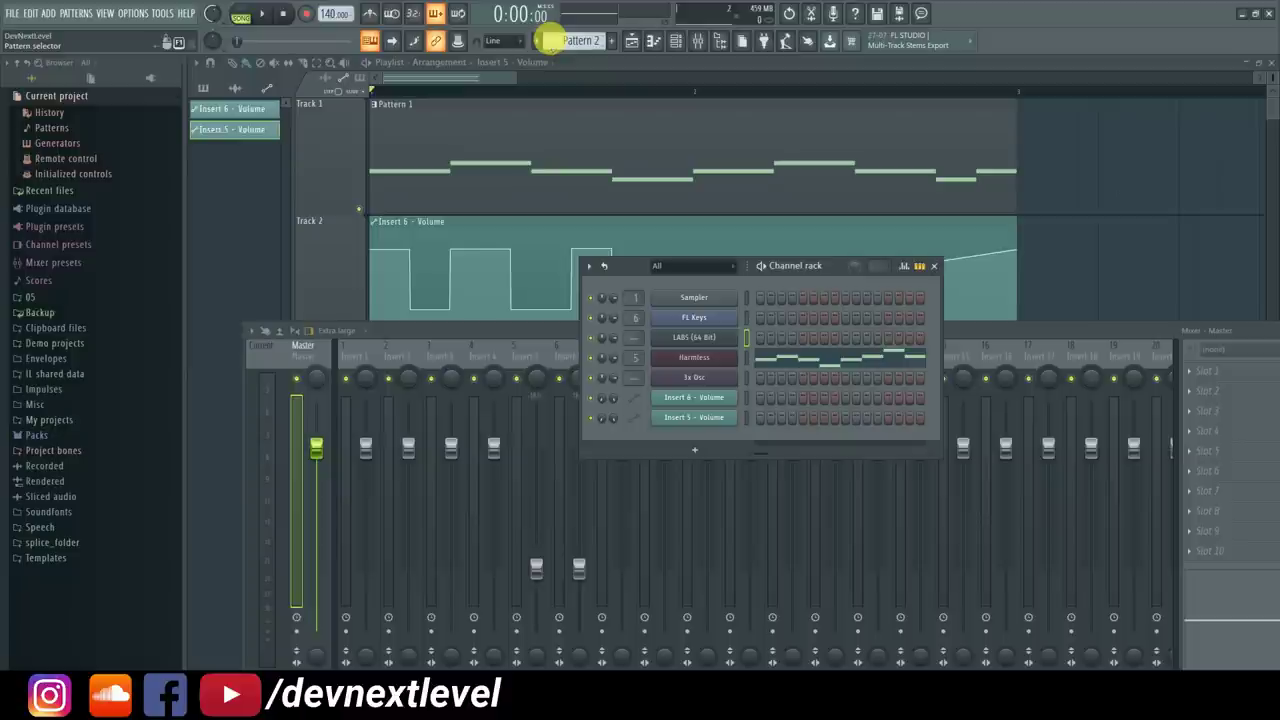
# Start Pattern 3 and place four evenly spaced E6 notes, one per beat, in the LABS piano roll
pyautogui.scroll(1, 553, 41)
pyautogui.rightClick(710, 341)
pyautogui.click(768, 338)
pyautogui.moveTo(246, 330); pyautogui.dragTo(207, 335)
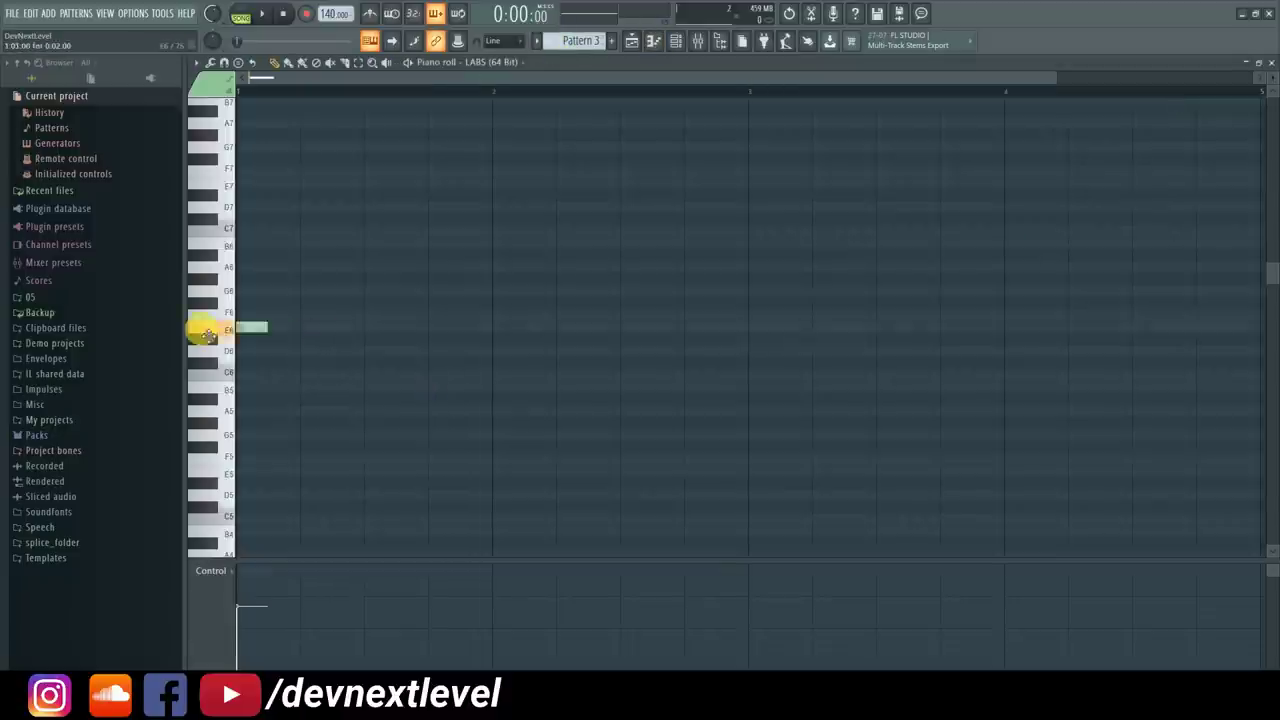
pyautogui.click(308, 328)
pyautogui.click(372, 328)
pyautogui.click(436, 328)
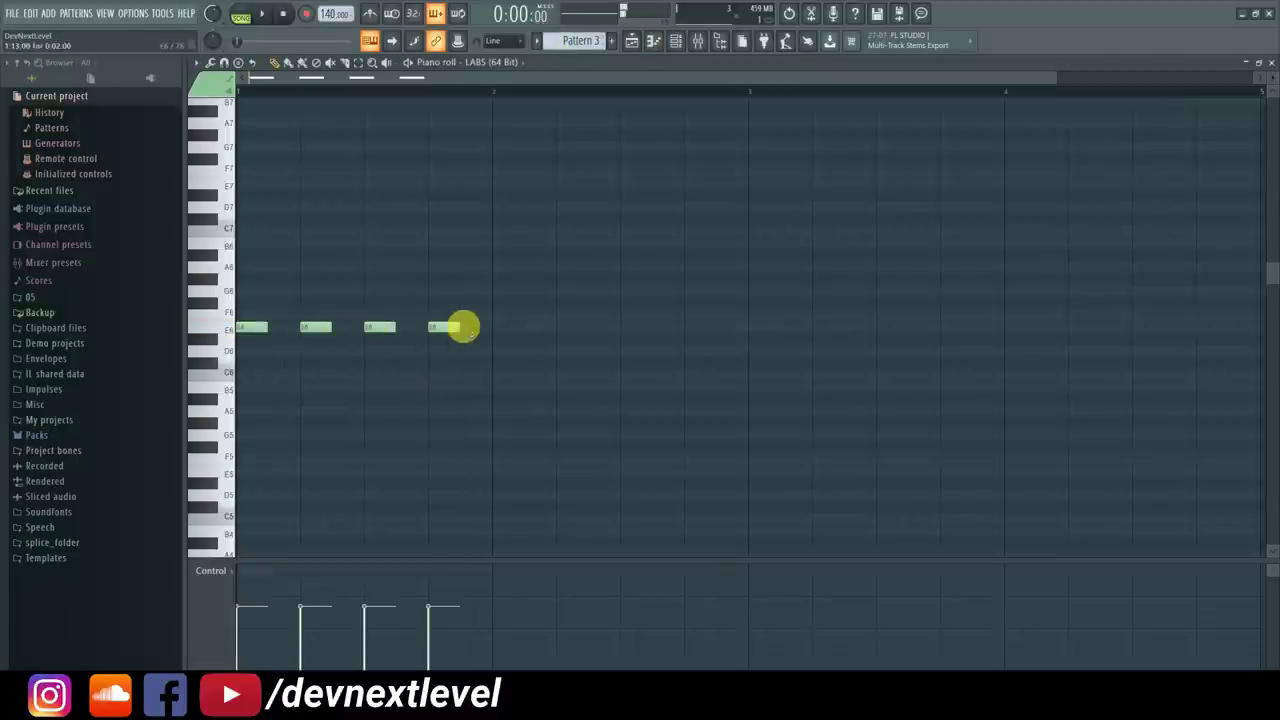
# Place two consecutive Pattern 3 clips on playlist Track 5, filling bars 1 and 2, and clear the selection
pyautogui.click(640, 46)
pyautogui.click(390, 608)
pyautogui.click(776, 604)
pyautogui.scroll(-1, 886, 394)
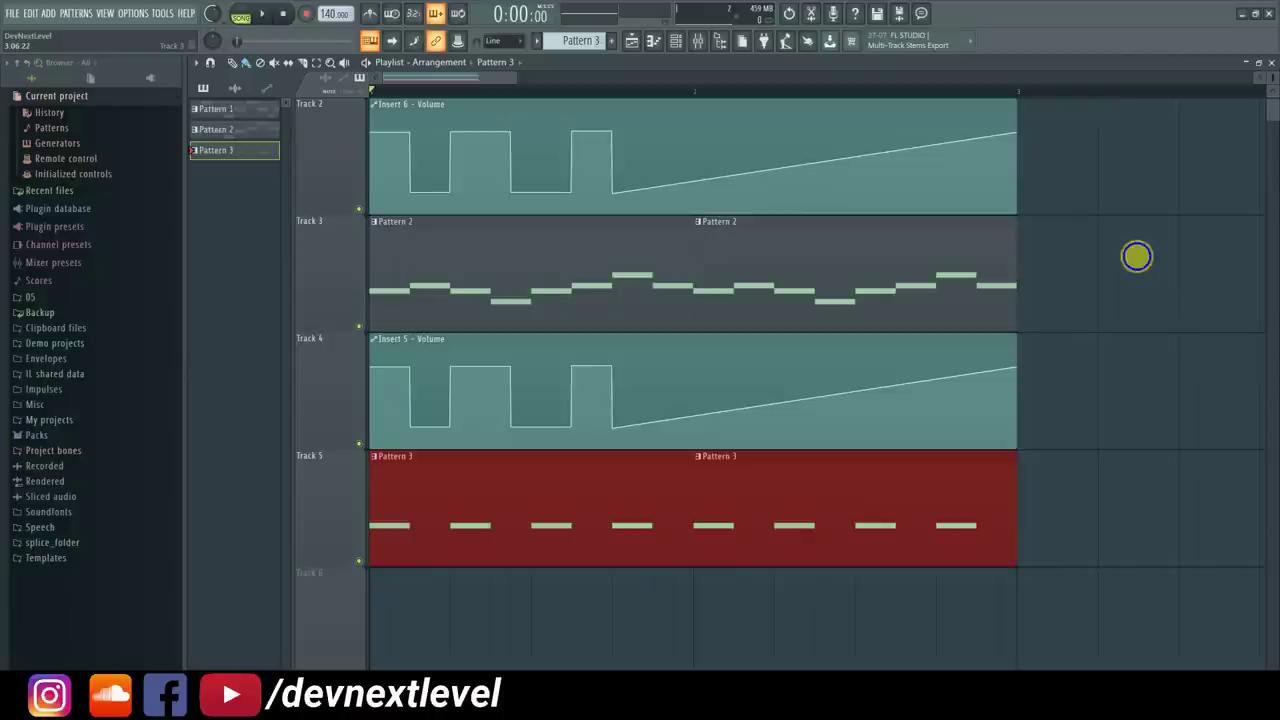
pyautogui.keyDown('ctrl'); pyautogui.click(1137, 257); pyautogui.keyUp('ctrl')
# Reopen the LABS window to check the Tune control, and close it
pyautogui.click(676, 40)
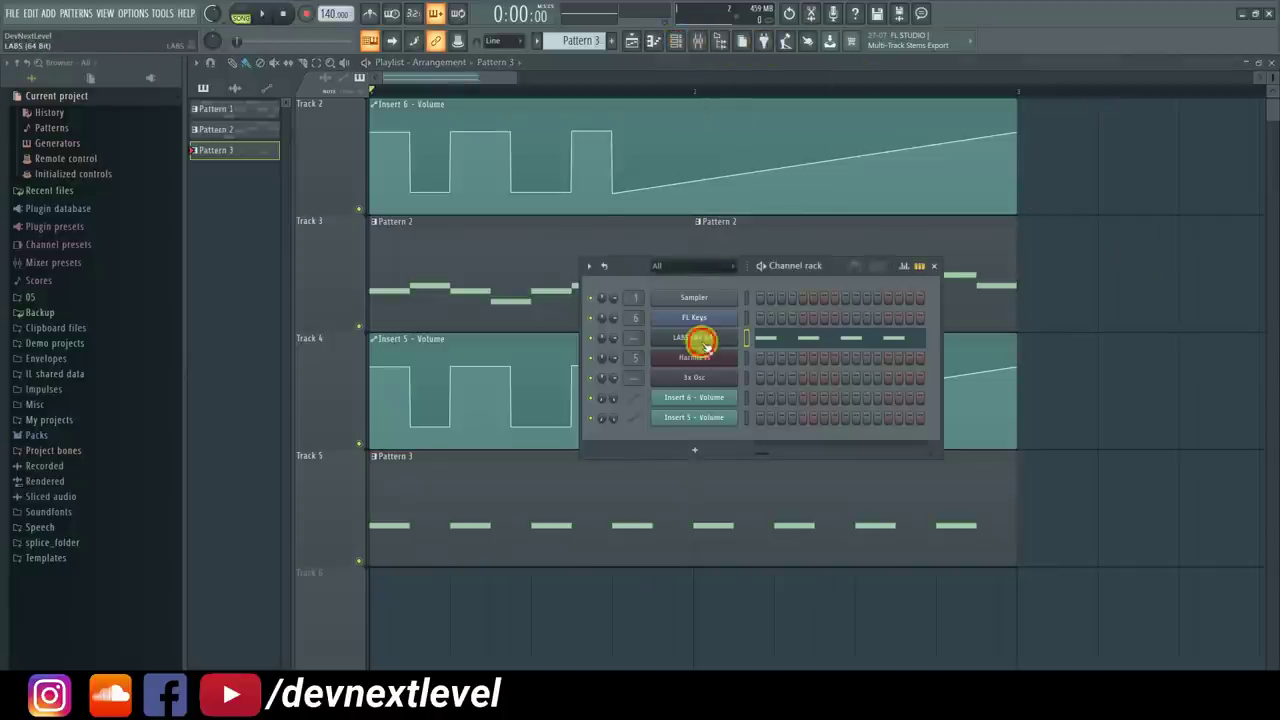
pyautogui.click(700, 343)
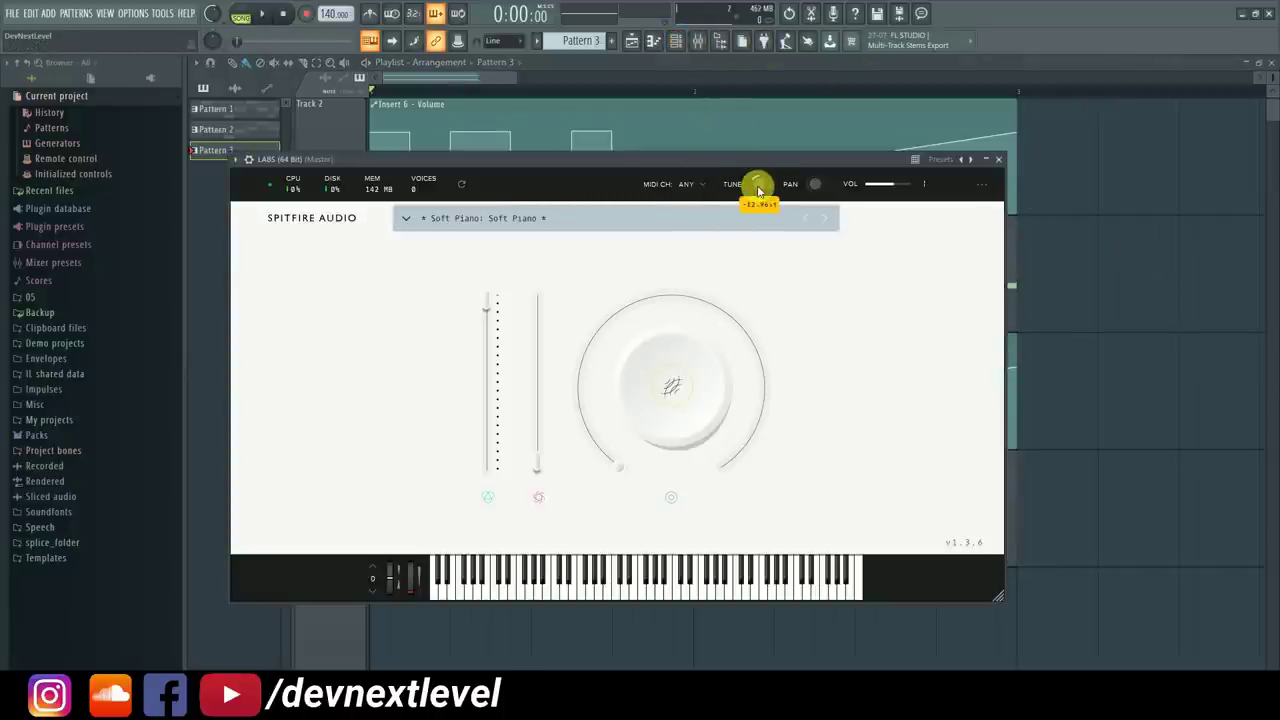
pyautogui.click(1001, 161)
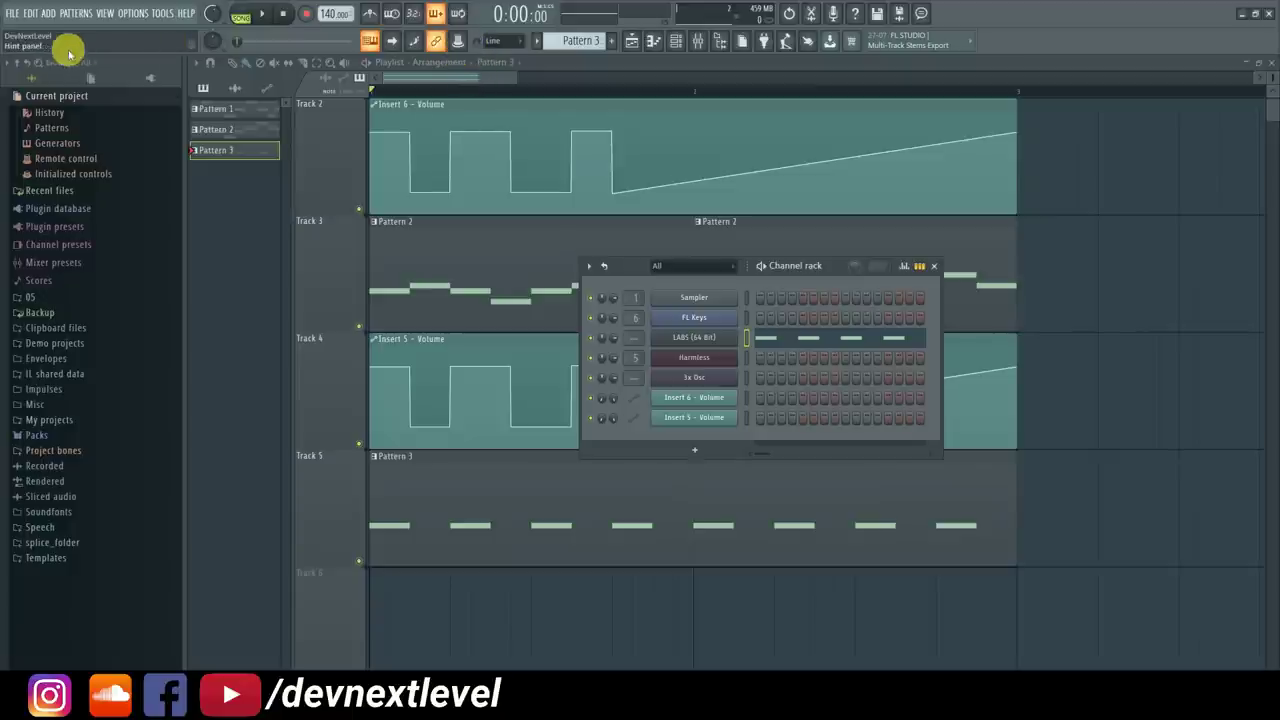
# Create automation clips for the last tweaked parameters and remove the Harmless target mixer track clip from Track 7
pyautogui.rightClick(459, 44)
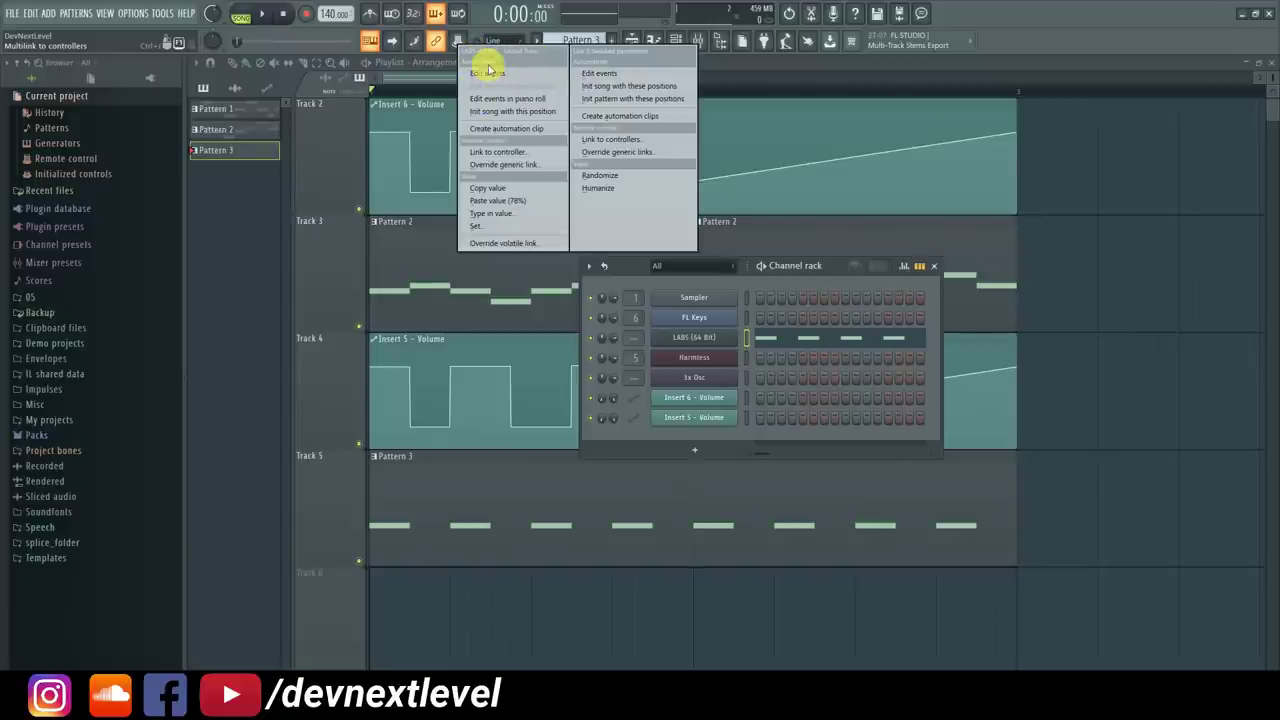
pyautogui.click(641, 121)
pyautogui.scroll(-3, 1051, 391)
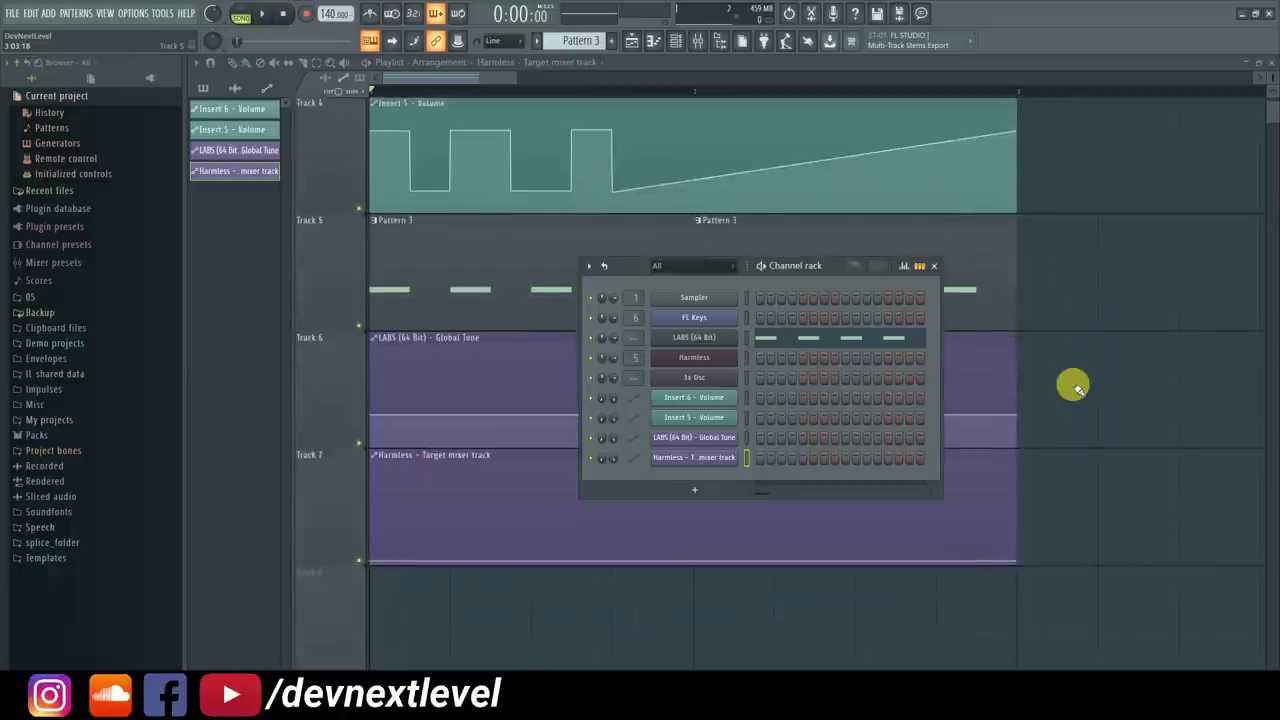
pyautogui.click(934, 265)
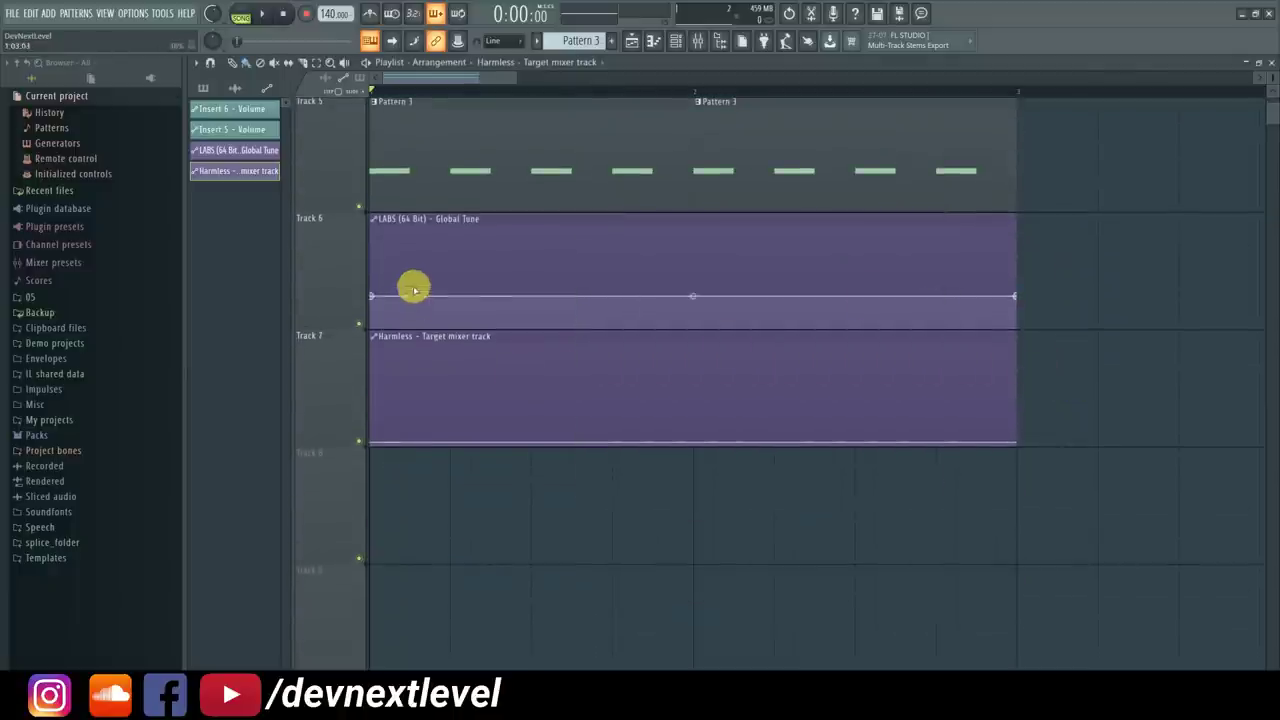
pyautogui.rightClick(493, 425)
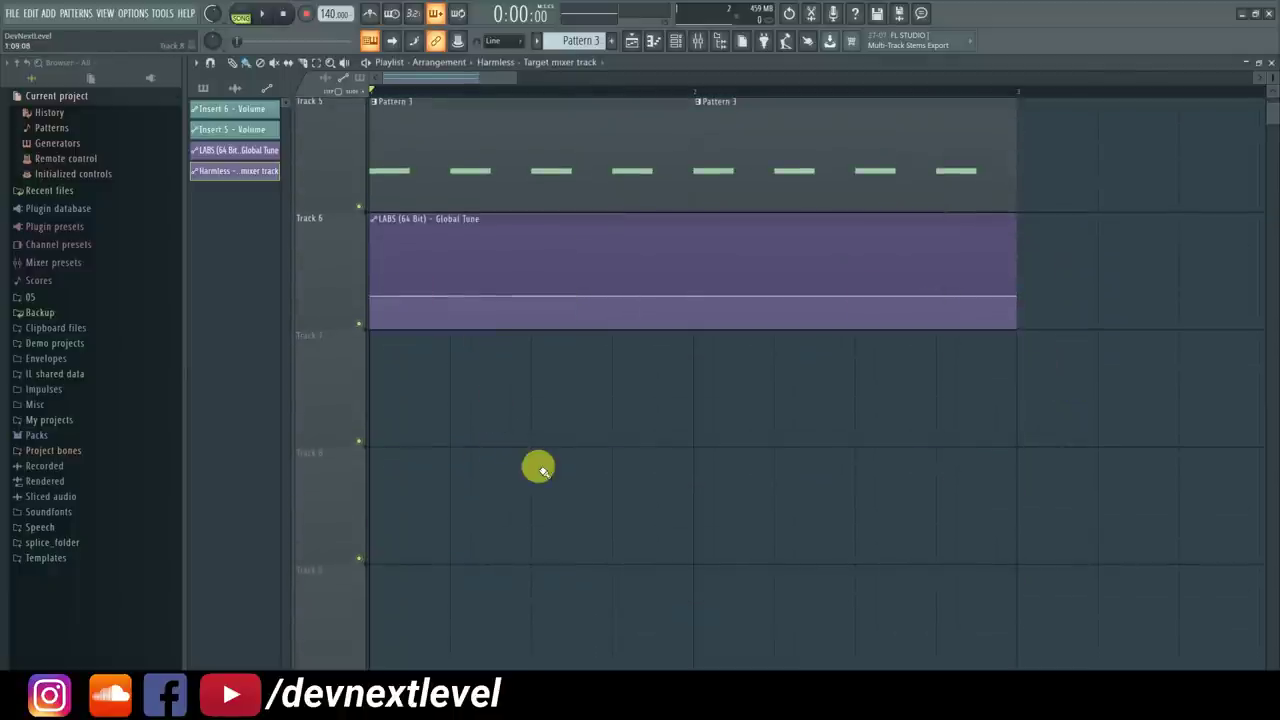
# Add points to the LABS Global Tune automation clip on Track 6, forming an irregular stepped curve that extends into bar 2
pyautogui.scroll(1, 560, 500)
pyautogui.click(405, 378)
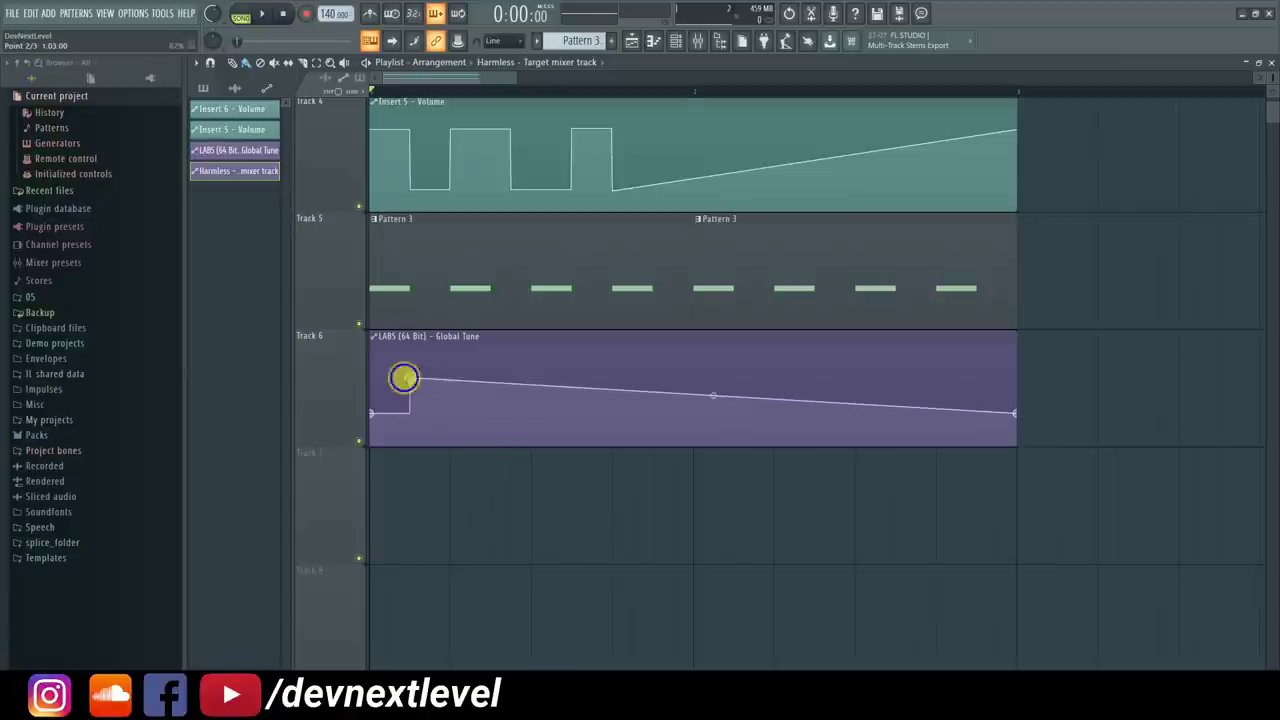
pyautogui.click(447, 422)
pyautogui.click(490, 369)
pyautogui.click(531, 387)
pyautogui.click(531, 404)
pyautogui.click(571, 413)
pyautogui.click(612, 380)
pyautogui.click(632, 413)
pyautogui.click(673, 367)
pyautogui.click(713, 435)
pyautogui.click(733, 369)
pyautogui.click(794, 416)
pyautogui.click(800, 383)
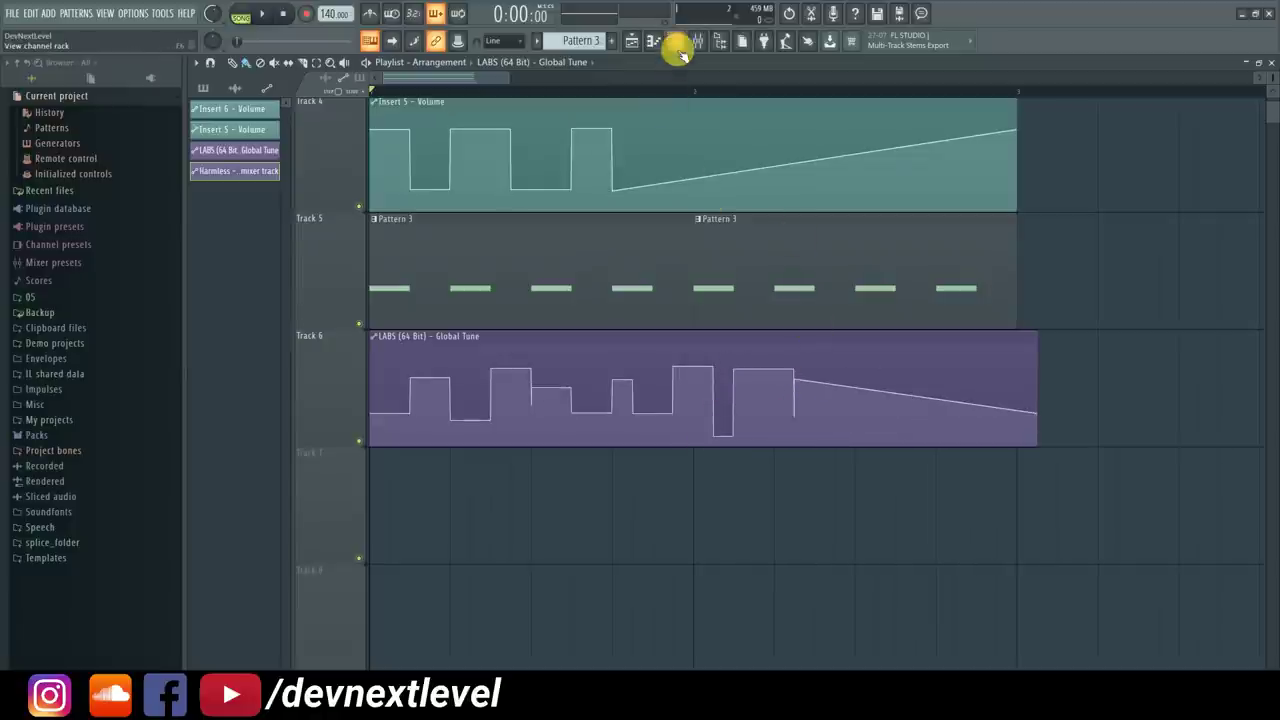
# Solo Track 5, enable the Global Tune automation on Track 6 alongside it, and open the LABS window
pyautogui.rightClick(360, 323)
pyautogui.click(360, 441)
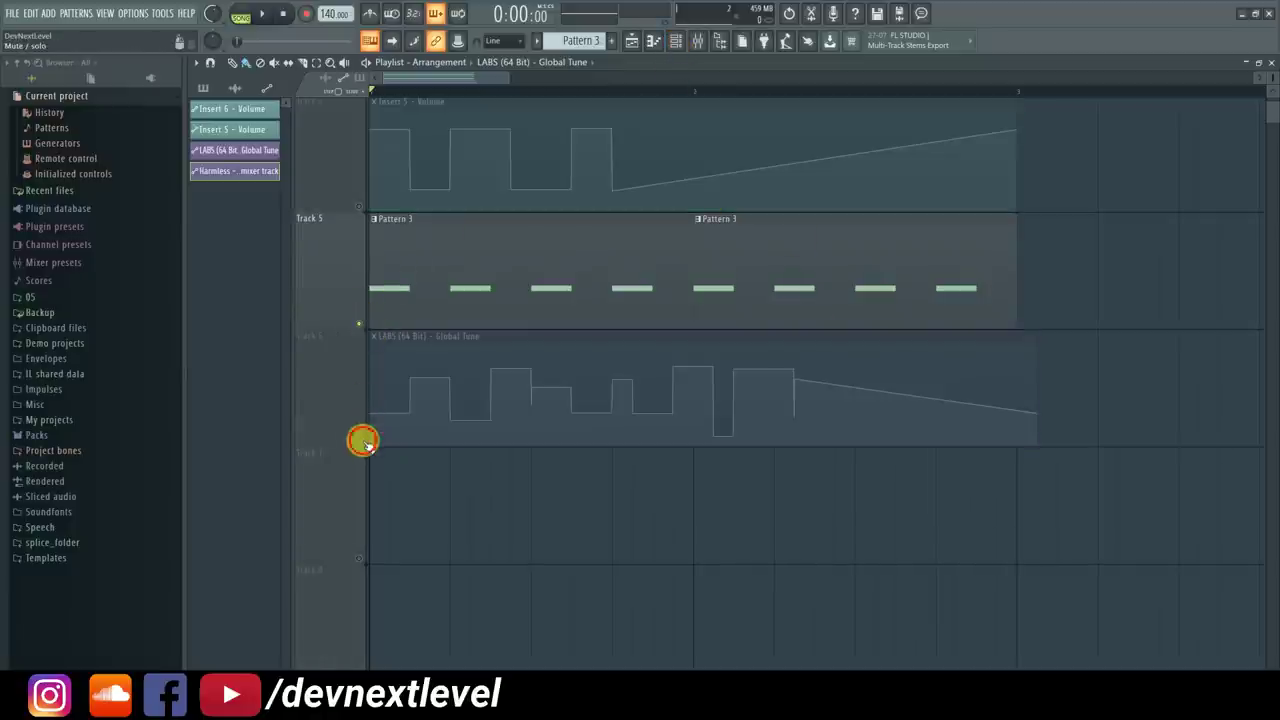
pyautogui.click(677, 43)
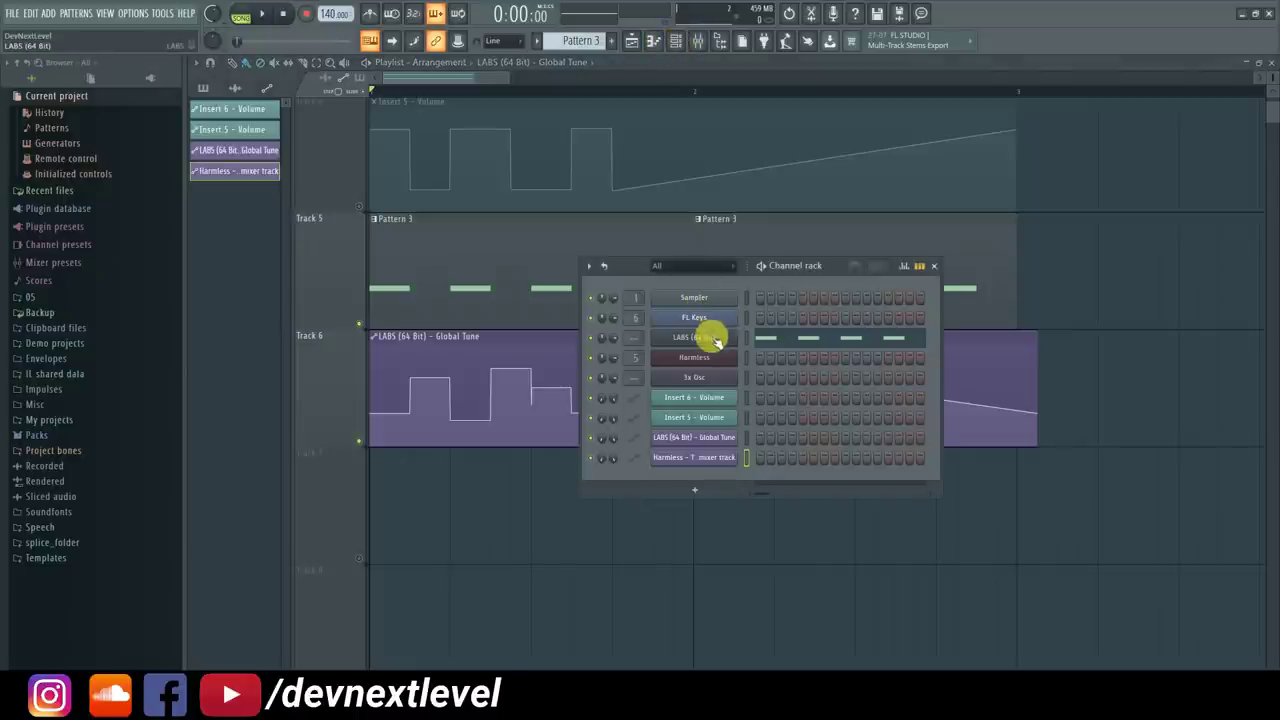
pyautogui.click(712, 339)
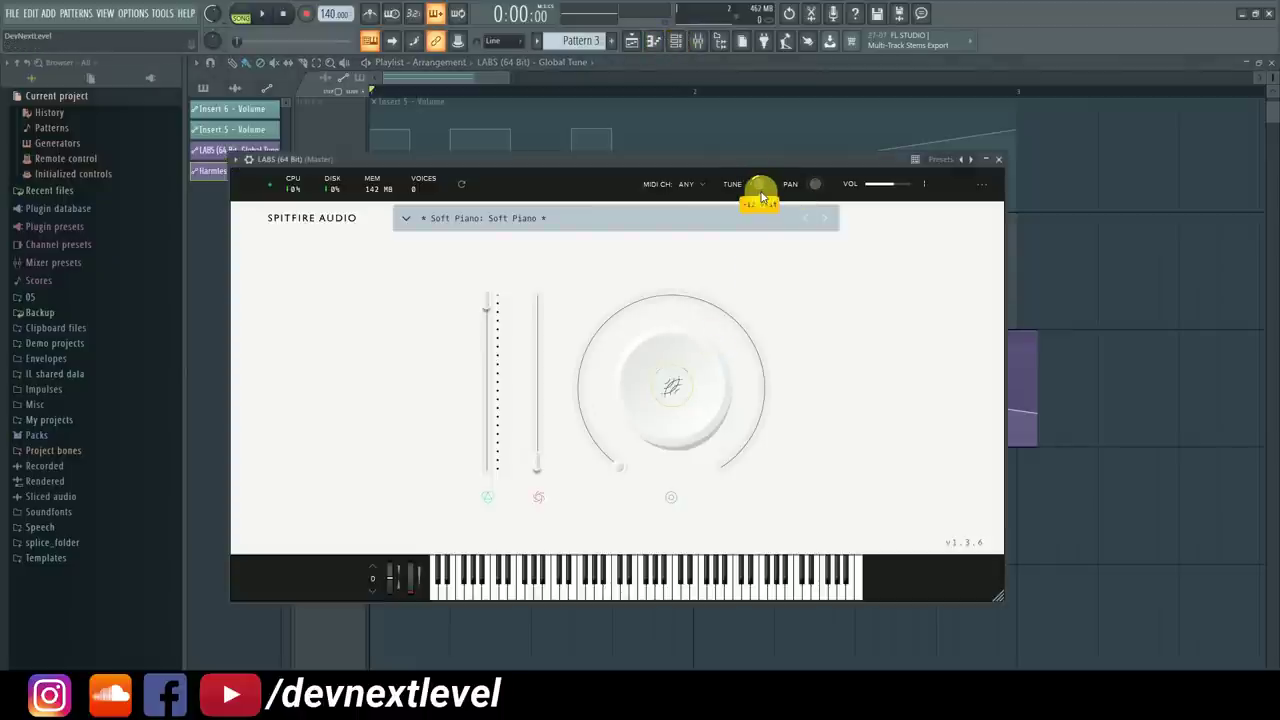
# Play Tracks 5 and 6 to compare the LABS Tune knob with its automation curve, and close the plugin and channel rack
pyautogui.press('space')
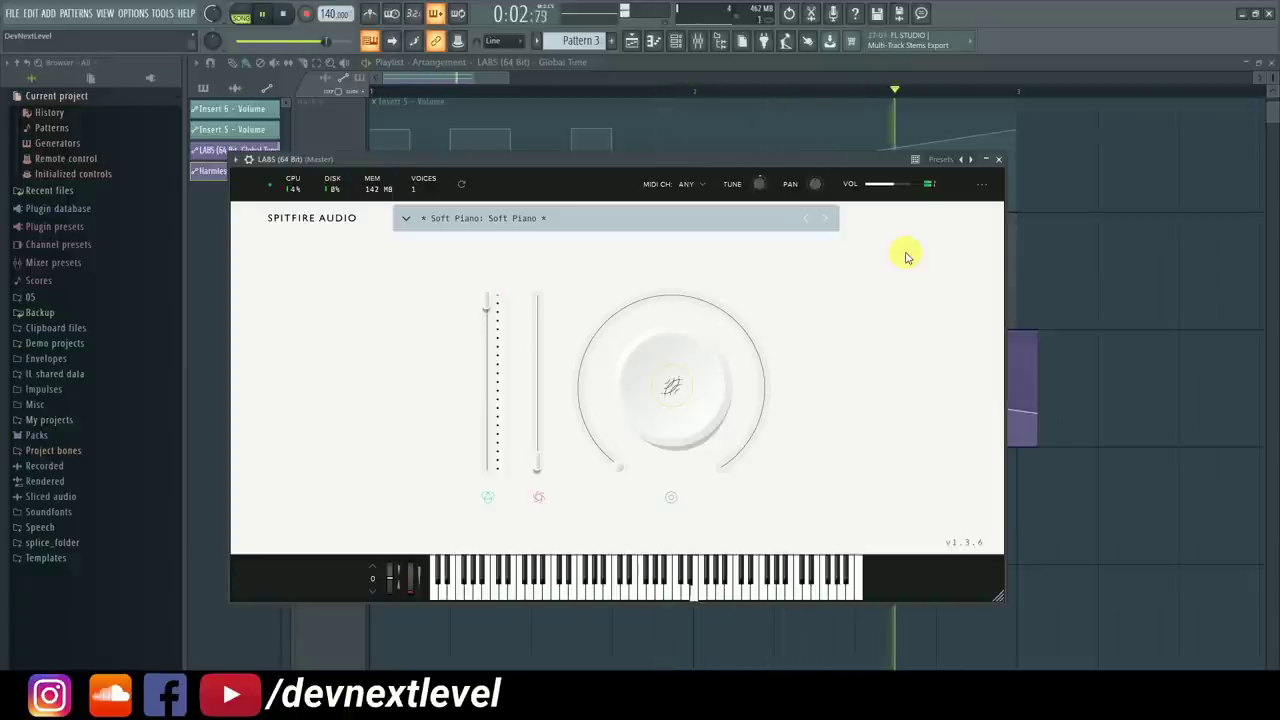
pyautogui.moveTo(729, 161); pyautogui.dragTo(655, 505)
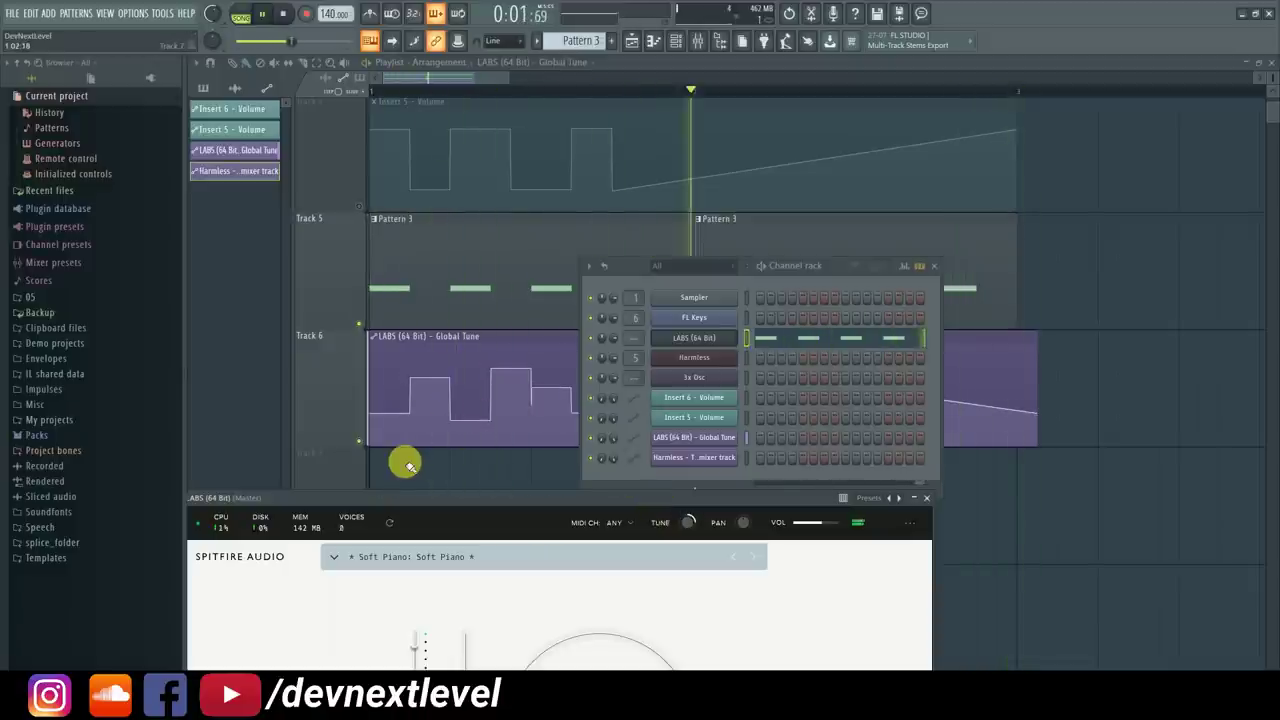
pyautogui.press('space')
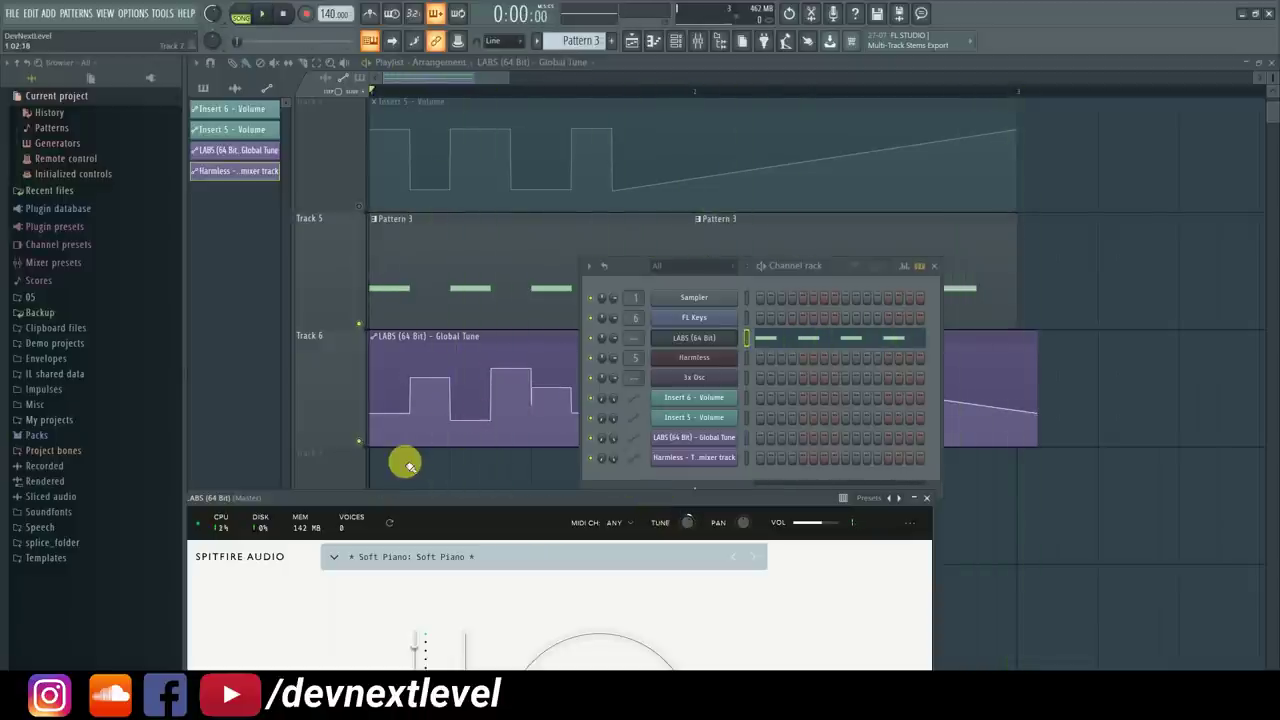
pyautogui.click(928, 500)
pyautogui.click(933, 266)
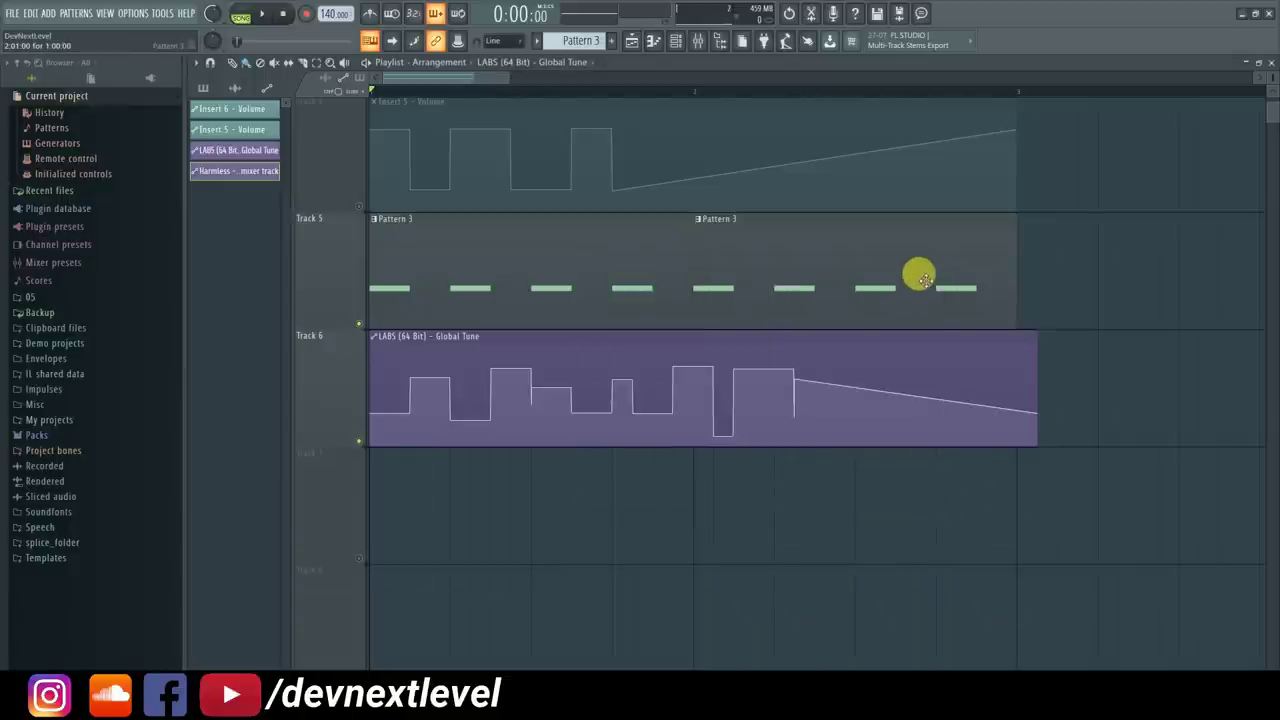
# Delete the Pattern 2, Insert 5 volume and Pattern 3 clips from playlist Tracks 3 to 5
pyautogui.scroll(3, 1006, 480)
pyautogui.rightClick(960, 410)
pyautogui.rightClick(680, 506)
pyautogui.rightClick(634, 611)
pyautogui.rightClick(894, 620)
pyautogui.rightClick(600, 405)
# Enable Tracks 1 and 2 and play Pattern 1 with its Insert 6 volume automation
pyautogui.click(359, 207)
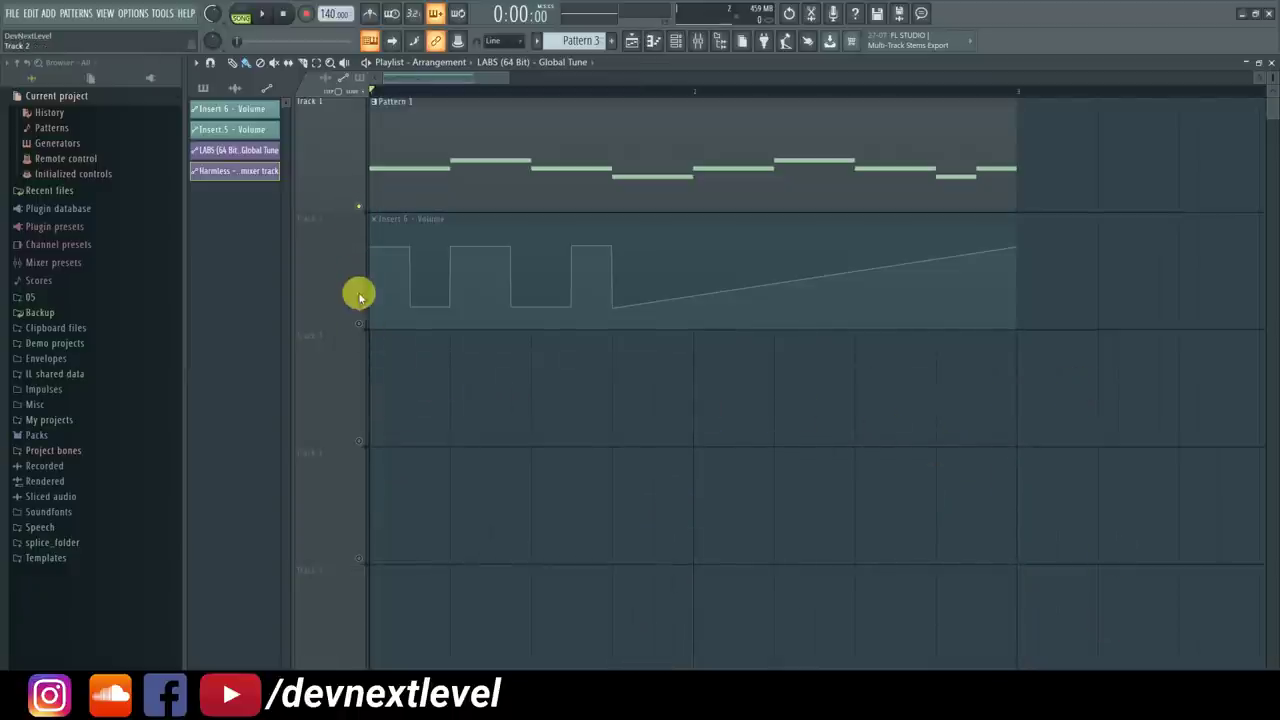
pyautogui.click(359, 324)
pyautogui.press('space')
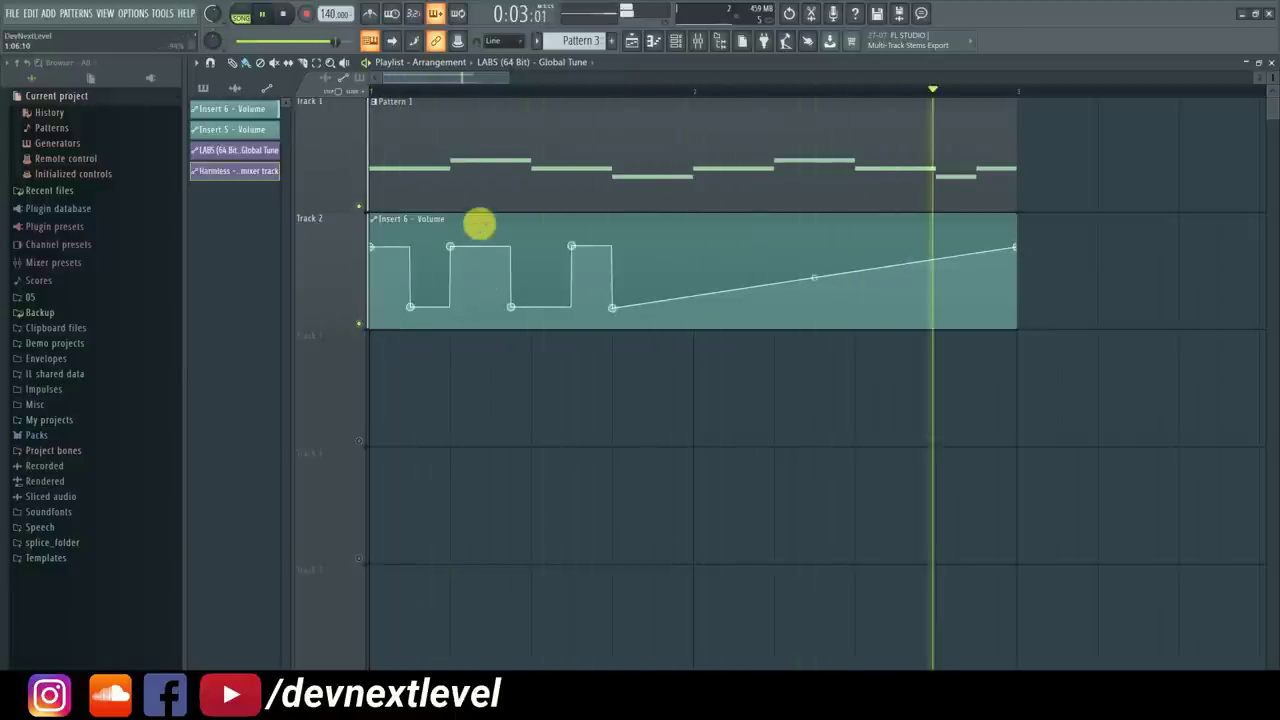
pyautogui.press('space')
# Copy the Pattern 1 melody one octave lower and half a beat later, and delete the copied note past bar 2
pyautogui.doubleClick(429, 166)
pyautogui.moveTo(846, 166); pyautogui.dragTo(240, 396)
pyautogui.moveTo(249, 254); pyautogui.dragTo(285, 400)
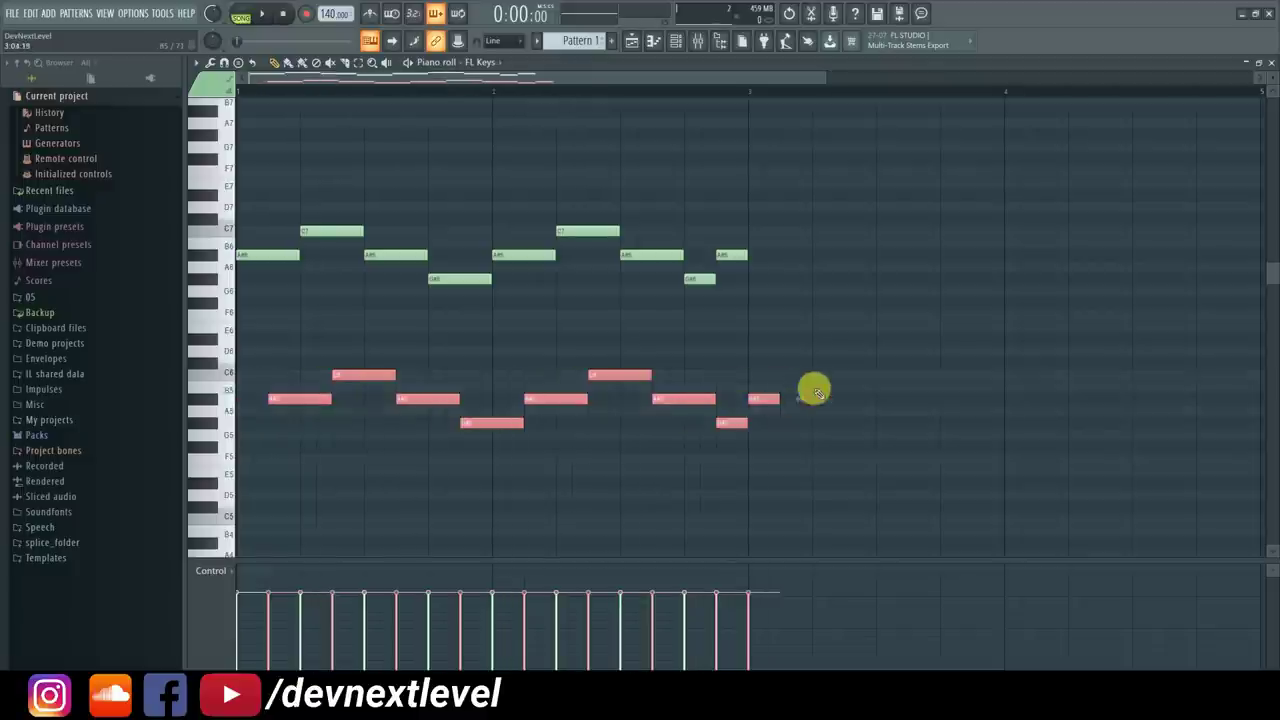
pyautogui.keyDown('ctrl'); pyautogui.click(818, 387); pyautogui.keyUp('ctrl')
pyautogui.rightClick(763, 399)
# Play the layered Pattern 1 melody and return to the playlist
pyautogui.press('space')
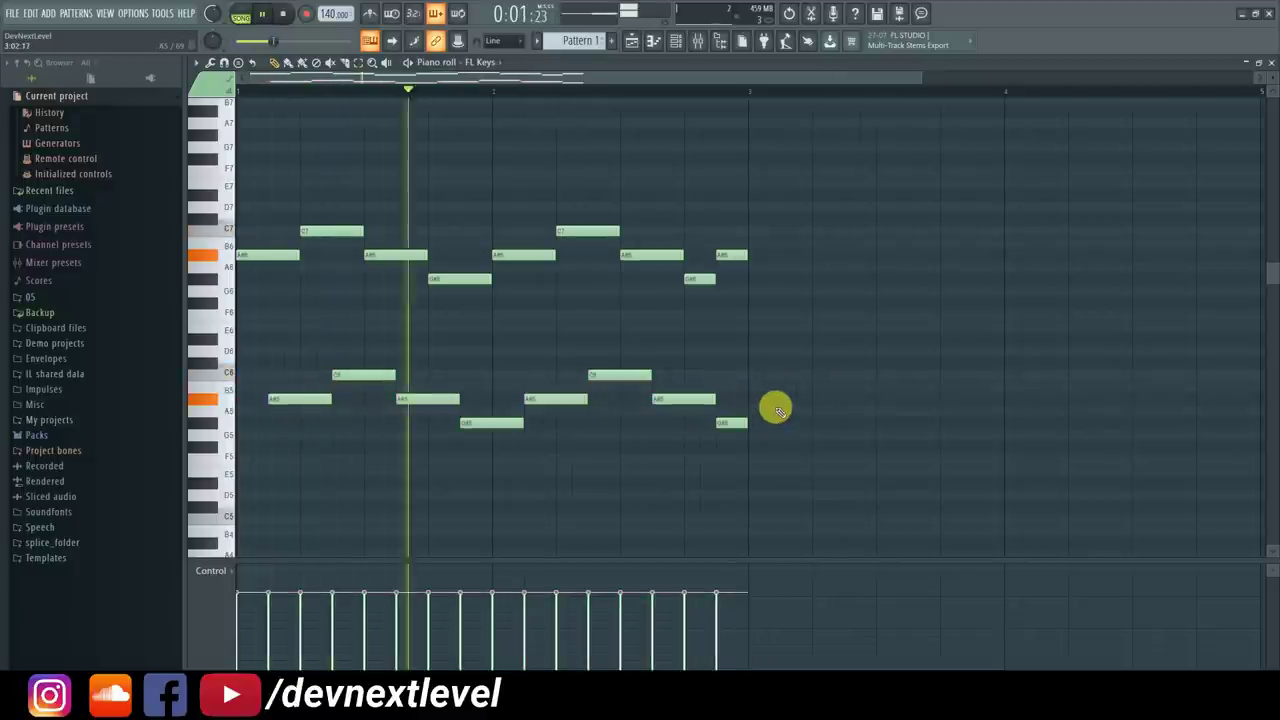
pyautogui.click(630, 42)
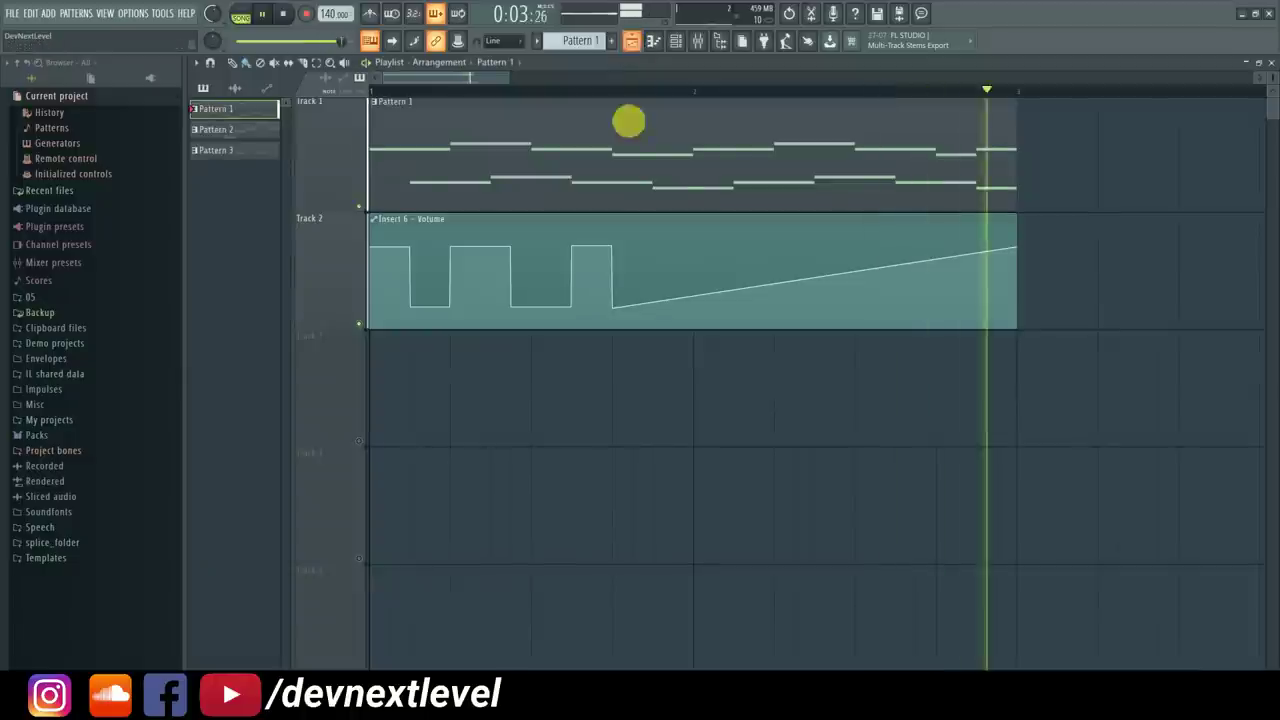
pyautogui.press('space')
# Delete all intermediate points from the Insert 6 volume automation clip to flatten its curve
pyautogui.rightClick(616, 311)
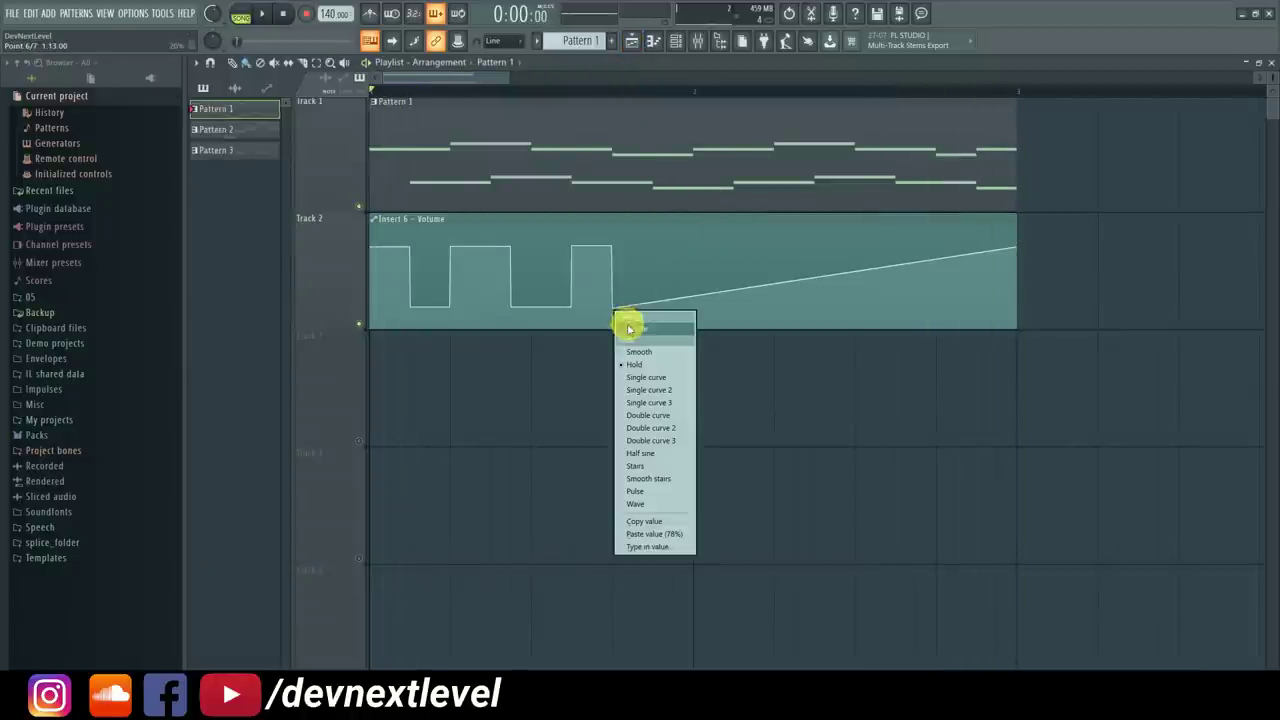
pyautogui.click(630, 326)
pyautogui.rightClick(571, 247)
pyautogui.click(588, 265)
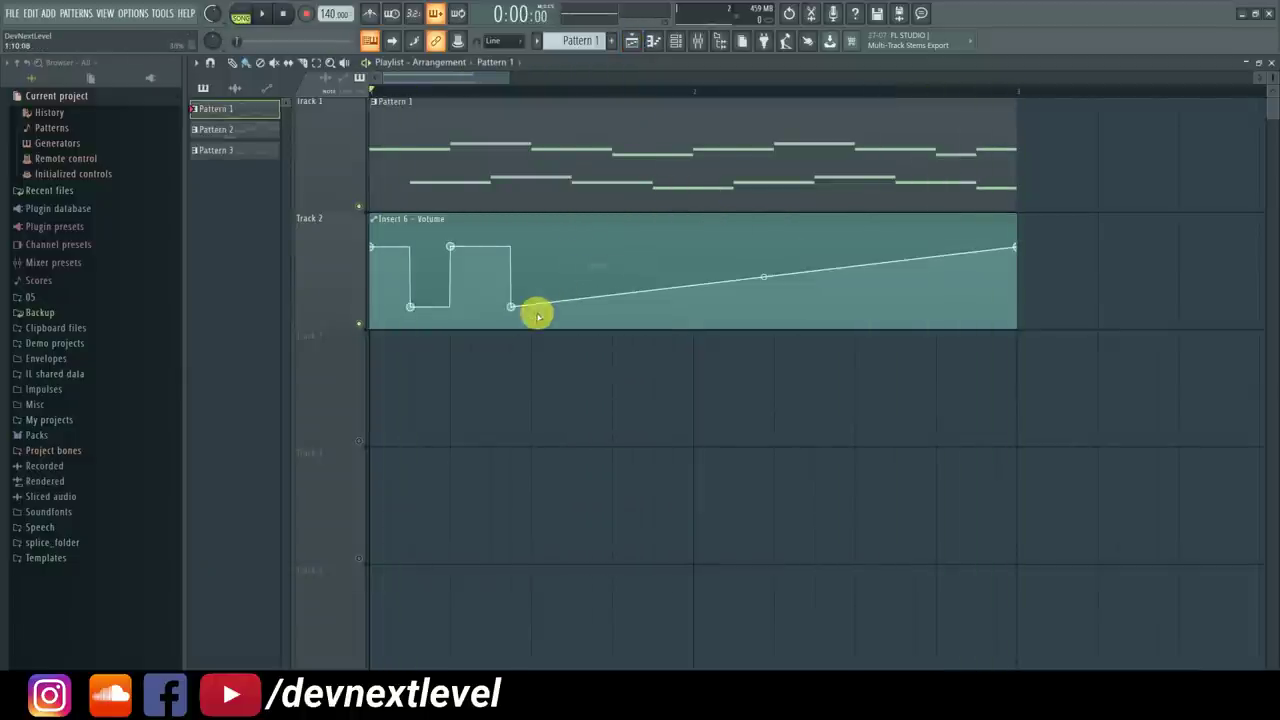
pyautogui.rightClick(512, 311)
pyautogui.click(533, 326)
pyautogui.rightClick(450, 248)
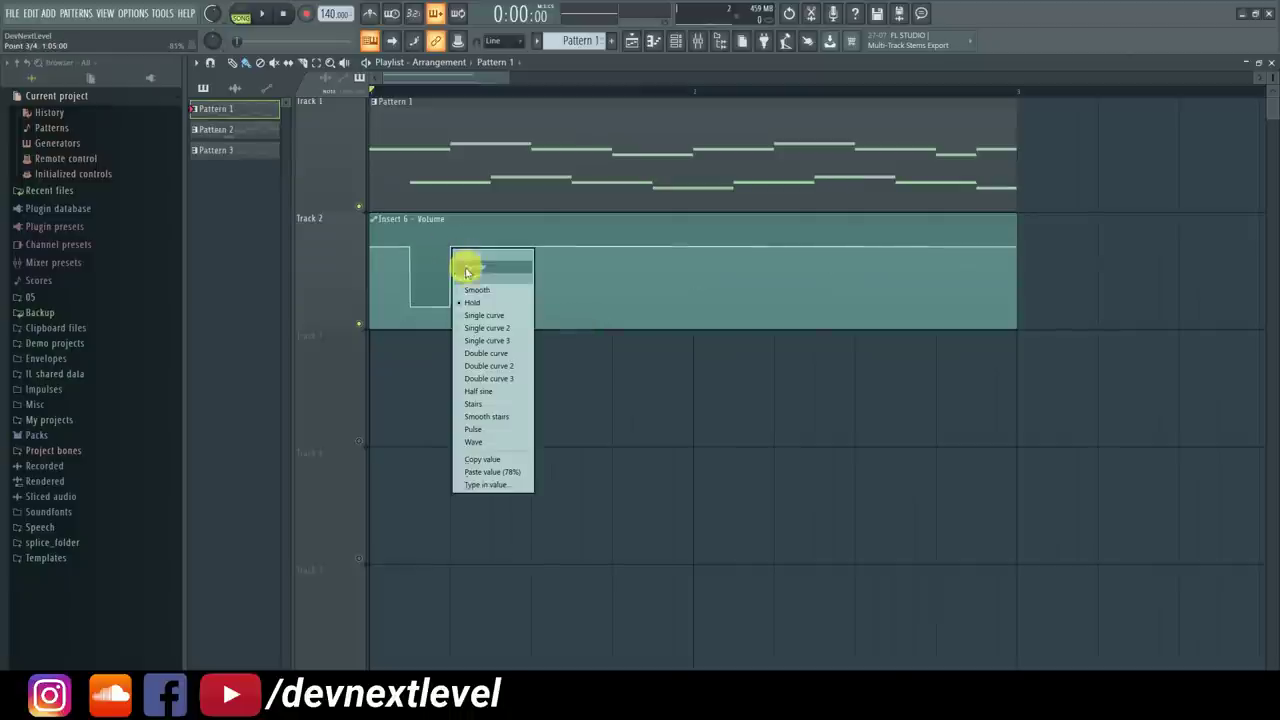
pyautogui.click(472, 272)
pyautogui.rightClick(412, 313)
pyautogui.click(430, 327)
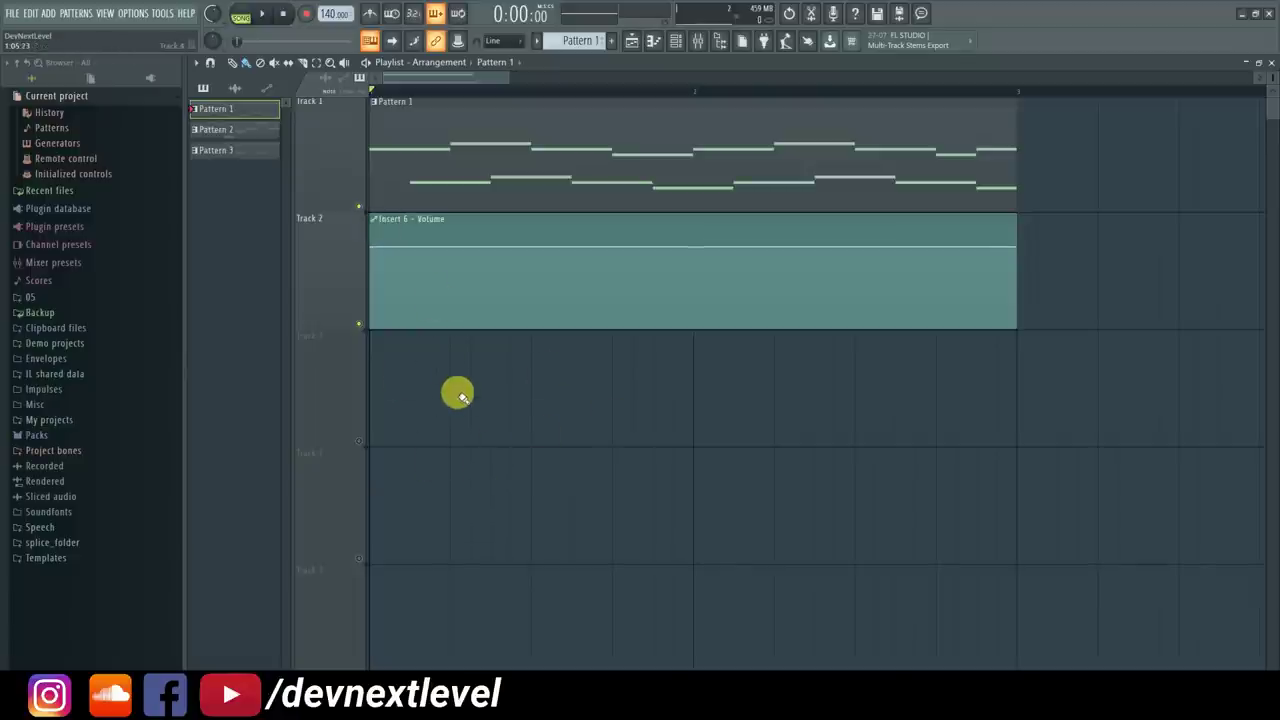
# Open the Create sequence articulator tool for the Insert 6 volume clip and redraw the attack levels of steps 3 to 7
pyautogui.click(379, 225)
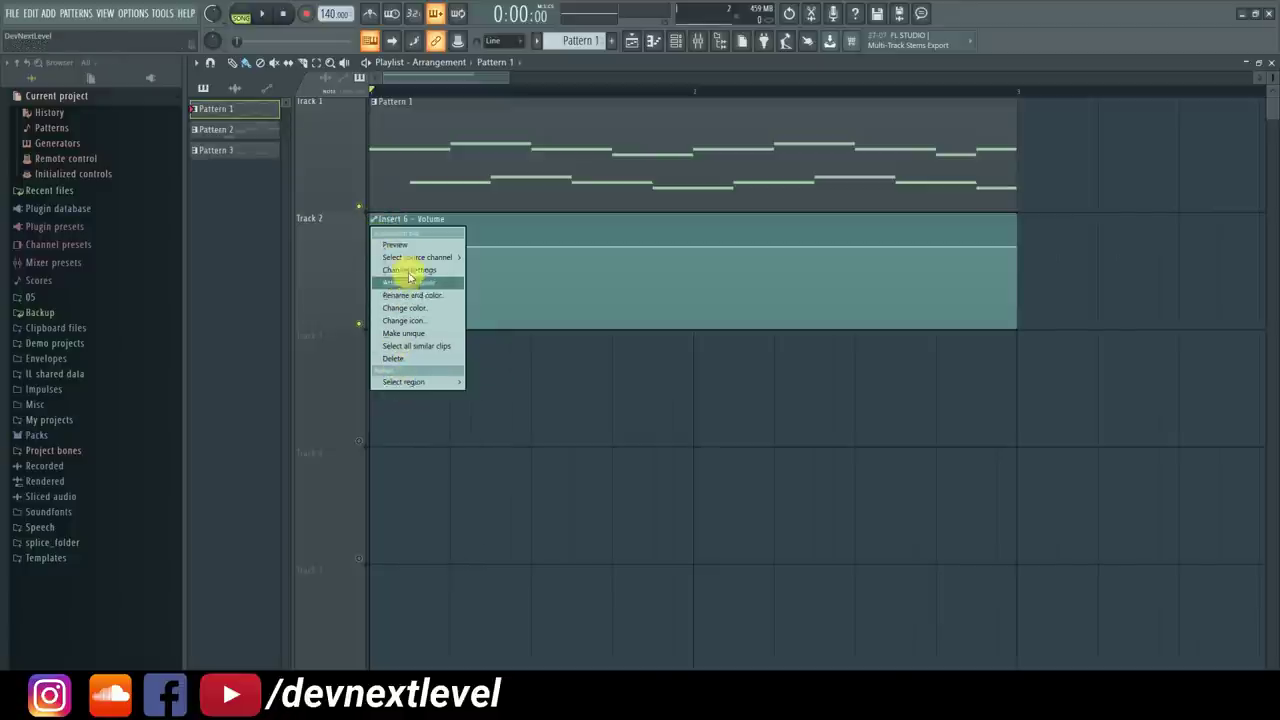
pyautogui.moveTo(415, 289)
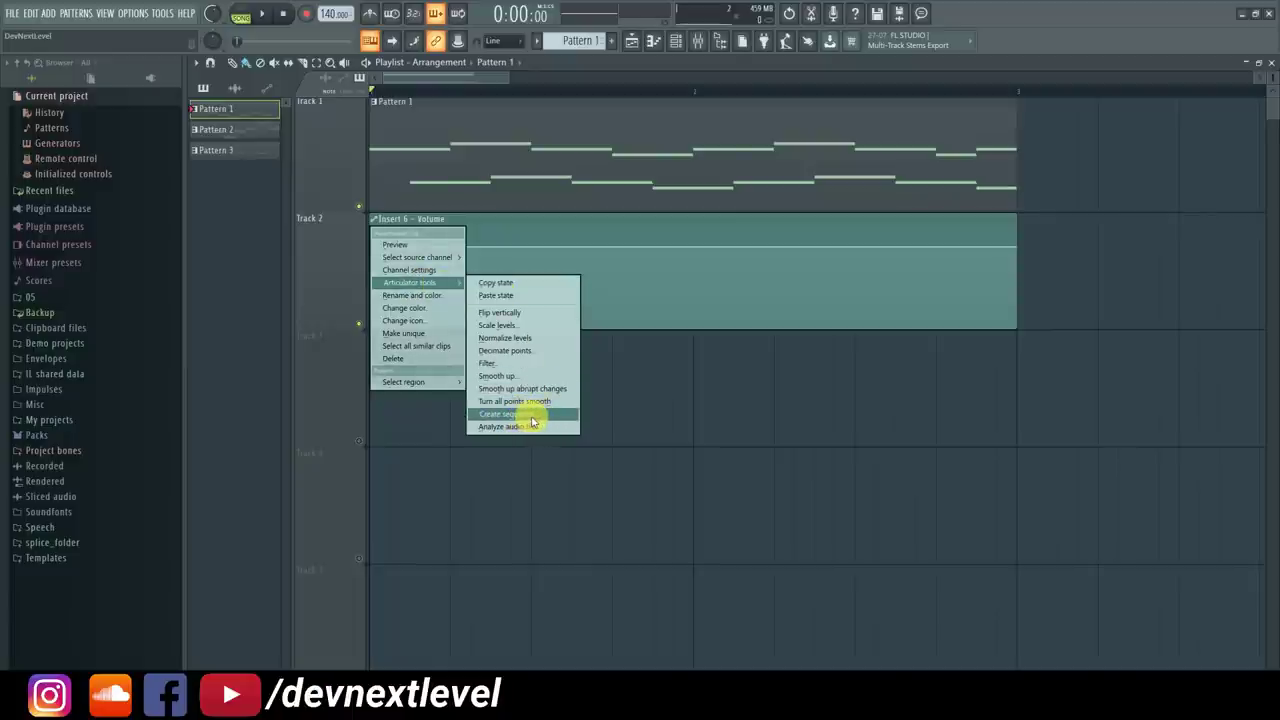
pyautogui.click(532, 416)
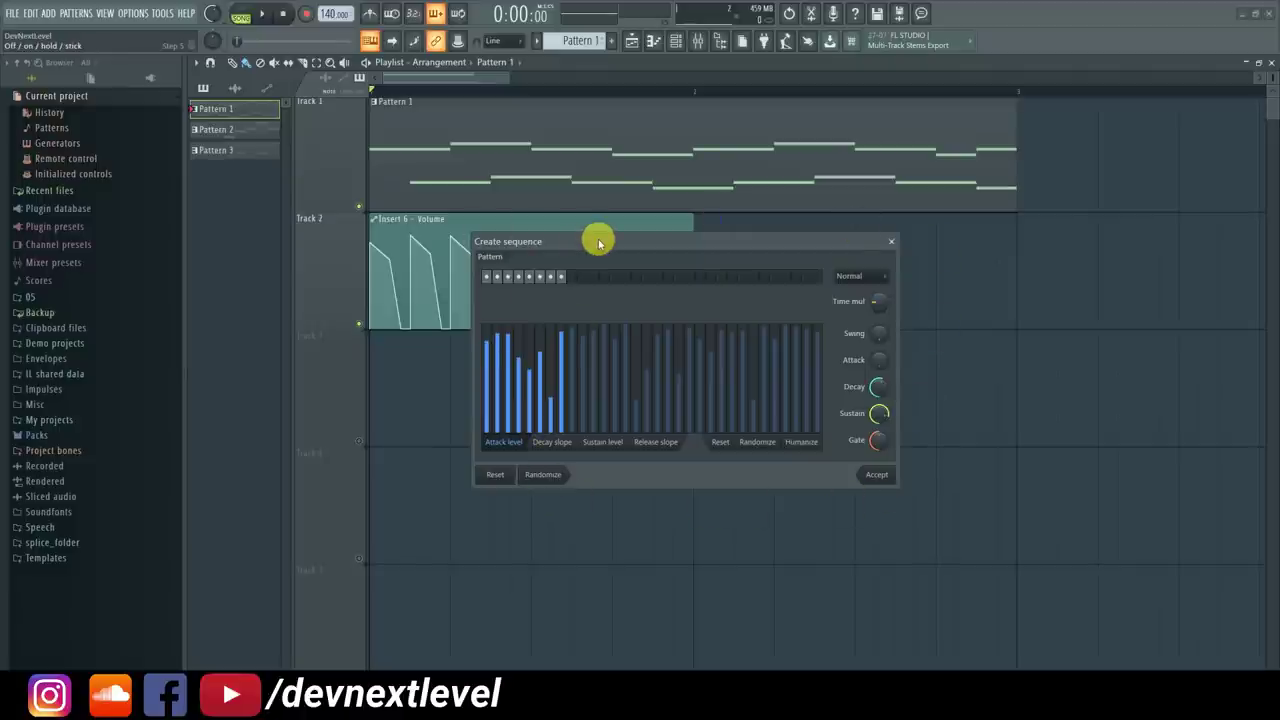
pyautogui.moveTo(595, 254); pyautogui.dragTo(504, 457)
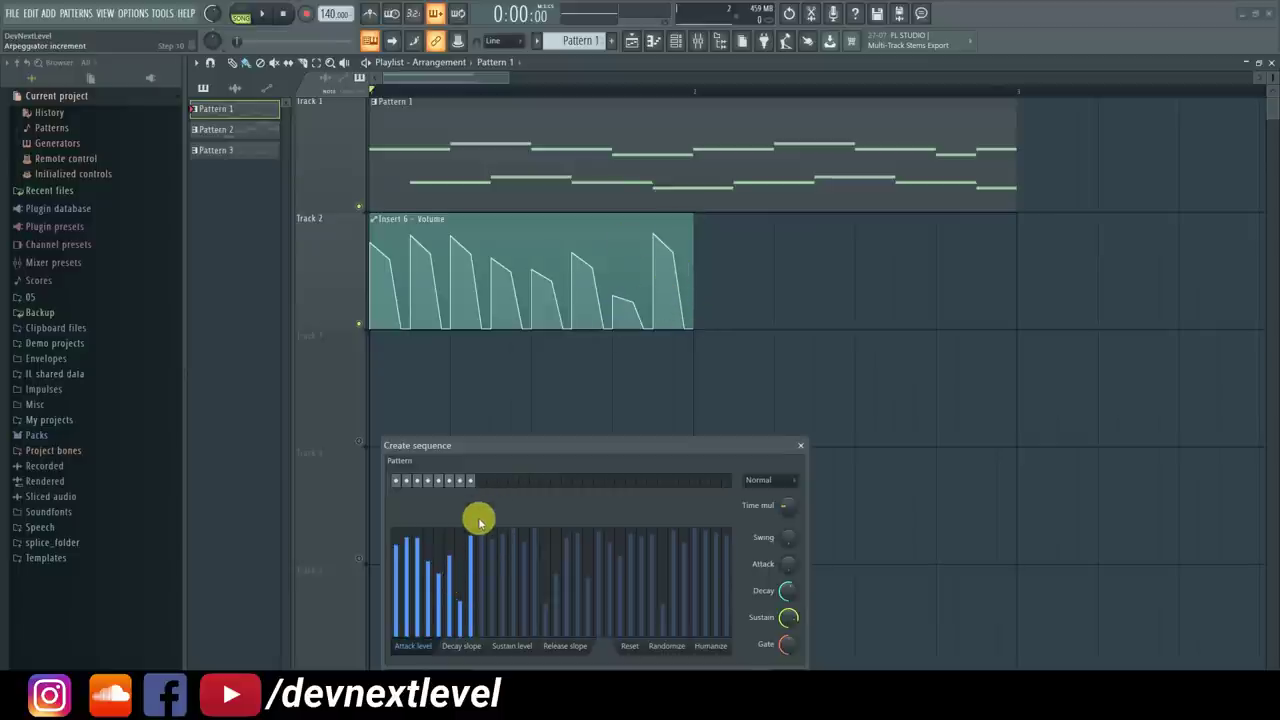
pyautogui.moveTo(445, 635)
pyautogui.mouseDown()
pyautogui.moveTo(451, 608)
pyautogui.moveTo(403, 543)
pyautogui.moveTo(451, 596)
pyautogui.mouseUp()
pyautogui.moveTo(477, 543)
pyautogui.mouseDown()
pyautogui.moveTo(480, 588)
pyautogui.moveTo(477, 557)
pyautogui.moveTo(463, 623)
pyautogui.moveTo(454, 542)
pyautogui.moveTo(437, 603)
pyautogui.moveTo(415, 572)
pyautogui.moveTo(429, 551)
pyautogui.moveTo(468, 575)
pyautogui.moveTo(480, 557)
pyautogui.moveTo(466, 537)
pyautogui.moveTo(451, 580)
pyautogui.mouseUp()
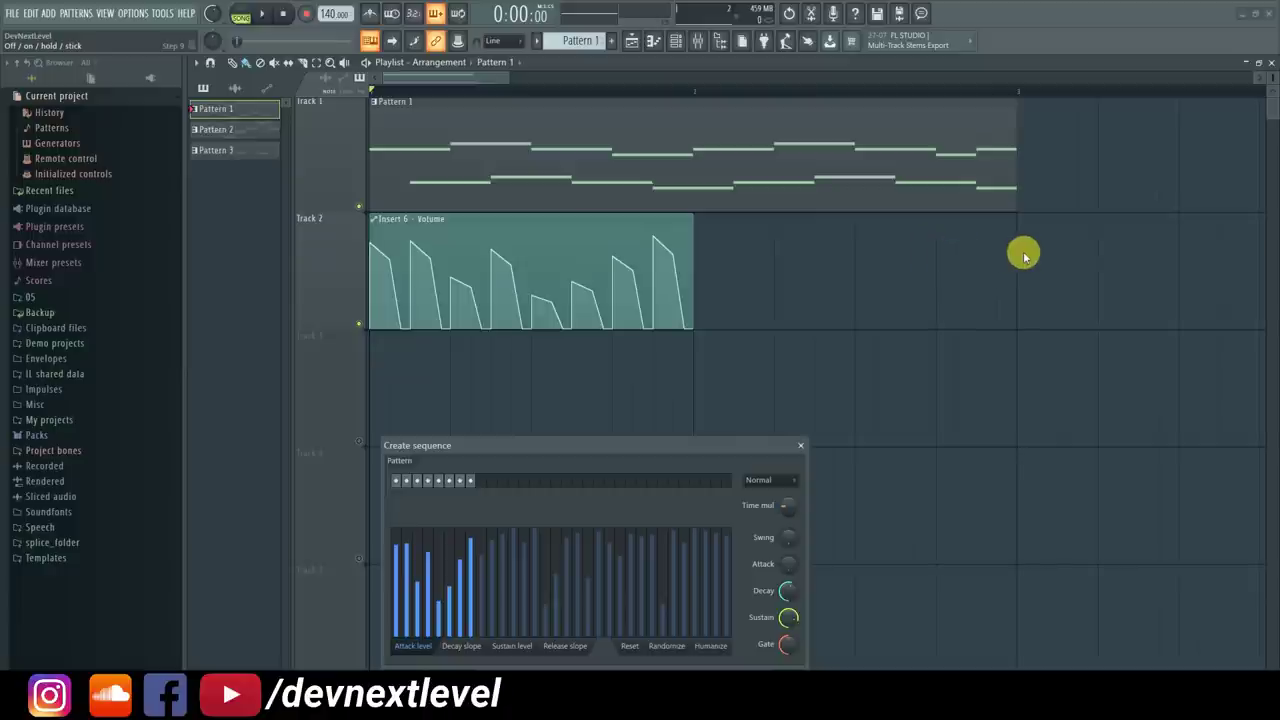
# Extend the sequence pattern to 16 active steps so the volume clip spans two bars
pyautogui.click(483, 484)
pyautogui.click(492, 483)
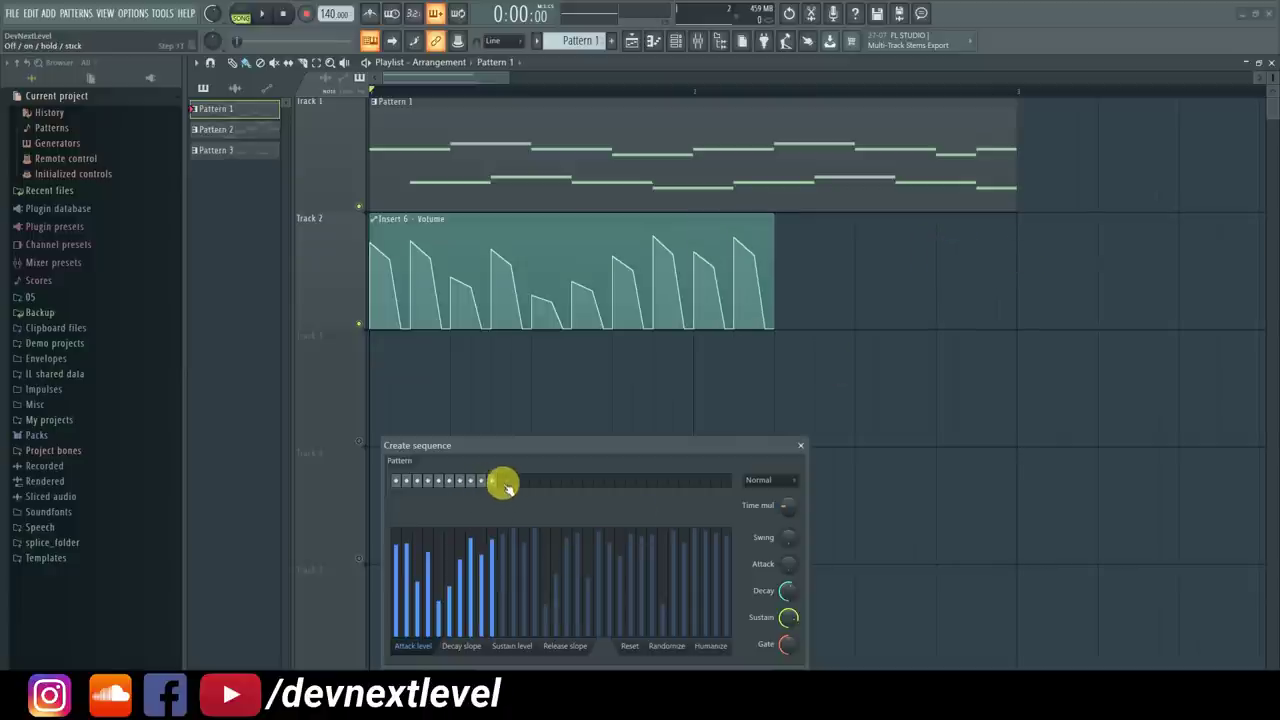
pyautogui.click(502, 483)
pyautogui.click(512, 483)
pyautogui.click(523, 483)
pyautogui.click(534, 483)
pyautogui.moveTo(543, 485); pyautogui.dragTo(630, 485)
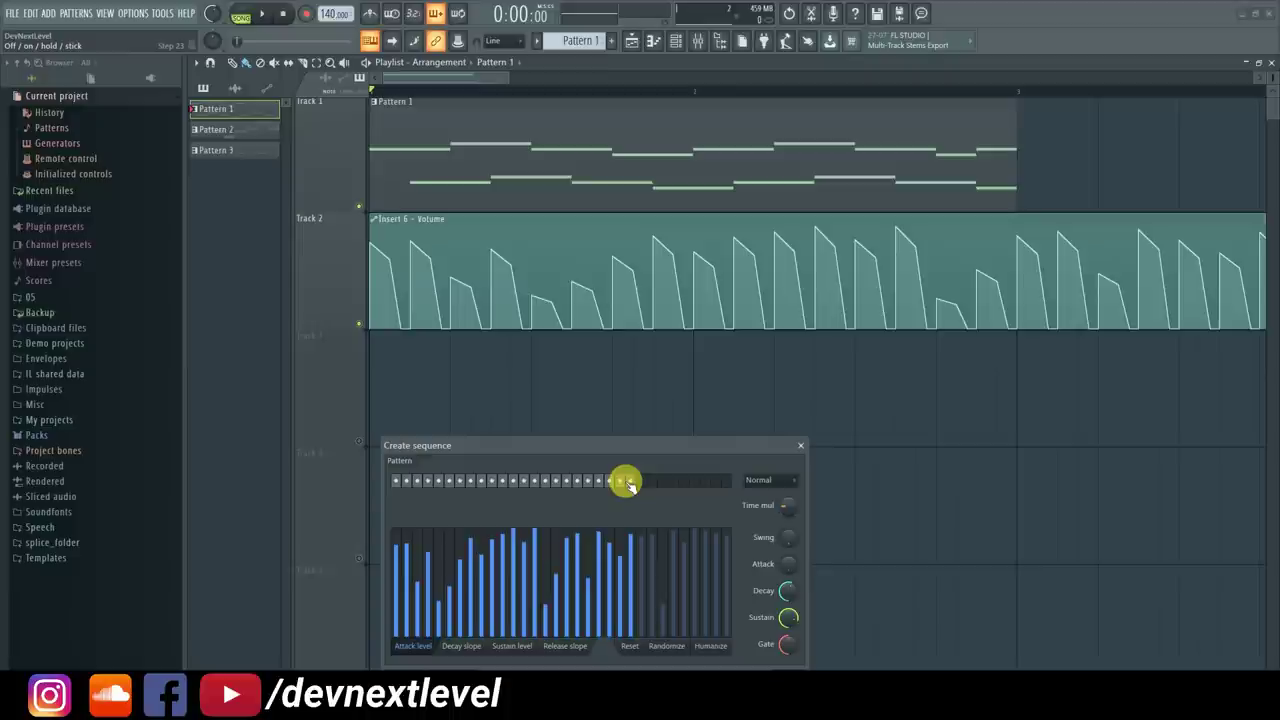
pyautogui.moveTo(625, 478); pyautogui.dragTo(543, 483)
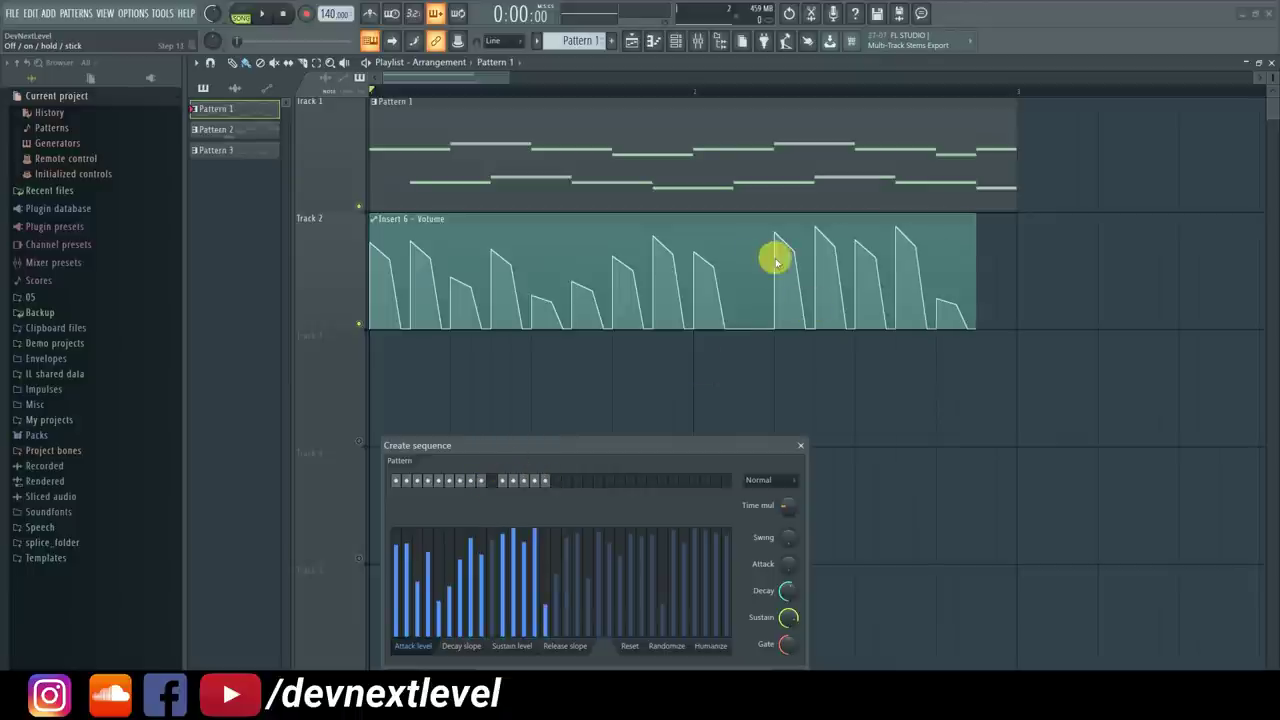
pyautogui.click(493, 484)
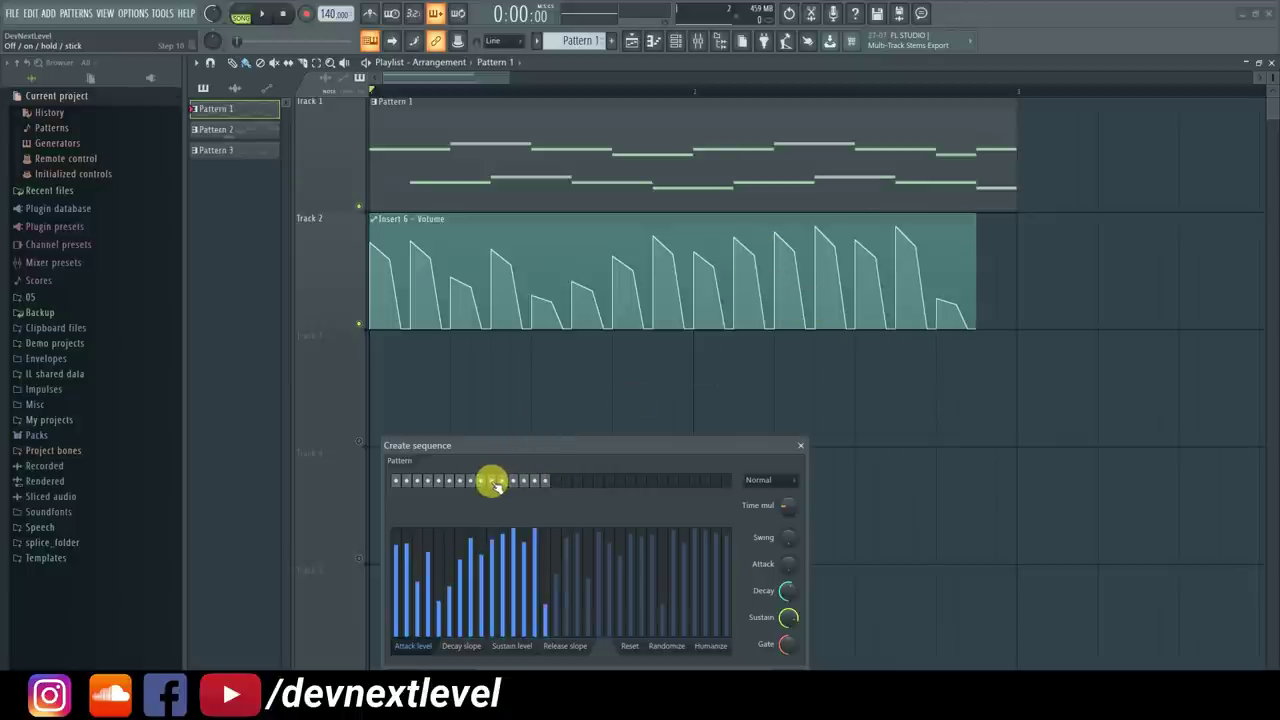
pyautogui.click(557, 484)
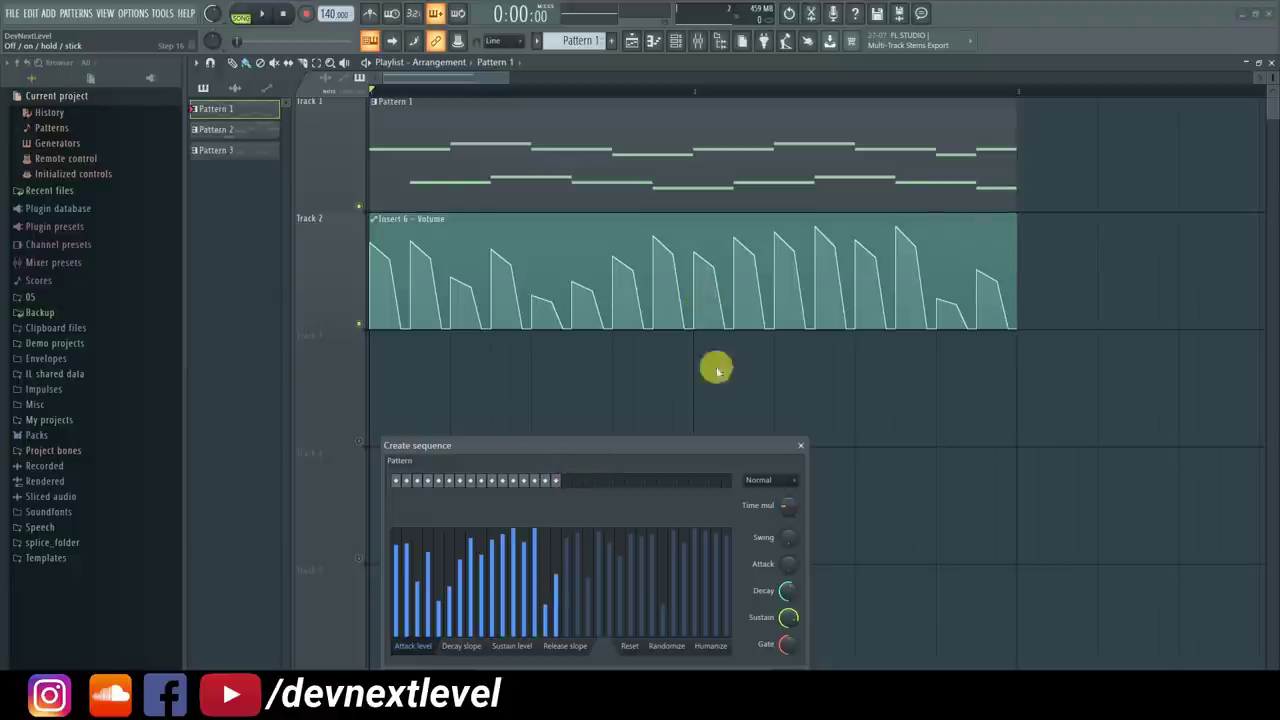
# Draw varied positive and negative decay slopes across the 16 sequence steps
pyautogui.moveTo(542, 441); pyautogui.dragTo(600, 403)
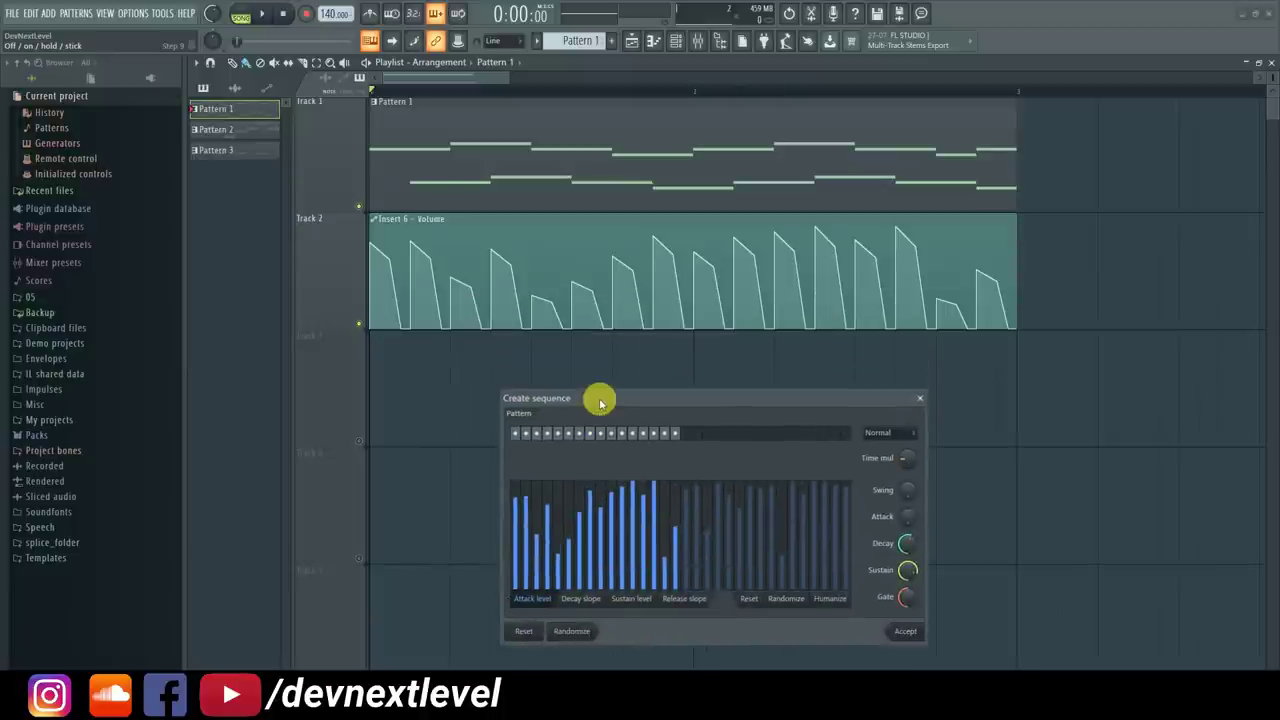
pyautogui.click(578, 602)
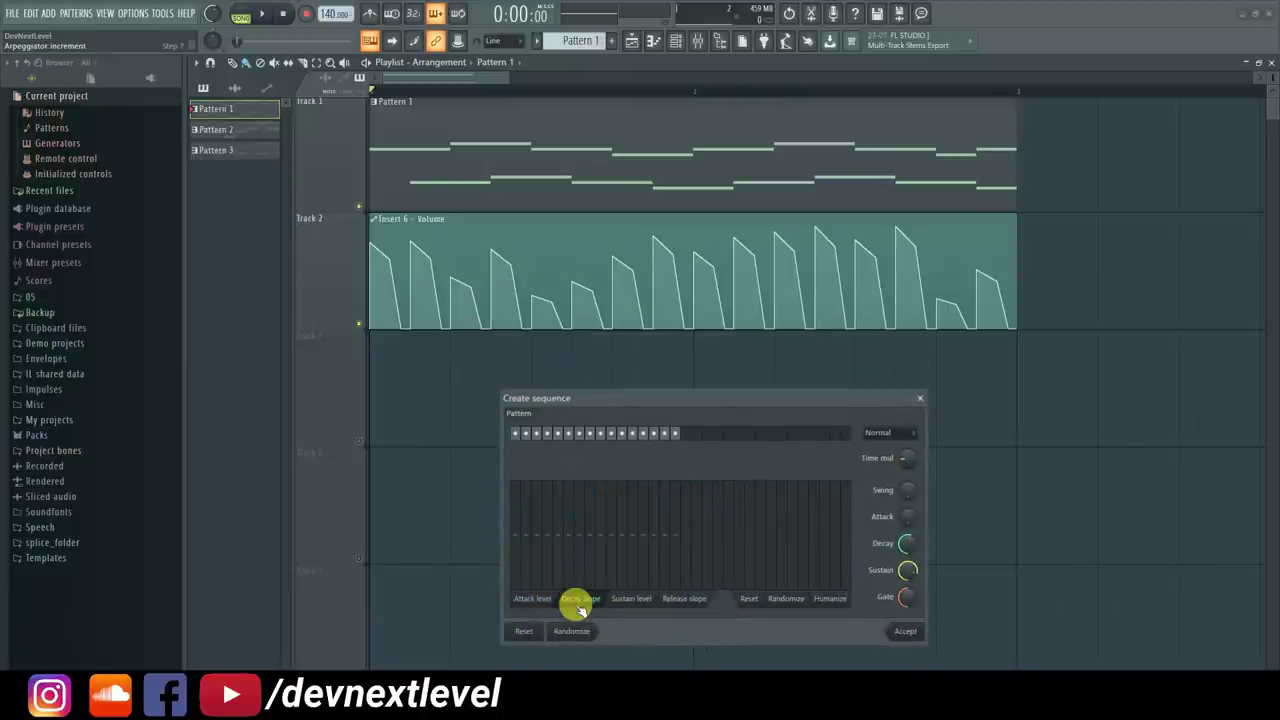
pyautogui.moveTo(540, 533)
pyautogui.mouseDown()
pyautogui.moveTo(541, 490)
pyautogui.moveTo(545, 505)
pyautogui.mouseUp()
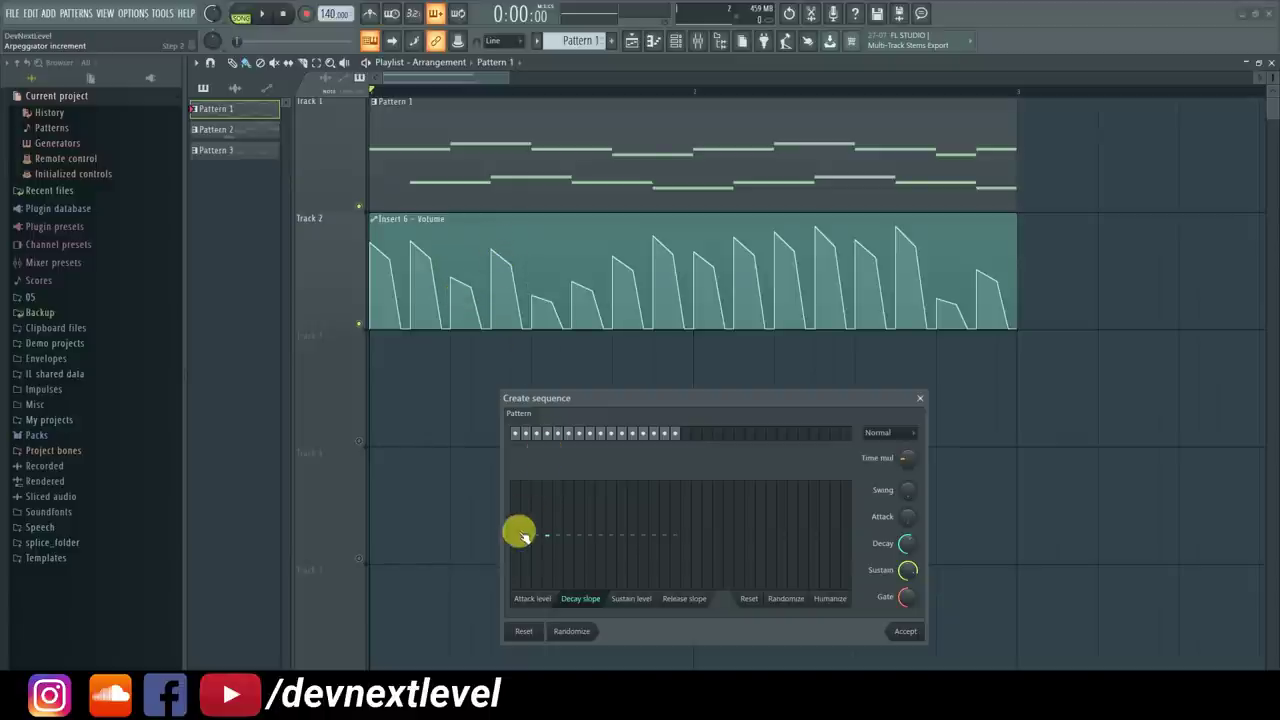
pyautogui.moveTo(518, 540); pyautogui.dragTo(518, 512)
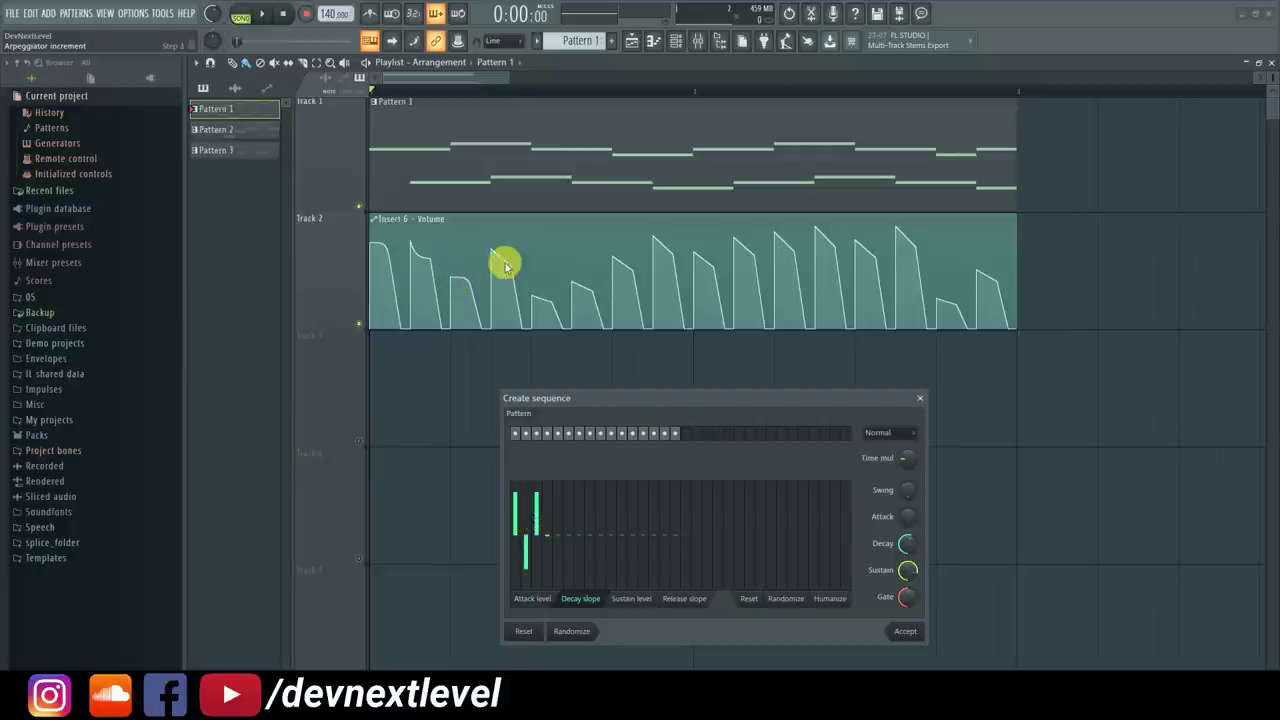
pyautogui.click(547, 558)
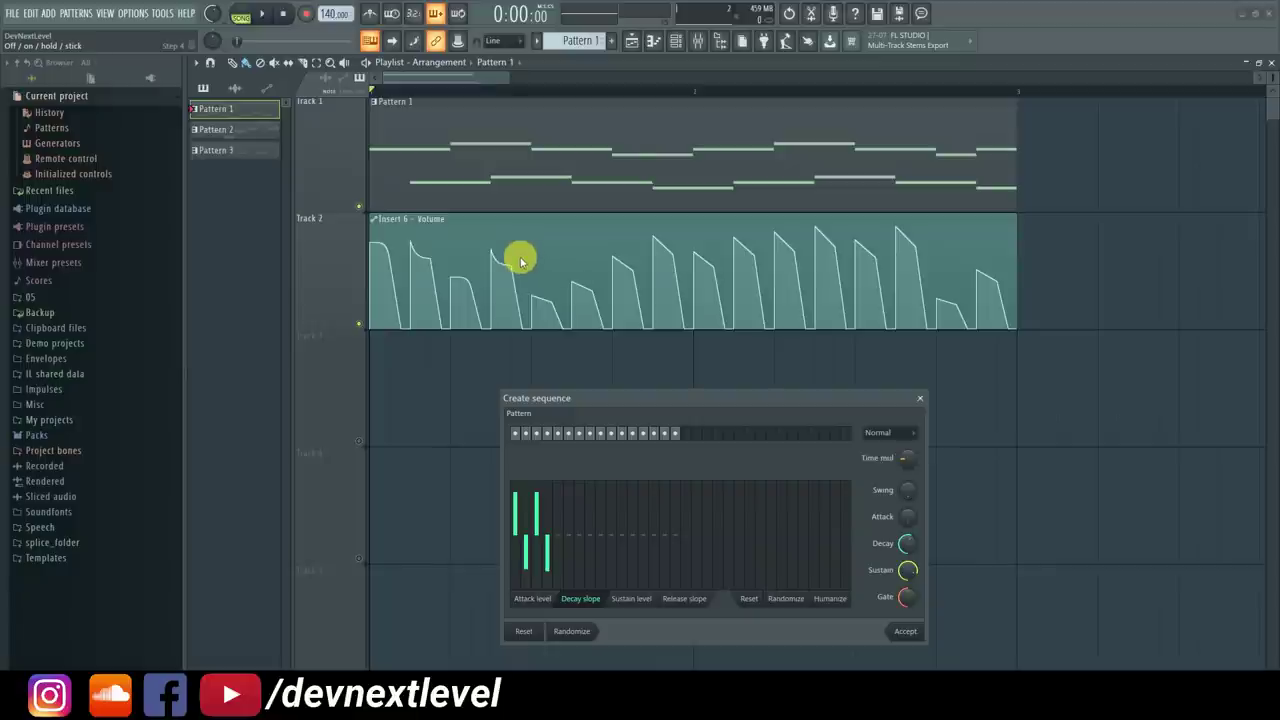
pyautogui.click(556, 500)
pyautogui.click(567, 545)
pyautogui.moveTo(588, 507)
pyautogui.mouseDown()
pyautogui.moveTo(586, 554)
pyautogui.moveTo(606, 523)
pyautogui.moveTo(629, 543)
pyautogui.moveTo(689, 477)
pyautogui.mouseUp()
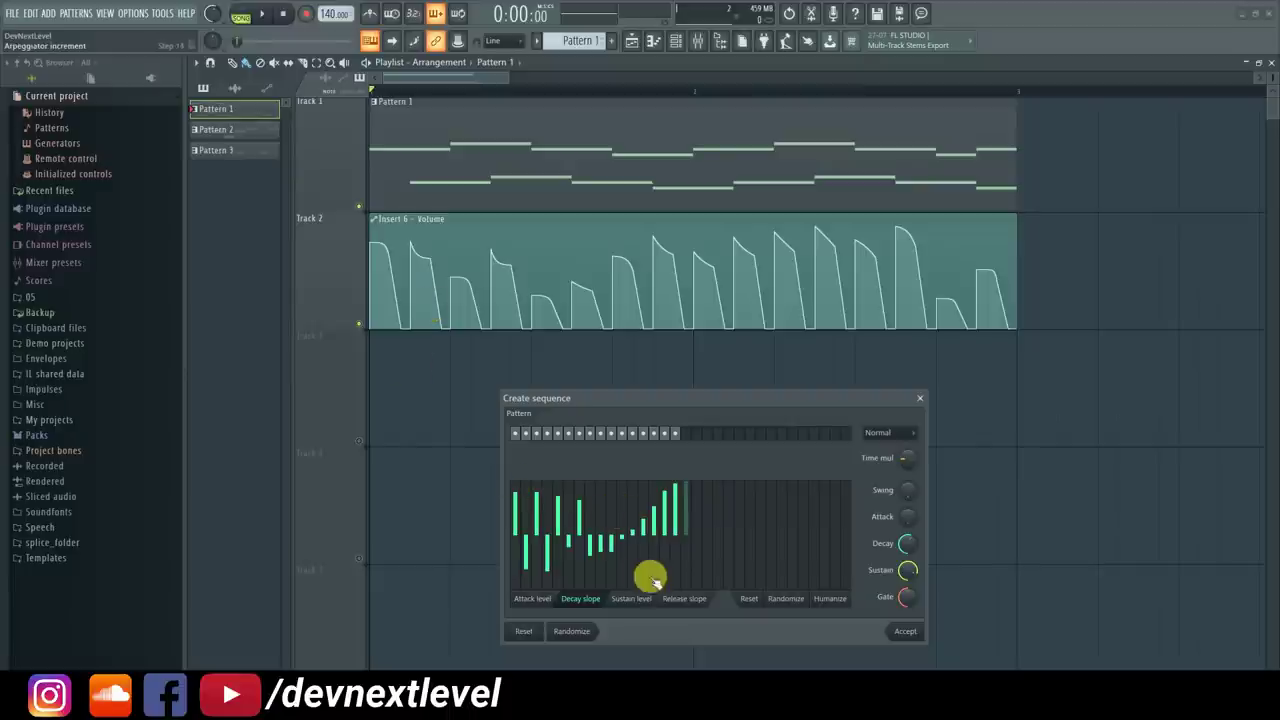
# Draw varied sustain levels above and below centre across the sequence steps
pyautogui.click(632, 599)
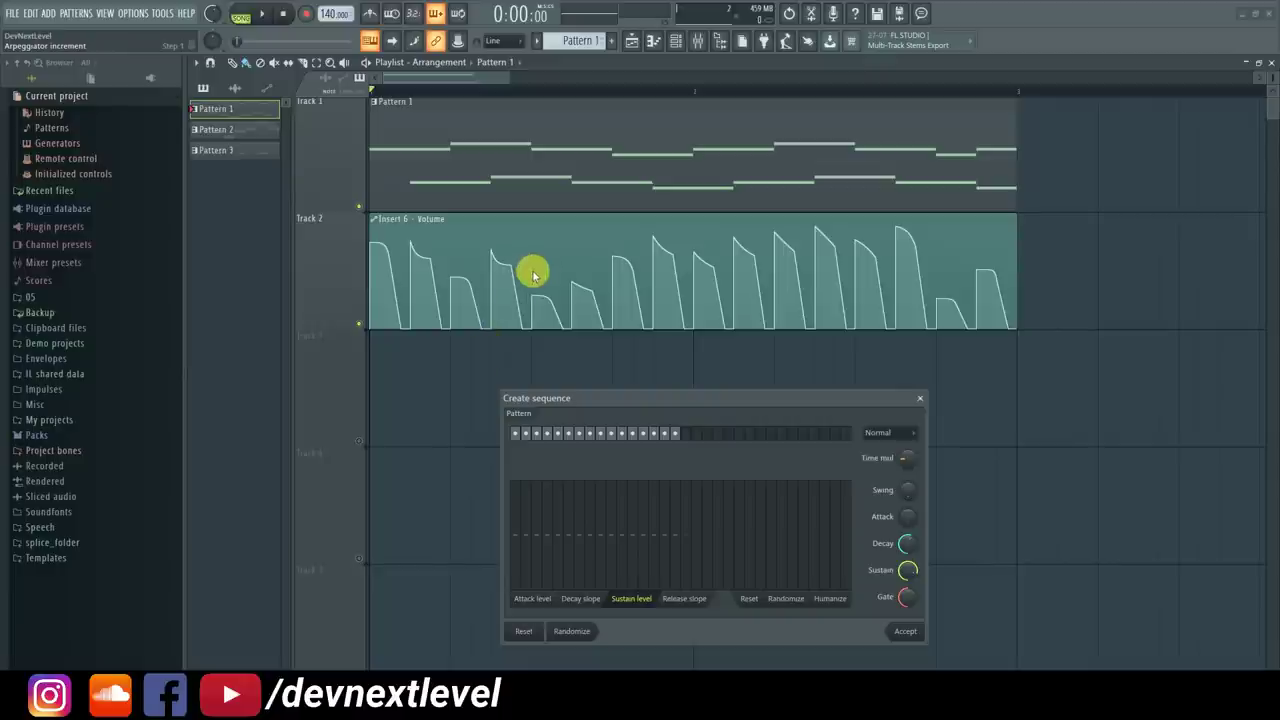
pyautogui.click(518, 526)
pyautogui.moveTo(518, 526)
pyautogui.mouseDown()
pyautogui.moveTo(514, 500)
pyautogui.moveTo(533, 563)
pyautogui.moveTo(538, 512)
pyautogui.moveTo(549, 537)
pyautogui.moveTo(543, 574)
pyautogui.moveTo(617, 486)
pyautogui.moveTo(656, 544)
pyautogui.mouseUp()
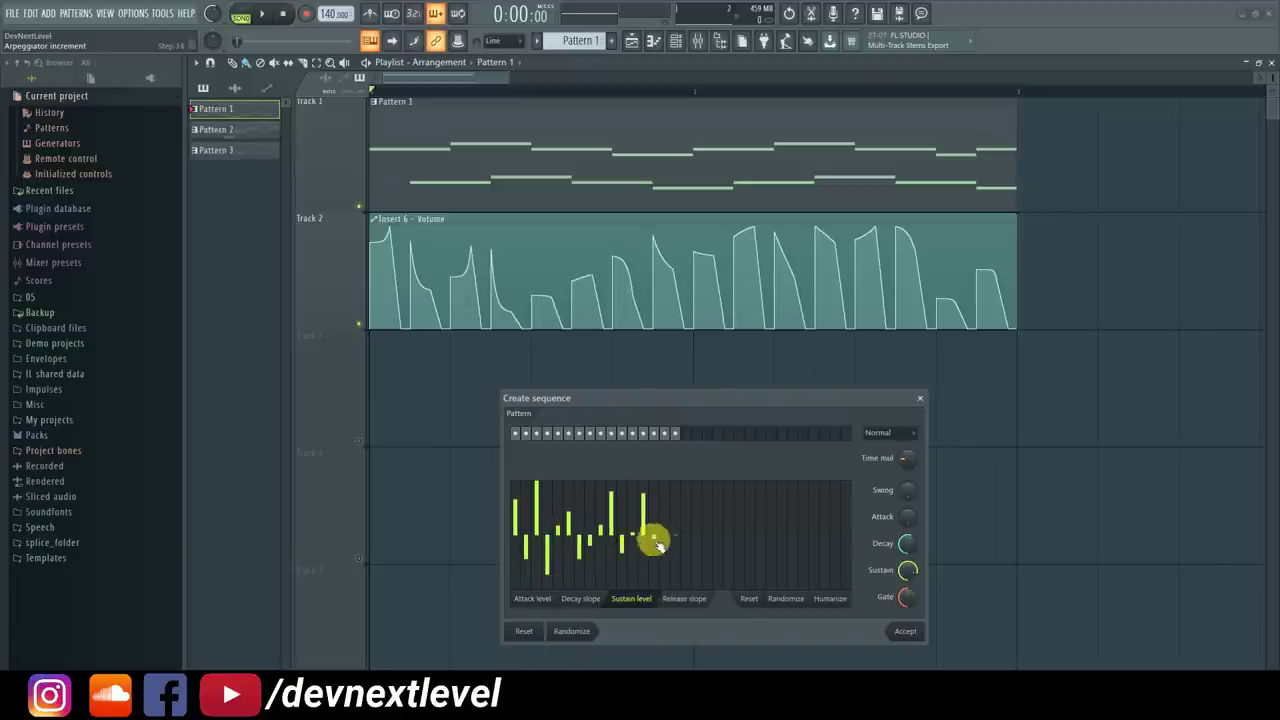
# Draw varied release slopes across the sequence steps, with the first step negative
pyautogui.click(683, 600)
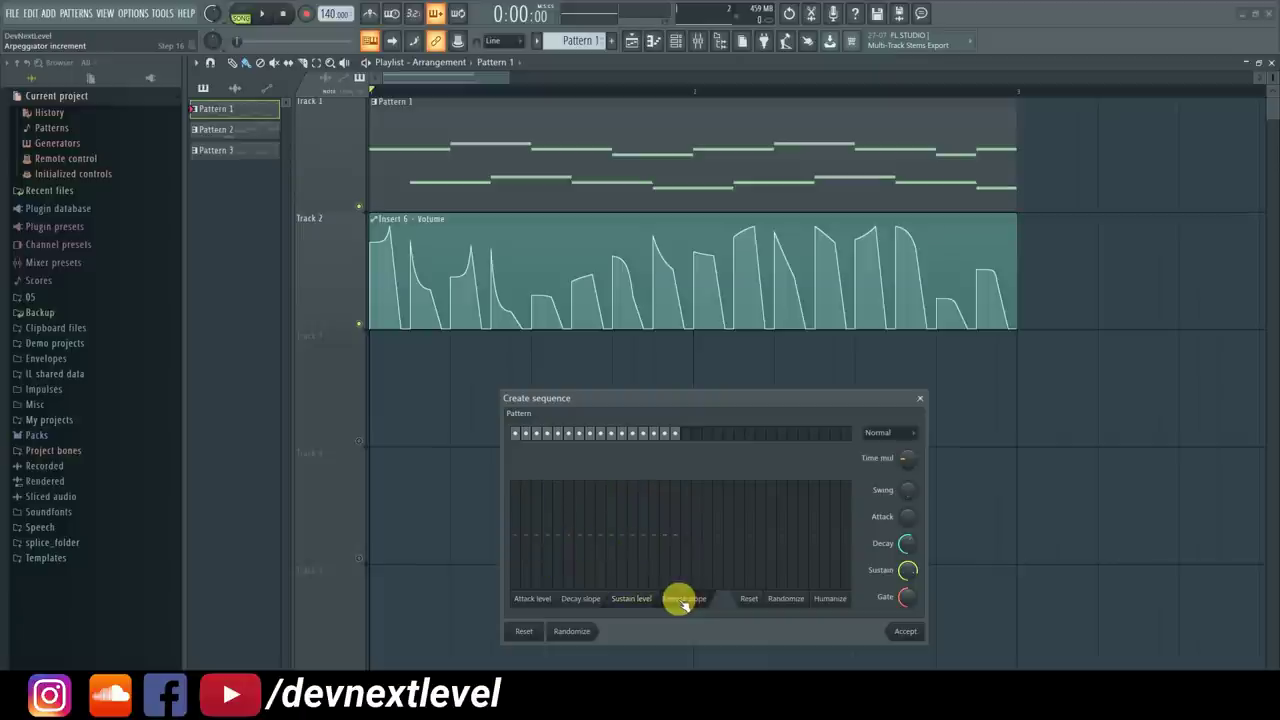
pyautogui.moveTo(521, 527)
pyautogui.mouseDown()
pyautogui.moveTo(514, 491)
pyautogui.moveTo(516, 541)
pyautogui.mouseUp()
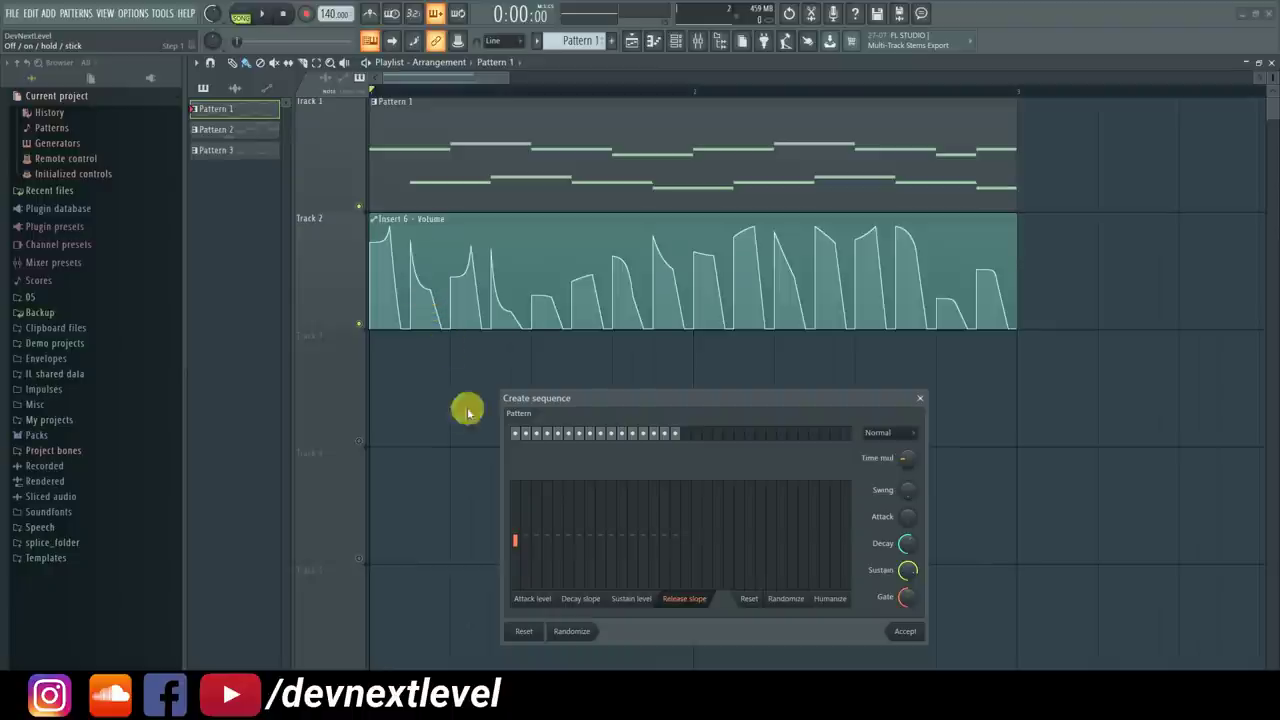
pyautogui.moveTo(529, 512)
pyautogui.mouseDown()
pyautogui.moveTo(529, 484)
pyautogui.moveTo(520, 549)
pyautogui.moveTo(580, 546)
pyautogui.moveTo(650, 502)
pyautogui.moveTo(634, 529)
pyautogui.mouseUp()
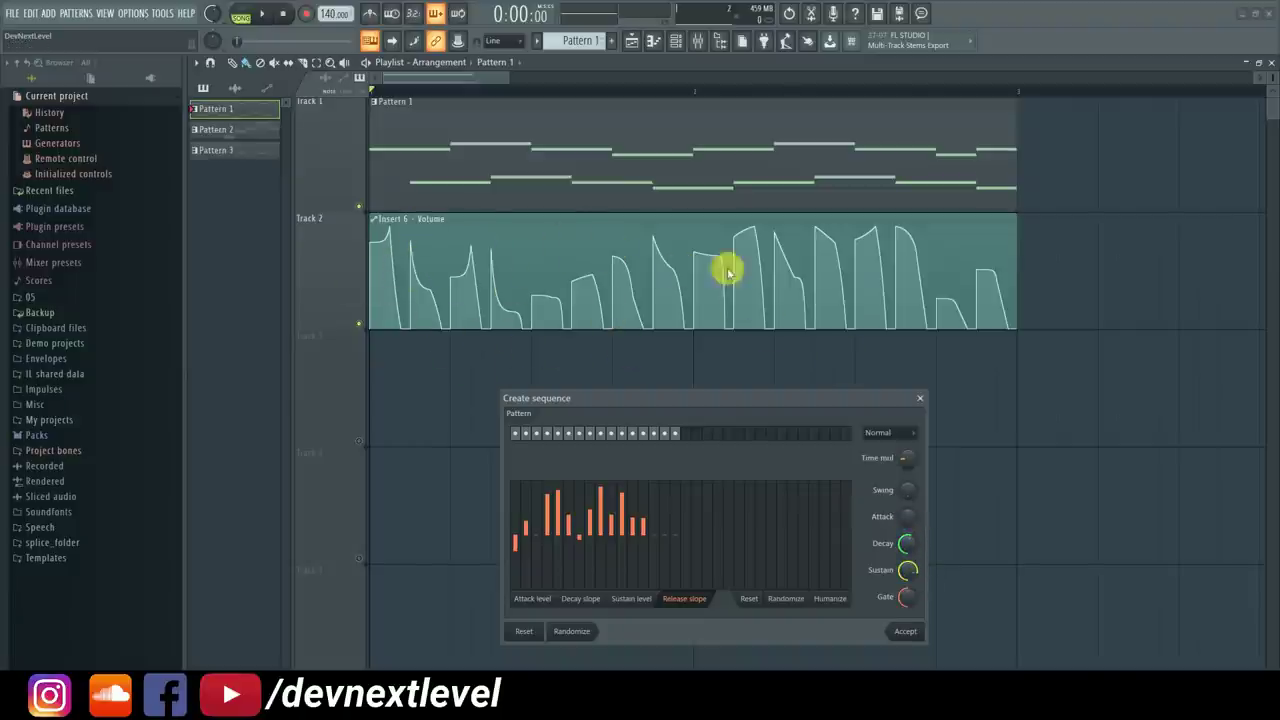
# Lower the overall sustain and reset the release slope, sustain level and decay slope of the steps
pyautogui.moveTo(907, 516); pyautogui.dragTo(907, 585)
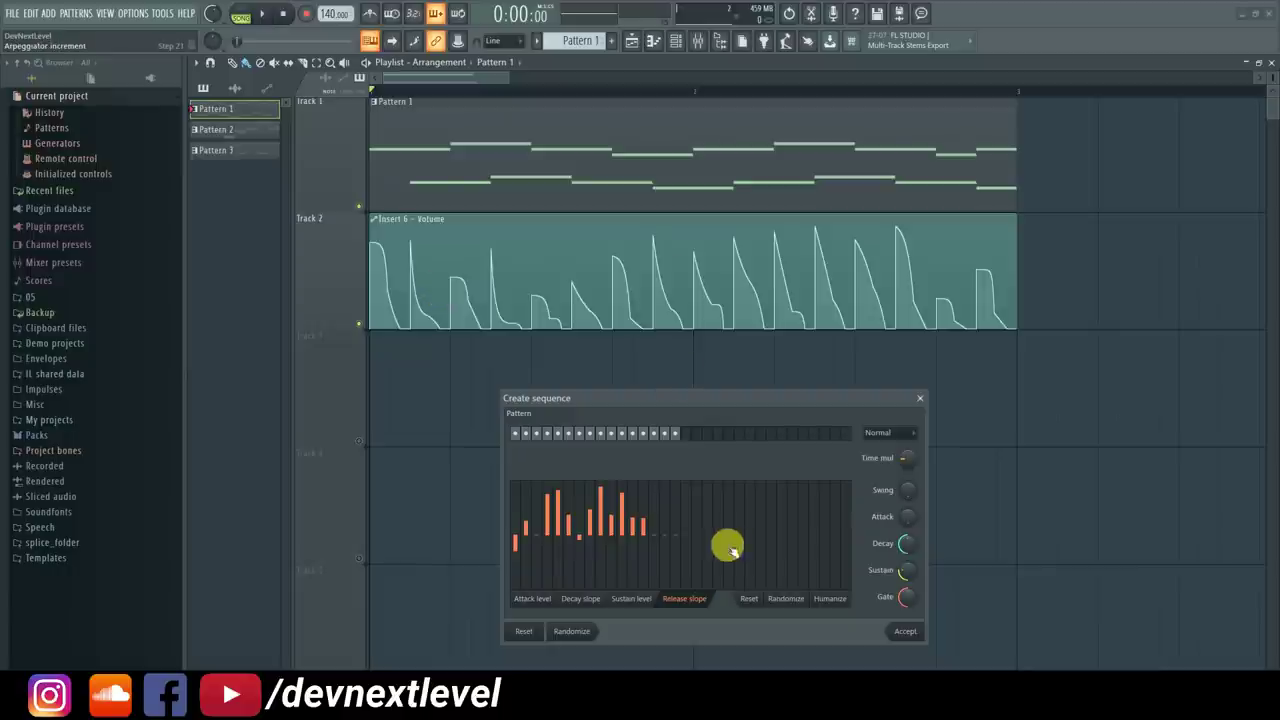
pyautogui.click(749, 600)
pyautogui.click(638, 599)
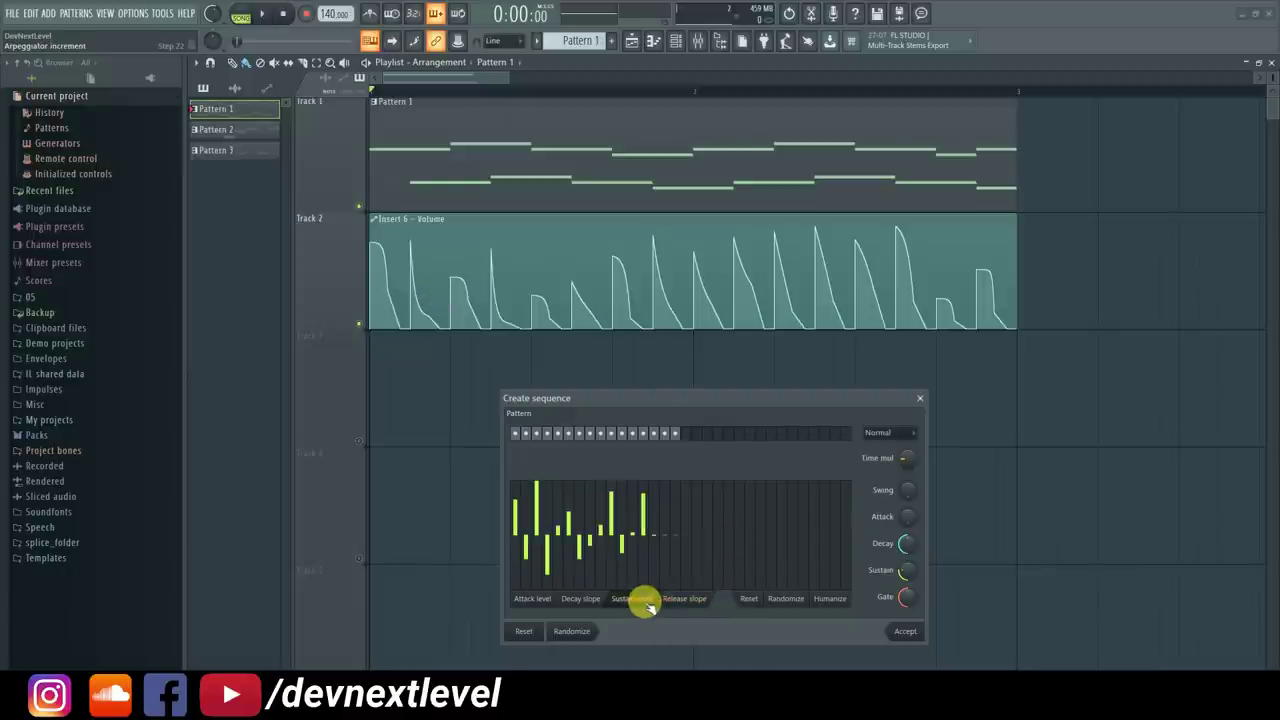
pyautogui.click(749, 600)
pyautogui.click(592, 601)
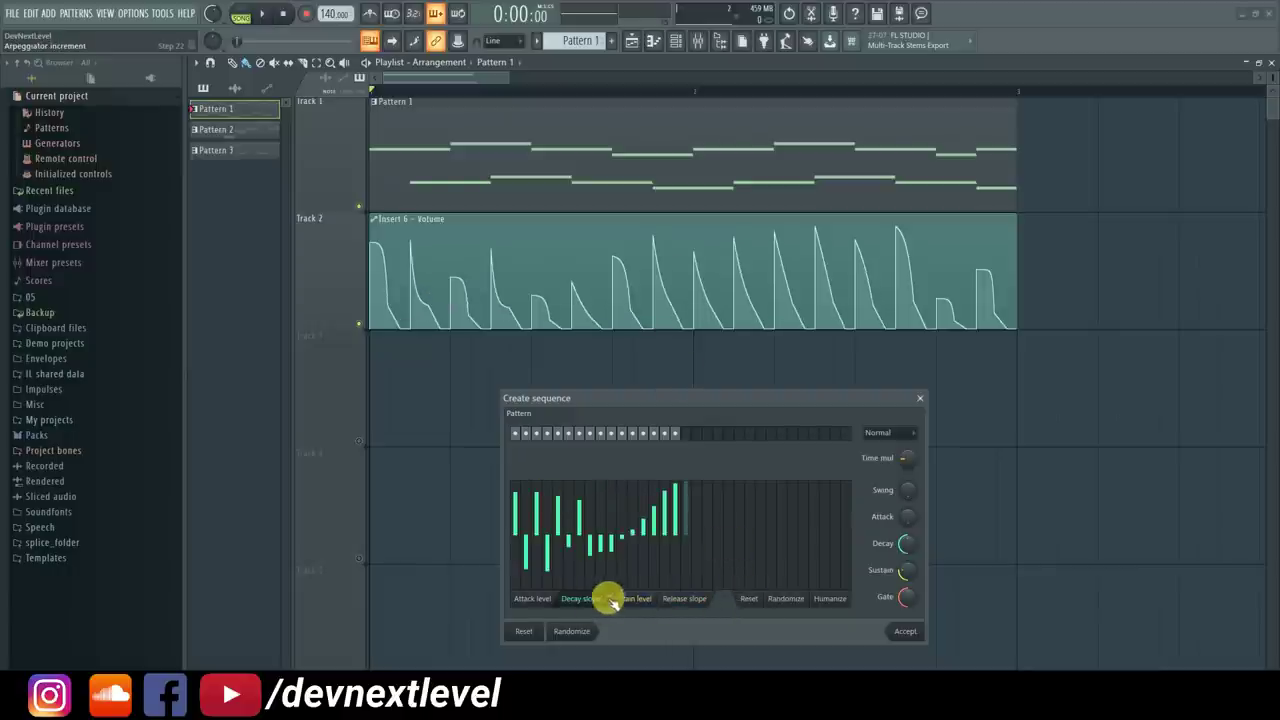
pyautogui.click(749, 600)
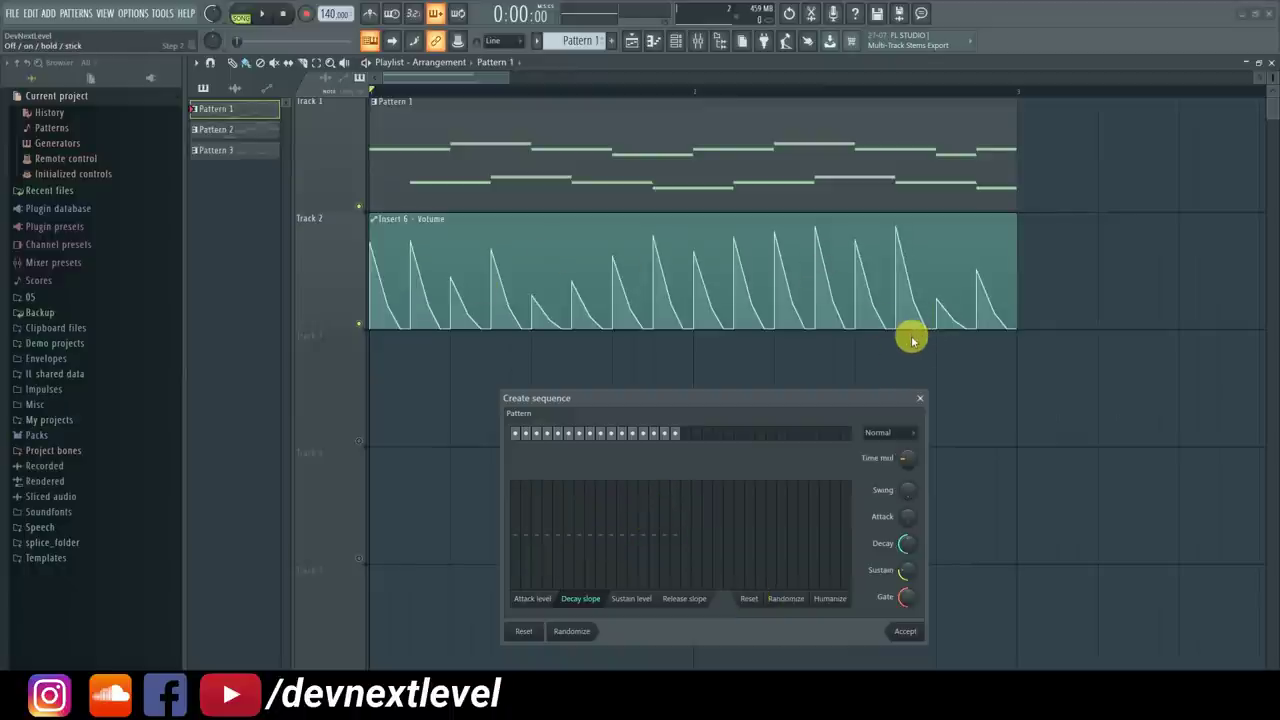
# Randomize the decay slopes of the sequence several times
pyautogui.click(786, 599)
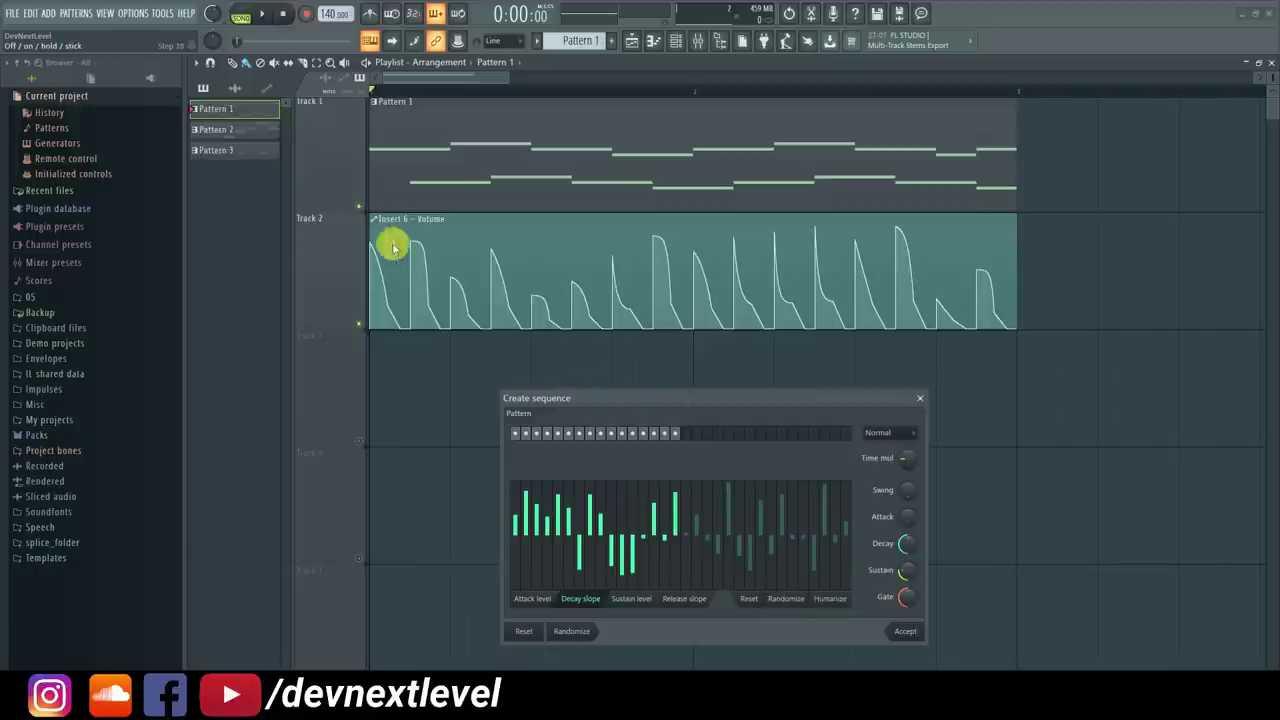
pyautogui.click(786, 599)
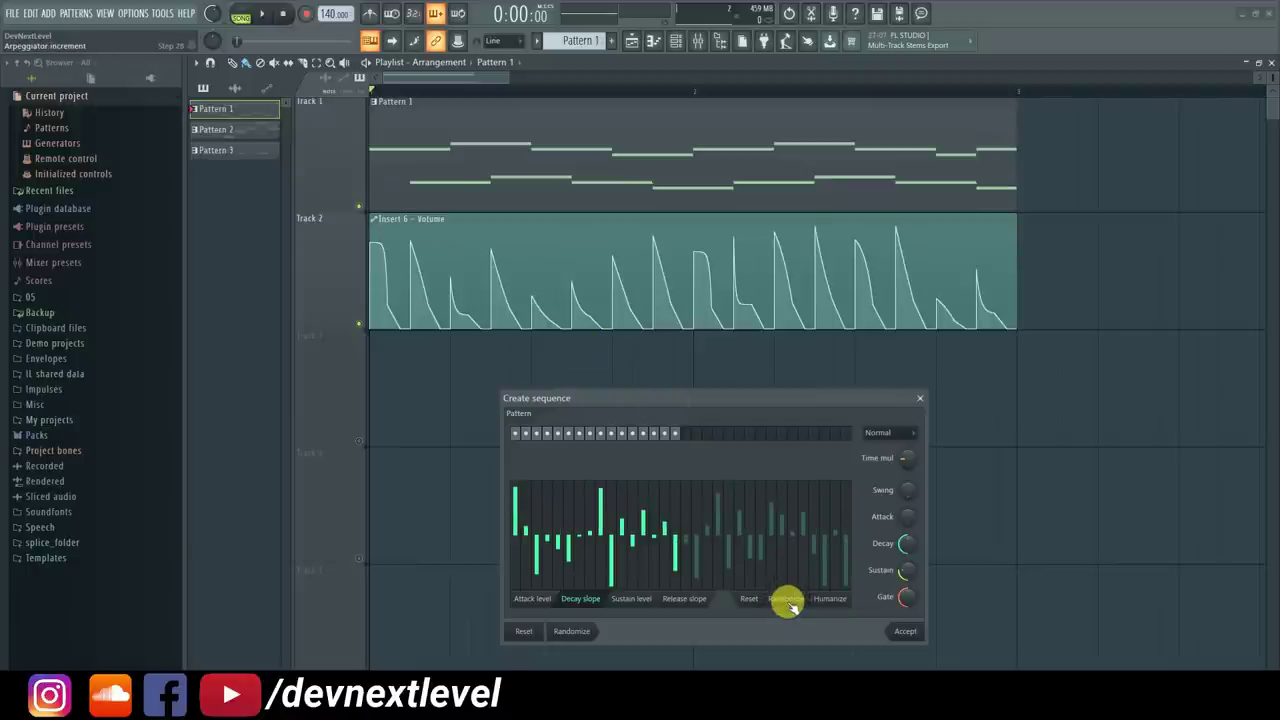
pyautogui.click(786, 599)
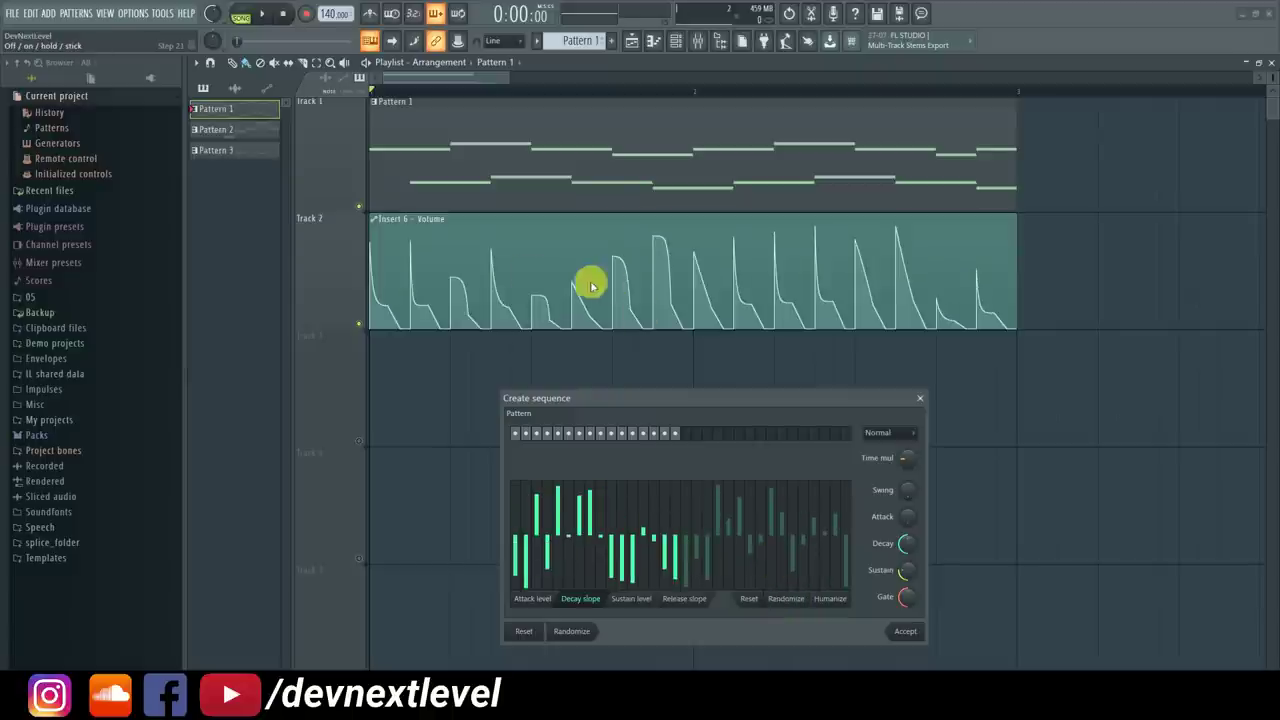
pyautogui.click(781, 600)
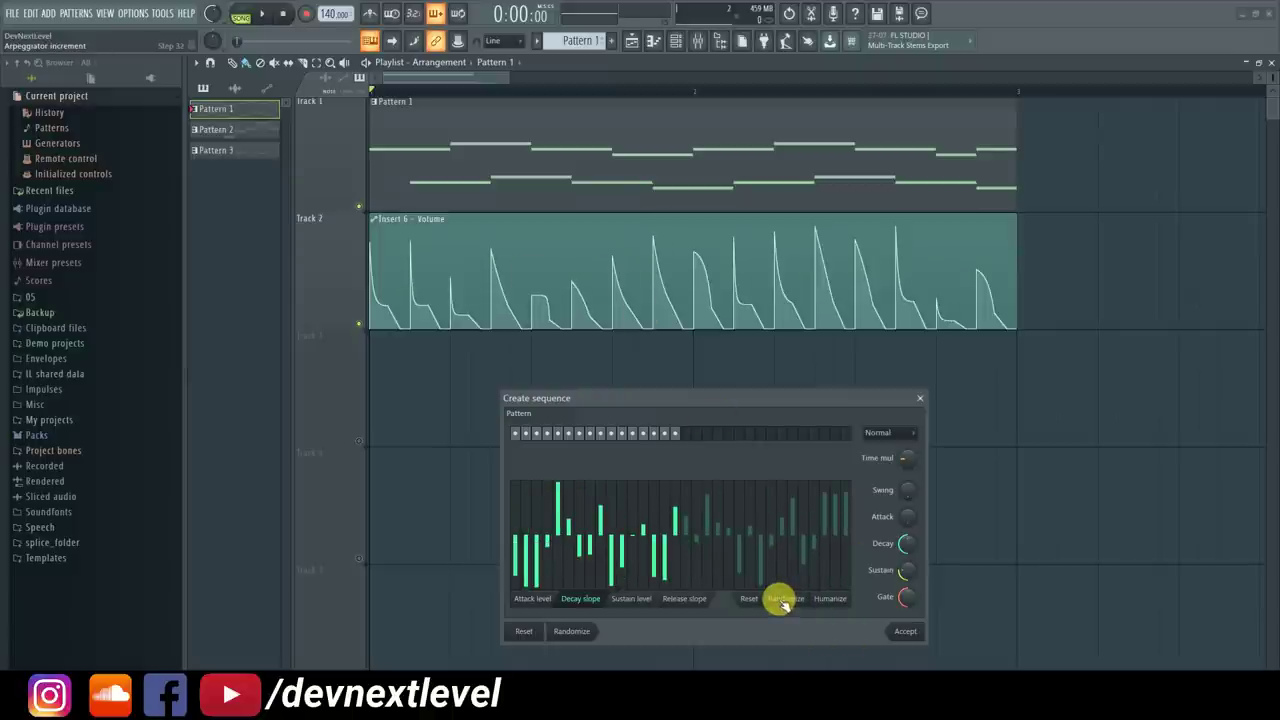
pyautogui.click(781, 600)
pyautogui.click(781, 600)
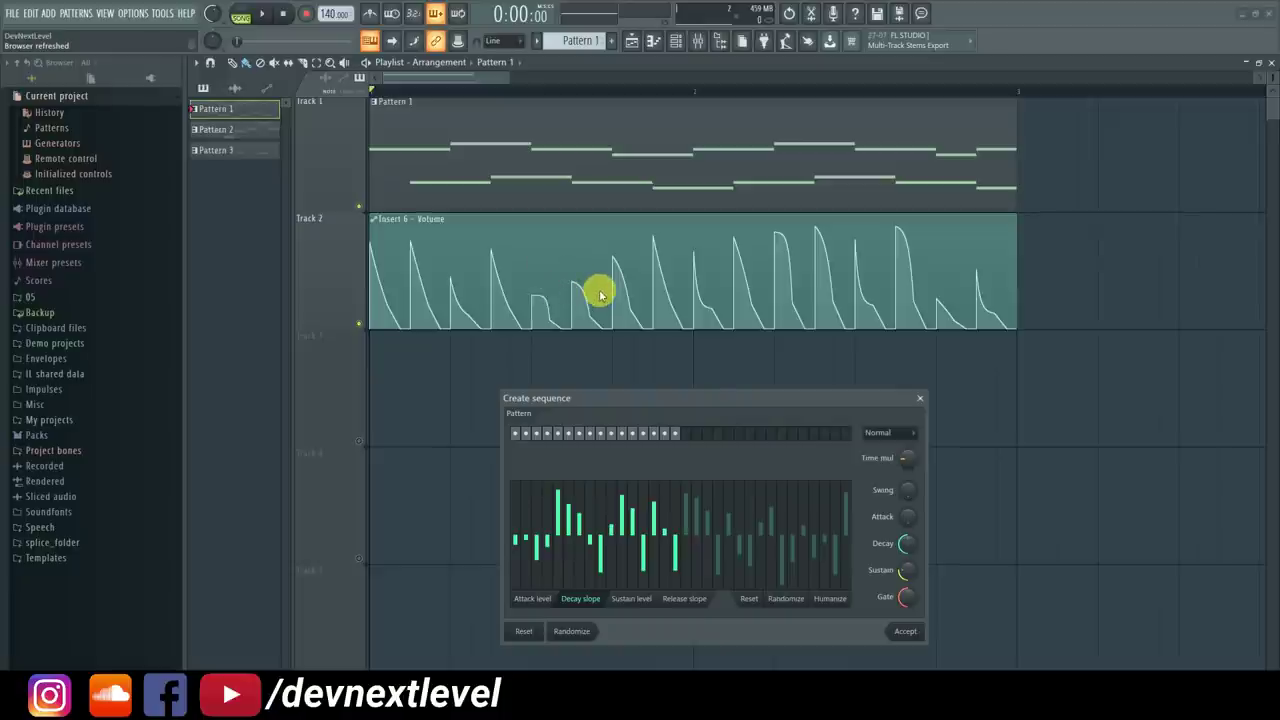
# Humanize the decay slopes several times and accept the sequence for the Insert 6 volume clip
pyautogui.click(829, 599)
pyautogui.click(829, 599)
pyautogui.click(829, 599)
pyautogui.click(829, 599)
pyautogui.click(829, 599)
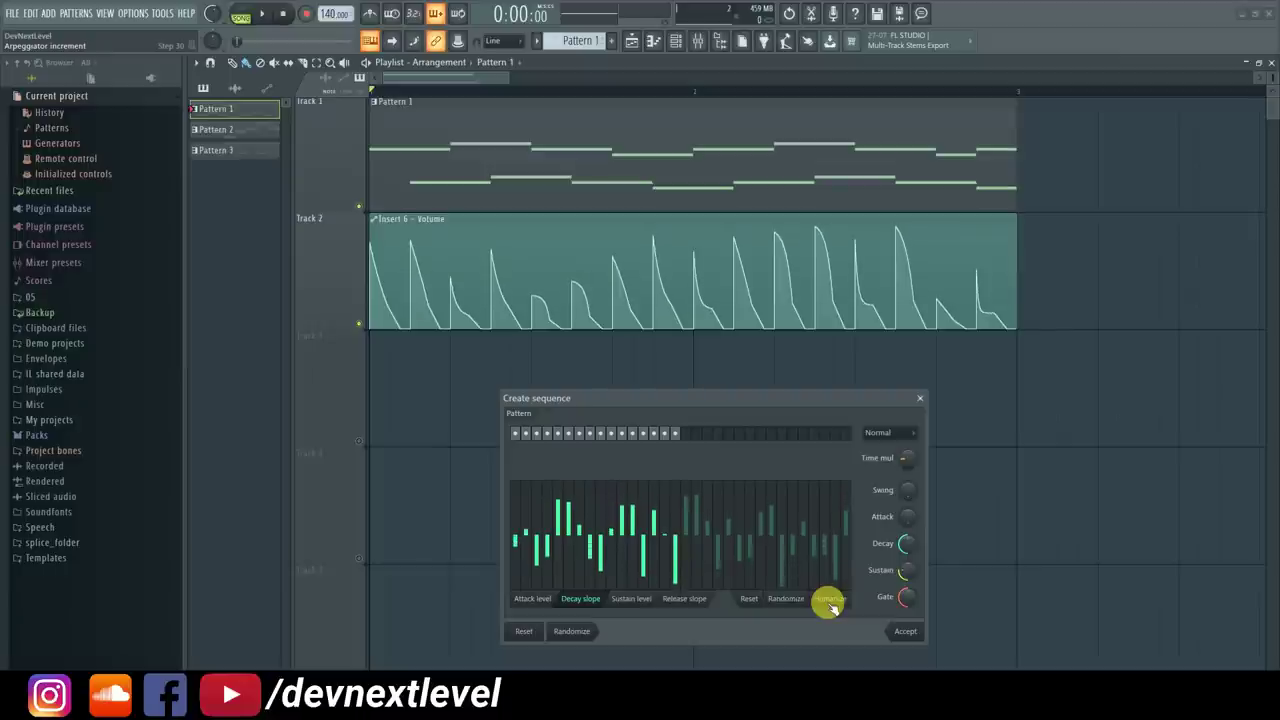
pyautogui.click(829, 599)
pyautogui.click(912, 634)
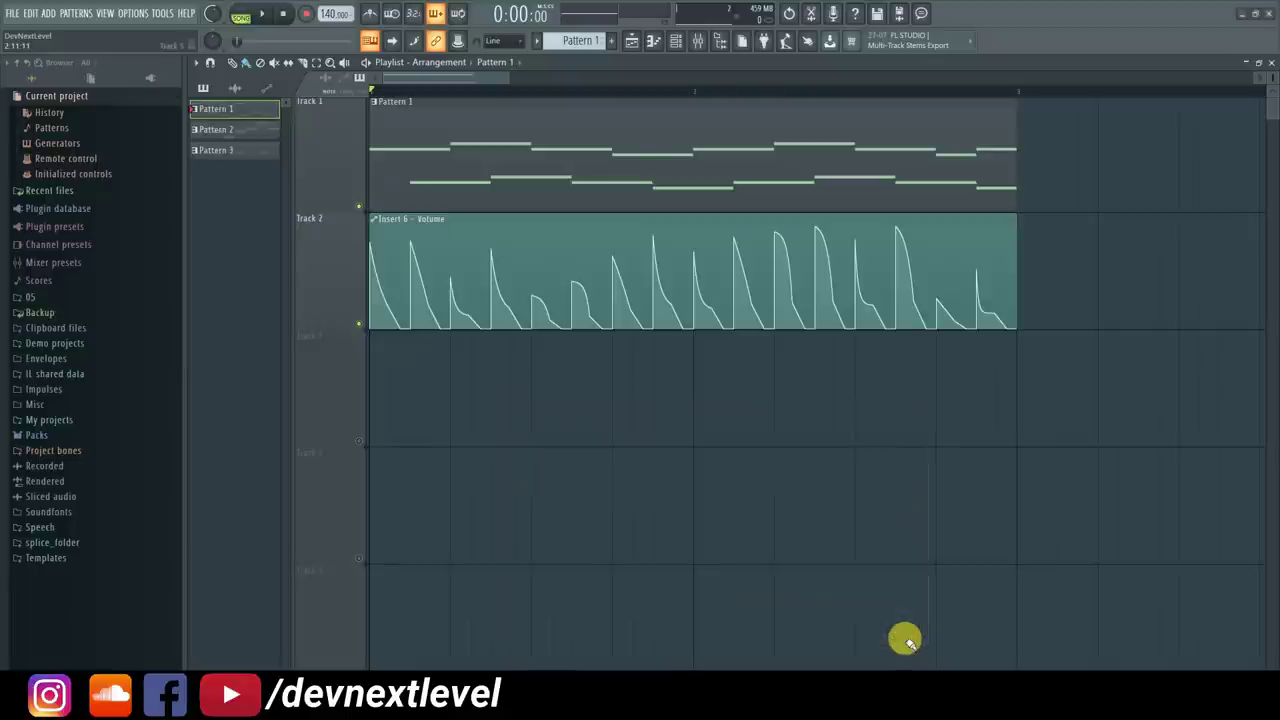
# Play the song with the sequenced volume clip and open the channel rack and mixer to watch the Insert 6 fader
pyautogui.press('space')
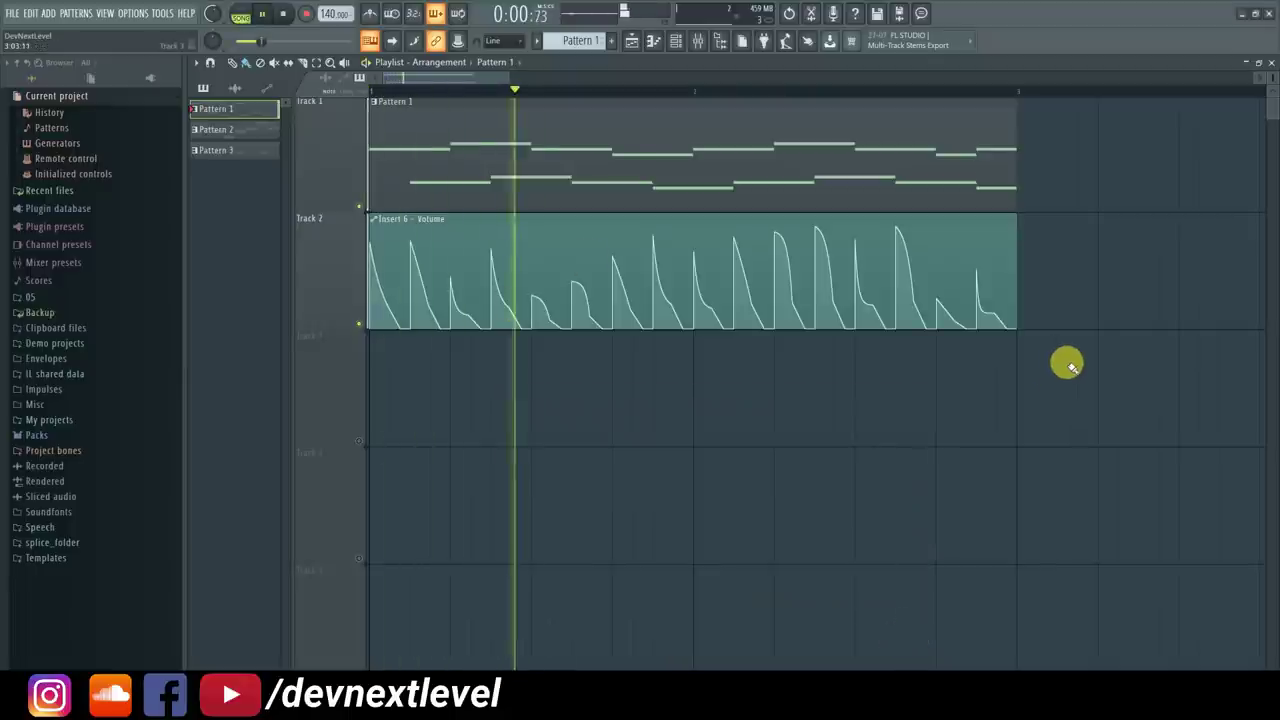
pyautogui.click(672, 44)
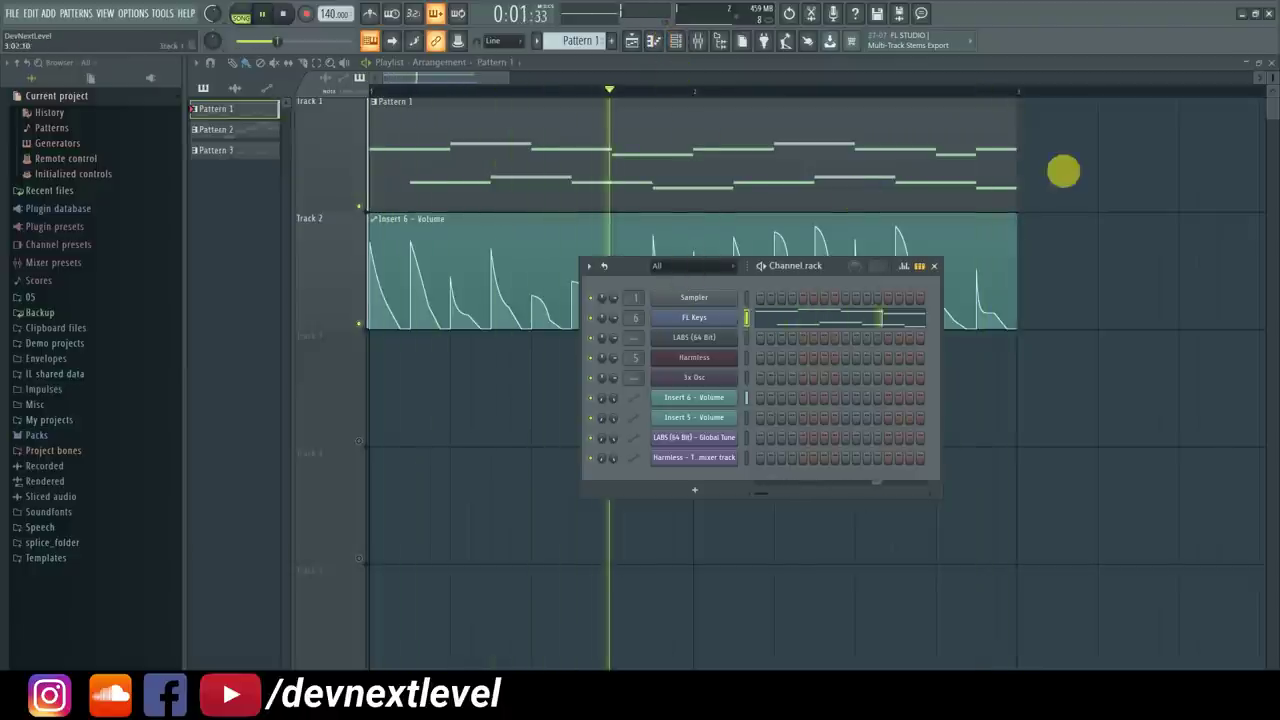
pyautogui.click(697, 40)
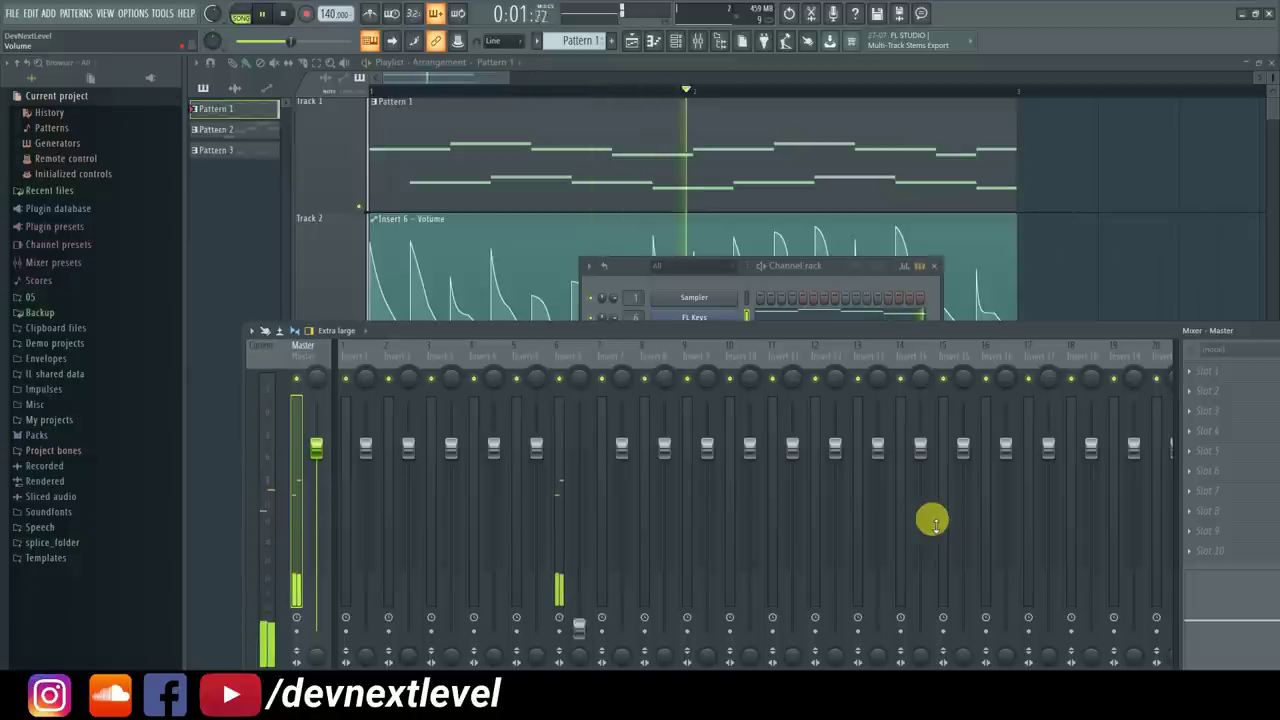
# Stop the song and bring the playlist back in front of the channel rack and mixer
pyautogui.press('space')
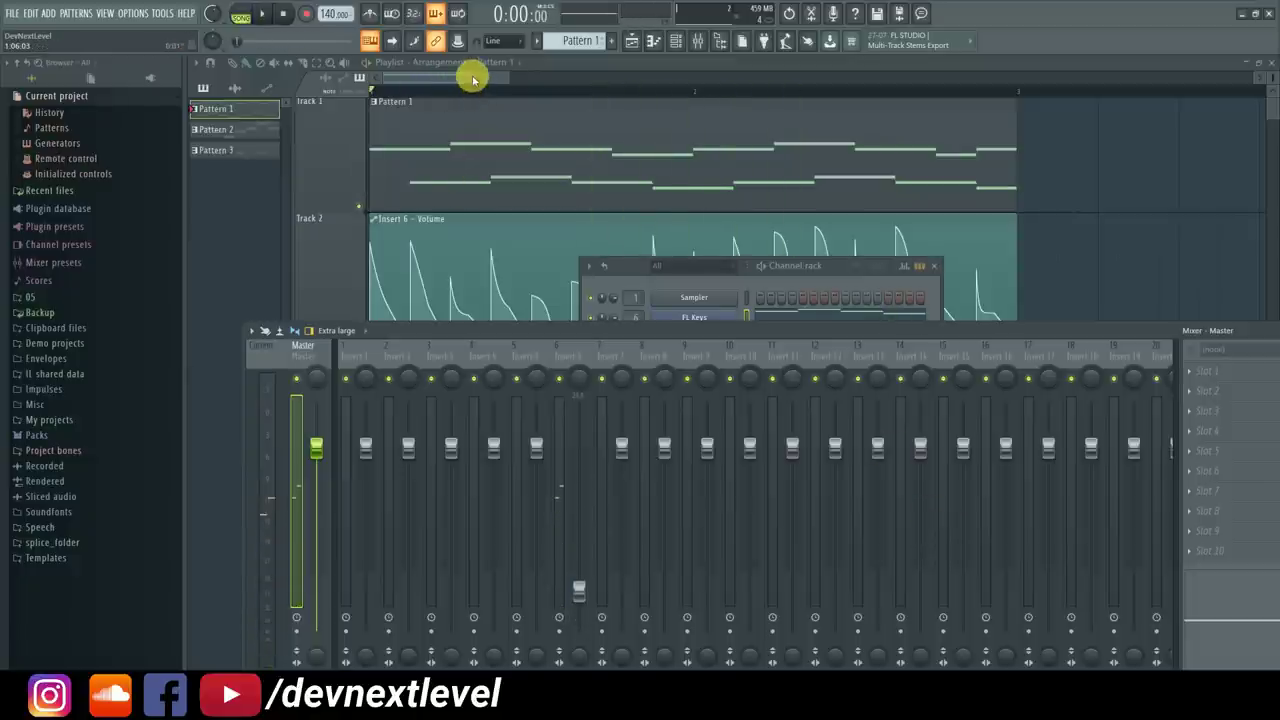
pyautogui.click(473, 79)
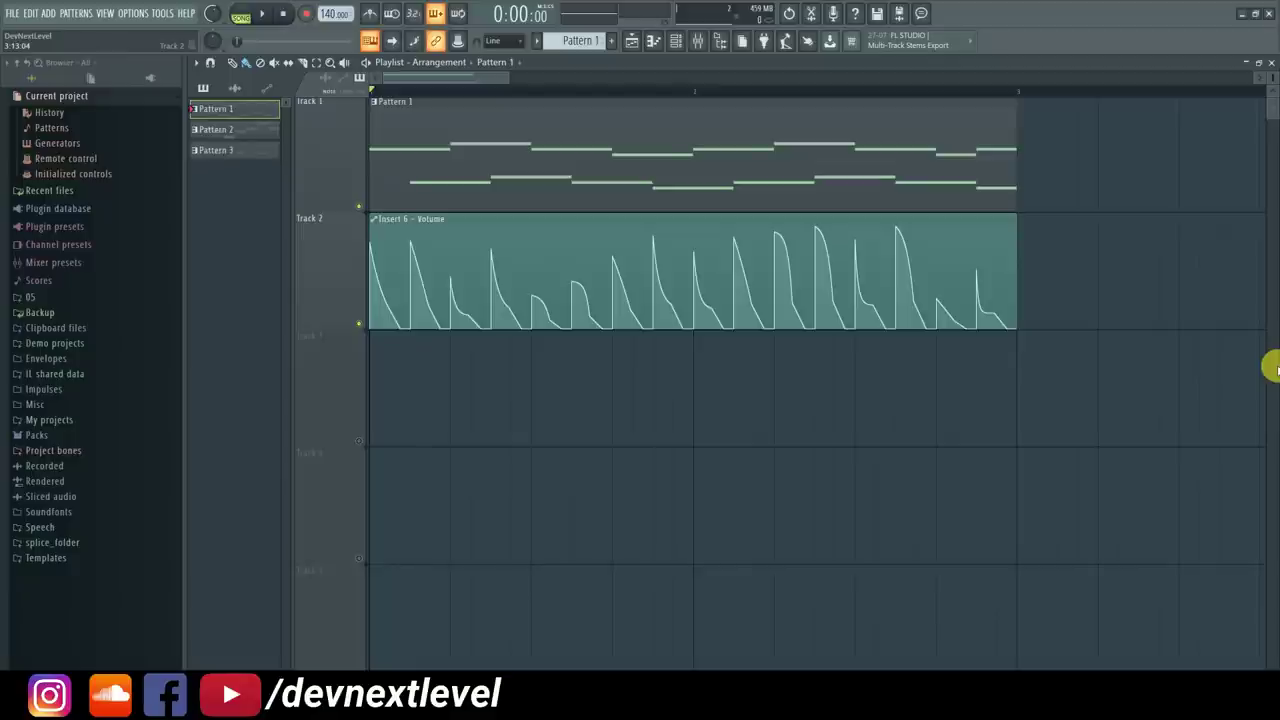
# Switch to Firefox and look over the Dev Next Level YouTube channel and its membership levels, closing the membership window again
pyautogui.click(400, 702)
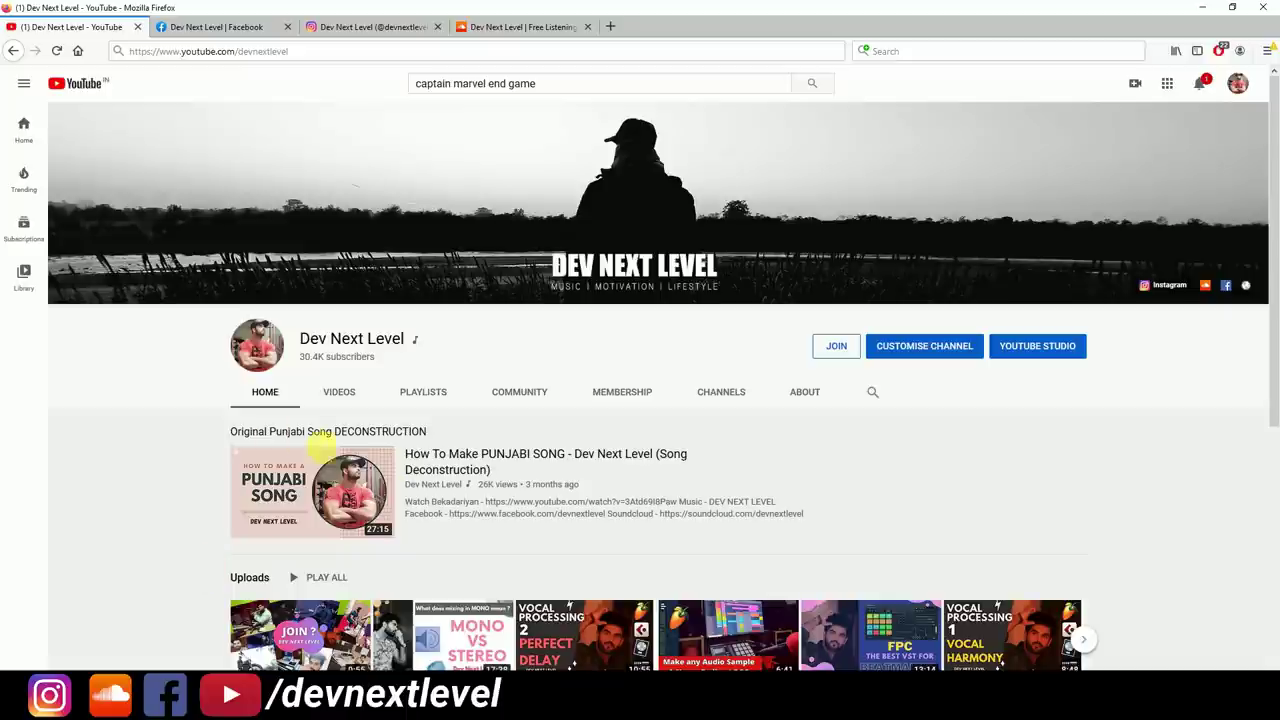
pyautogui.scroll(-3, 537, 549)
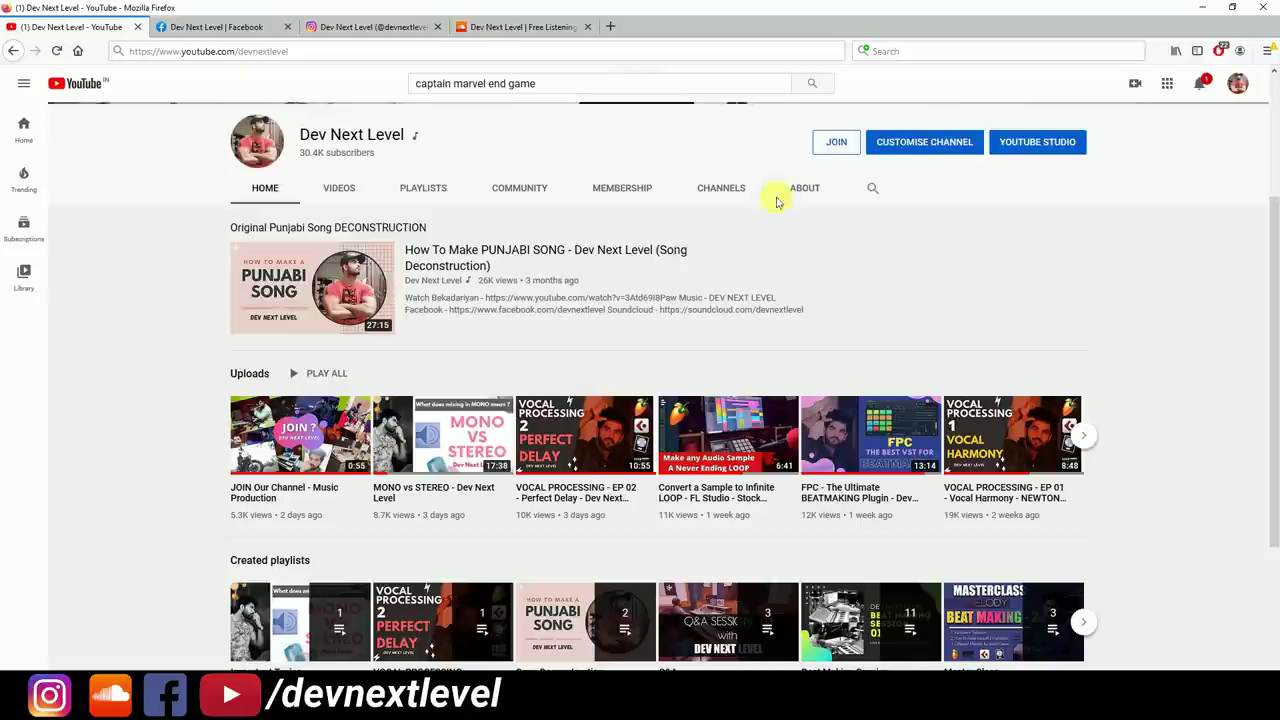
pyautogui.click(836, 146)
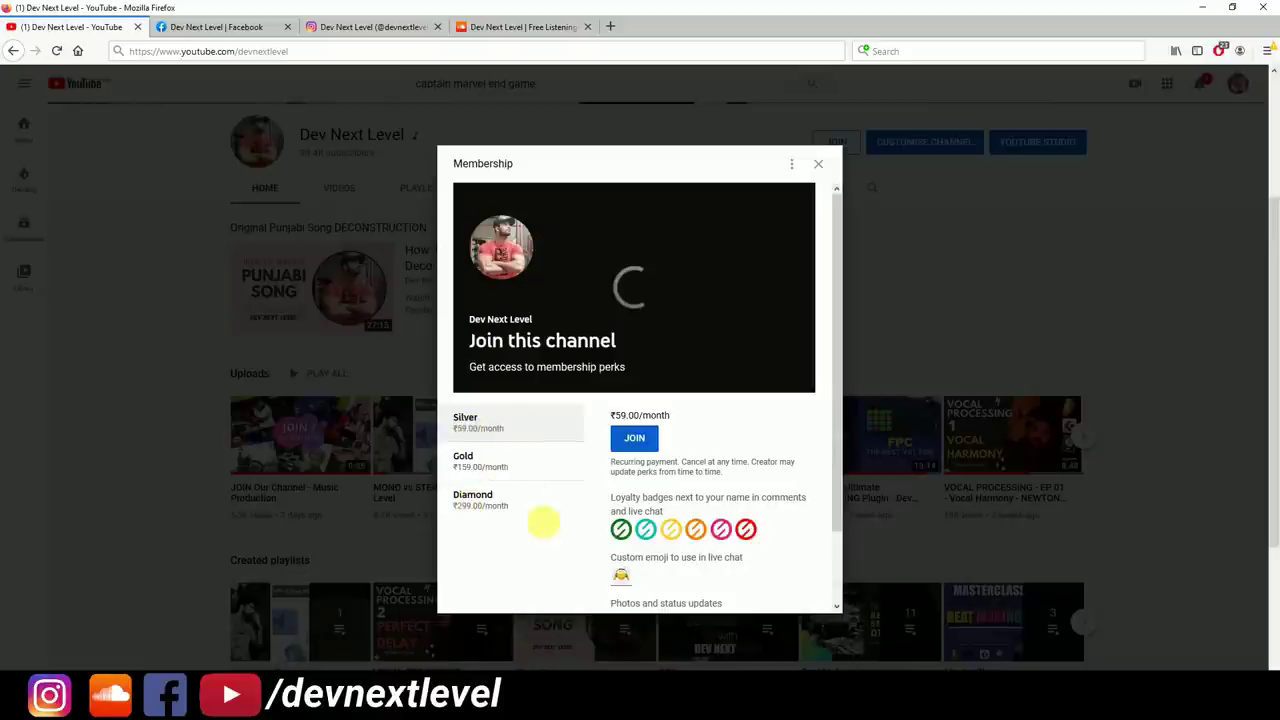
pyautogui.click(819, 165)
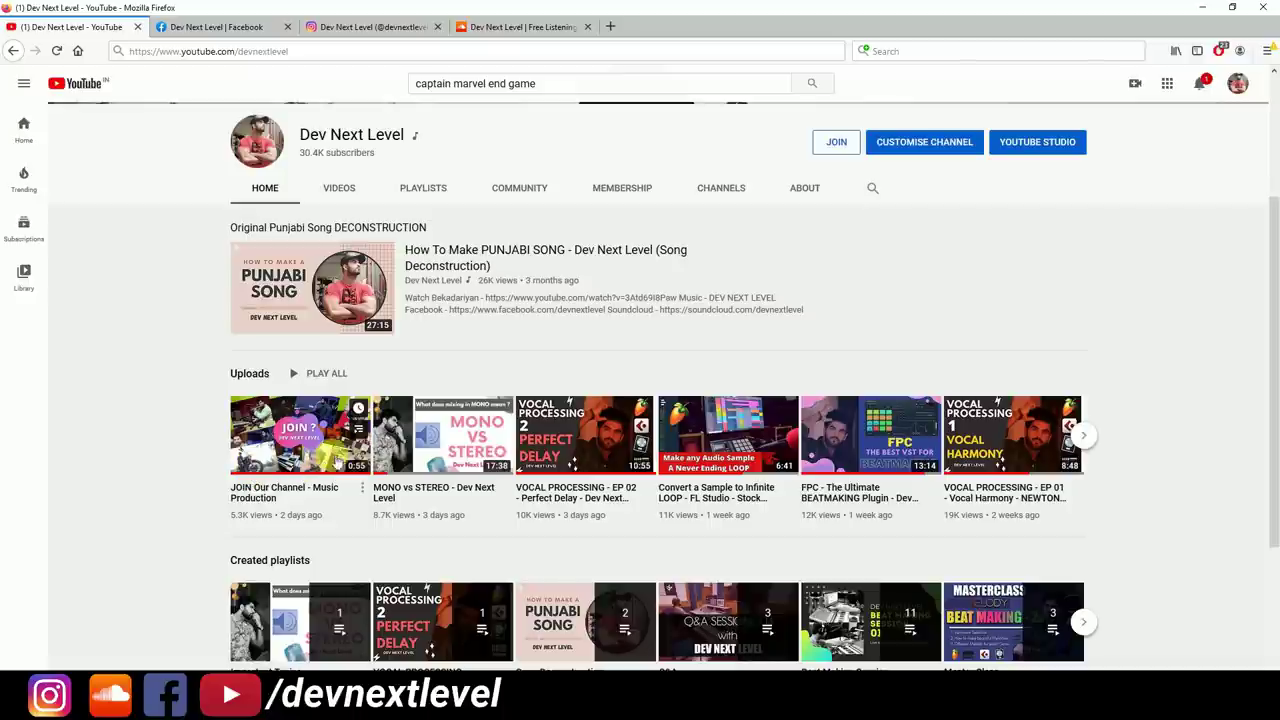
pyautogui.scroll(3, 737, 251)
# View the Dev Next Level Facebook page and look through the posts on the matching Instagram profile
pyautogui.click(248, 31)
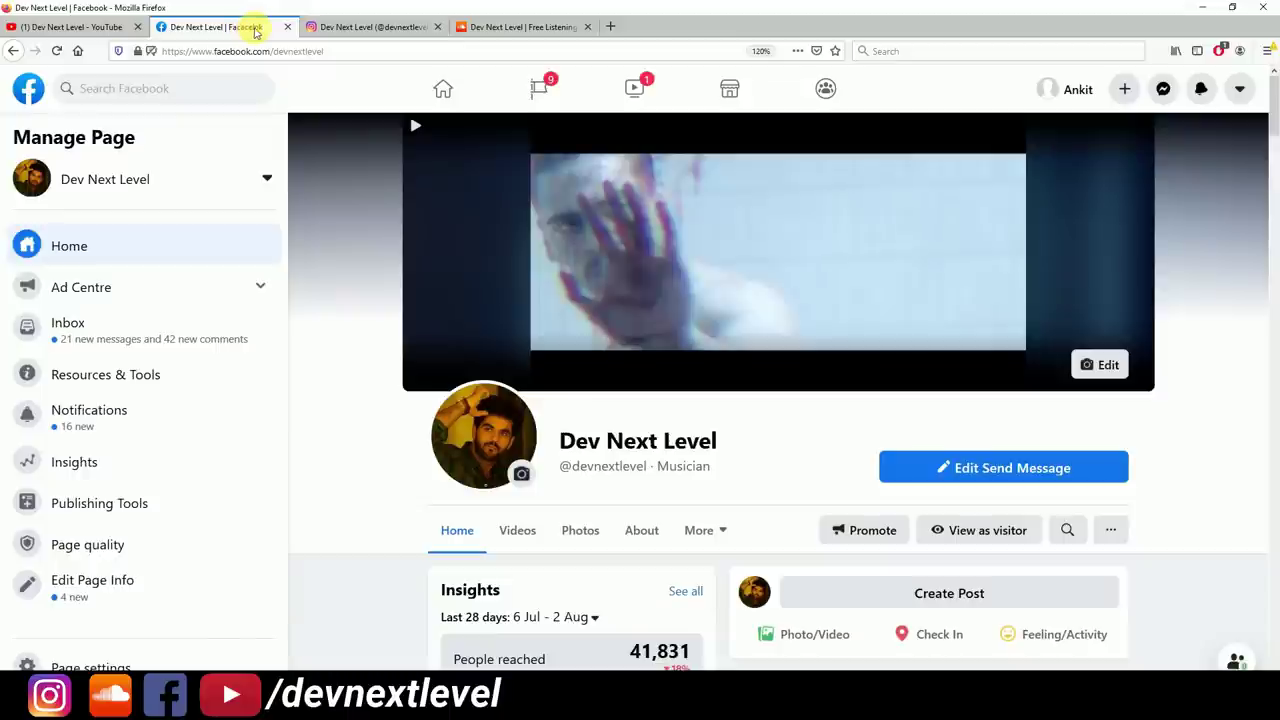
pyautogui.click(340, 27)
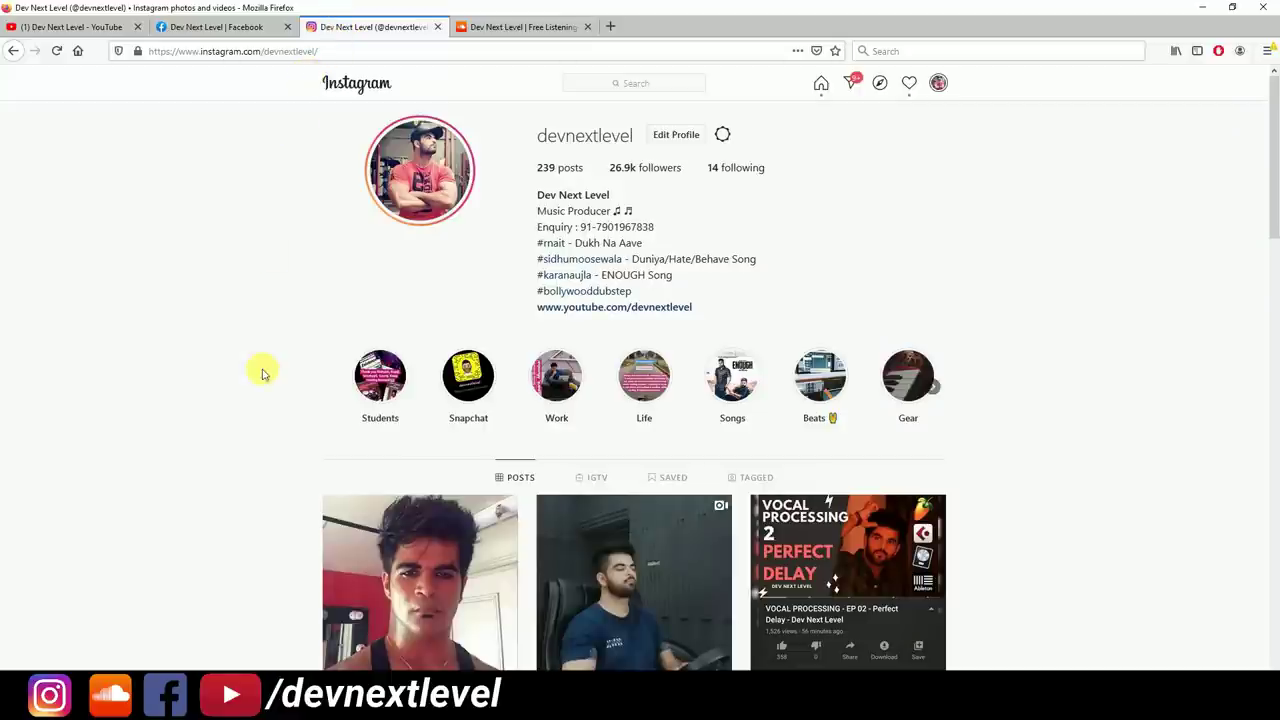
pyautogui.scroll(-2, 260, 376)
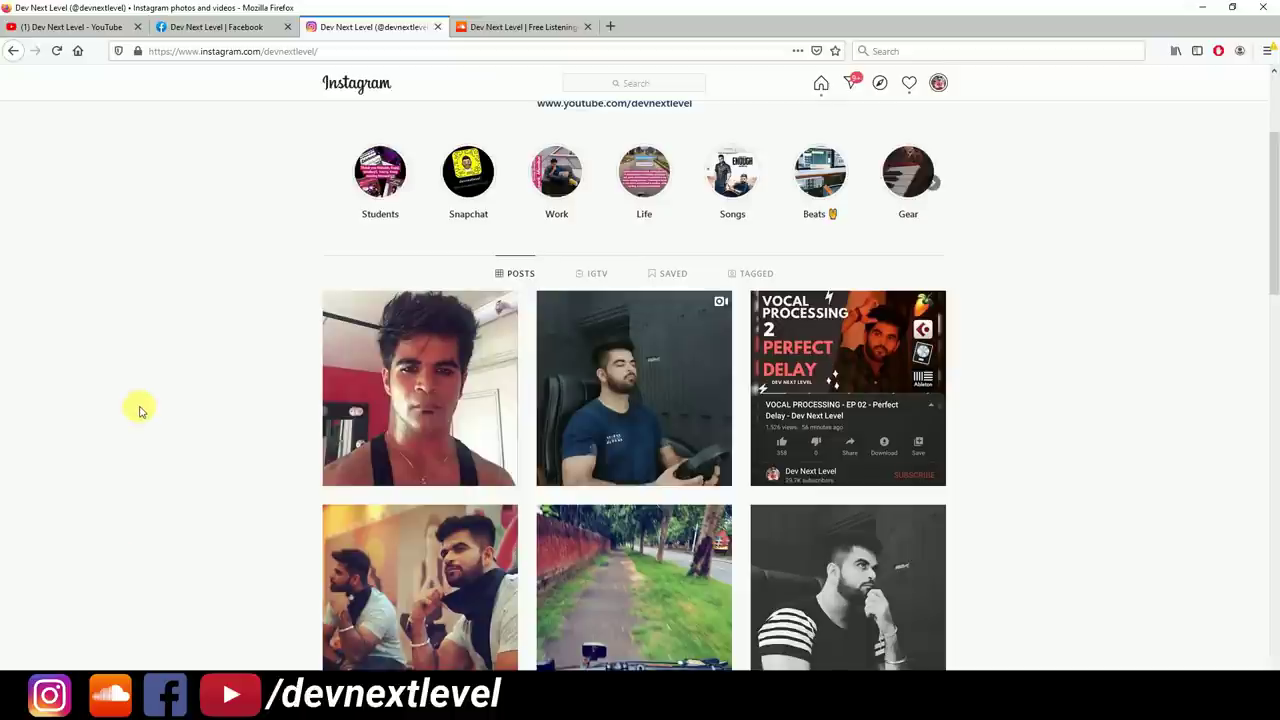
pyautogui.scroll(-1, 263, 363)
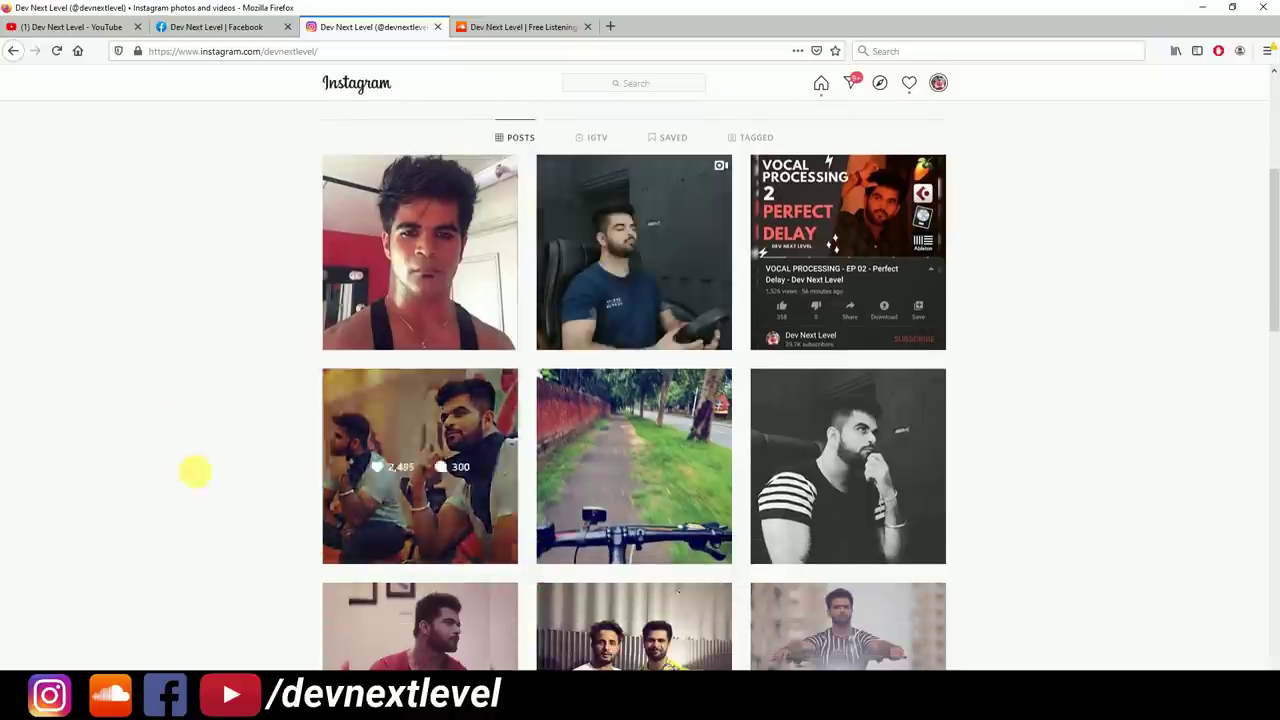
pyautogui.scroll(-1, 800, 251)
pyautogui.scroll(-3, 950, 270)
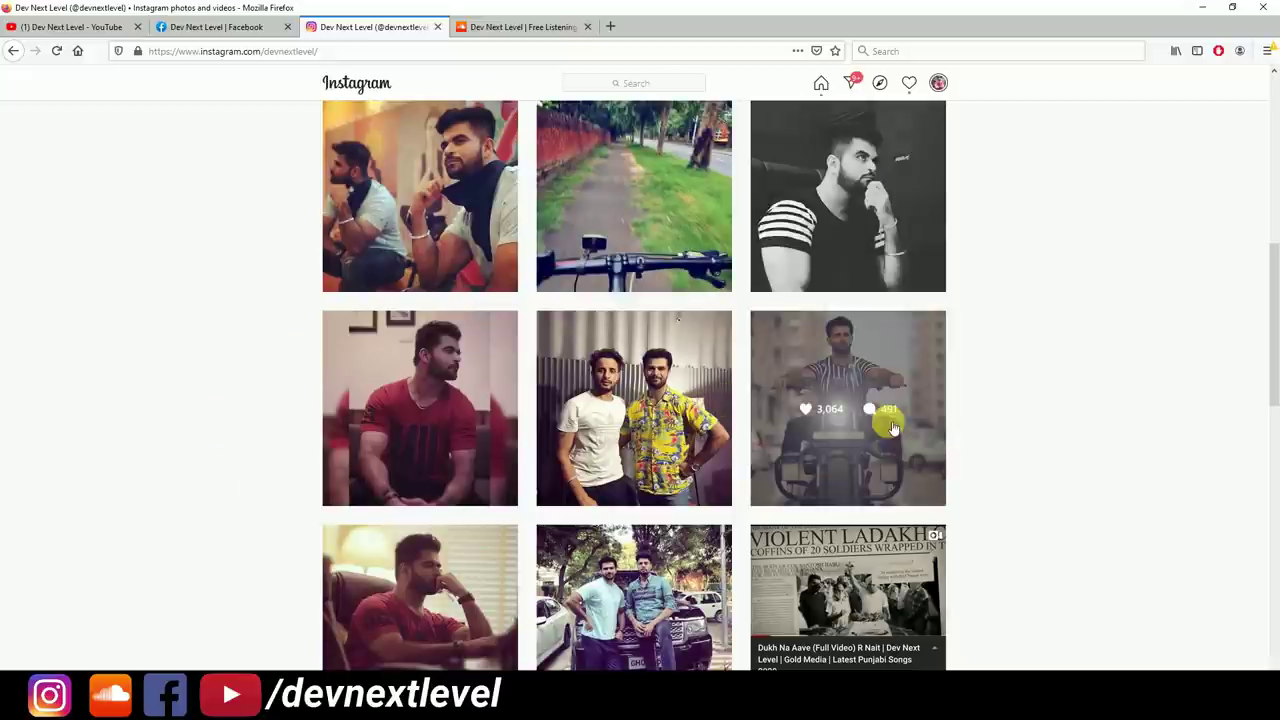
pyautogui.scroll(-3, 1021, 365)
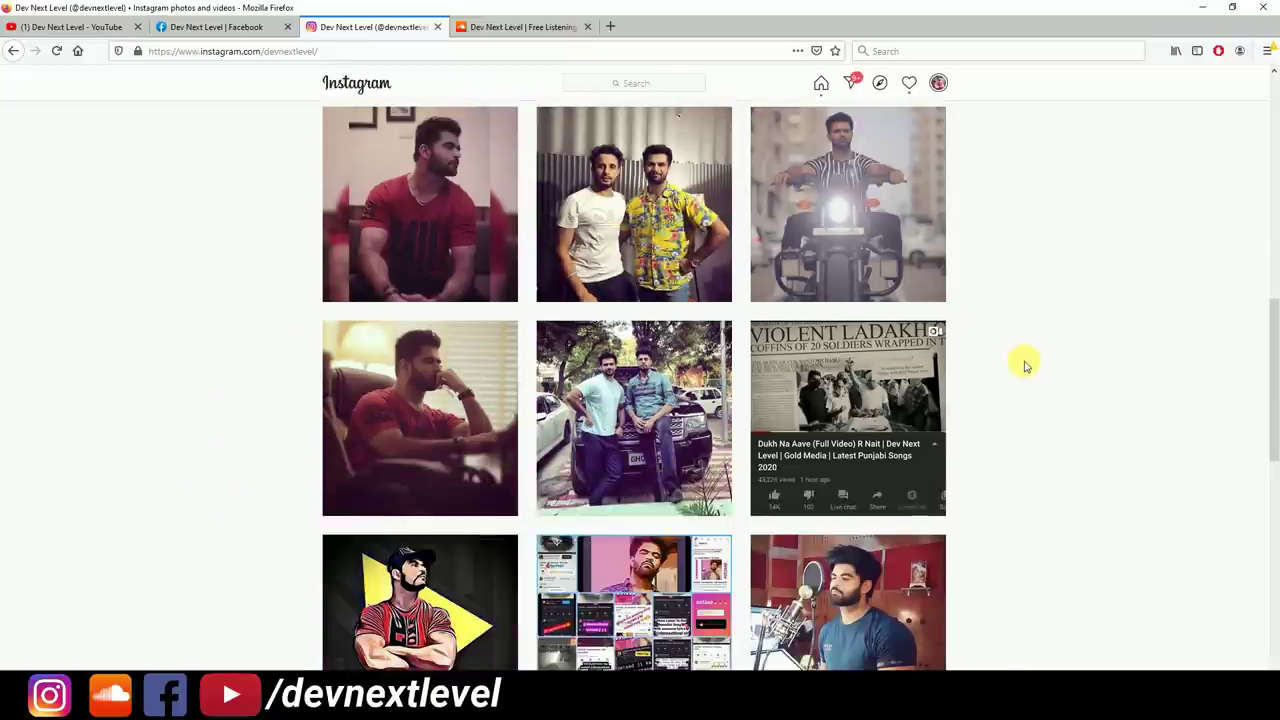
pyautogui.scroll(-5, 1040, 314)
pyautogui.scroll(-3, 1040, 318)
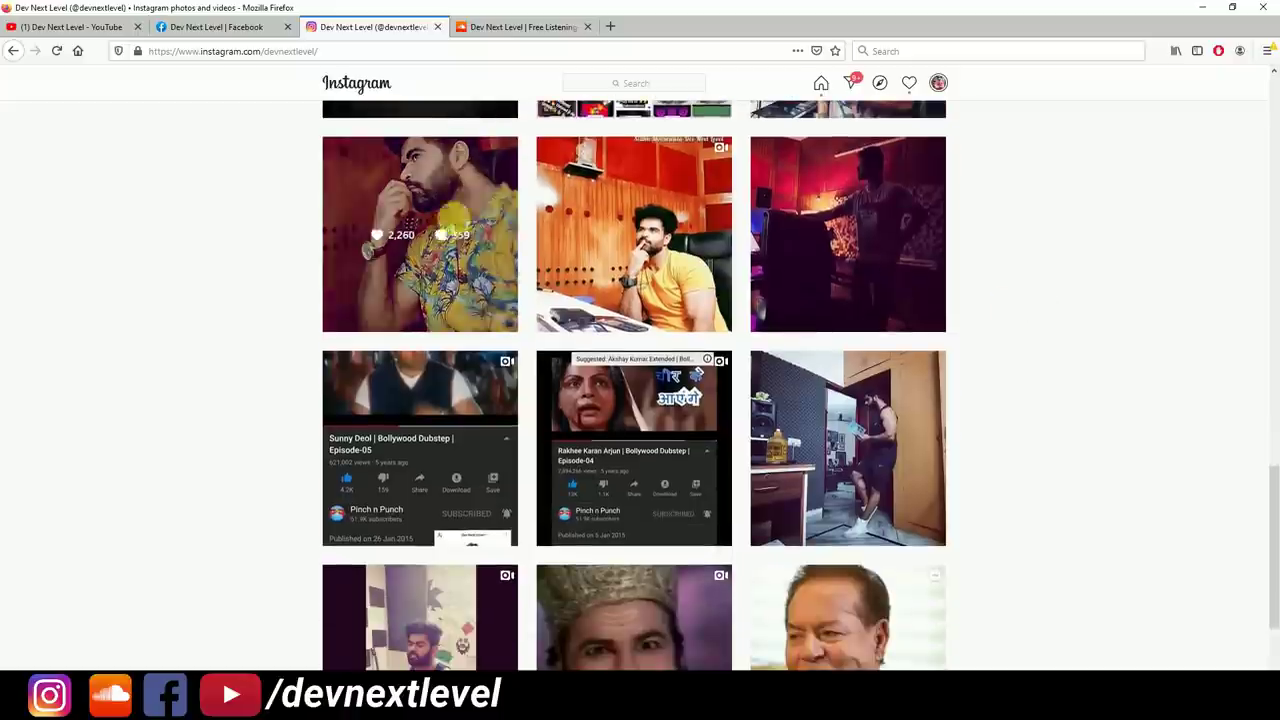
pyautogui.scroll(-4, 986, 383)
pyautogui.scroll(15, 1086, 451)
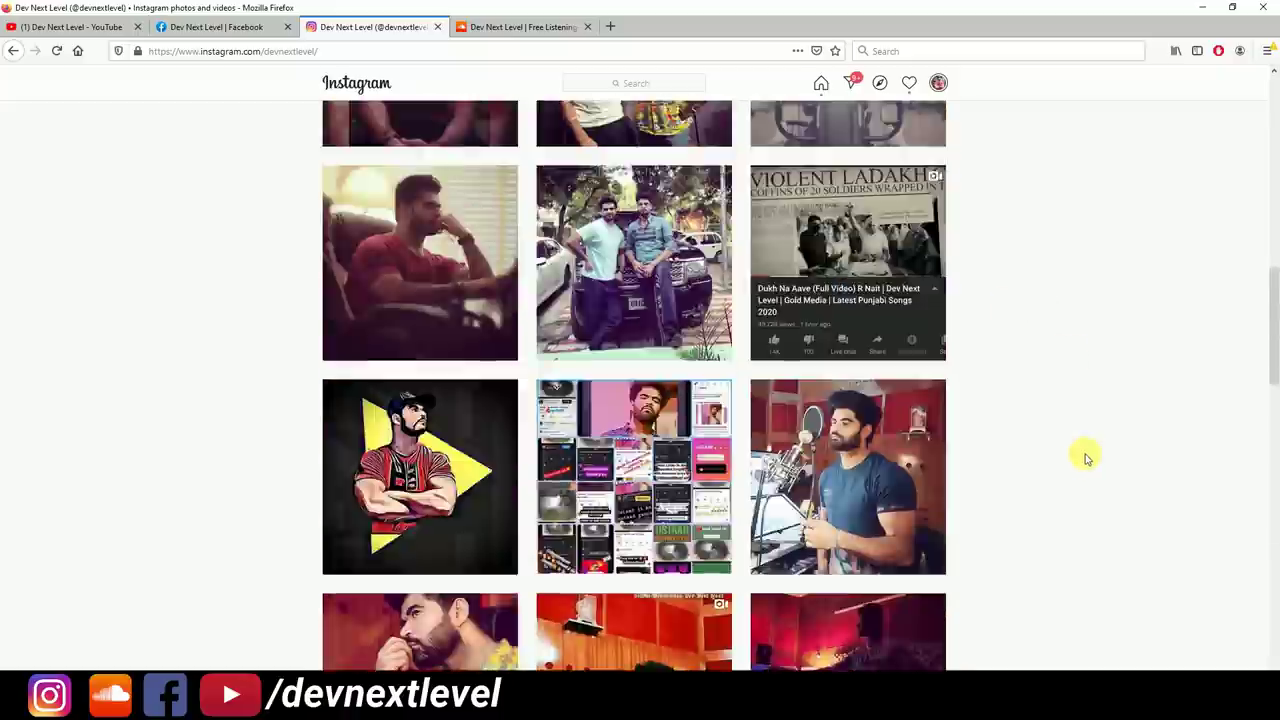
# Look through the tracks on the Dev Next Level SoundCloud profile
pyautogui.click(508, 26)
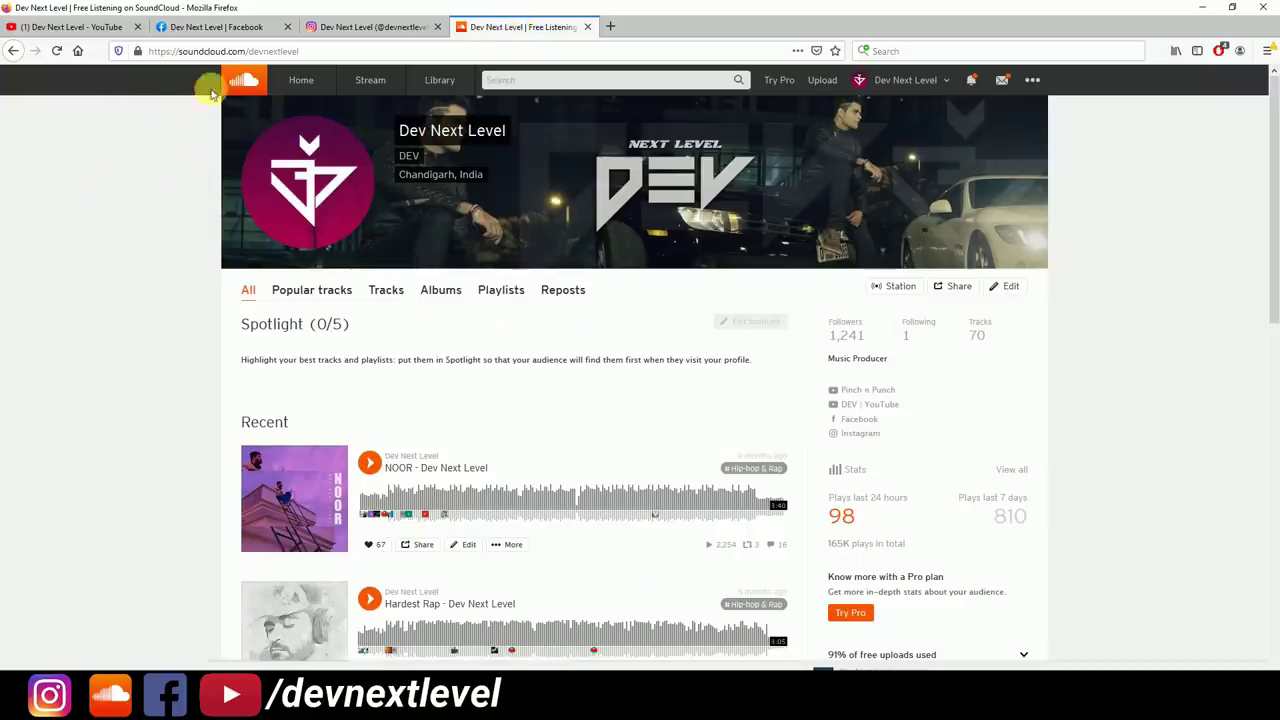
pyautogui.scroll(-4, 607, 453)
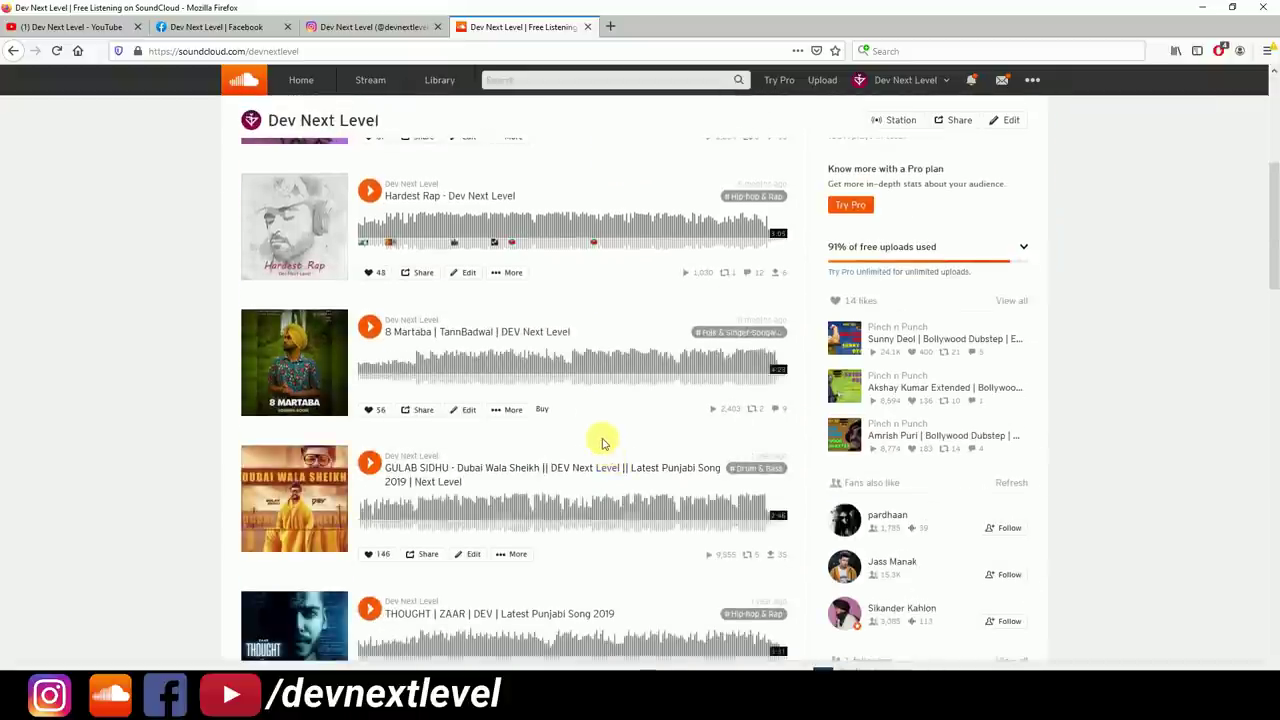
pyautogui.scroll(-8, 605, 440)
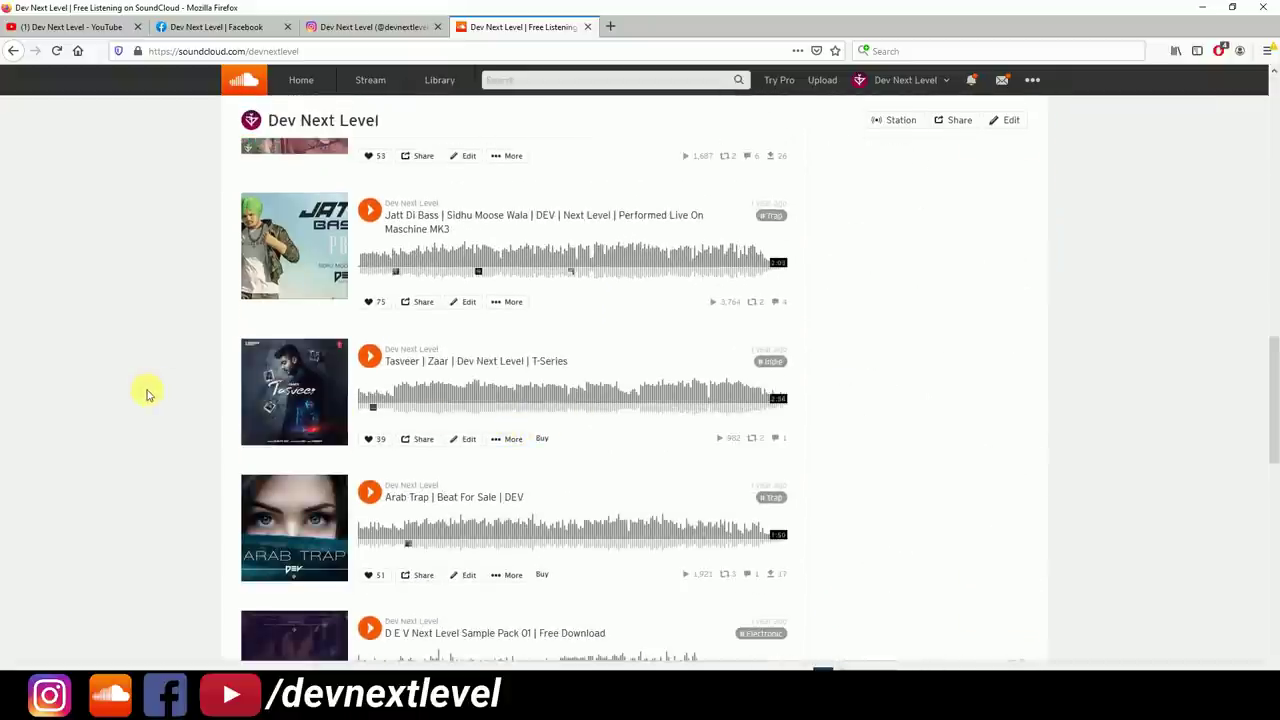